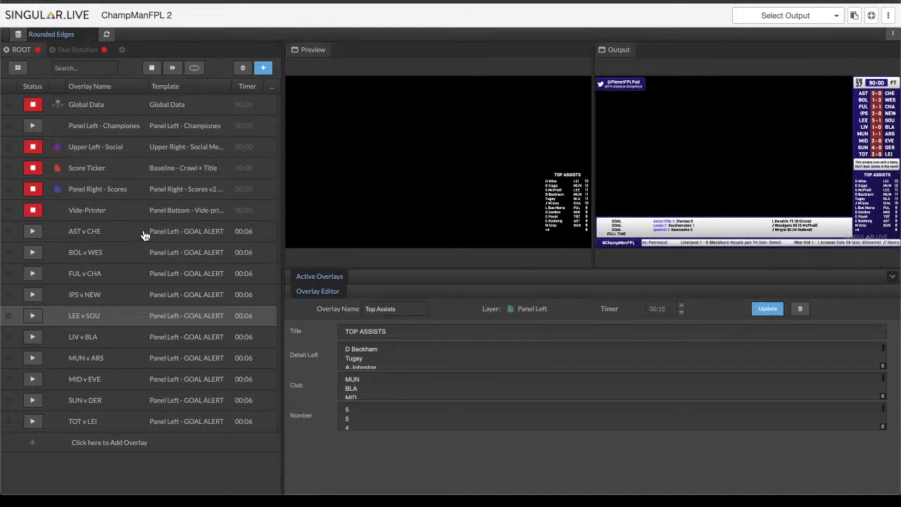
Play the LEE v SOU goal alert to the output and open the AST v CHE goal alert for editing.
left_click(32, 316)
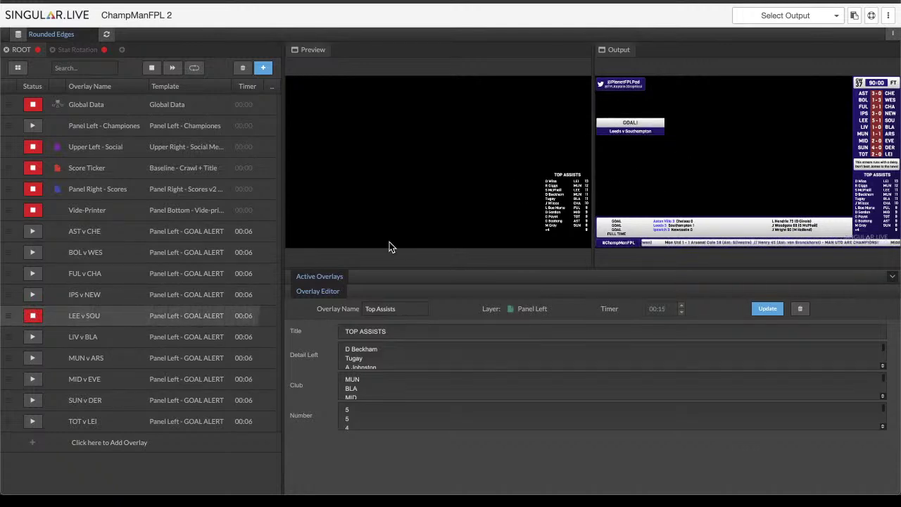
left_click(110, 299)
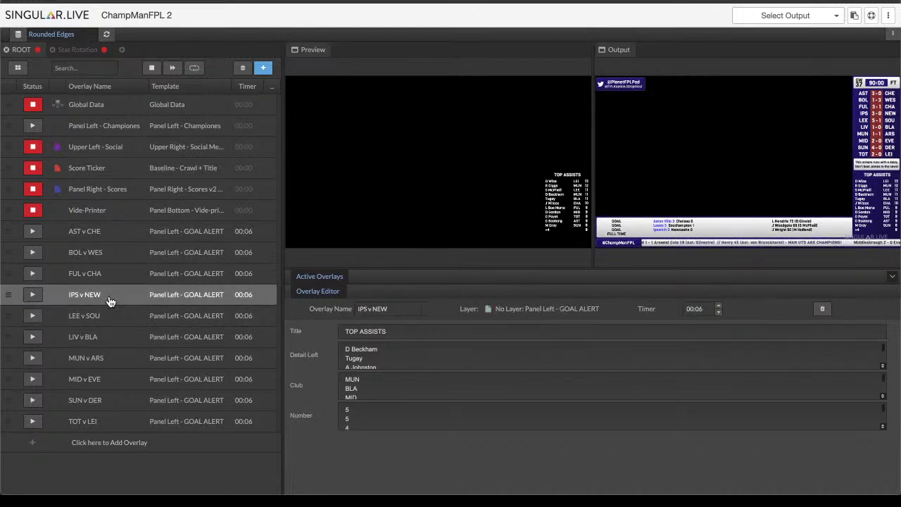
left_click(125, 236)
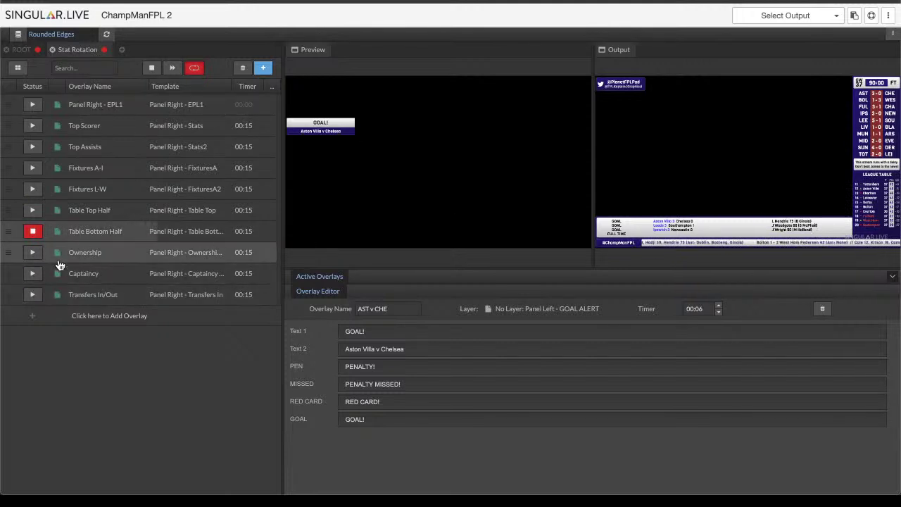
Preview the Ownership overlay from the Stat Rotation list and go back to the ROOT list.
left_click(118, 261)
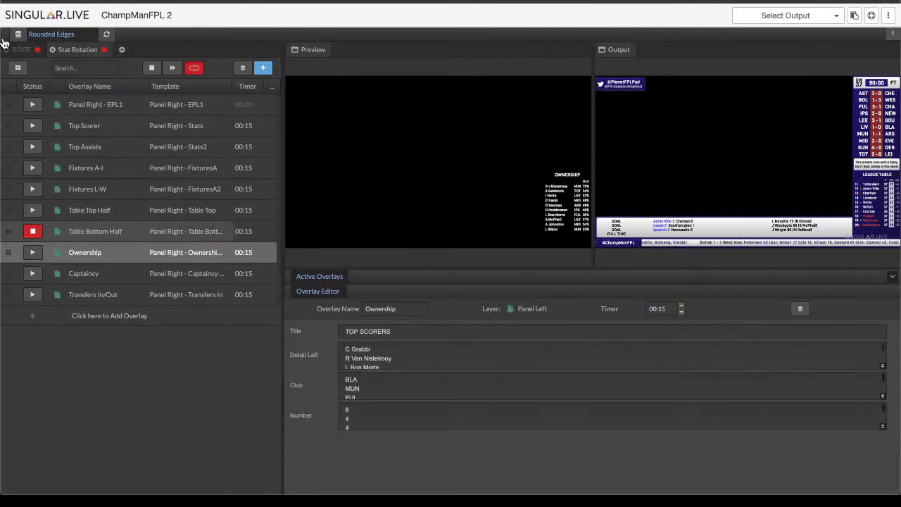
left_click(21, 53)
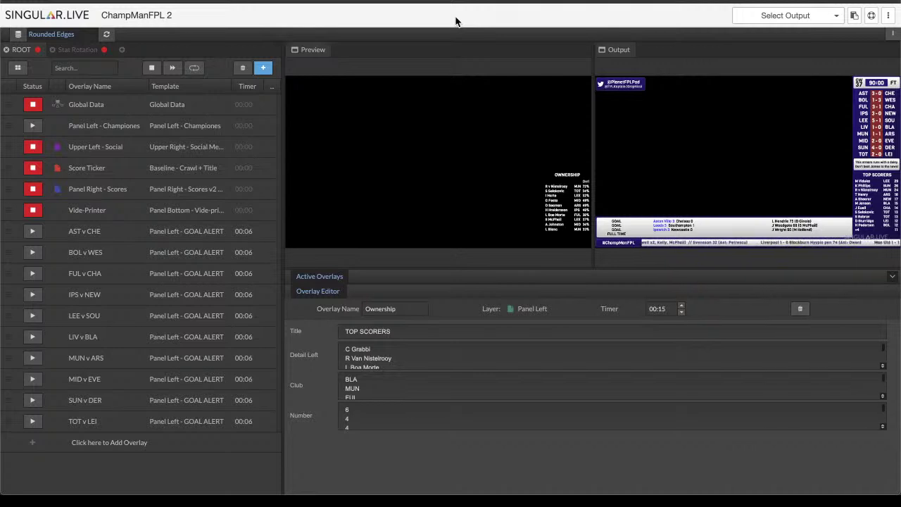
Open the Panel Right - Scores overlay and review its editable fields, from GameWk down to the away teams.
left_click(130, 169)
left_click(118, 190)
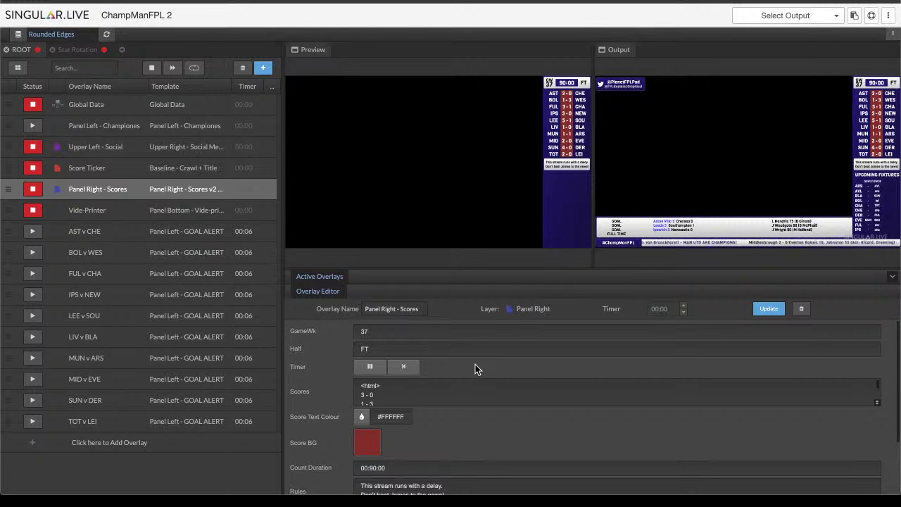
scroll(475, 366, "down", 2)
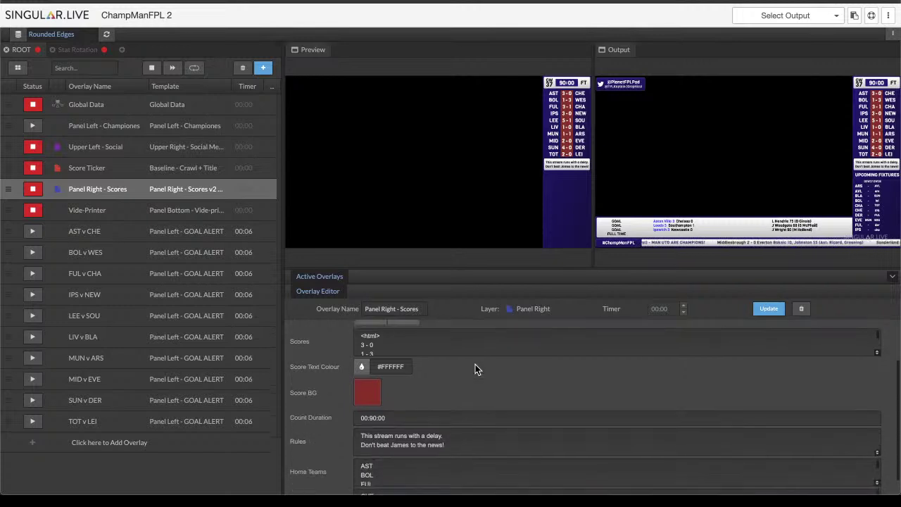
scroll(475, 364, "down", 1)
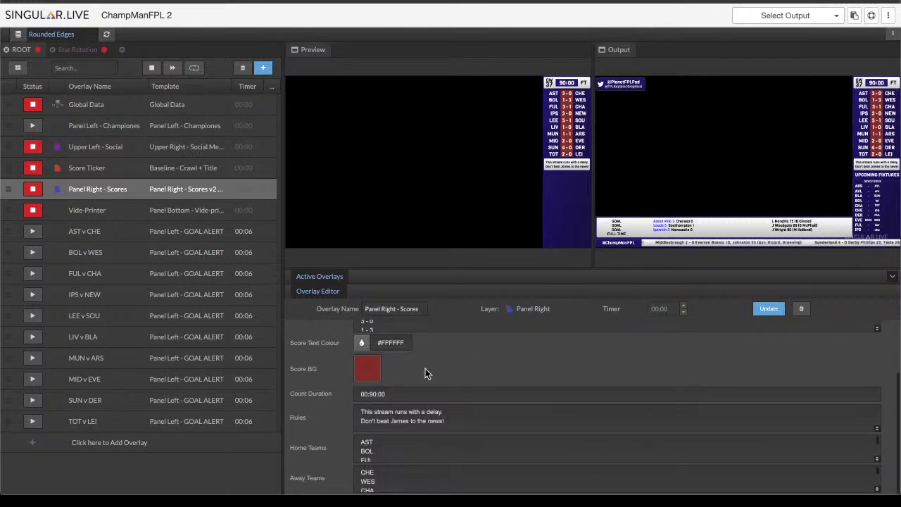
scroll(480, 367, "down", 1)
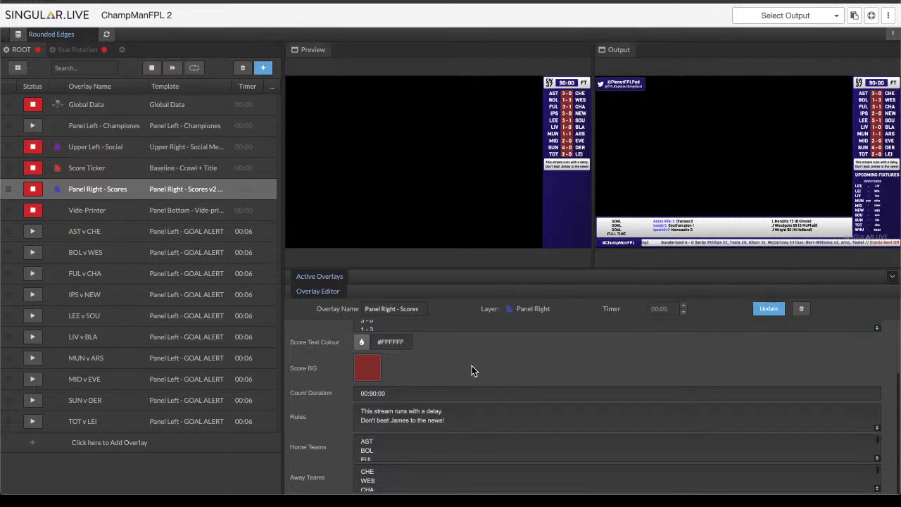
scroll(472, 366, "up", 2)
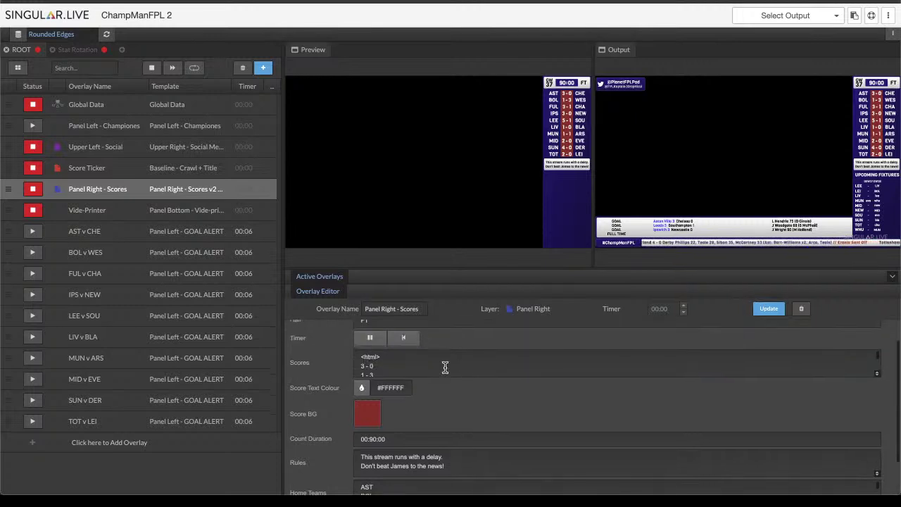
Change the MUN v ARS line in the overlay's Scores text to 0 - 1.
left_click(445, 363)
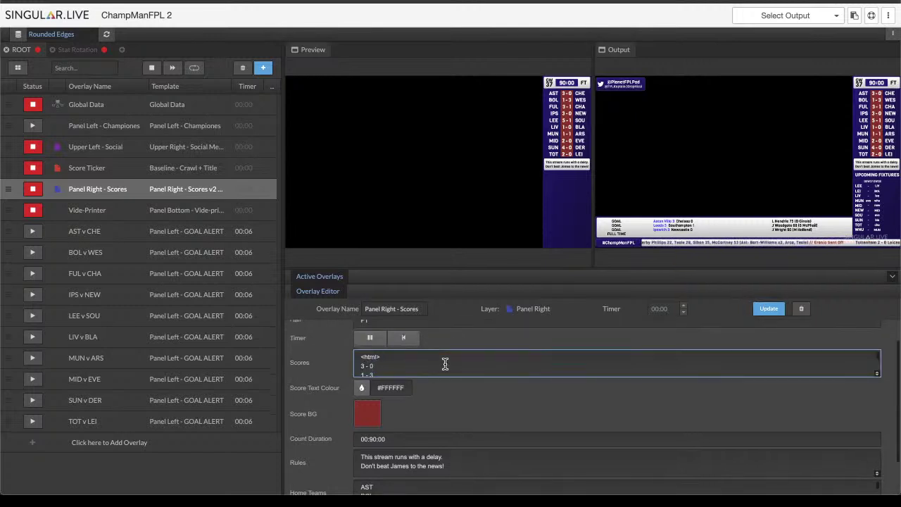
key("Down")
key("Down")
key("Down")
key("Down")
key("Down")
key("Down")
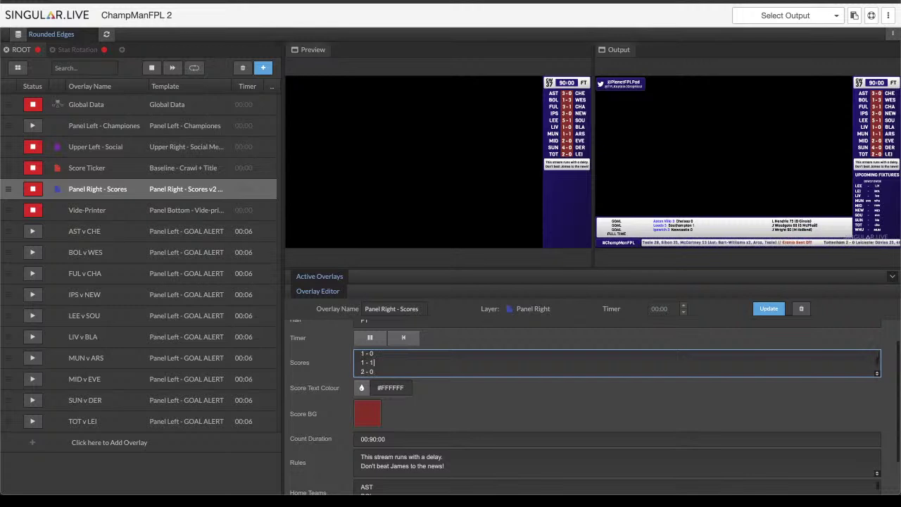
key("BackSpace")
type("0")
Change the MID v EVE line in the overlay's Scores text to 0 - 0 and leave the field.
key("End")
key("Down")
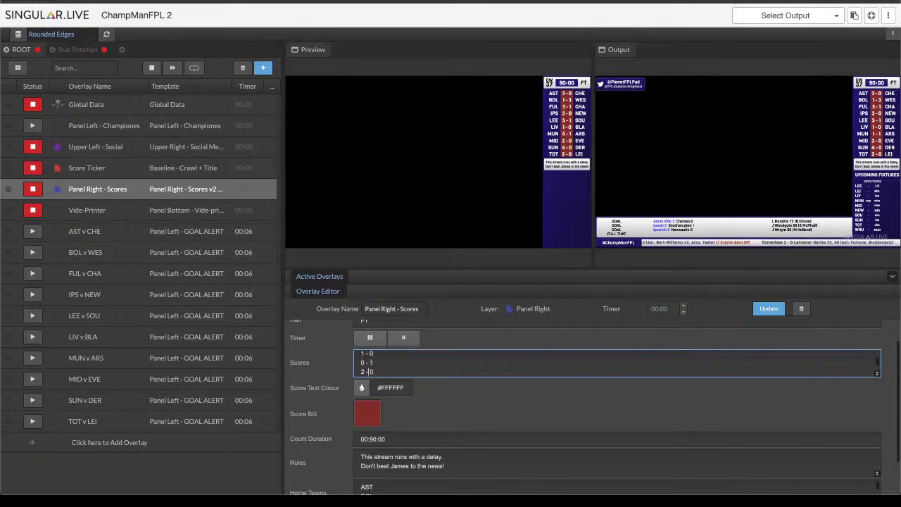
key("BackSpace")
type("0")
key("Down")
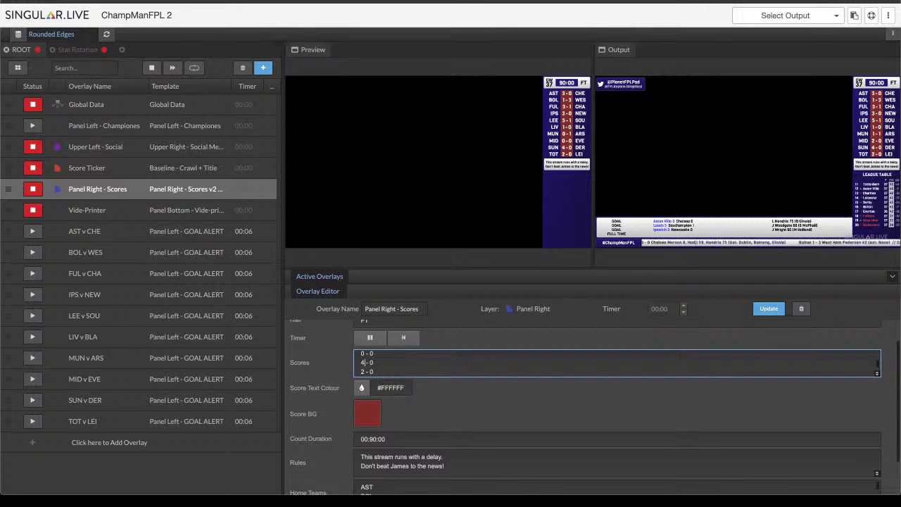
left_click(588, 397)
scroll(588, 391, "down", 1)
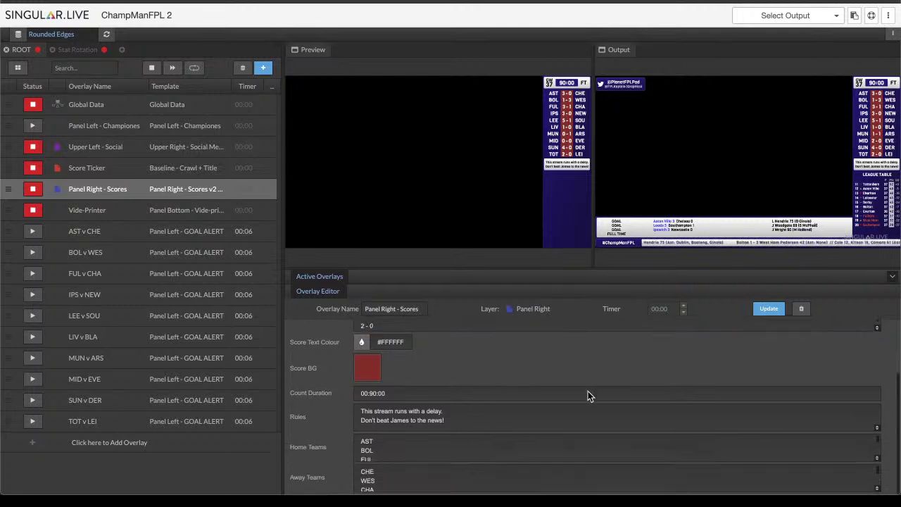
scroll(580, 372, "up", 2)
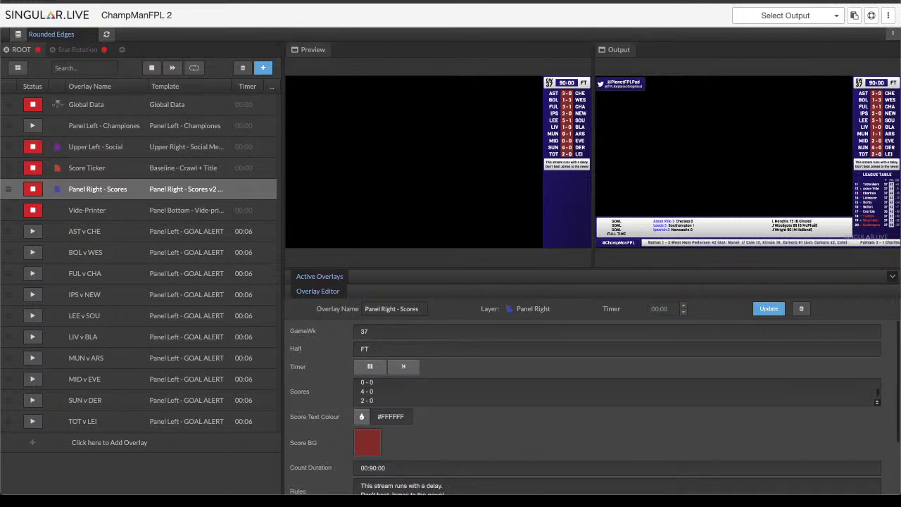
Switch to the CMFPL Live spreadsheet in Google Sheets, showing the GW37 scores and goalscorer grid.
key("alt+Tab")
left_click(479, 220)
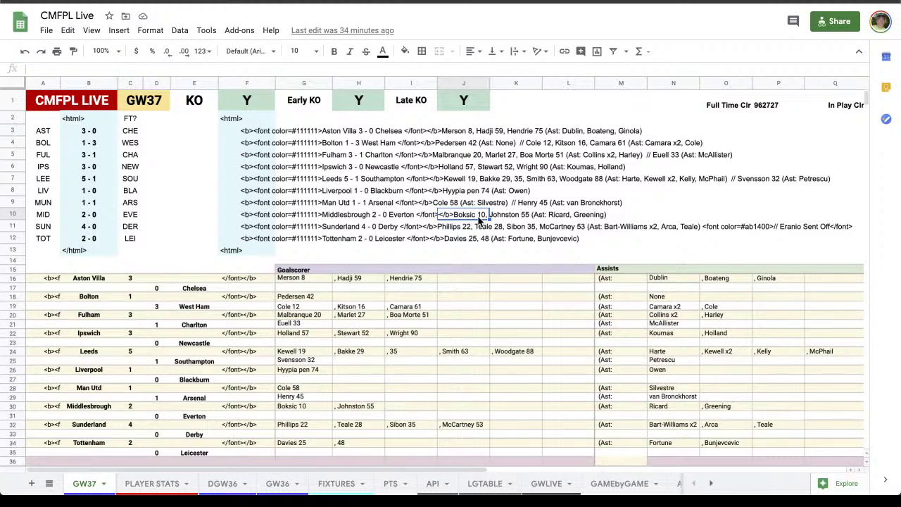
left_click(466, 266)
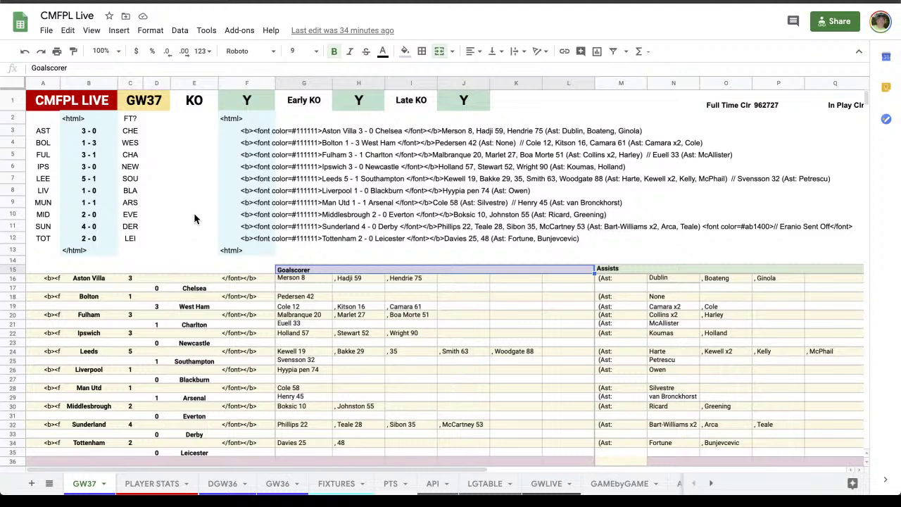
left_click(194, 260)
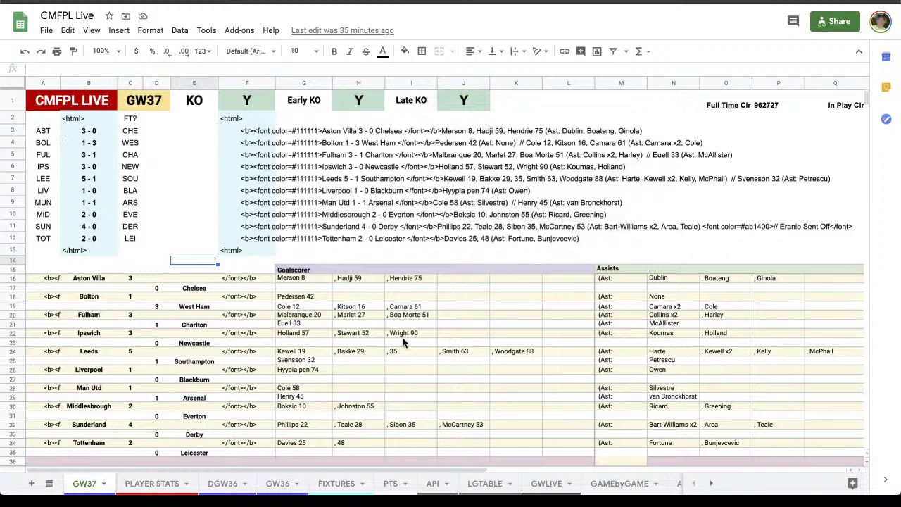
Look through the match rows of the GW37 grid, ending with the Leeds goalscorer entries.
left_click(472, 317)
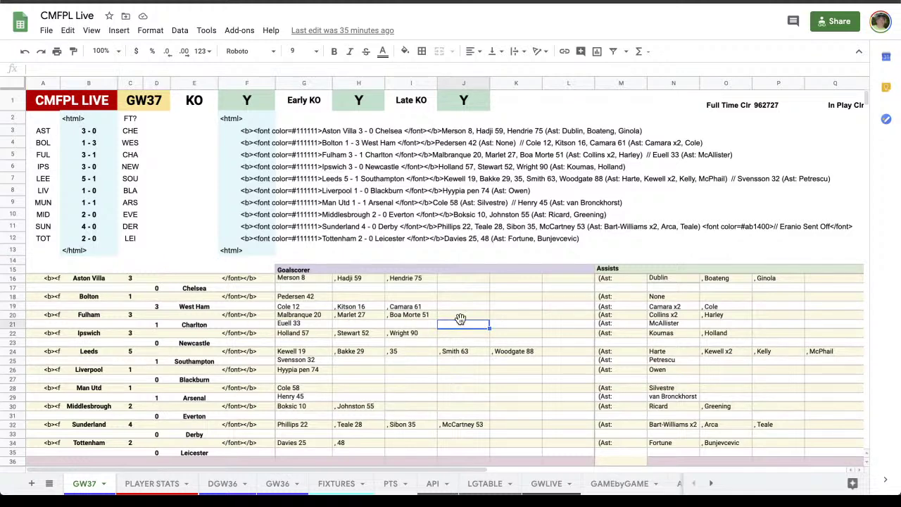
key("Left")
key("Left")
key("Up")
key("Up")
key("Left")
key("Left")
key("Up")
key("Left")
key("Left")
key("Left")
key("Left")
key("Up")
key("Right")
key("Down")
key("Down")
key("Down")
key("Down")
key("Right")
key("Down")
key("Down")
key("Down")
key("Down")
key("Right")
key("Right")
key("Right")
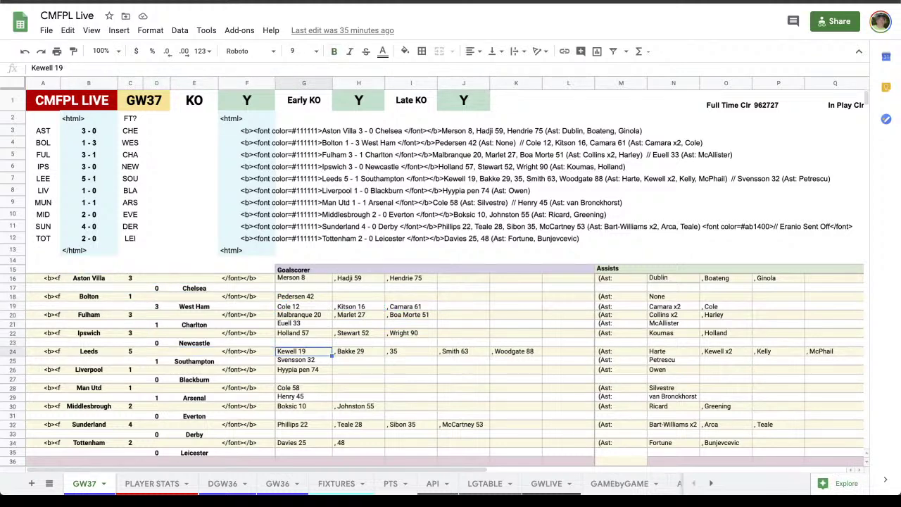
key("Right")
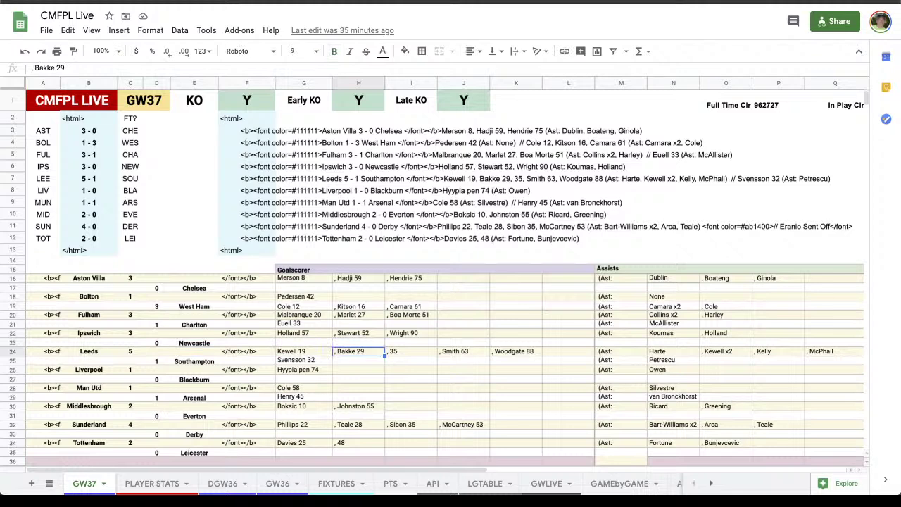
Look across the goalscorer cells of the Chelsea row and return to its first cell, G17.
key("Left")
key("Up")
key("Up")
key("Up")
key("Up")
key("Up")
key("Up")
key("Right")
key("Left")
key("Up")
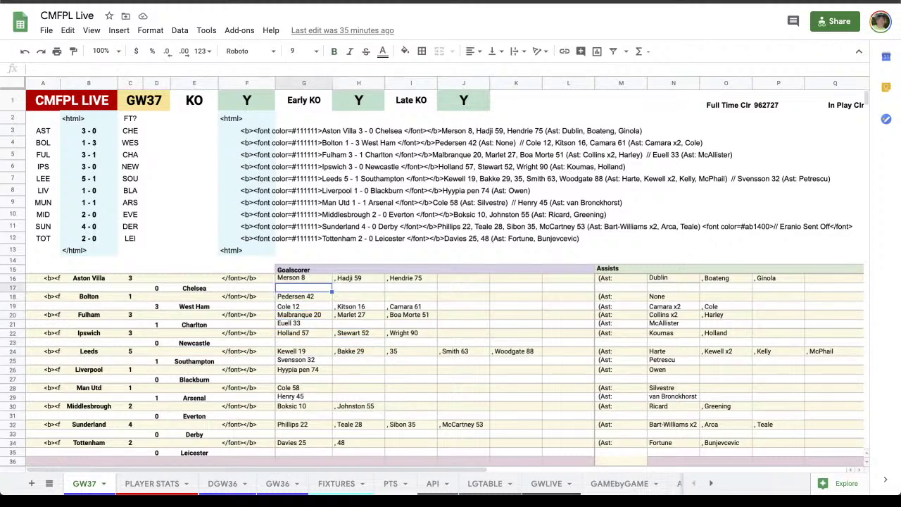
key("Right")
key("Right")
key("Right")
key("Right")
key("Right")
key("Right")
key("Right")
key("Right")
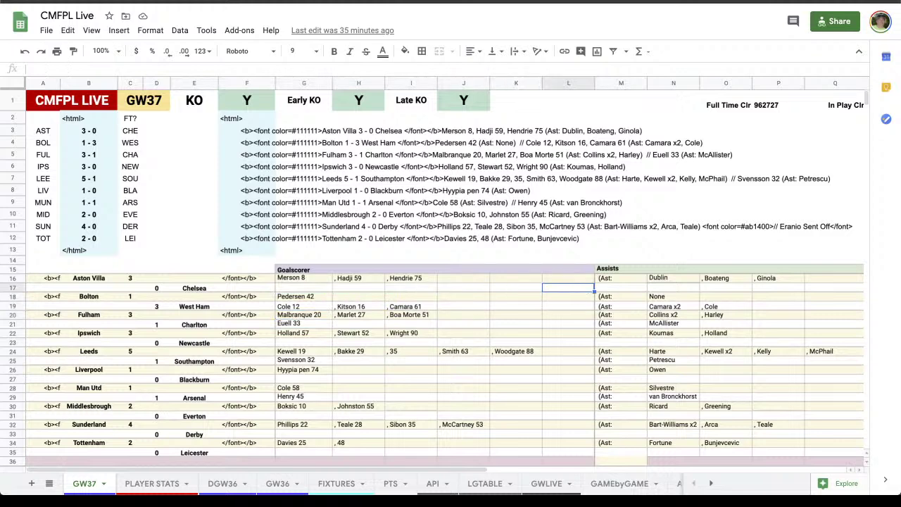
key("Left")
key("Left")
key("Left")
key("Left")
key("Left")
key("Left")
key("Left")
key("Left")
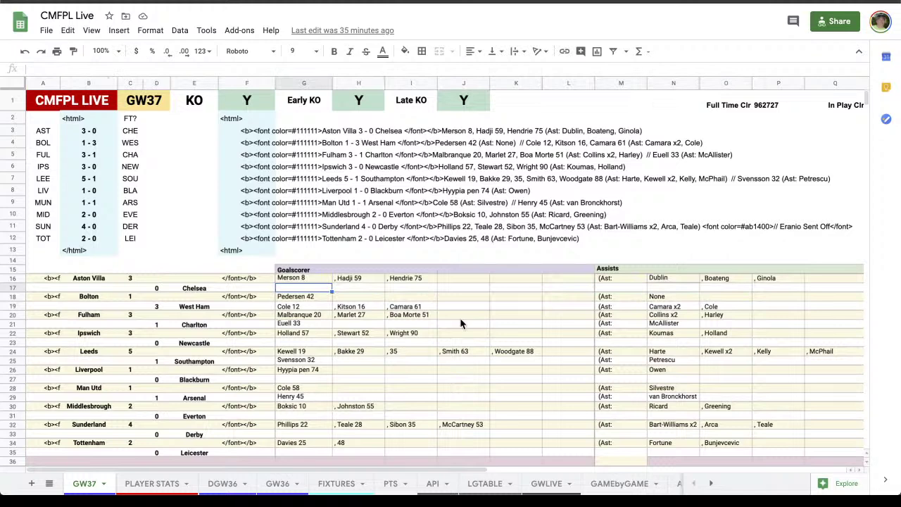
Enter "Zola 10" as the first Chelsea goalscorer in cell G17.
type("Zo")
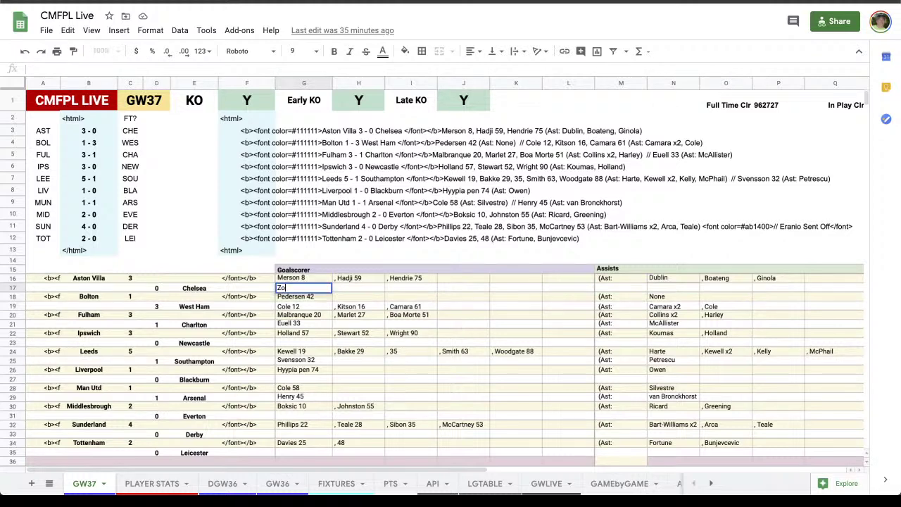
type("la 10")
key("Tab")
Enter "Carbone" as the first assist in the Chelsea row, cell N17.
key("Tab")
key("Tab")
key("Tab")
key("Tab")
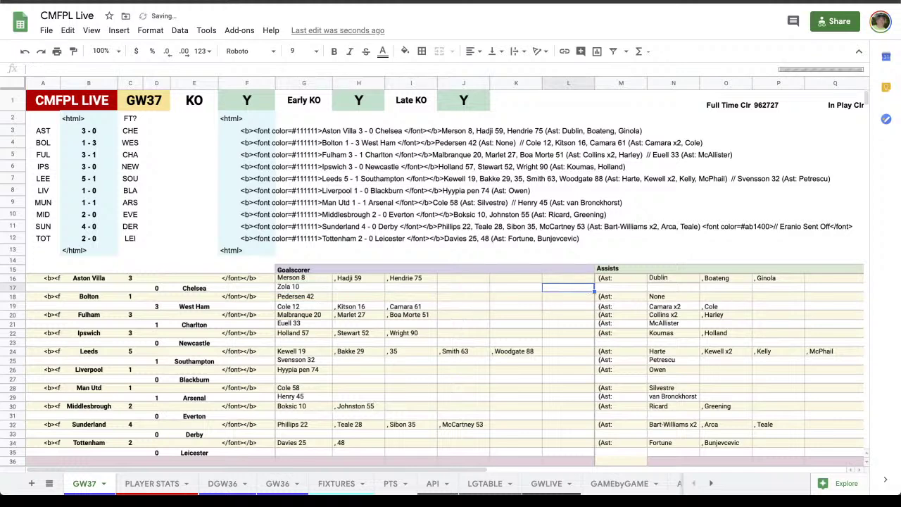
key("Tab")
key("Tab")
key("Tab")
key("Tab")
key("shift+Tab")
key("Left")
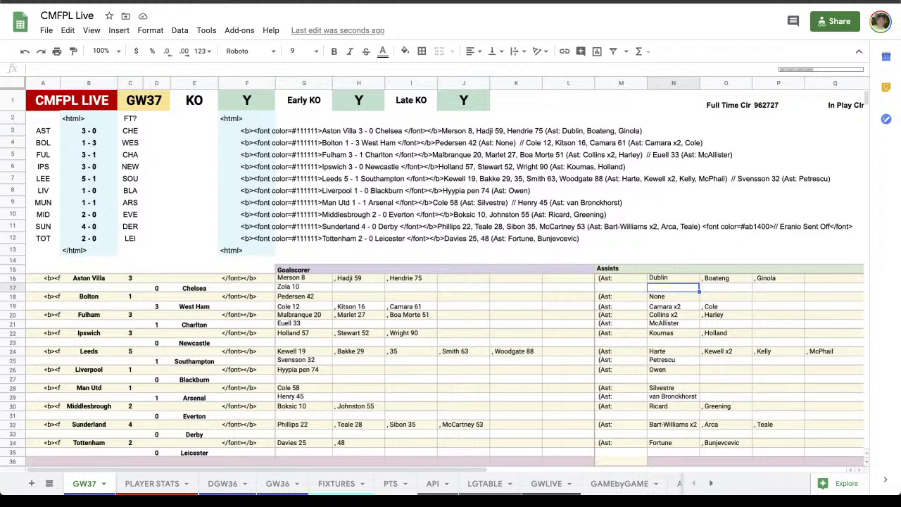
type("Carbone")
key("Tab")
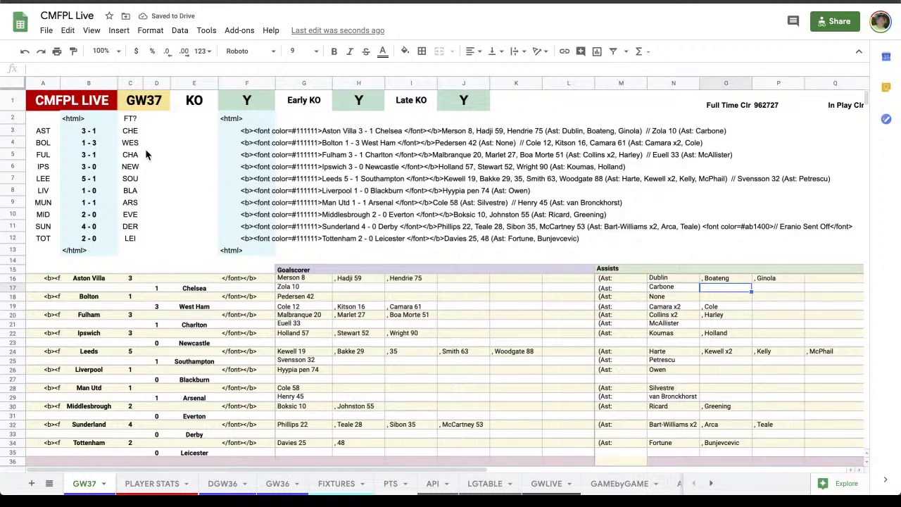
Inspect the formulas behind Chelsea's goal count, the AST v CHE score and the Aston Villa v Chelsea ticker line.
left_click(158, 290)
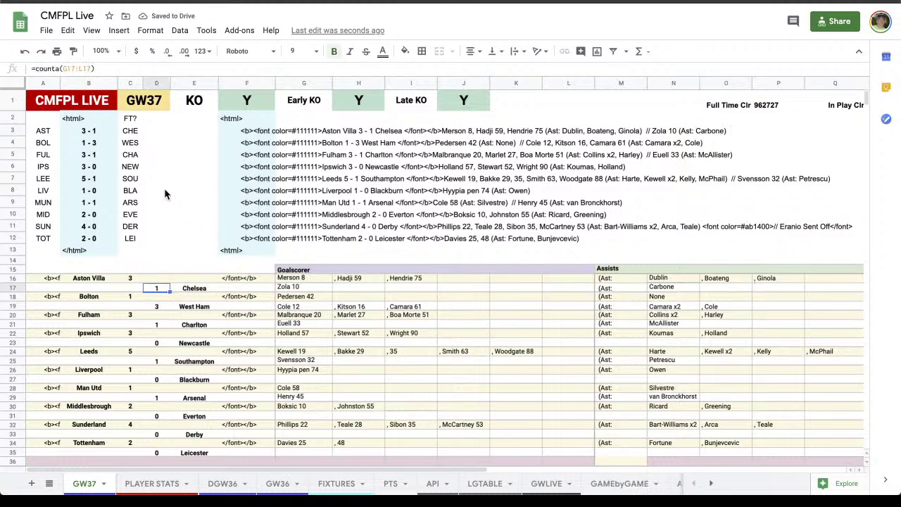
left_click(100, 132)
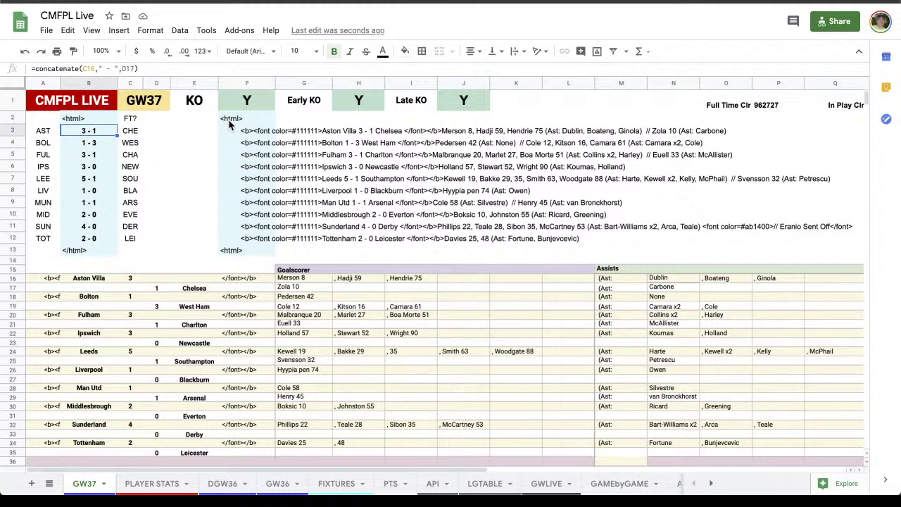
left_click(252, 133)
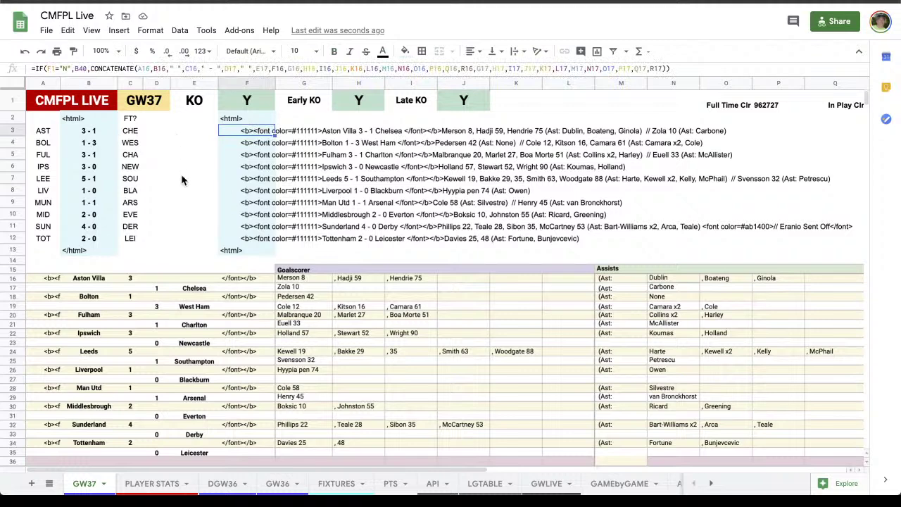
Copy the score block B2:B13 and paste it over the Scores text of the Panel Right - Scores overlay in Singular.Live.
left_click(89, 117)
left_click(100, 252, "shift")
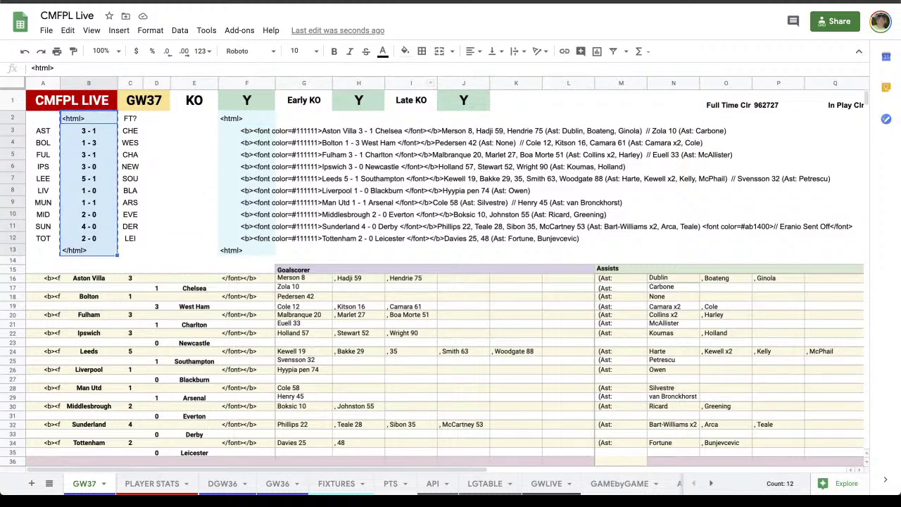
key("ctrl+Tab")
left_click(415, 383)
key("super+a")
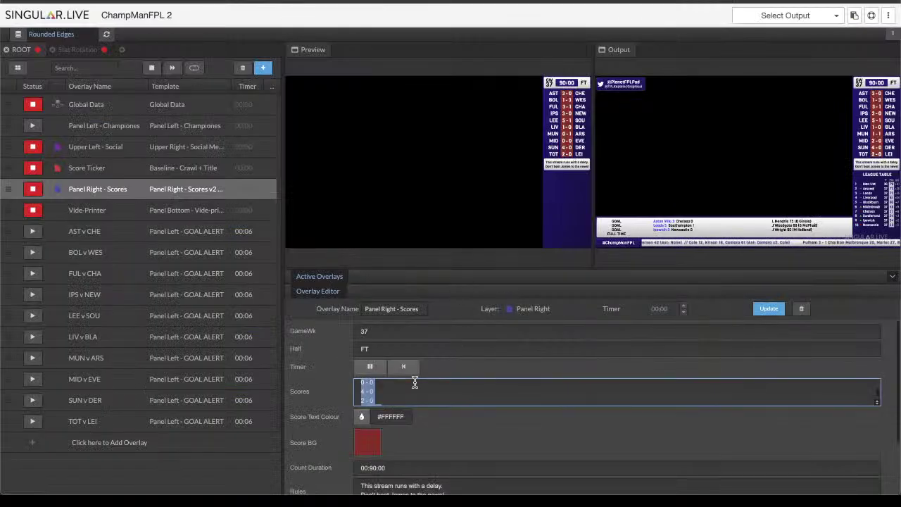
key("ctrl+v")
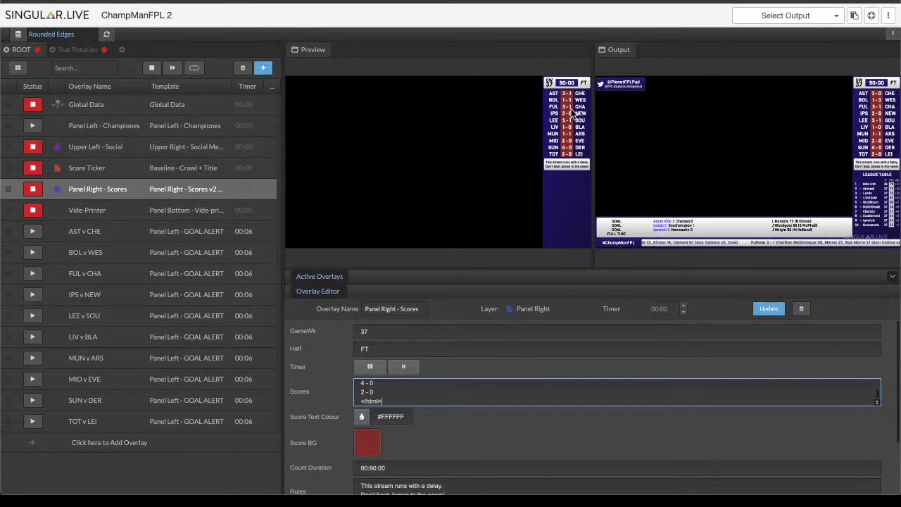
Push the pasted scores live on the Panel Right - Scores overlay, and switch back to the CMFPL Live Google Sheet.
left_click(771, 315)
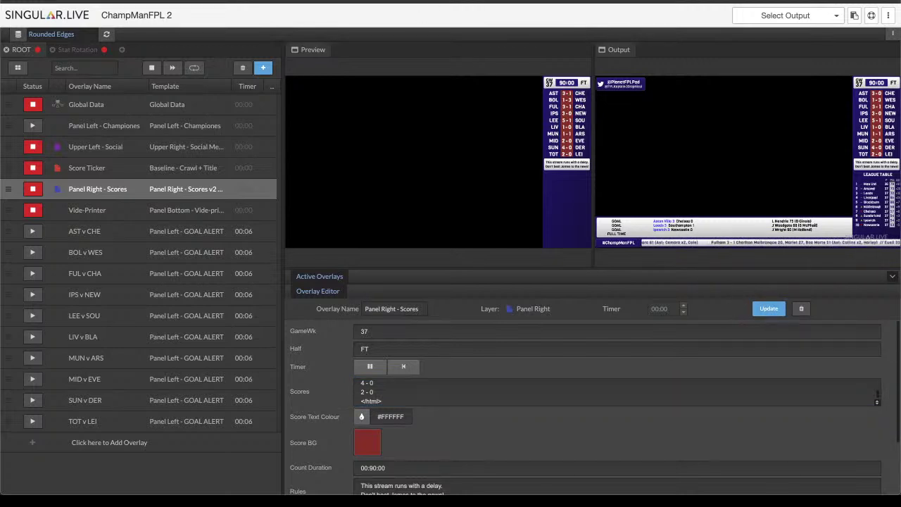
key("ctrl+Tab")
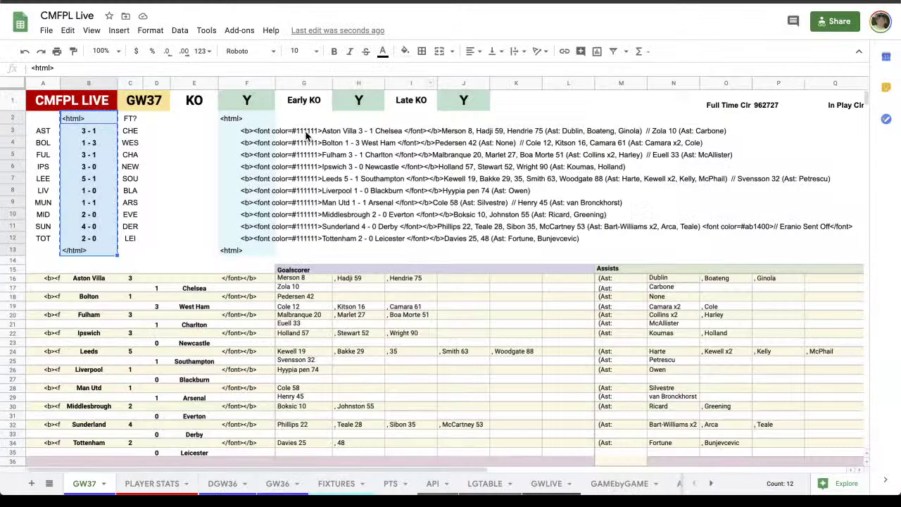
Go through the ticker lines in column F and inspect the CONCATENATE formulas that build each match's text.
left_click(262, 121)
key("Down")
key("Down")
key("Down")
key("Down")
key("Down")
key("Down")
key("Down")
key("Down")
key("Down")
key("Down")
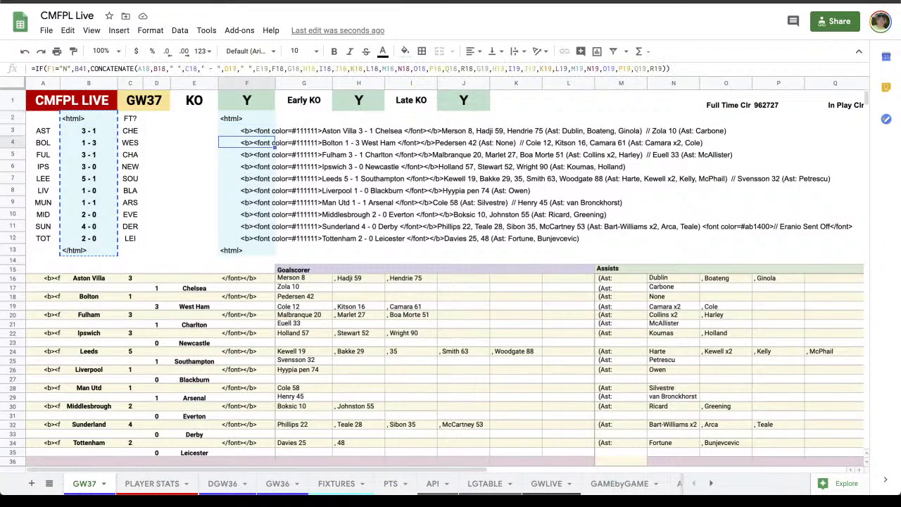
key("Up")
key("Up")
key("Up")
key("Up")
key("Up")
key("Up")
key("Up")
key("Up")
key("Up")
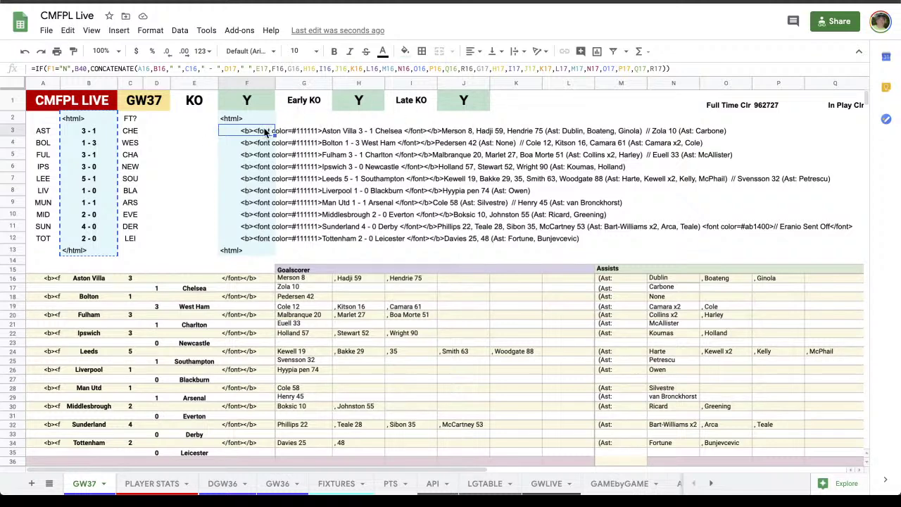
Copy the ticker block F2:F13, paste it over the Score Ticker overlay's Baseline Text in Singular.Live, and update the overlay.
left_click(253, 118)
left_click(238, 247, "shift")
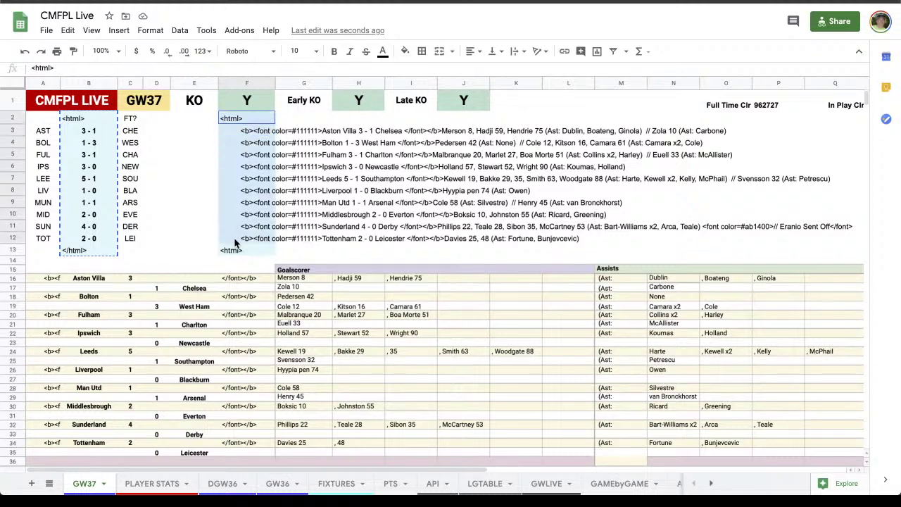
key("ctrl+c")
key("alt+Tab")
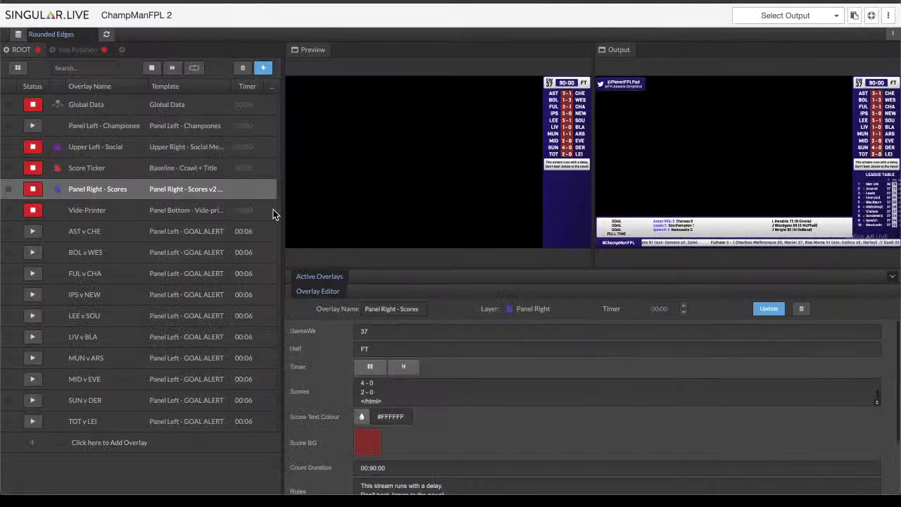
left_click(95, 170)
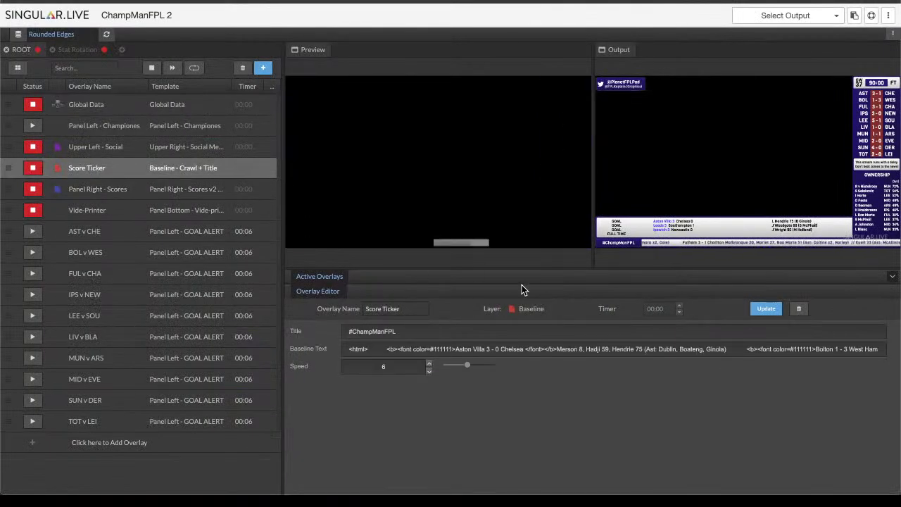
triple_click(544, 351)
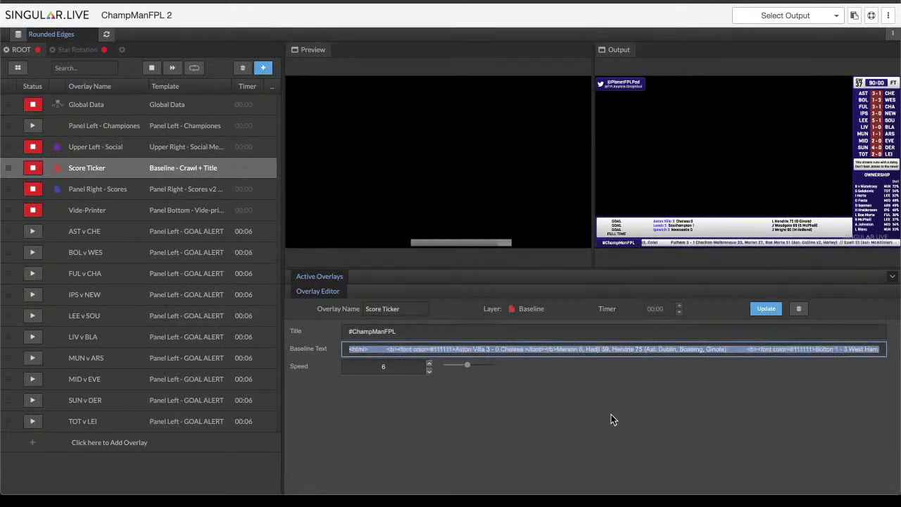
key("ctrl+v")
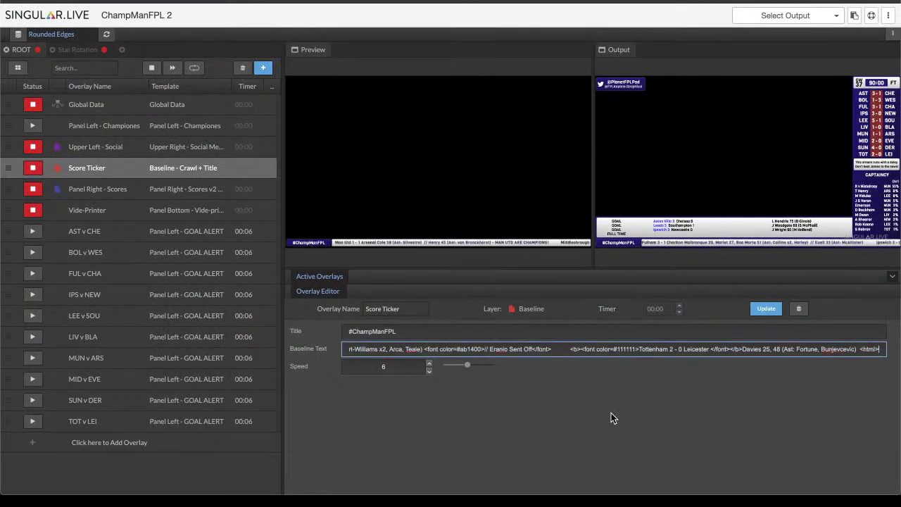
left_click(768, 310)
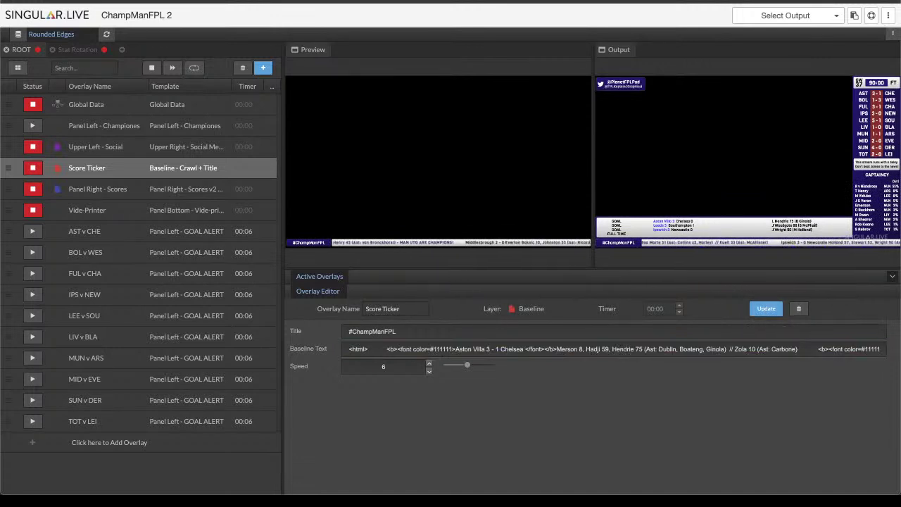
Switch back to the Google Sheet and look through the vide-printer event log that starts at row 39.
left_click(296, 2)
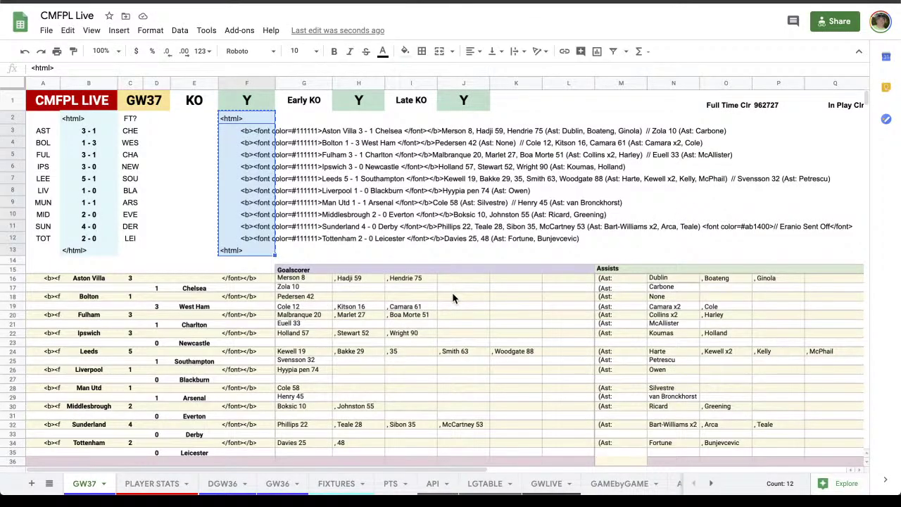
left_click(452, 295)
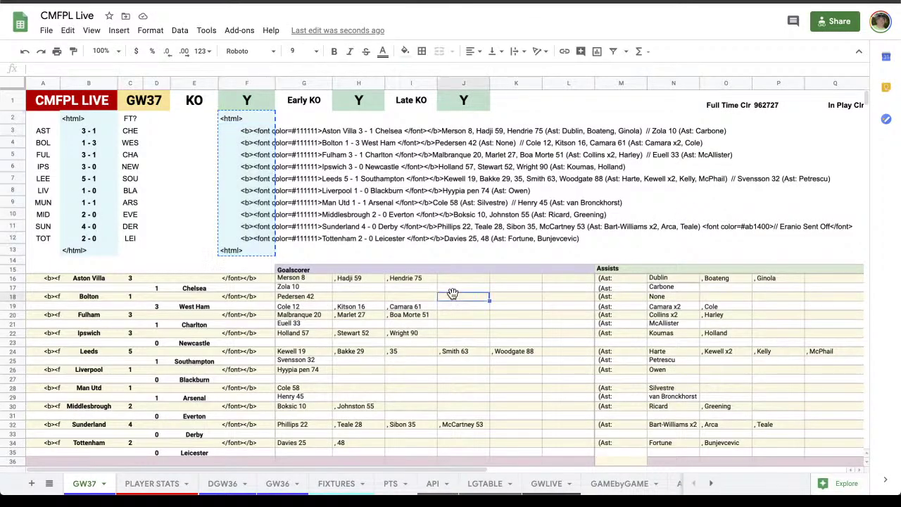
scroll(526, 341, "down", 5)
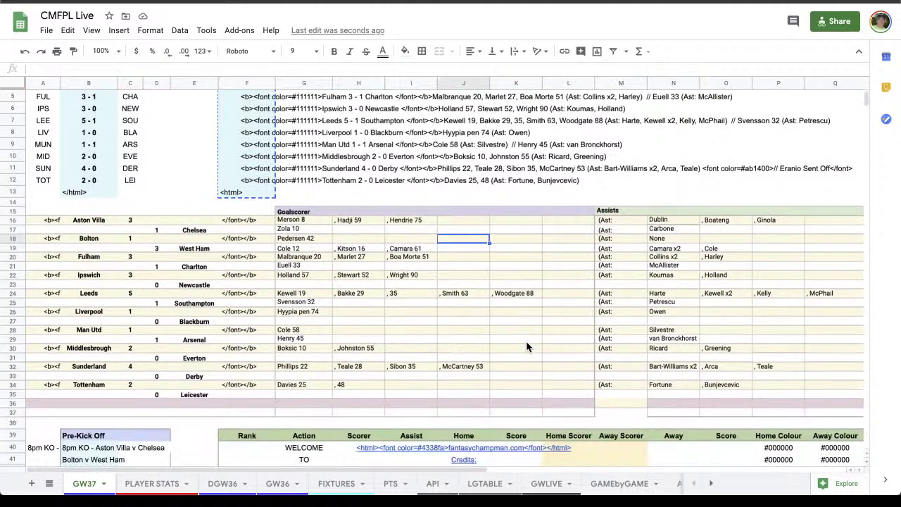
scroll(526, 340, "down", 8)
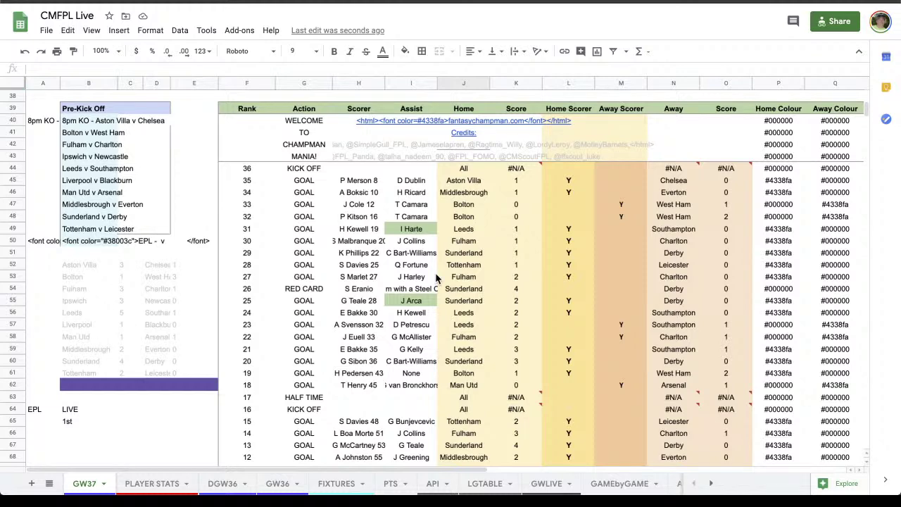
scroll(493, 305, "down", 5)
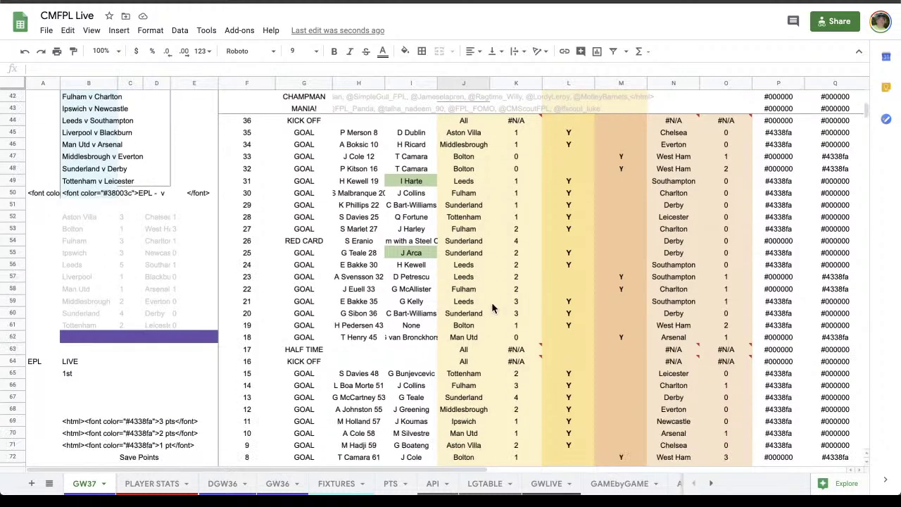
scroll(492, 307, "down", 2)
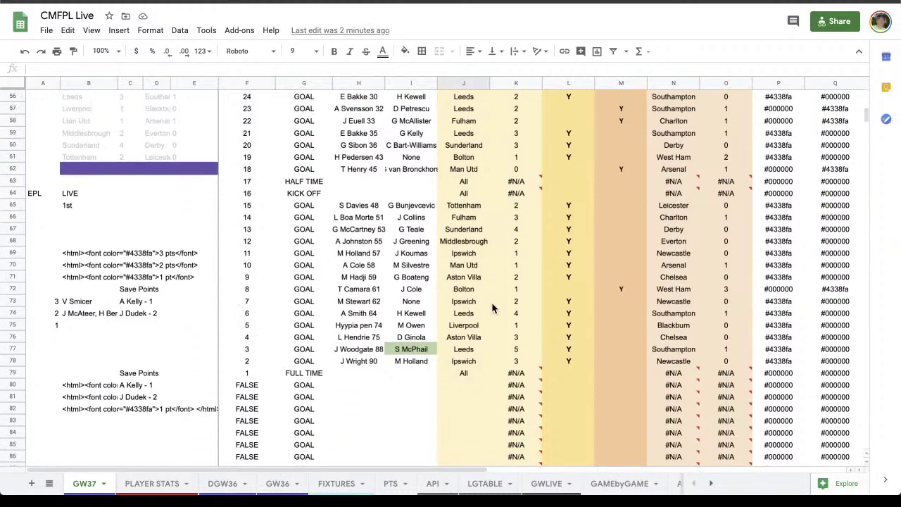
scroll(492, 307, "up", 4)
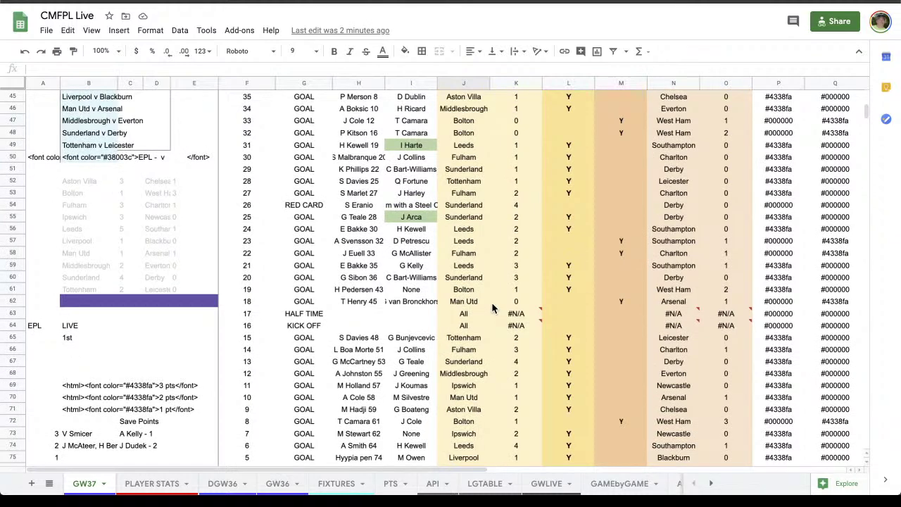
scroll(491, 308, "down", 3)
scroll(491, 307, "up", 3)
scroll(491, 307, "down", 3)
scroll(492, 308, "down", 1)
Examine row 80 of the event log, from scorer and assist through the score lookups, scorer flags and colour formulas.
left_click(355, 383)
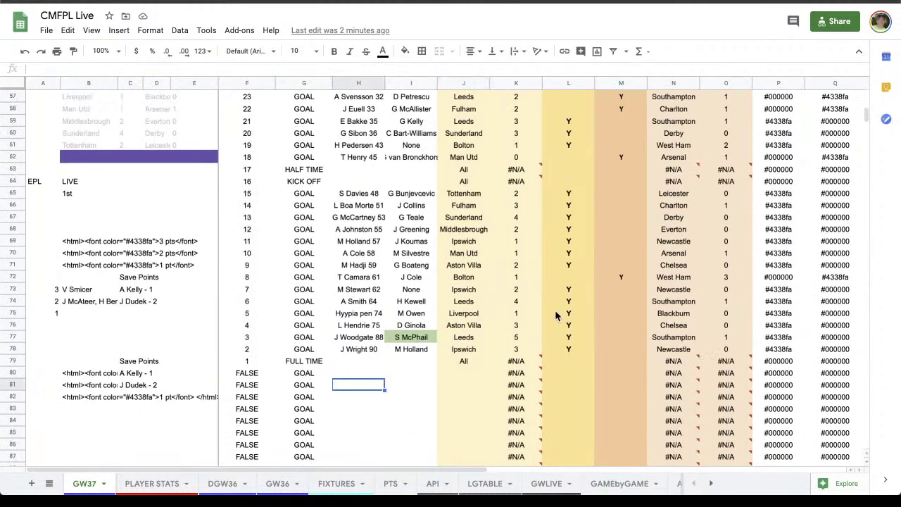
key("Up")
key("Left")
key("Left")
key("Right")
key("Right")
key("Right")
key("Right")
key("Right")
key("Right")
key("Right")
key("Left")
key("Left")
key("Left")
key("Left")
key("Left")
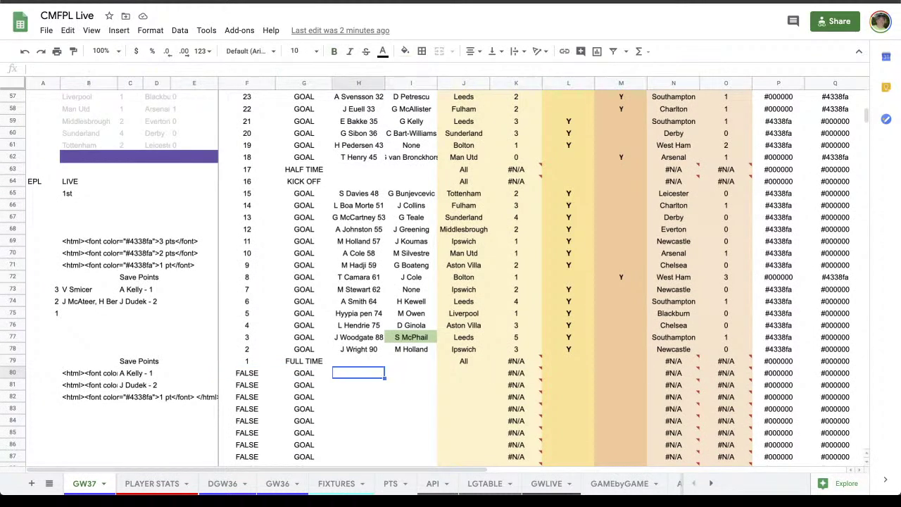
key("Right")
key("Right")
key("Right")
key("Right")
key("Right")
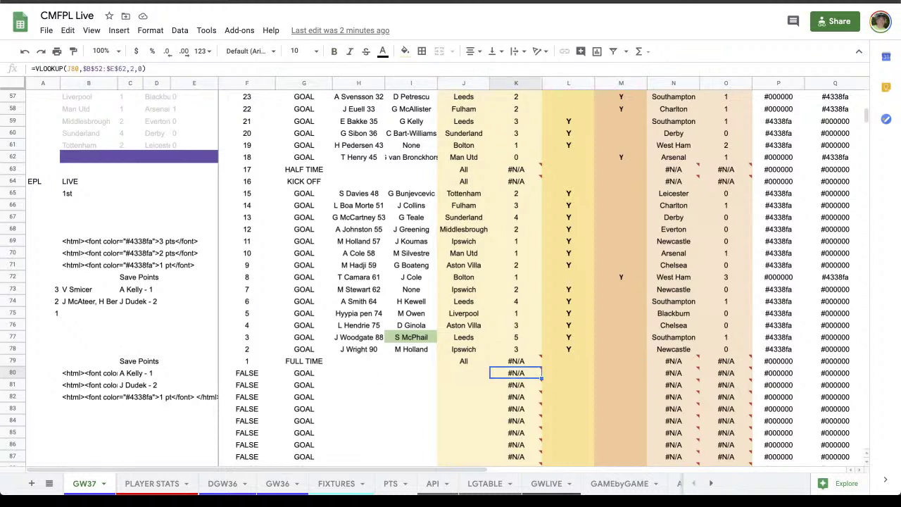
key("Left")
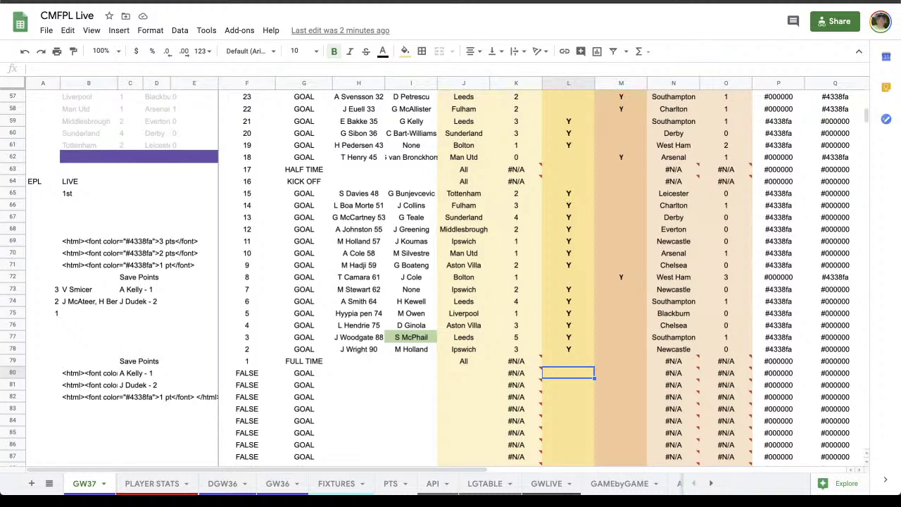
left_click(620, 372)
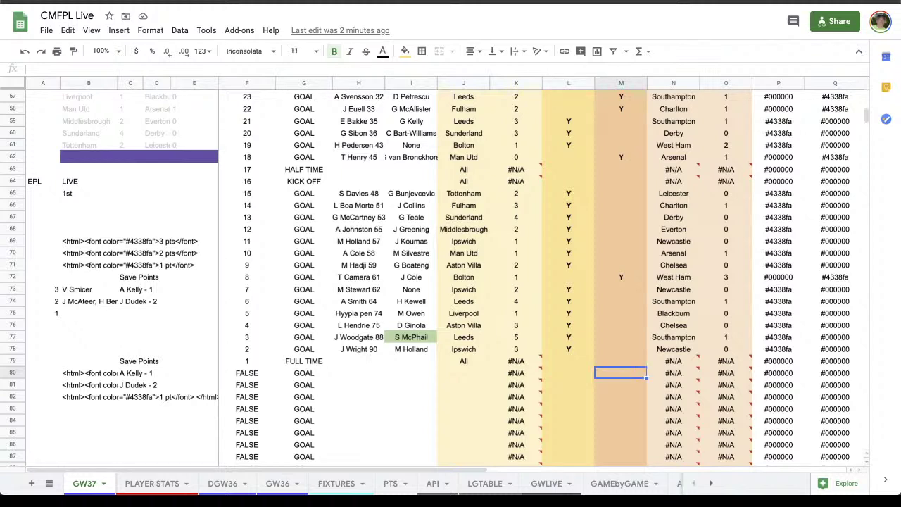
left_click(568, 373)
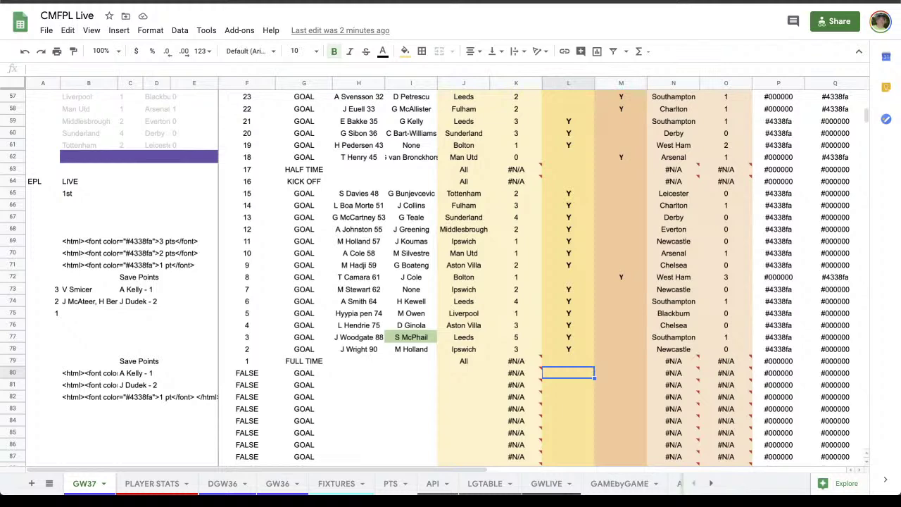
key("Right")
key("Right")
key("Right")
key("Right")
key("Right")
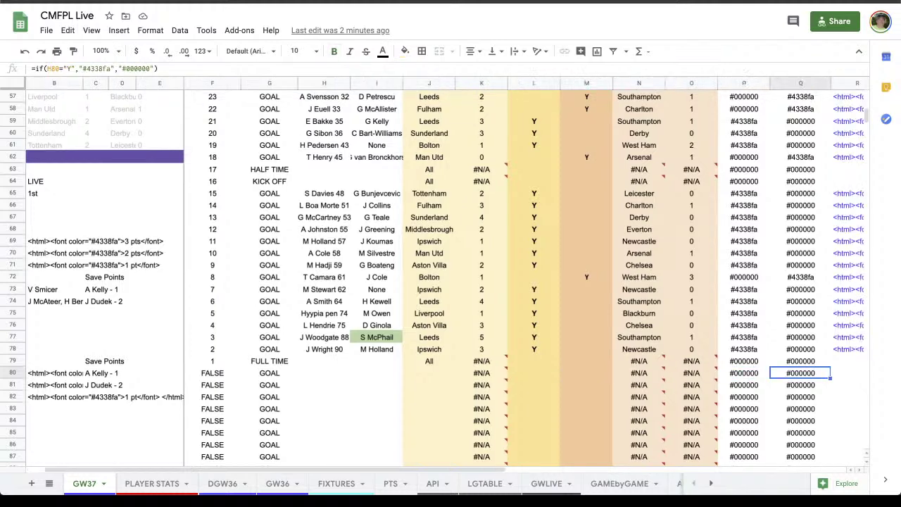
key("Left")
key("Left")
key("Left")
key("Left")
key("Left")
key("Left")
key("Left")
key("Left")
key("Left")
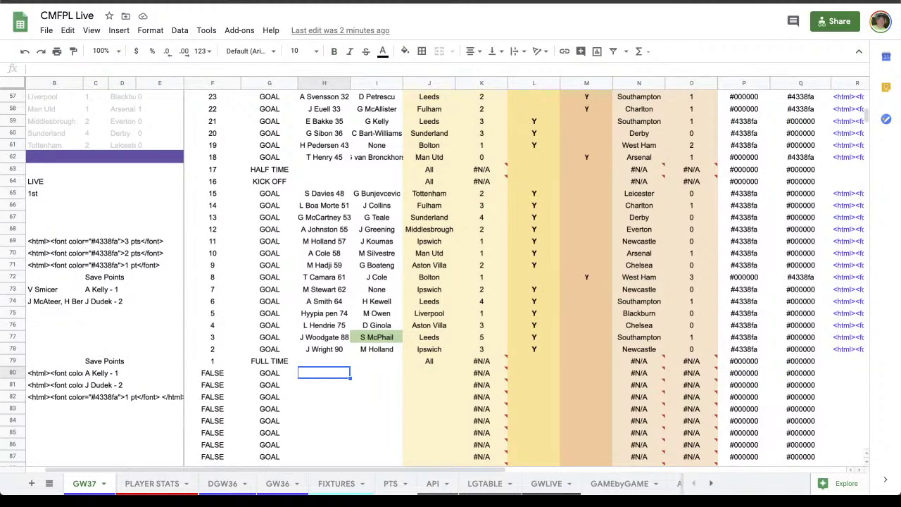
Log a new goal in row 80 with scorer "G Zola 10" in H80 and assist "B Carbone" in I80.
type("G Zola 10")
key("Tab")
type("B Carbone")
key("Tab")
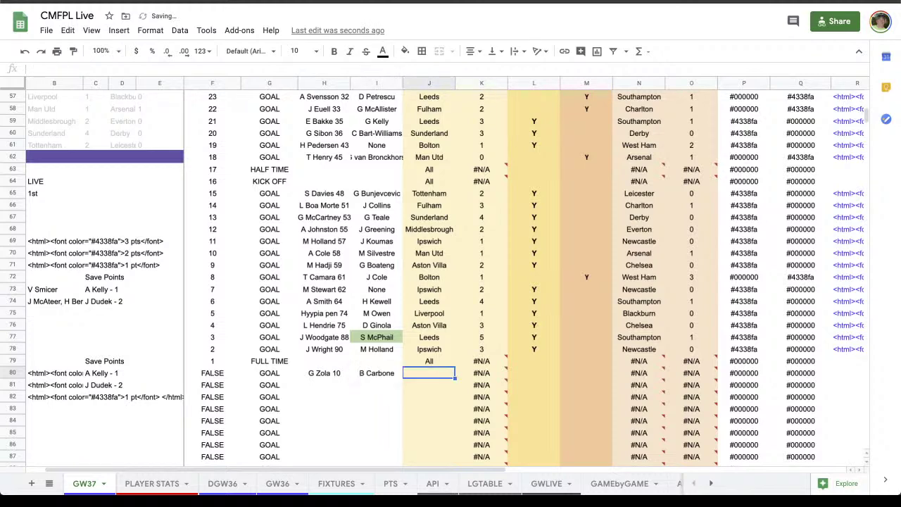
Set the home team of the row 80 goal to "Aston Villa" in cell J80.
type("Chel")
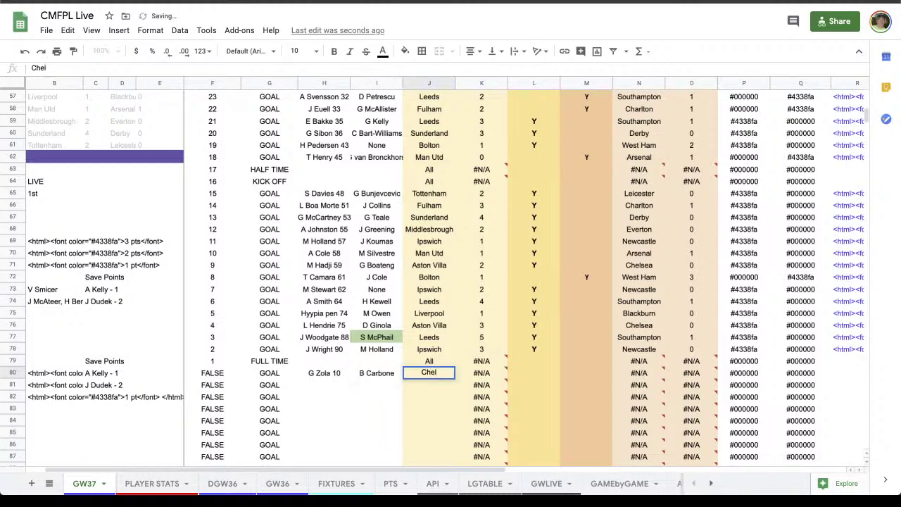
key("BackSpace")
key("BackSpace")
key("BackSpace")
key("BackSpace")
type("Aston Villa")
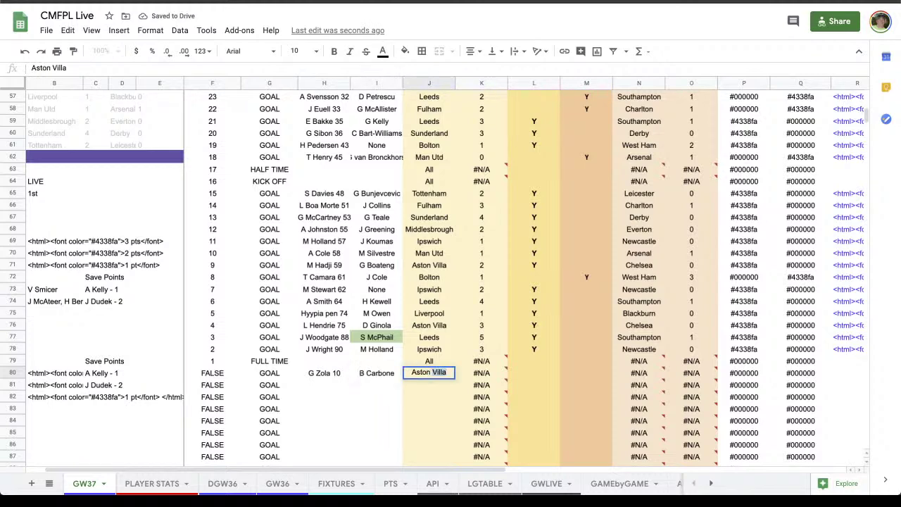
key("Tab")
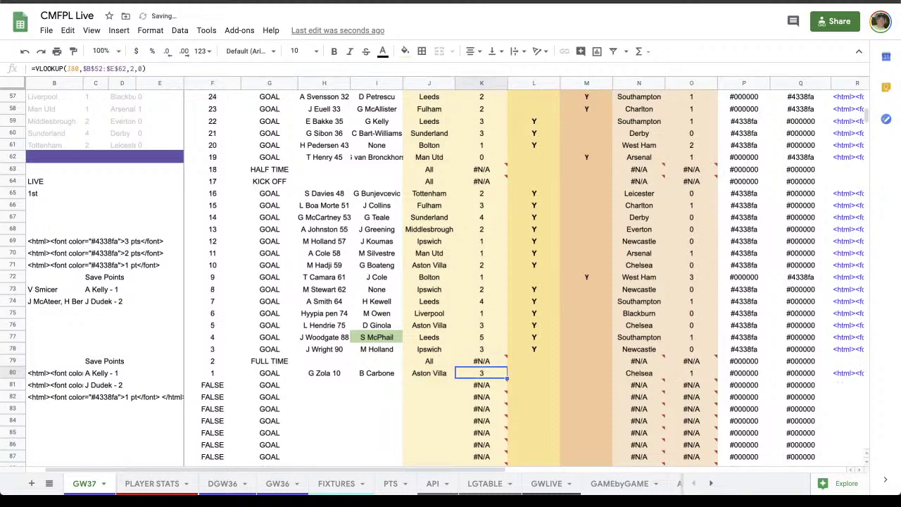
Flag the row 80 goal as an away goal by entering "Y" under Away Scorer in M80.
key("Tab")
key("Tab")
key("Tab")
key("Tab")
key("shift+Tab")
key("shift+Tab")
type("Y")
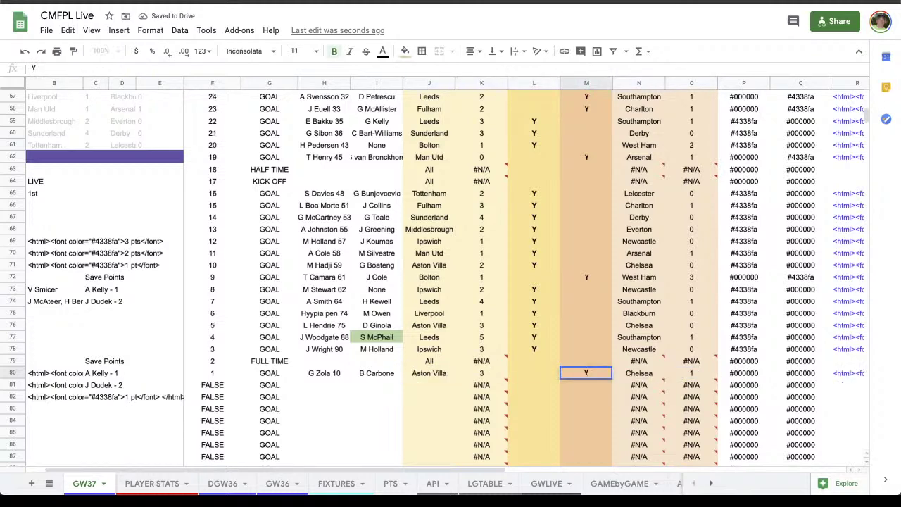
key("Tab")
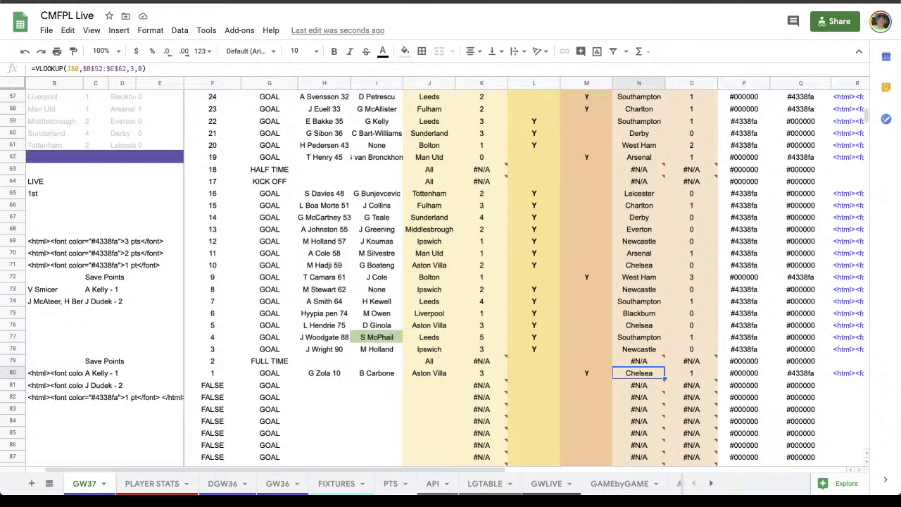
Review the logged Zola goal row with its generated HTML text, and return to the match scores in the first rows.
left_click(426, 303)
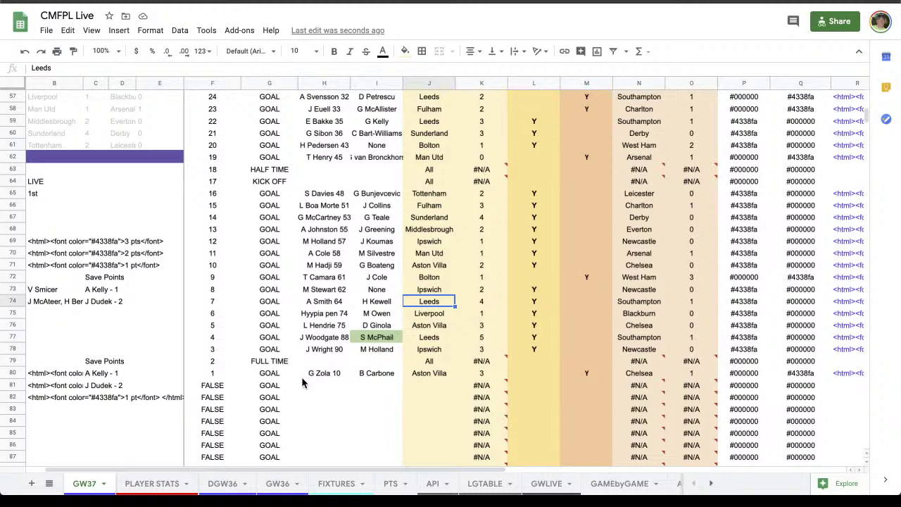
scroll(337, 340, "right", 2)
scroll(337, 339, "left", 3)
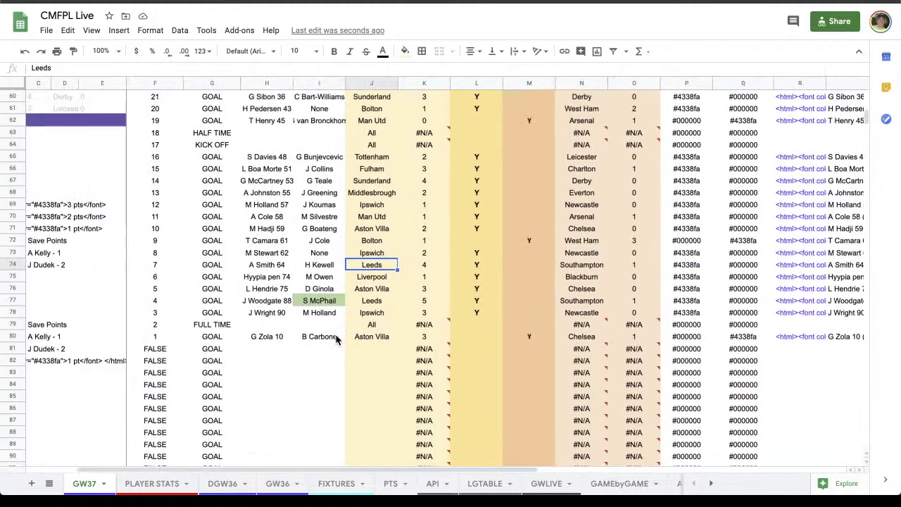
scroll(336, 340, "up", 2)
scroll(337, 339, "up", 1)
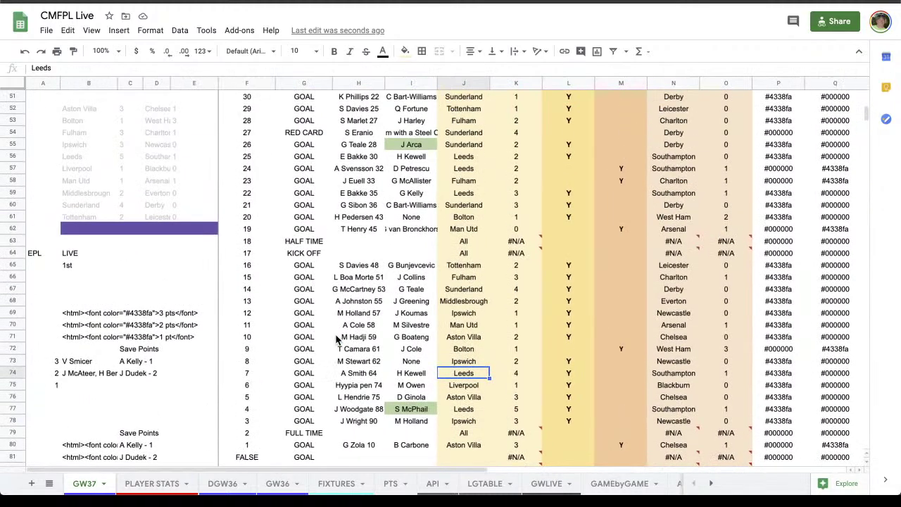
scroll(336, 339, "up", 15)
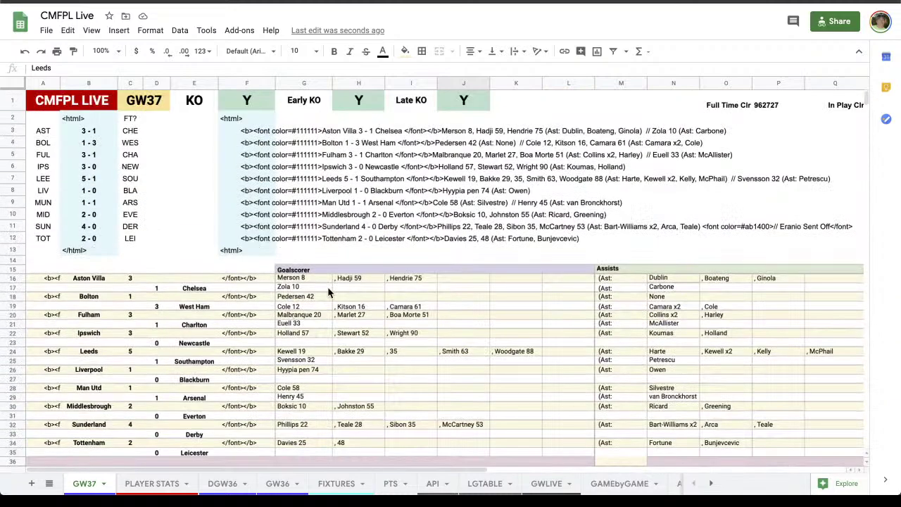
Review the logged goal rows, and open the PLAYER STATS sheet to examine the players' Goals and Assists columns.
scroll(337, 339, "down", 12)
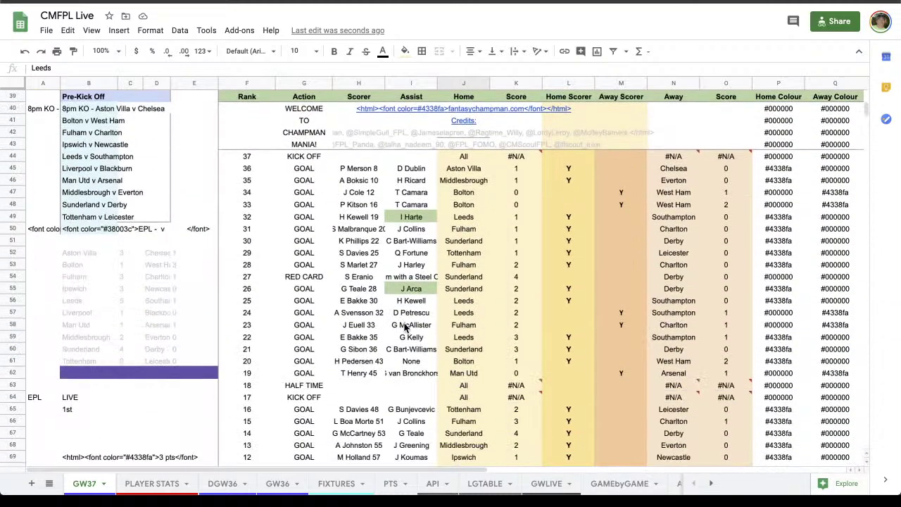
scroll(408, 328, "down", 2)
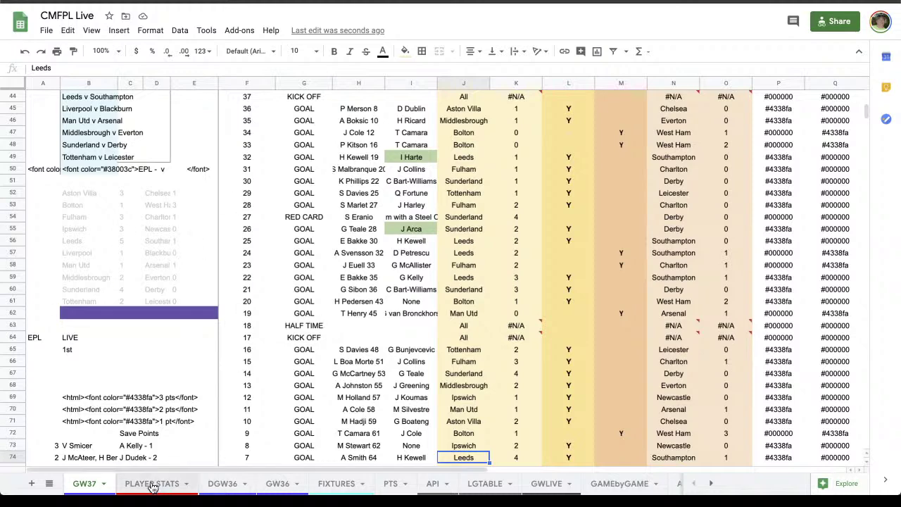
key("ctrl+Page_Down")
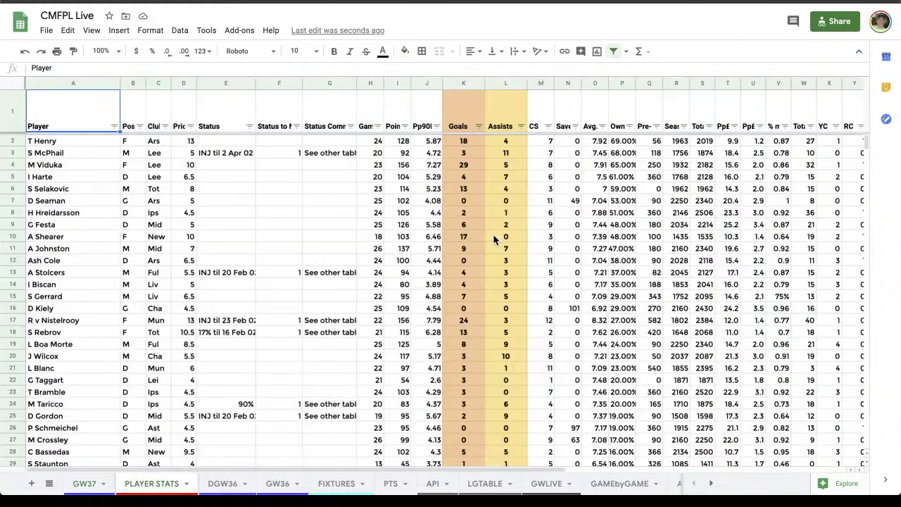
left_click(422, 308)
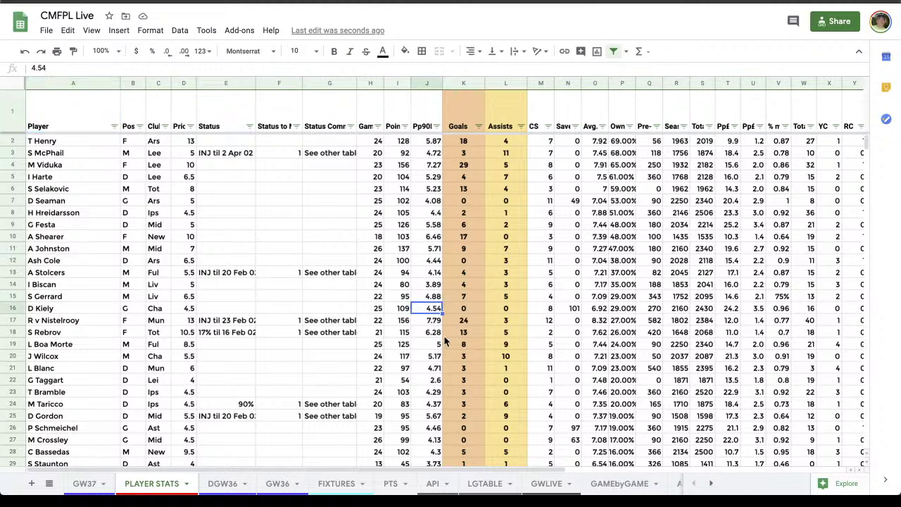
left_click_drag(464, 190, 505, 195)
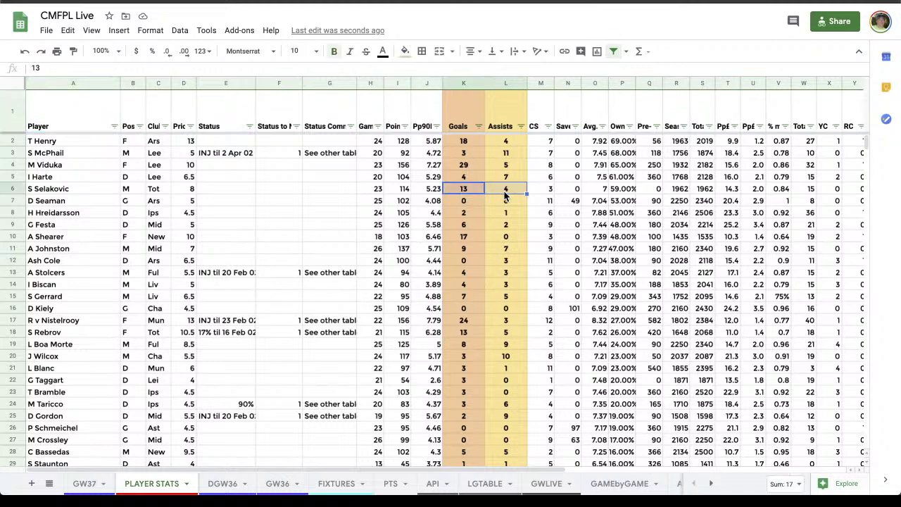
left_click(463, 191)
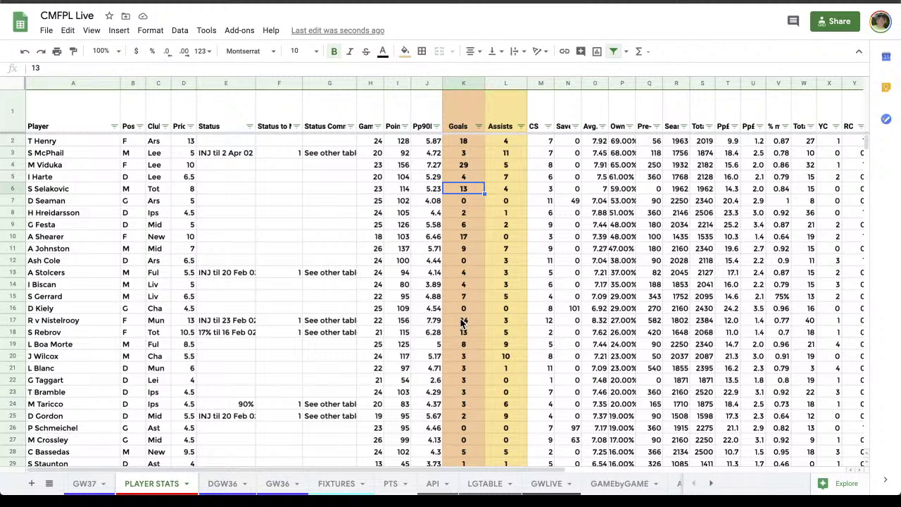
key("Left")
key("Up")
key("Up")
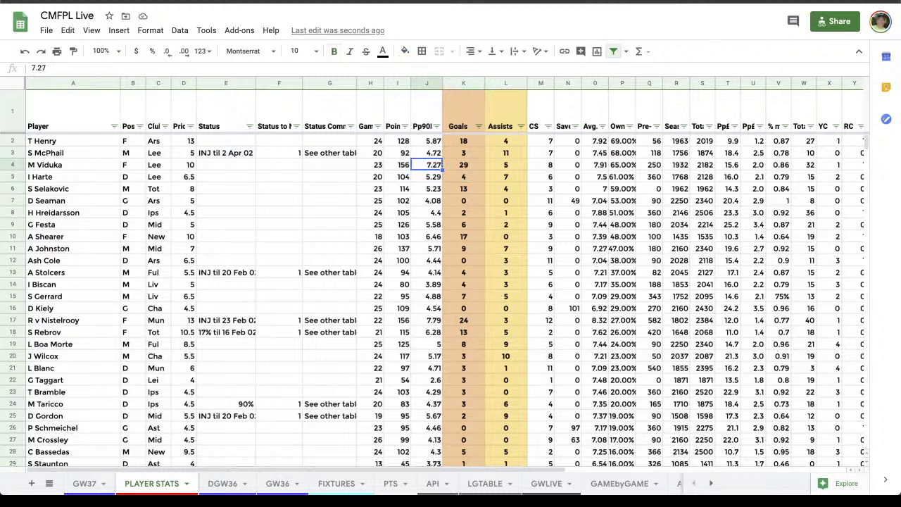
key("Right")
key("Up")
key("Up")
Find "zola" in the player list, and try setting G Zola's Goals value in K138 to 6.
key("ctrl+f")
type("zola")
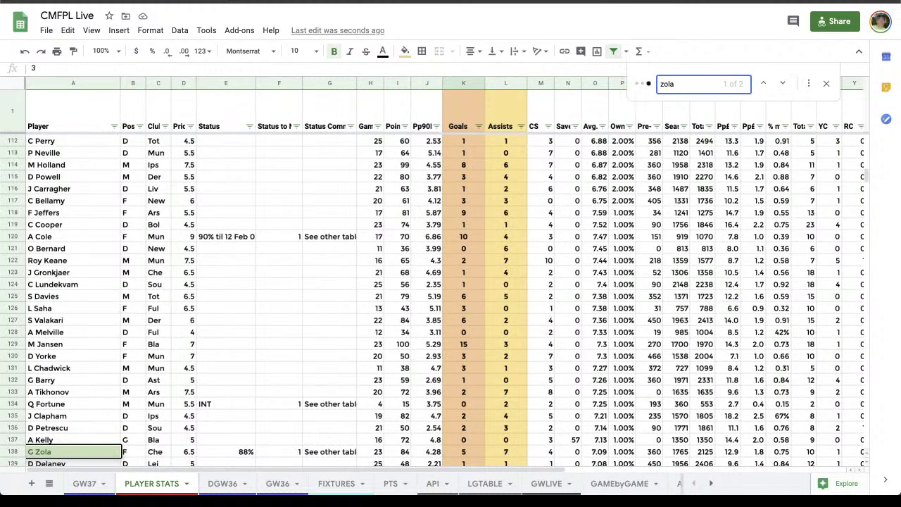
key("Return")
key("Return")
key("Escape")
key("Right")
key("Right")
key("Right")
key("Right")
key("Right")
key("Right")
key("Right")
key("Right")
key("Right")
key("Right")
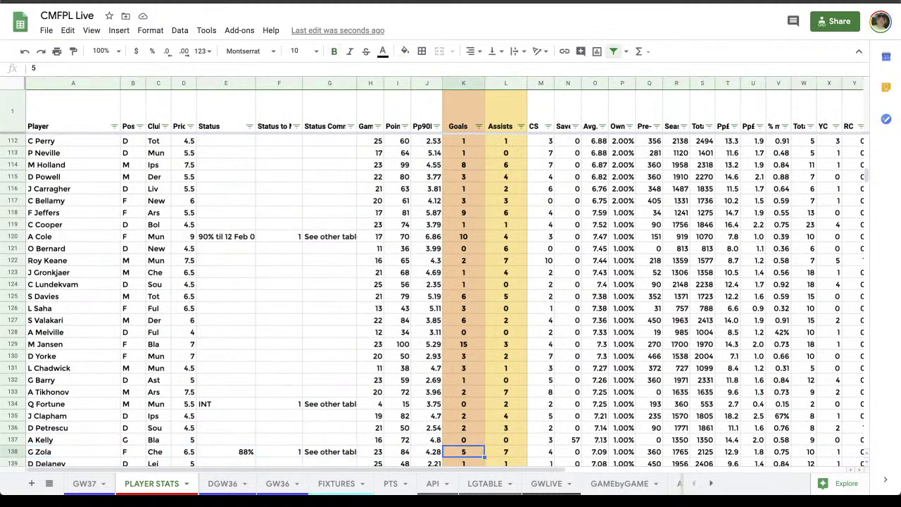
type("6")
key("Tab")
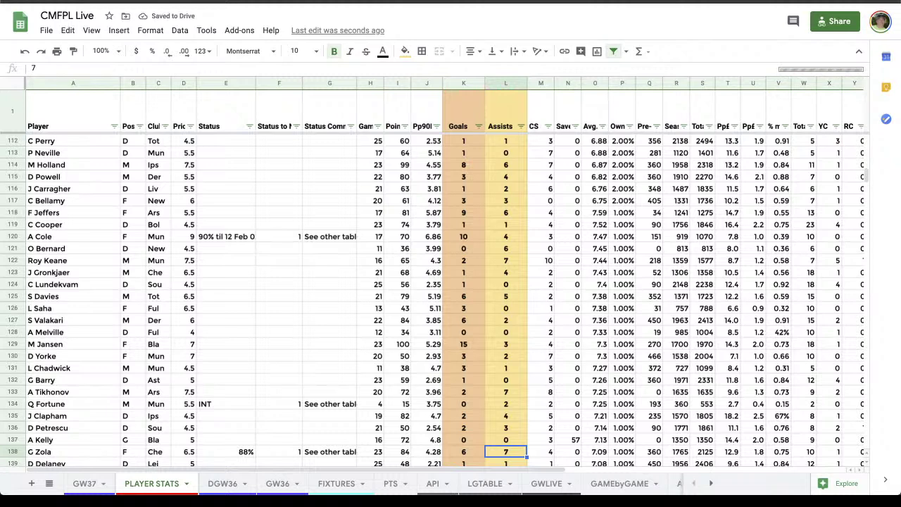
key("ctrl+z")
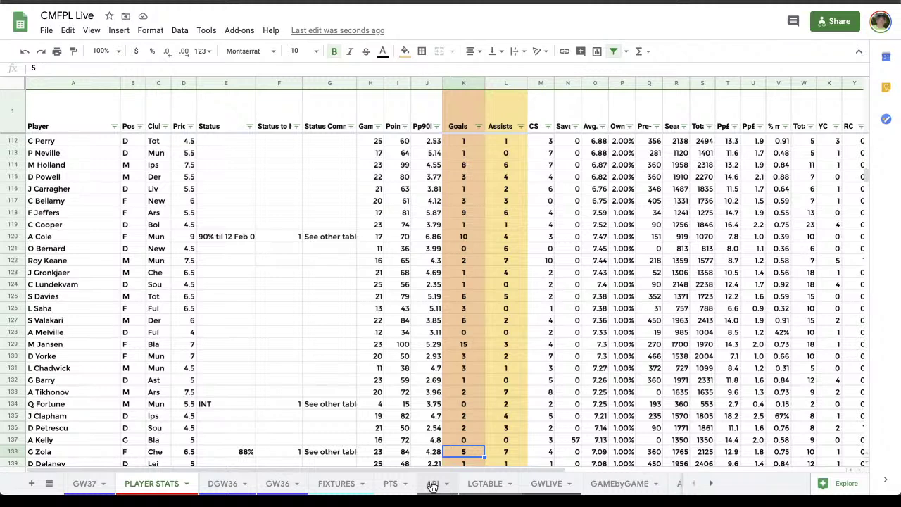
Open the API sheet and examine the lookup formulas in the scorerClub and scorerName columns.
left_click(433, 486)
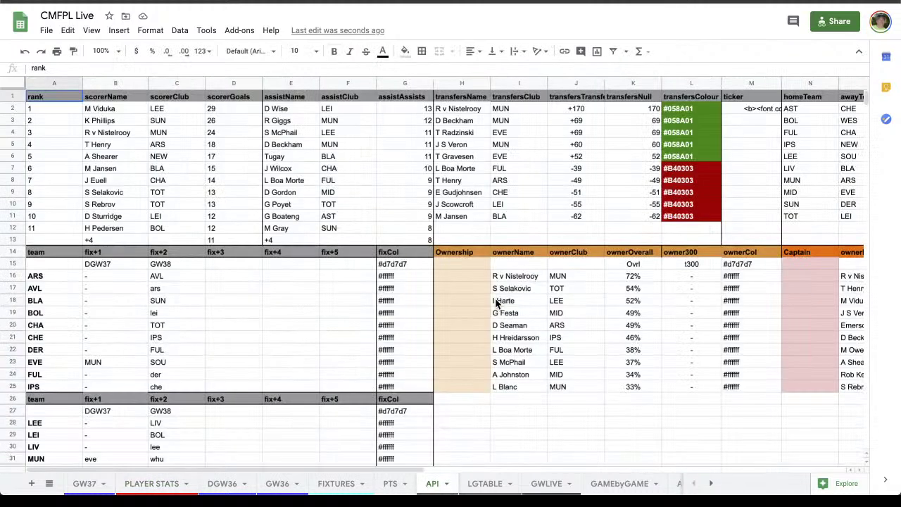
left_click(320, 278)
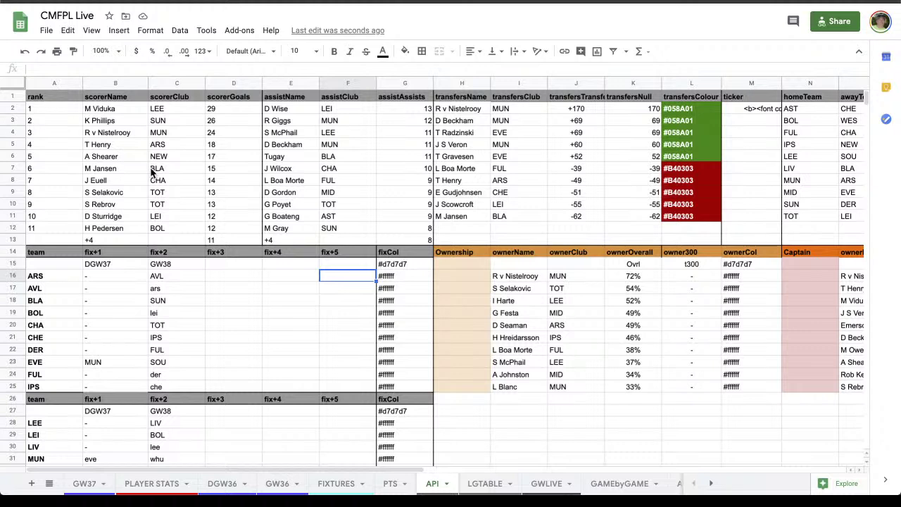
key("Up")
key("Left")
key("Up")
key("Up")
key("Up")
key("Up")
key("Up")
key("Left")
key("Left")
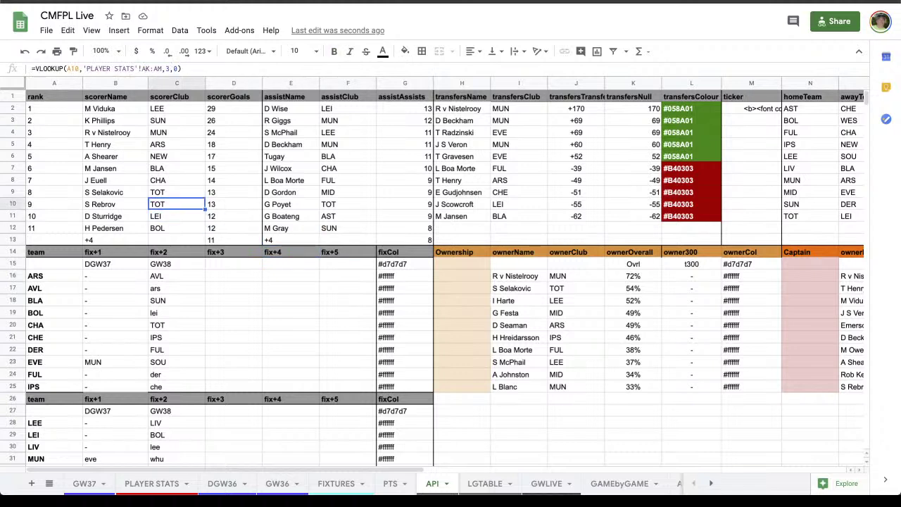
key("Up")
key("Up")
key("Up")
key("Up")
key("Left")
key("Up")
key("Up")
key("Up")
key("Up")
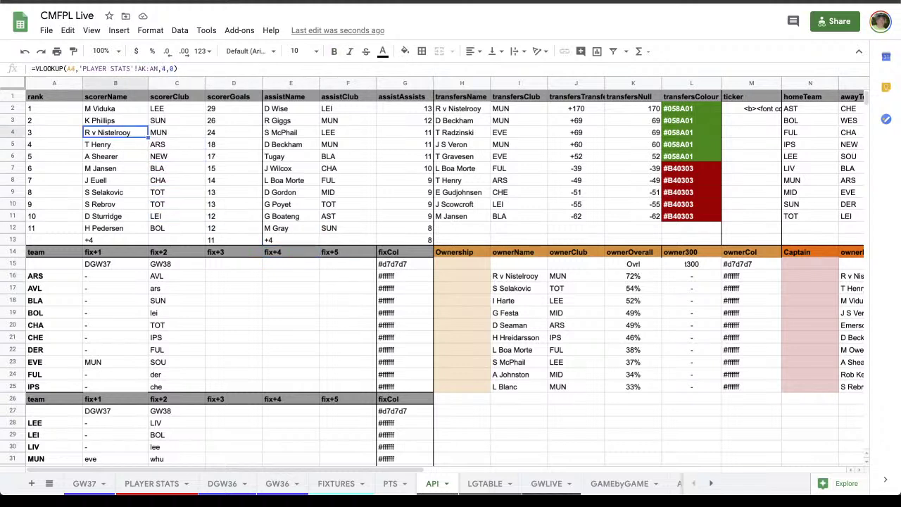
Examine the lower scorerName entries and the lookup formulas in the scorerGoals column.
key("Down")
key("Down")
key("Down")
key("Down")
key("Down")
key("Down")
key("Down")
key("Down")
key("Down")
key("Down")
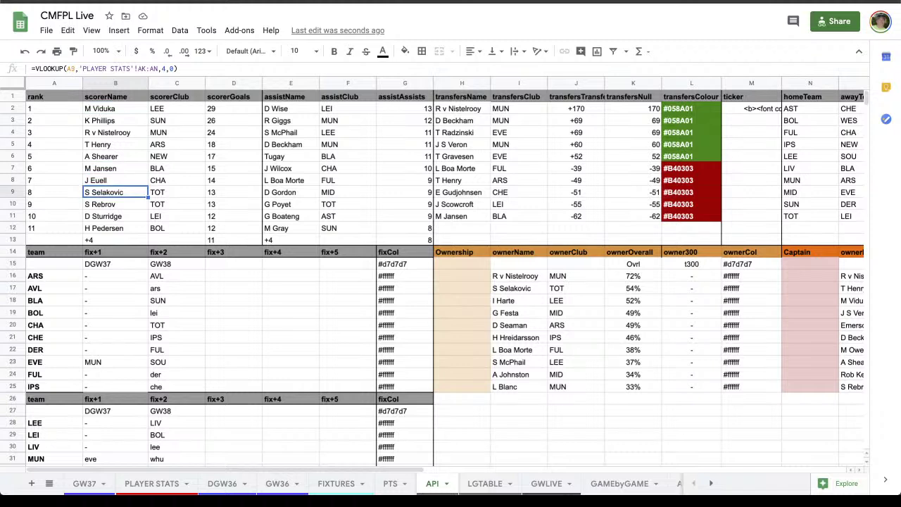
key("Right")
key("Right")
key("Up")
key("Up")
key("Up")
key("Up")
key("Up")
key("Up")
key("Up")
key("Up")
key("Up")
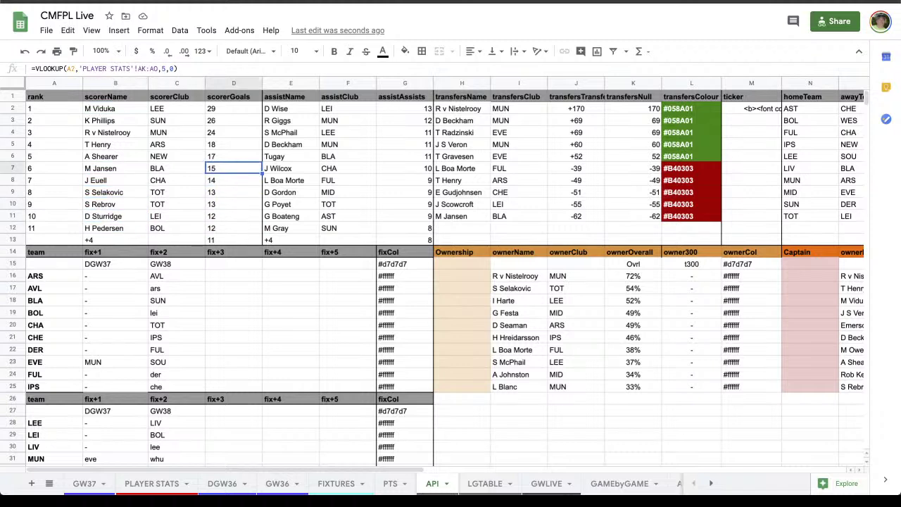
key("Down")
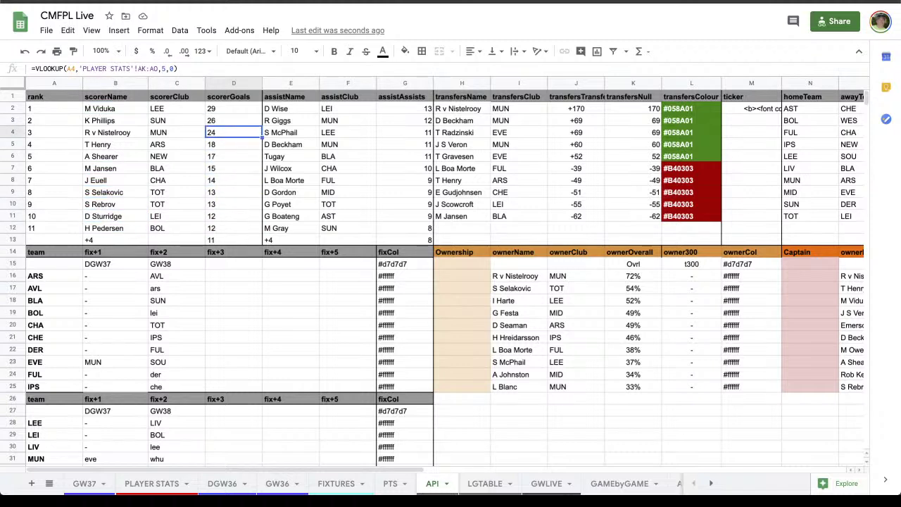
Examine the lookup formulas in the assistName column, from the first-ranked player downwards.
key("Right")
key("Up")
key("Up")
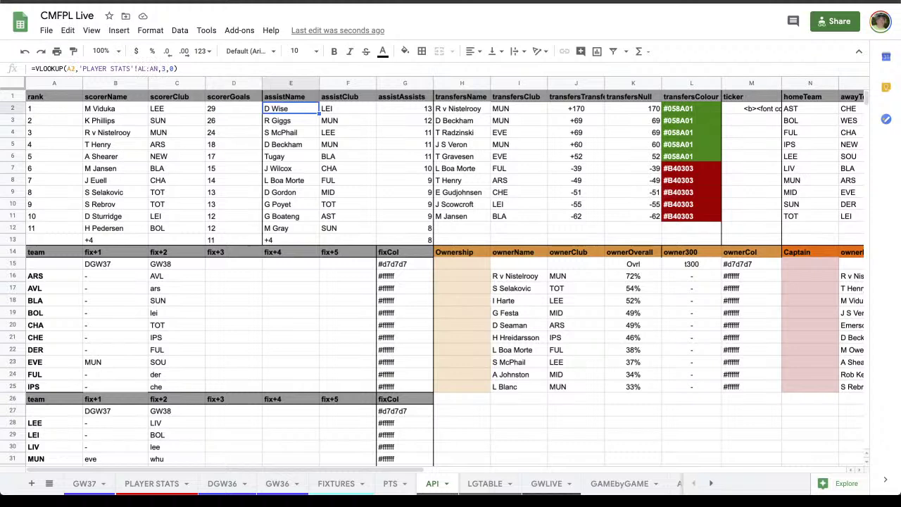
key("Down")
key("Down")
key("Down")
key("Down")
key("Down")
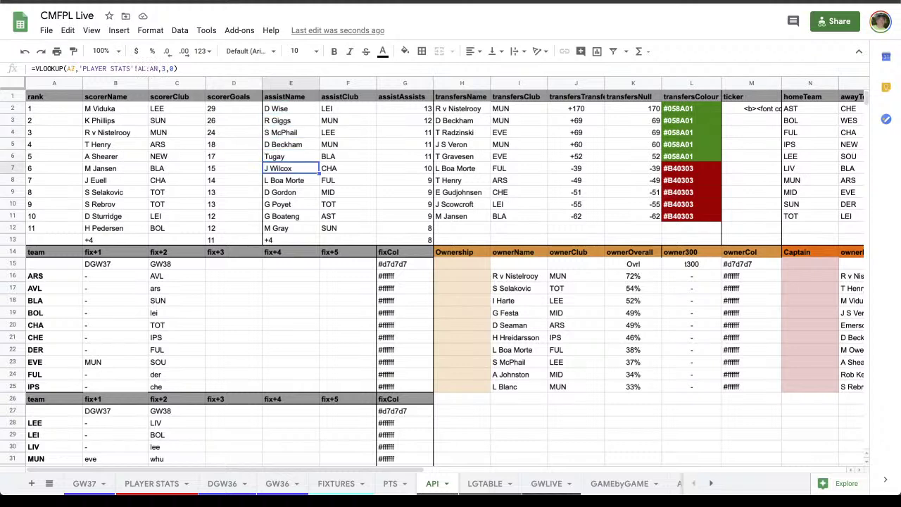
Examine the T Henry entry and the scorerClub lookups down to the "+4" row and its scorerGoals value in D13.
key("Left")
key("Up")
key("Left")
key("Up")
key("Left")
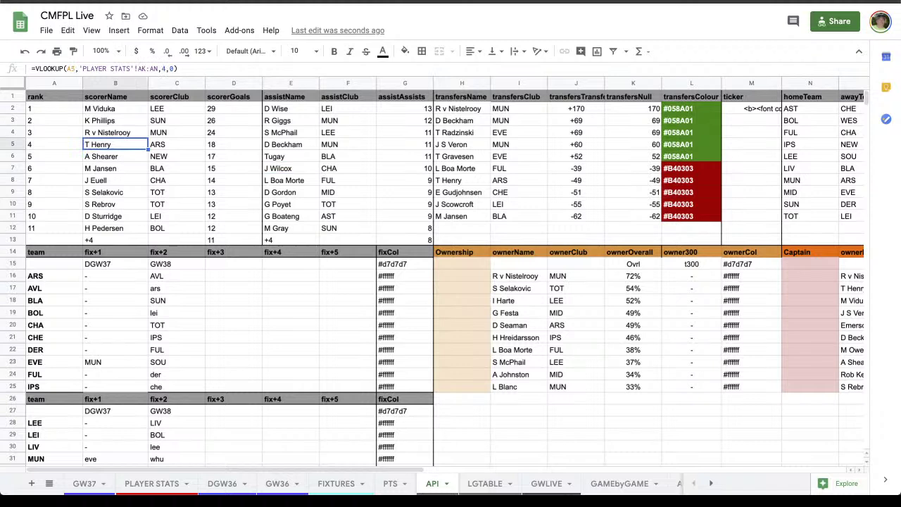
key("Right")
key("Down")
key("Down")
key("Down")
key("Down")
key("Down")
key("Down")
key("Down")
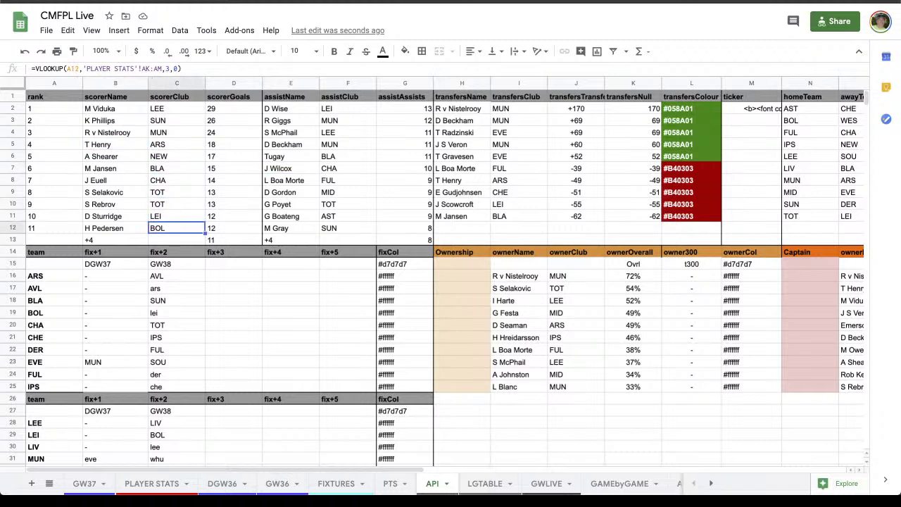
key("Down")
key("Right")
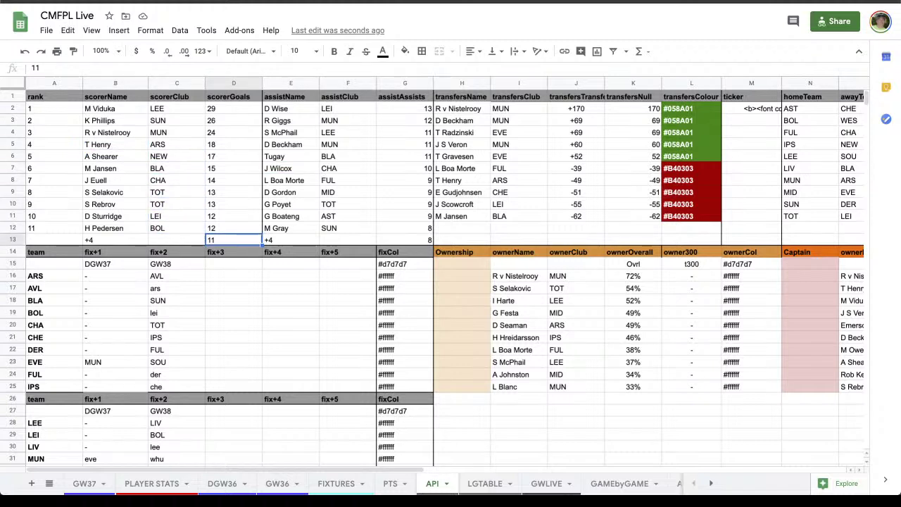
Try setting the scorerGoals value of the "+4" row in D13 to 12.
key("Left")
key("Left")
key("Left")
key("Right")
key("Right")
key("Right")
type("12")
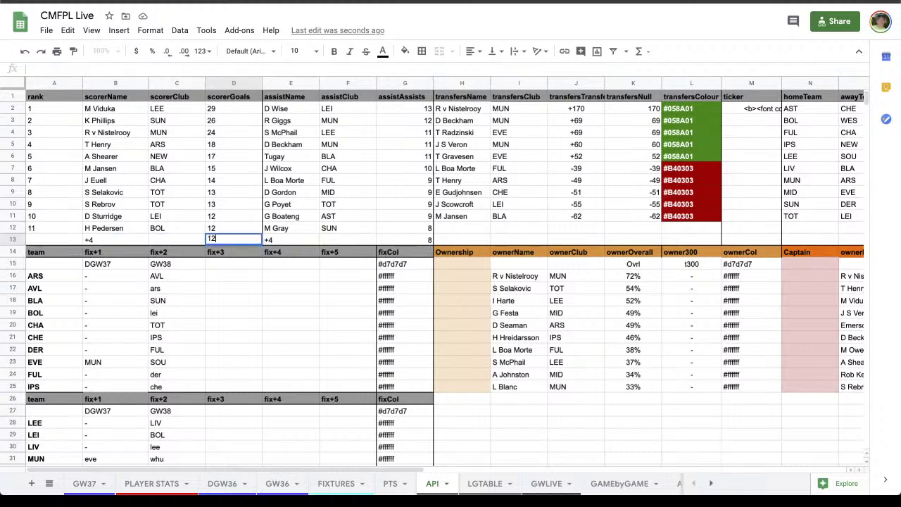
key("Tab")
key("Left")
key("ctrl+z")
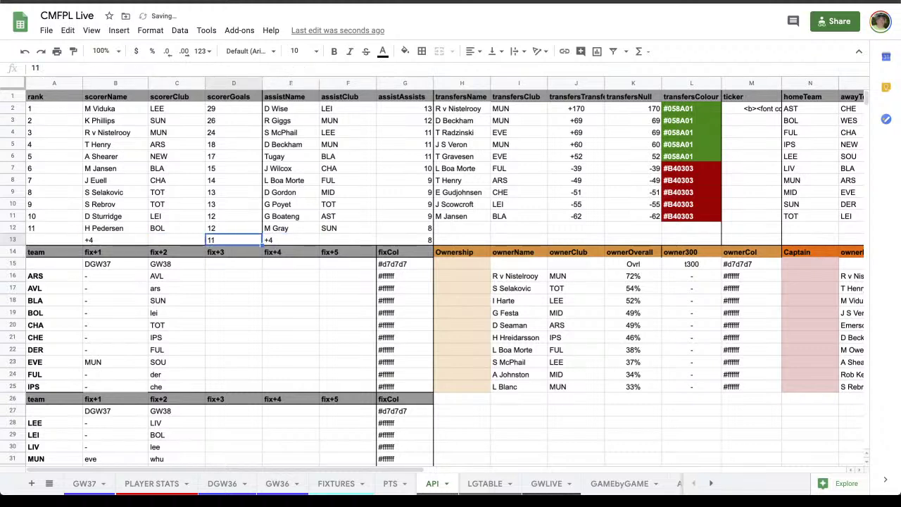
Examine the assist entries of the "+4" row, including the assistAssists value in G13.
key("Up")
key("Down")
key("Right")
key("Right")
key("Right")
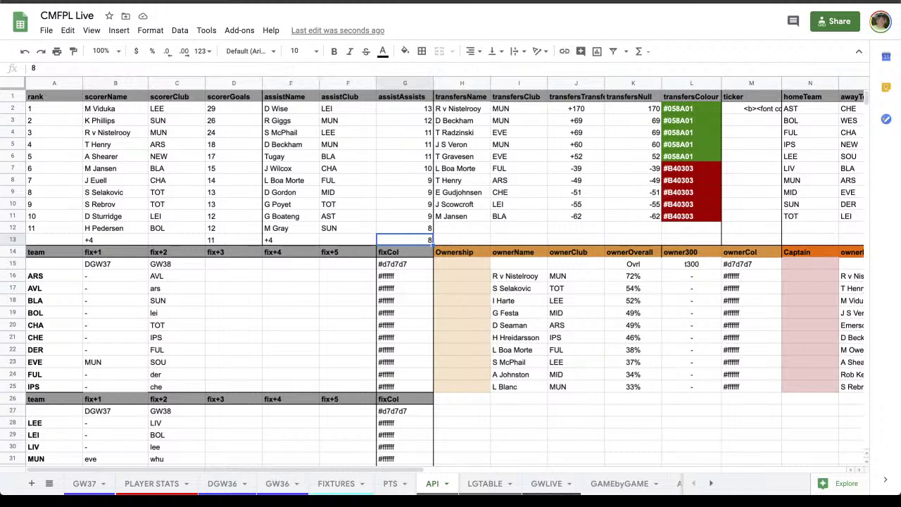
key("Right")
key("Right")
key("Left")
key("Left")
key("Left")
Examine both team fixture tables with their fix+1 to fix+5 columns, from ARS down to WHU.
key("Down")
key("Left")
key("Down")
key("Down")
key("Down")
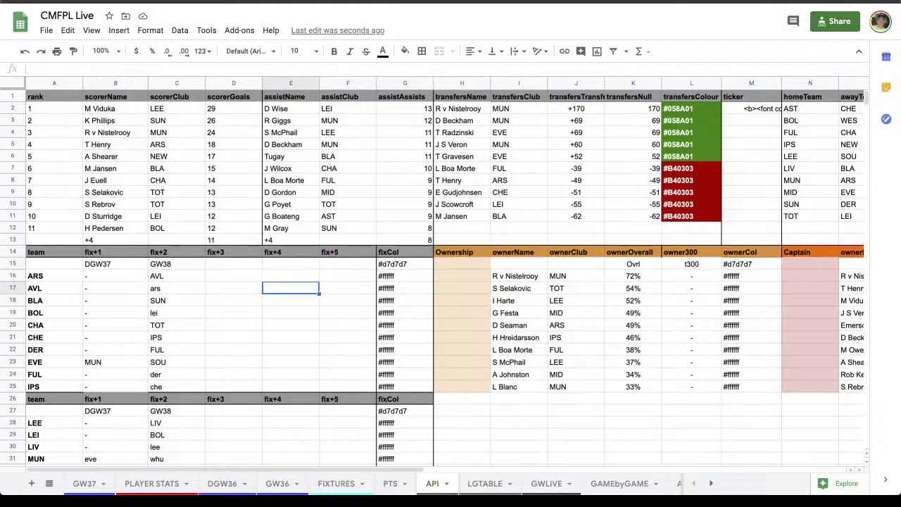
key("Left")
key("Down")
key("Down")
key("Down")
key("Down")
key("Down")
key("Down")
key("Down")
key("Down")
key("Down")
key("Down")
key("Down")
key("Down")
key("Down")
key("Down")
key("Down")
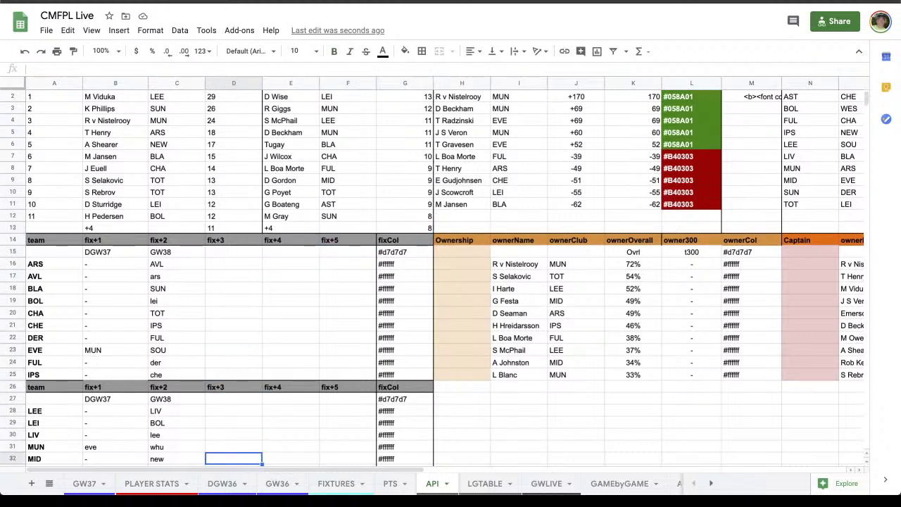
key("Down")
key("Down")
key("Down")
key("Down")
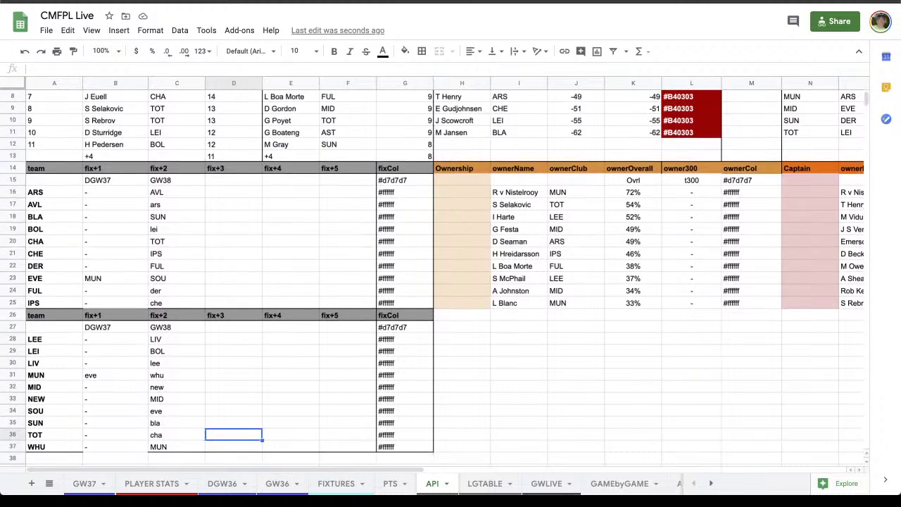
key("Up")
key("Up")
key("Up")
key("Up")
key("Up")
key("Up")
key("Up")
key("Up")
key("Up")
key("Up")
key("Up")
key("Up")
key("Up")
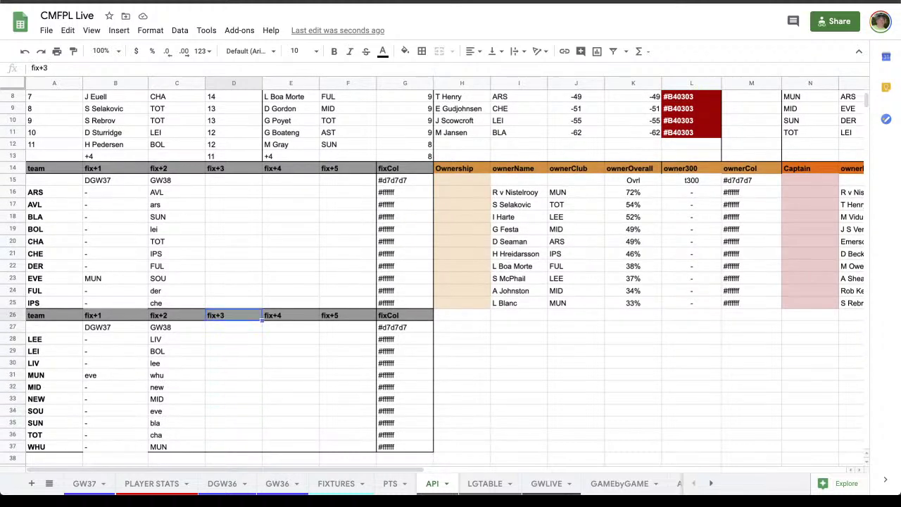
Examine the upper fixture table across its fix+1 to fix+5 columns, around the ARS and AVL rows.
key("Up")
key("Right")
key("Right")
key("Up")
key("Up")
key("Up")
key("Up")
key("Up")
key("Up")
key("Up")
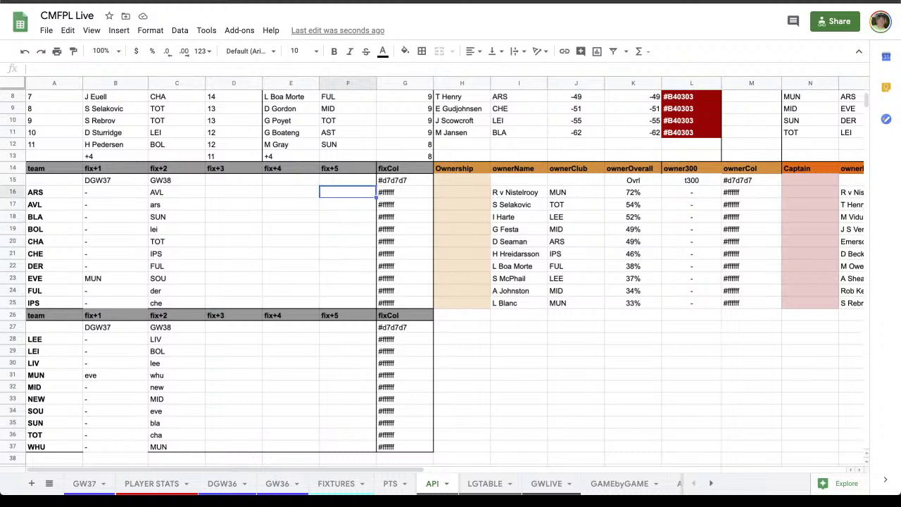
key("Up")
key("Left")
key("Left")
key("Down")
key("Left")
key("Down")
key("Left")
Try entering CHE and sun in the ARS row's fix+3 and fix+4 cells, and clear both entries.
key("Right")
key("Right")
type("CHE")
key("Tab")
type("sun")
key("Tab")
key("Left")
key("Delete")
key("Left")
key("Delete")
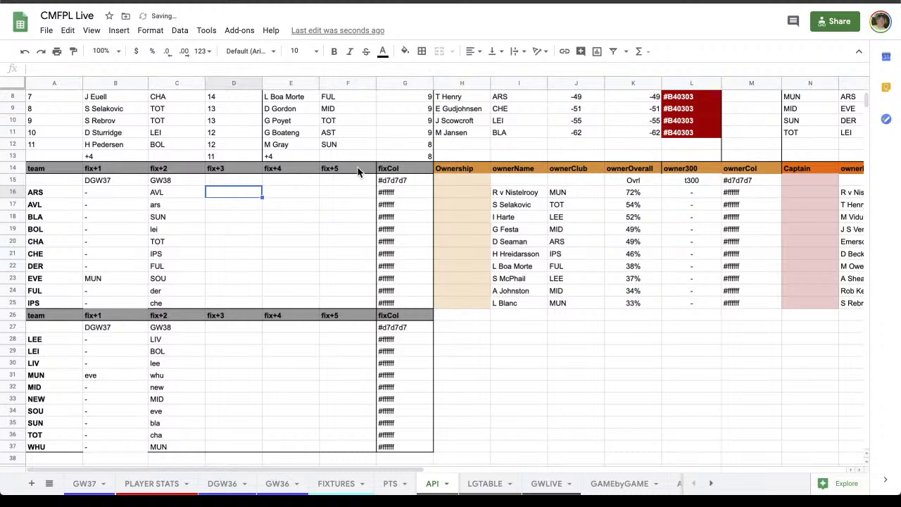
Examine the transfers table from transfersName to transfersColour, highlighting the five most transferred-in players in H2:K6.
scroll(540, 221, "down", 2)
scroll(540, 223, "up", 5)
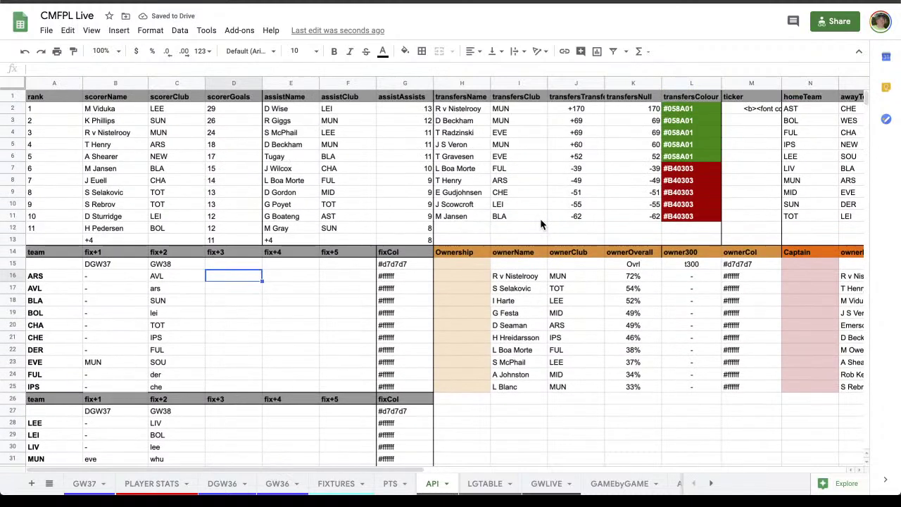
scroll(627, 246, "right", 3)
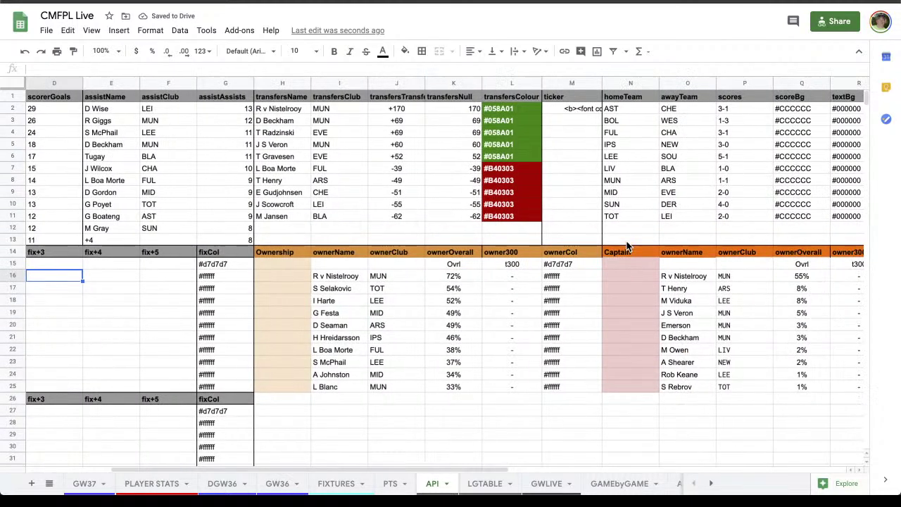
scroll(629, 245, "right", 1)
left_click(209, 101)
left_click_drag(209, 100, 462, 217)
left_click_drag(217, 110, 405, 158)
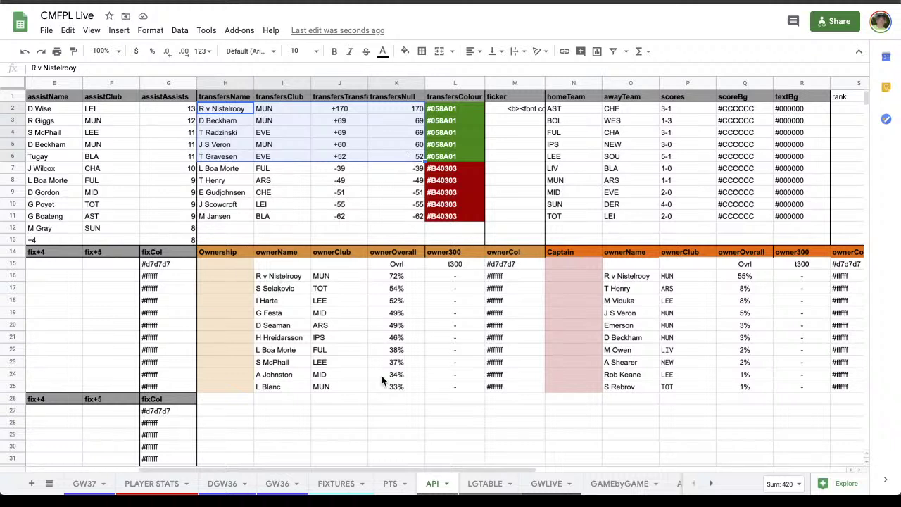
Examine the Ownership table's ownerOverall values and the ownerClub lookup in the Captain table, down to row 21.
left_click(396, 276)
key("Down")
key("Down")
key("Down")
key("Down")
key("Down")
key("Right")
key("Right")
key("Right")
key("Right")
key("Right")
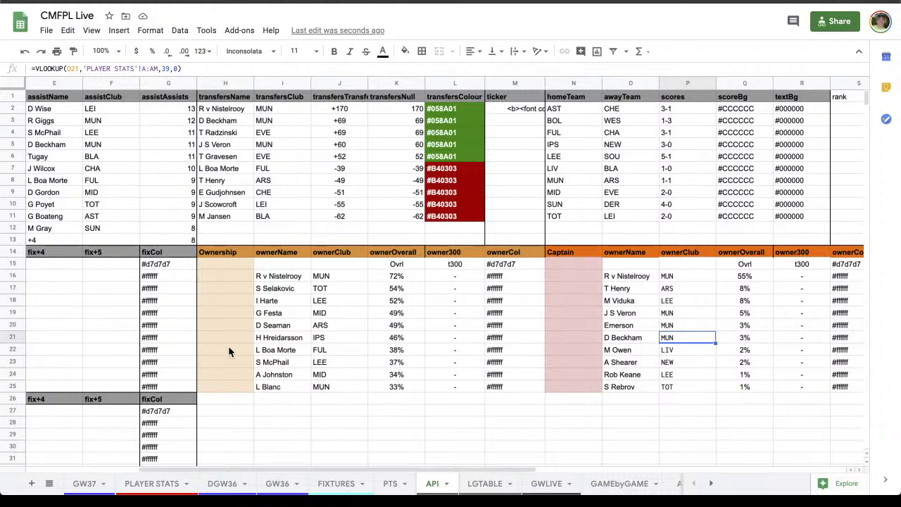
Examine the vide-printer table with rank, action, matchup, scorer and OverallColour in S1:W5, including its rank 1 row.
scroll(570, 260, "left", 5)
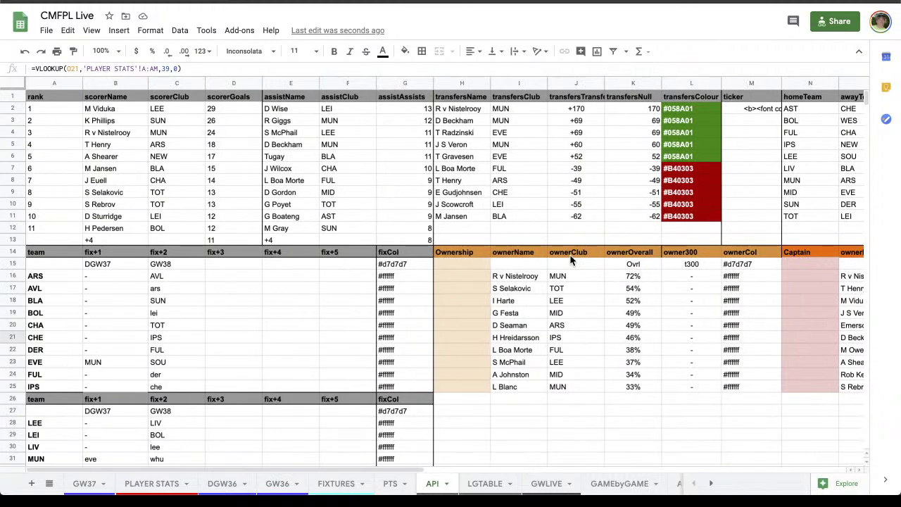
scroll(570, 260, "right", 15)
scroll(571, 260, "right", 3)
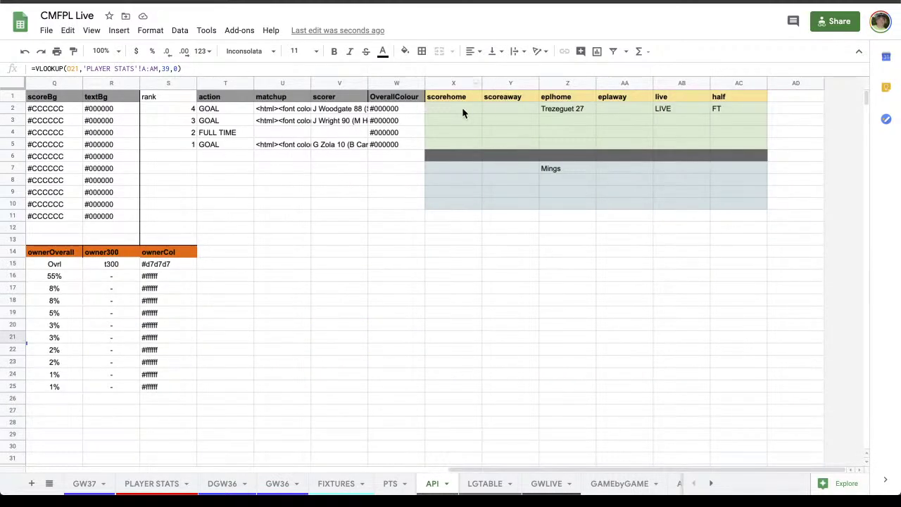
scroll(240, 174, "left", 2)
left_click_drag(282, 97, 514, 148)
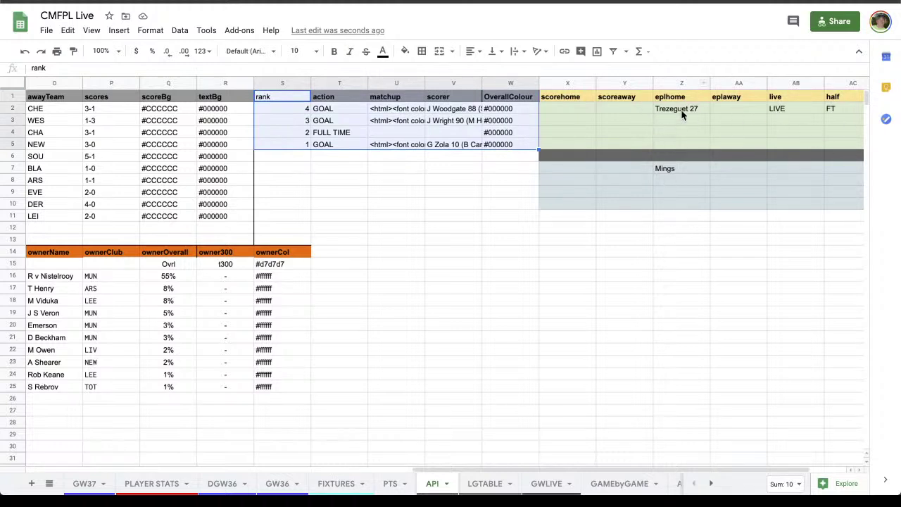
left_click(296, 144)
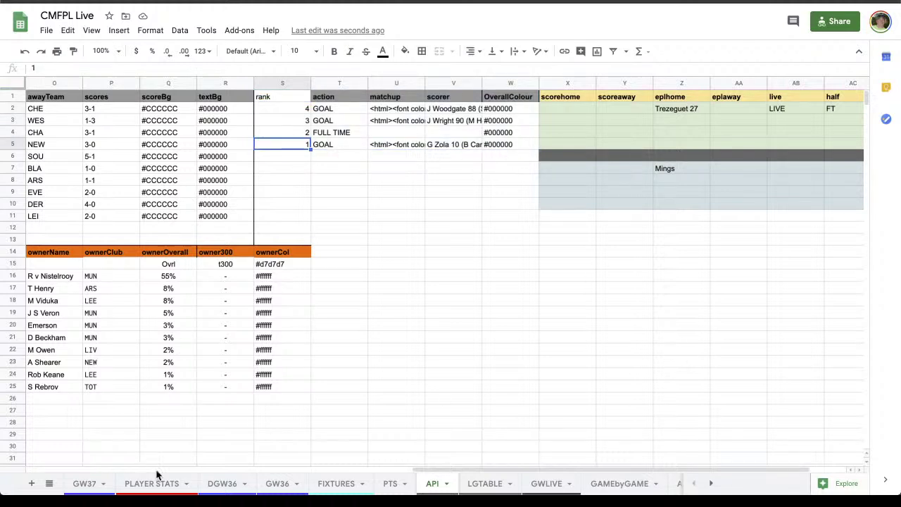
Open the GW37 sheet and review its goal log, goalscorer grid and score summary.
left_click(86, 484)
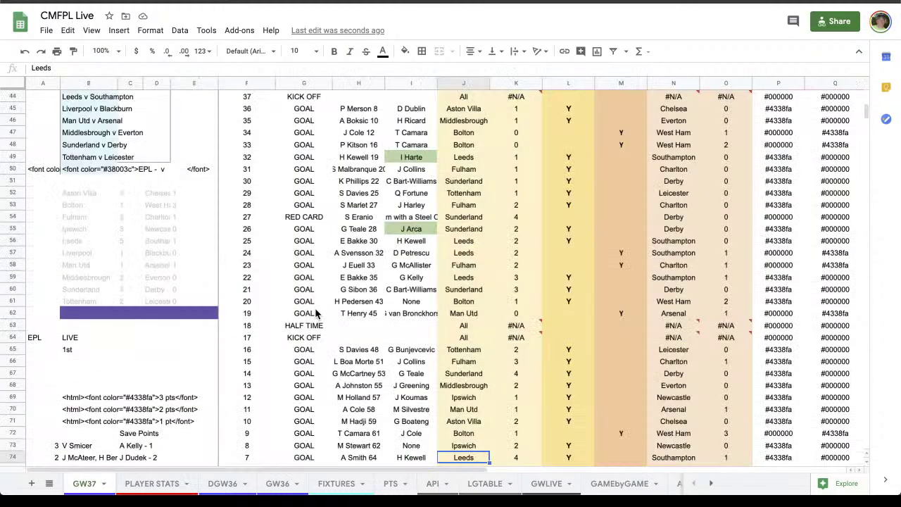
scroll(401, 302, "up", 3)
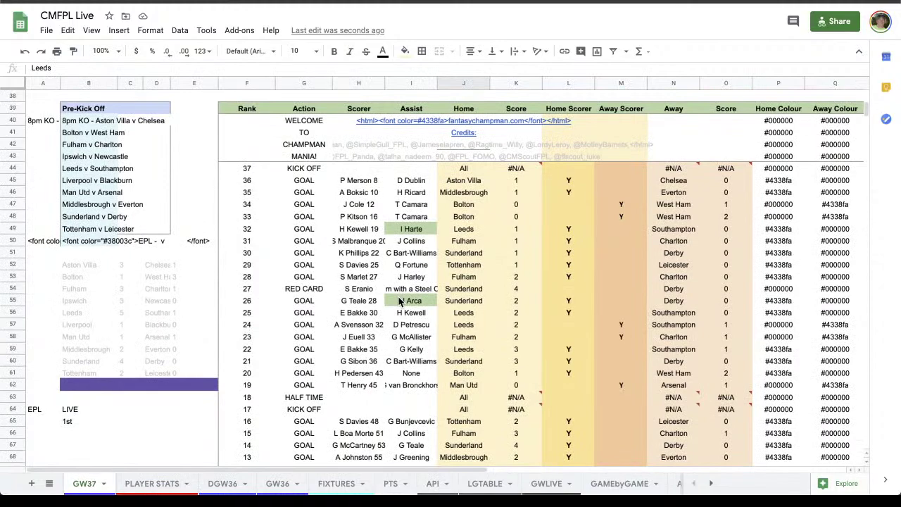
scroll(399, 301, "up", 9)
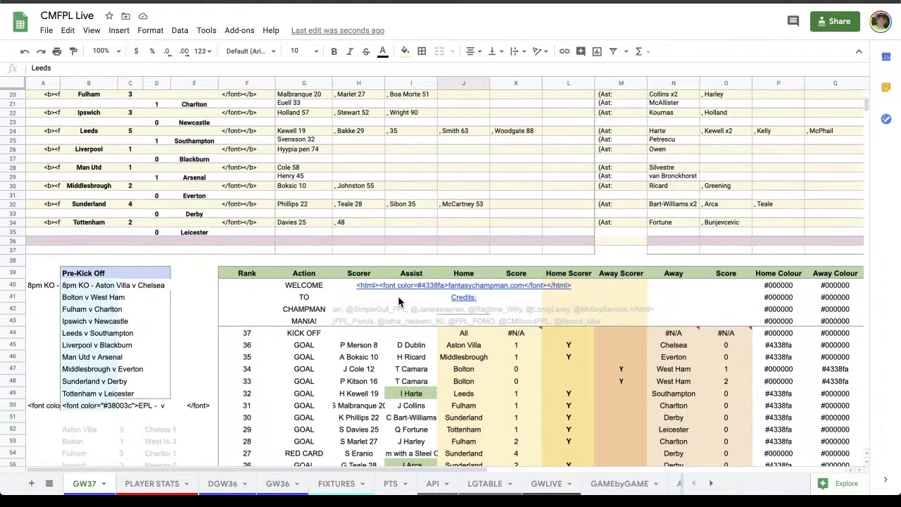
scroll(398, 296, "up", 10)
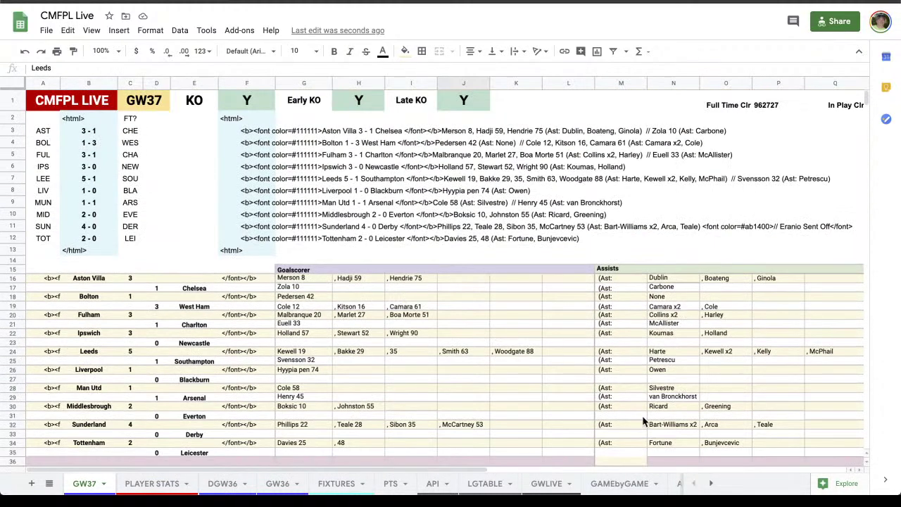
Open the archived GW5 sheet and review its scores, ticker text, goalscorer and assist layout.
left_click(712, 484)
left_click(713, 484)
left_click(711, 484)
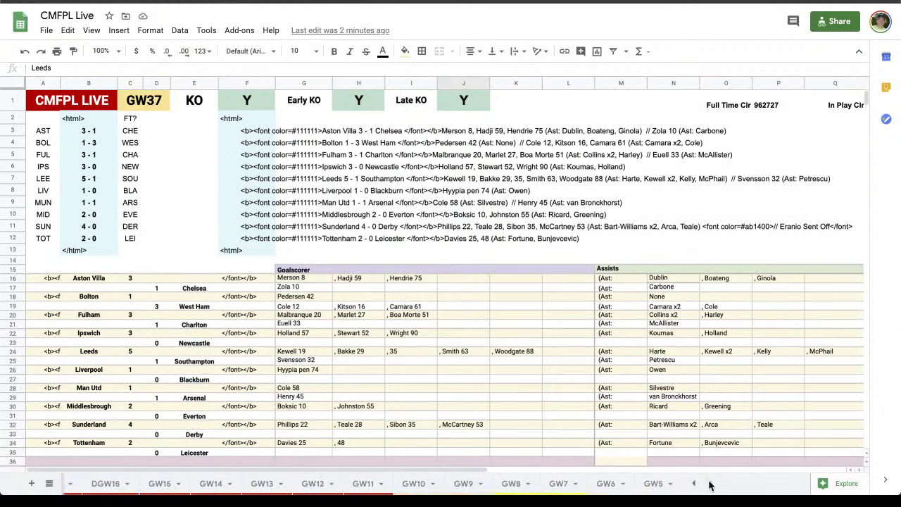
left_click(658, 484)
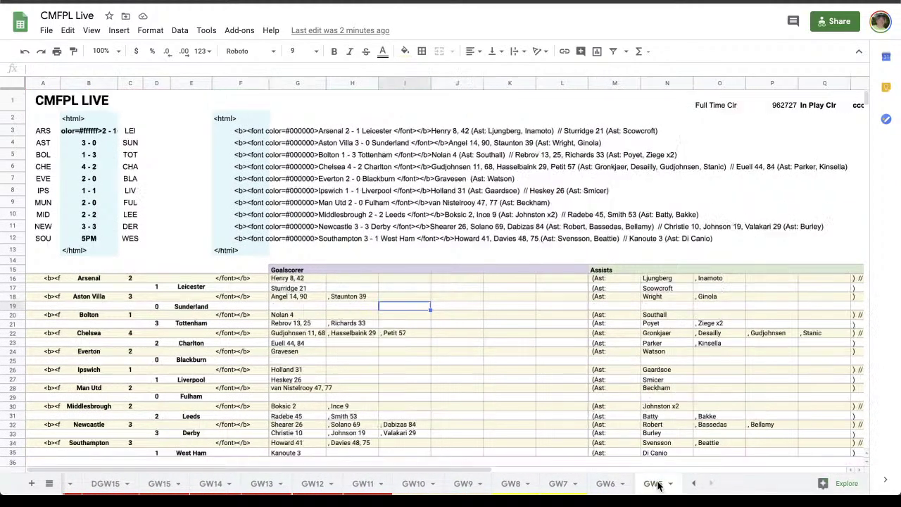
left_click(491, 297)
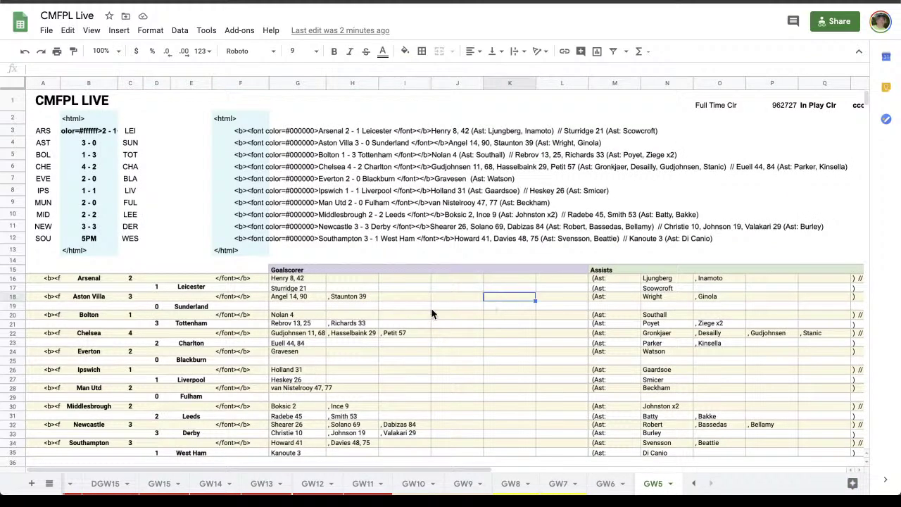
scroll(483, 337, "down", 2)
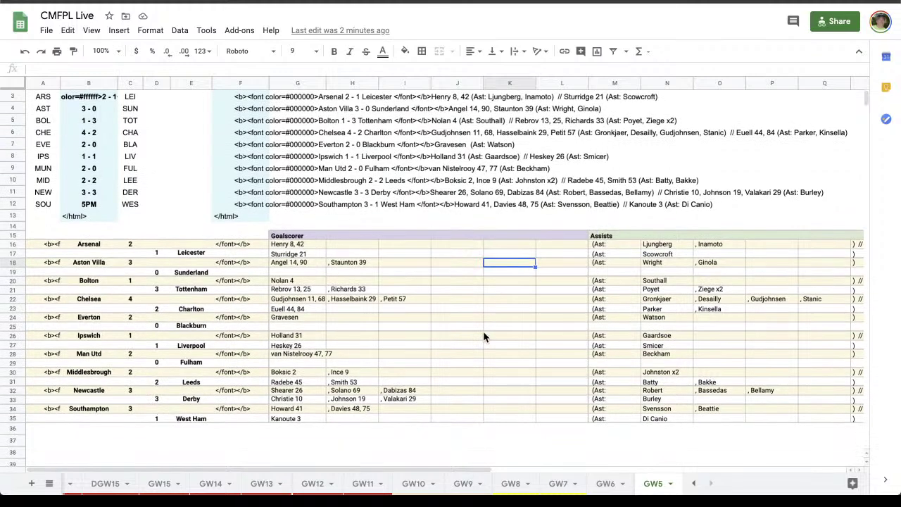
scroll(484, 337, "right", 3)
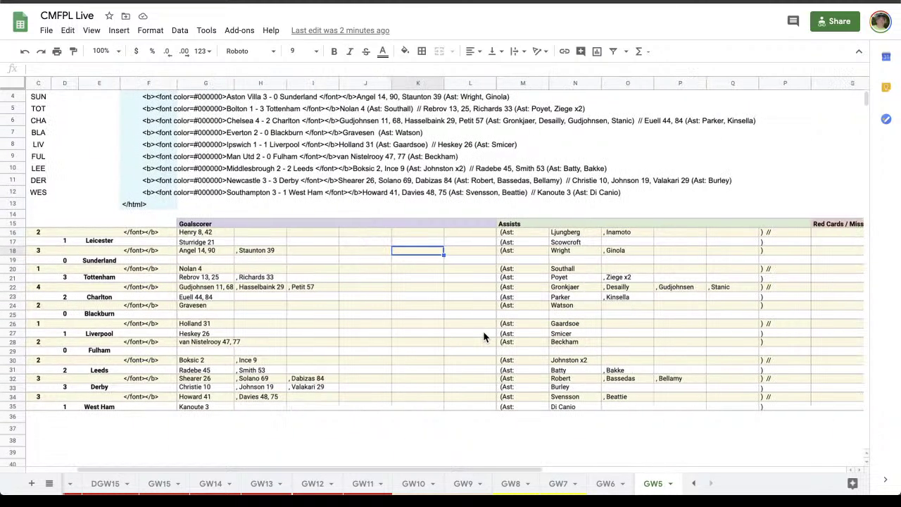
scroll(484, 335, "left", 2)
scroll(484, 336, "down", 2)
scroll(483, 336, "up", 3)
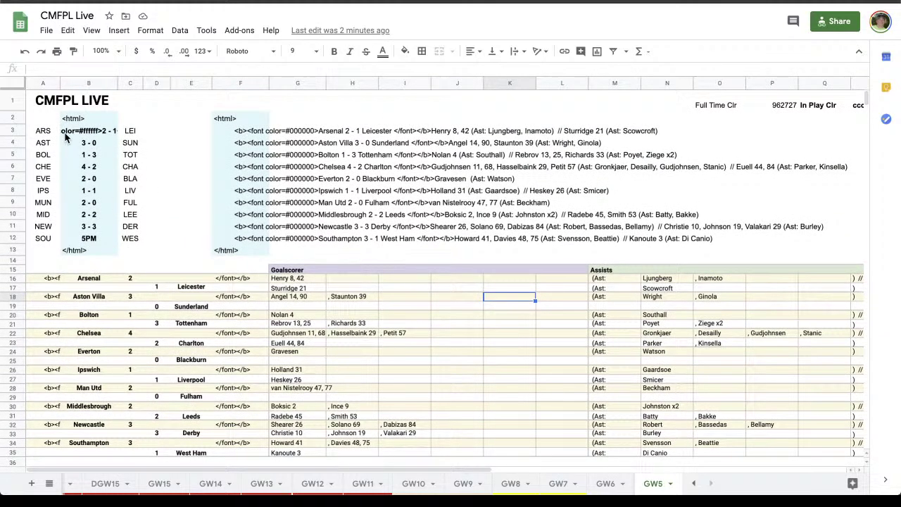
Return to the GW37 sheet and copy Chelsea's "Zola 10" goalscorer entry into the next two cells, H17 and I17.
left_click(690, 485)
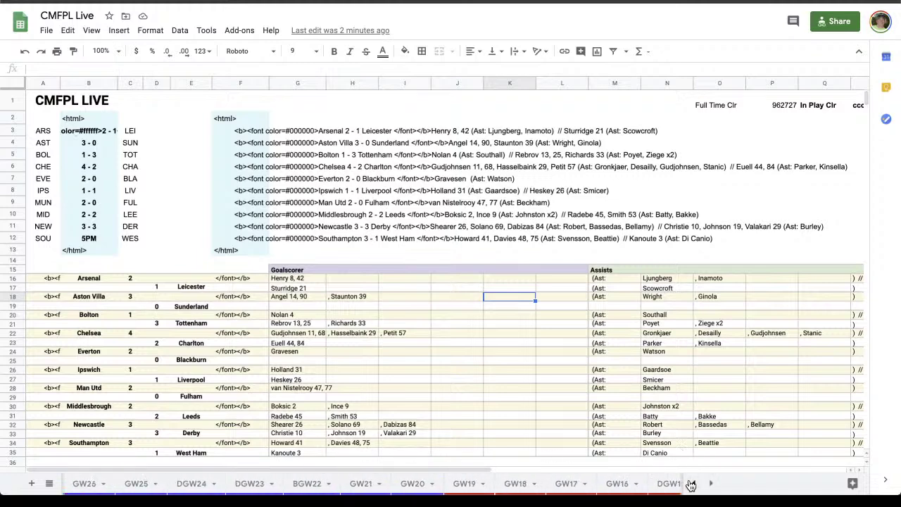
left_click(692, 485)
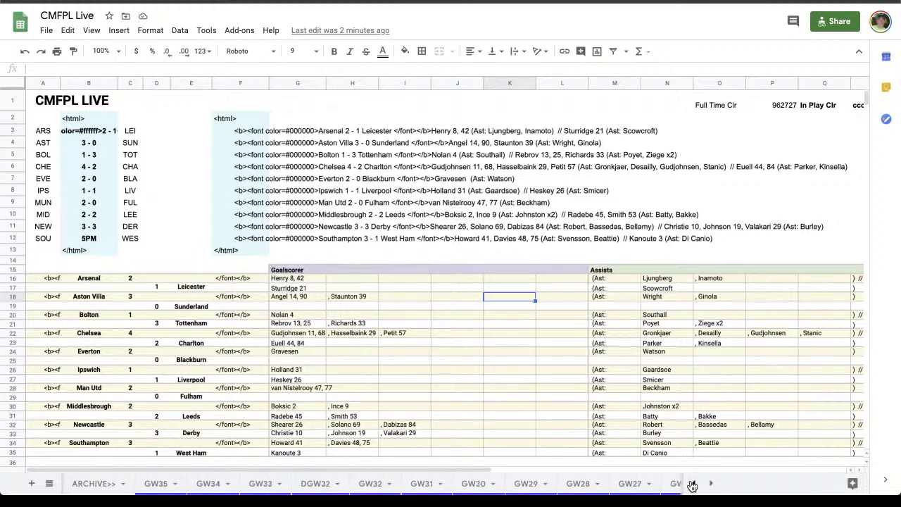
left_click(694, 486)
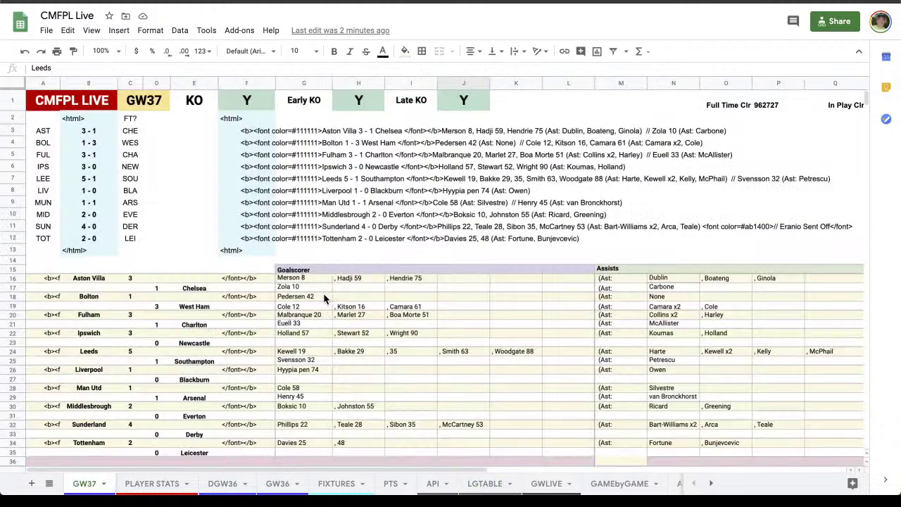
left_click(329, 288)
key("ctrl+c")
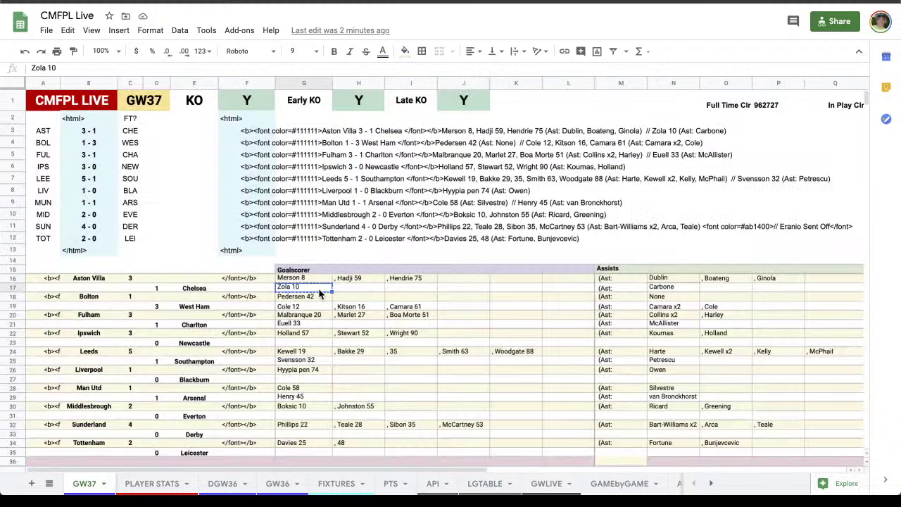
key("Right")
key("ctrl+v")
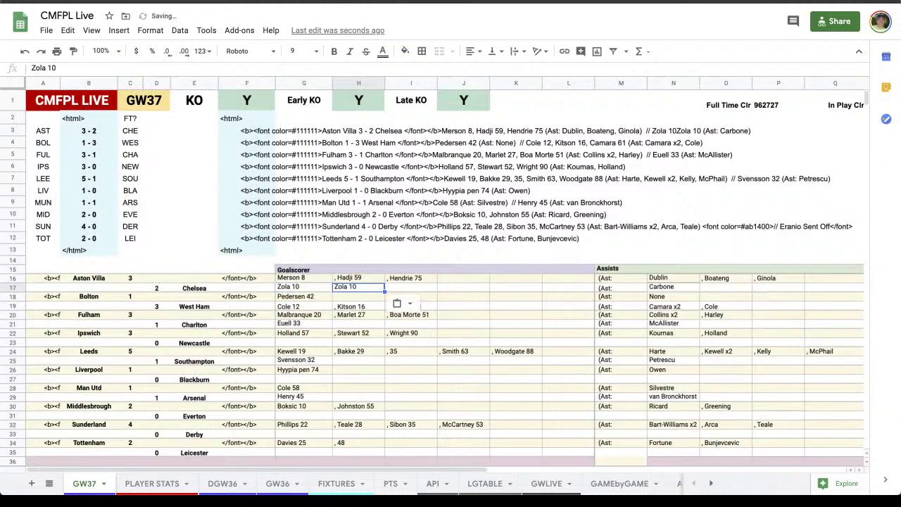
left_click(412, 287)
key("ctrl+v")
key("Right")
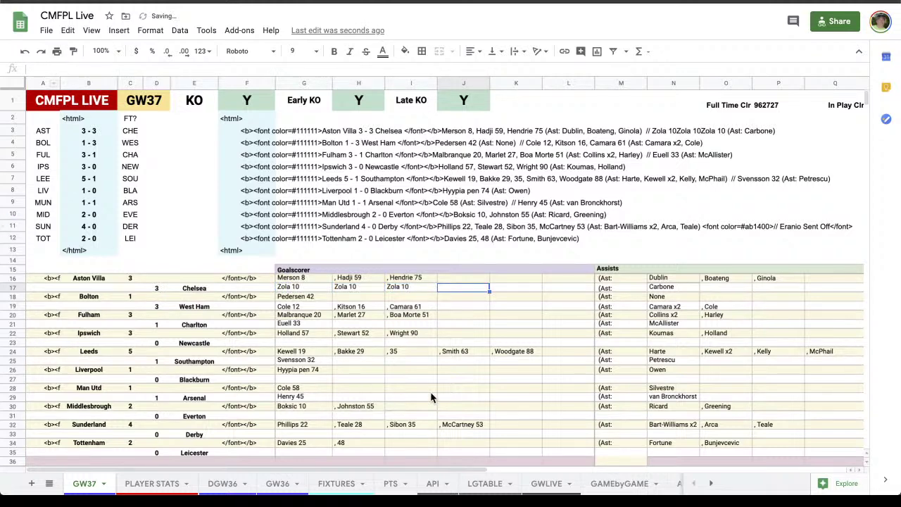
Open the LGTABLE sheet and examine the live table's Won, Drn, Lst, For, Ag, GD and Pts lookups.
left_click(485, 483)
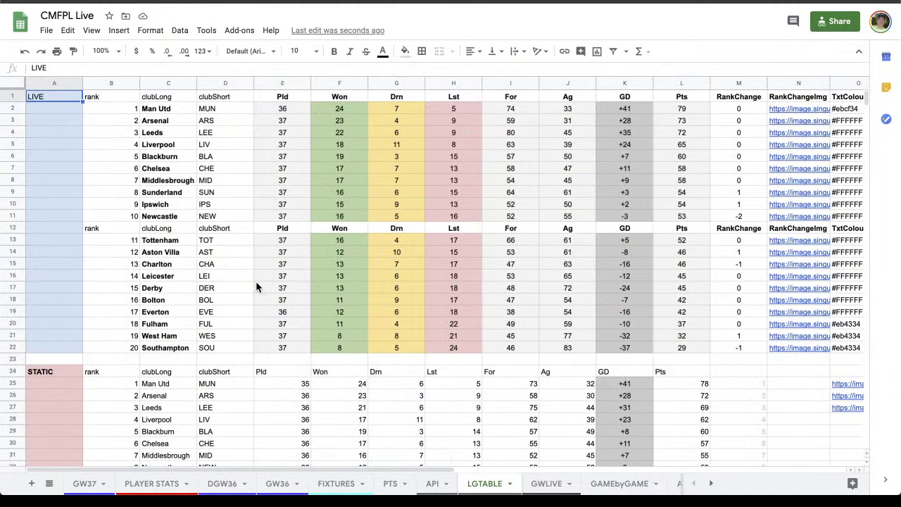
left_click(395, 253)
left_click(407, 144)
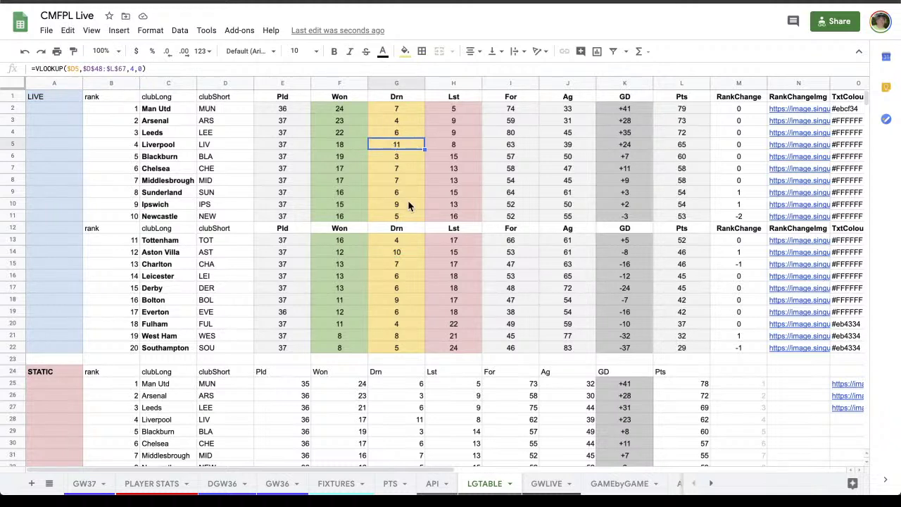
left_click(462, 146)
left_click(357, 266)
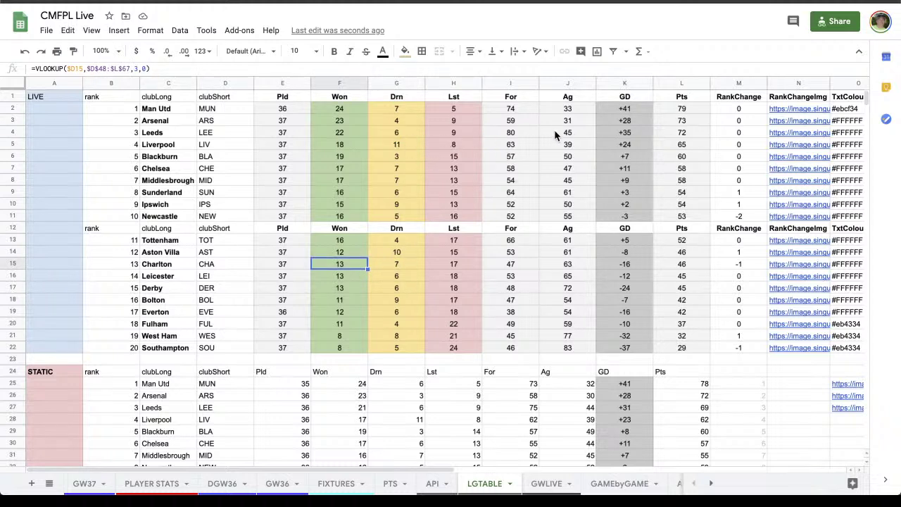
left_click(516, 136)
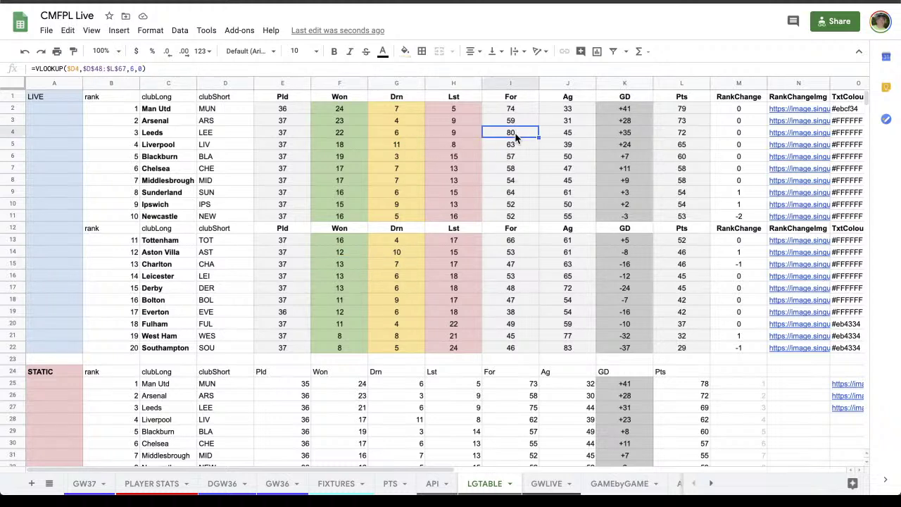
left_click(560, 134)
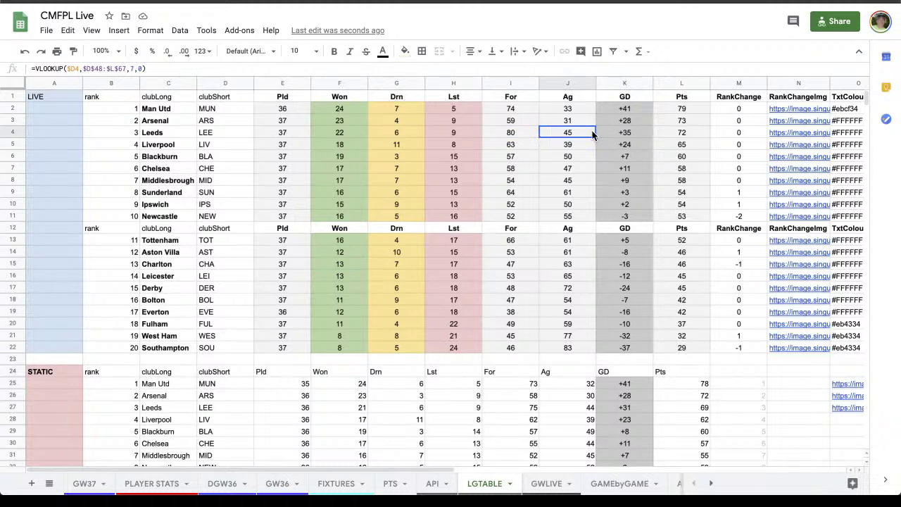
left_click(631, 135)
left_click(665, 134)
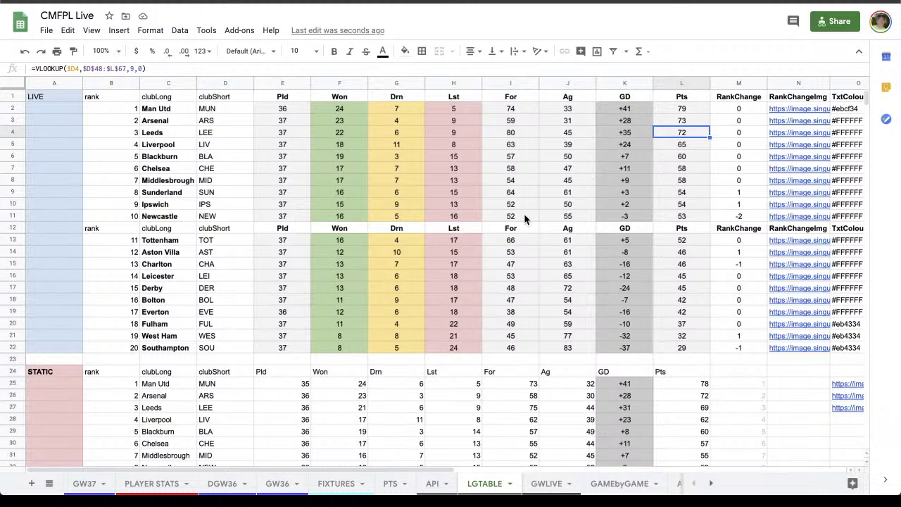
Examine the RankChange and RankChangeImg formulas in the Leeds row and the STATIC table they rely on.
left_click(737, 133)
left_click(799, 132)
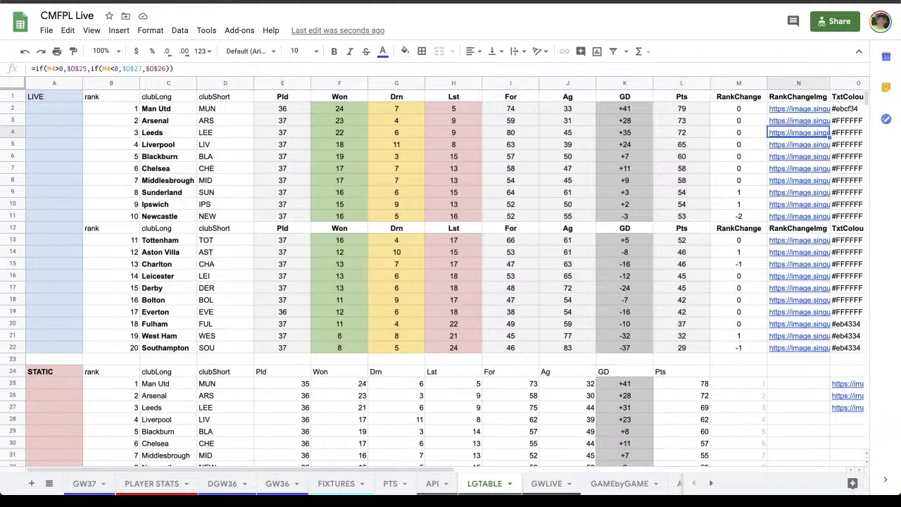
left_click(738, 133)
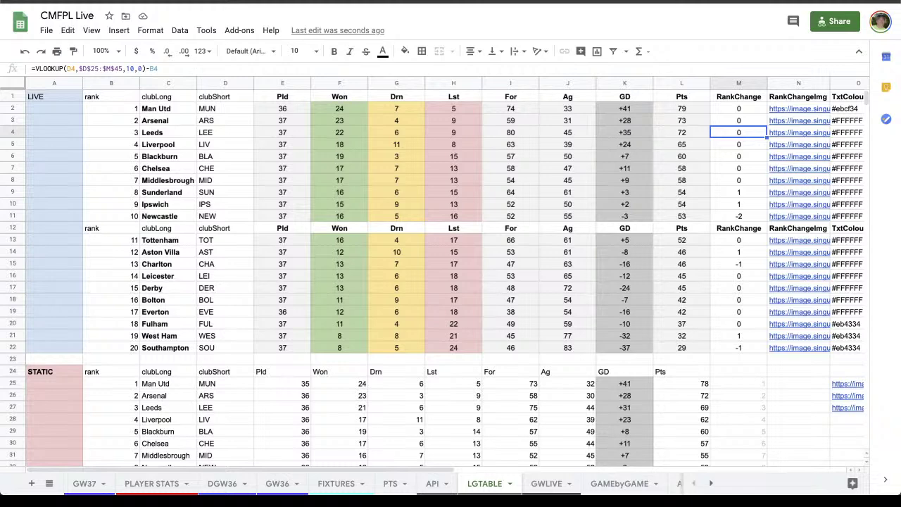
scroll(616, 381, "down", 2)
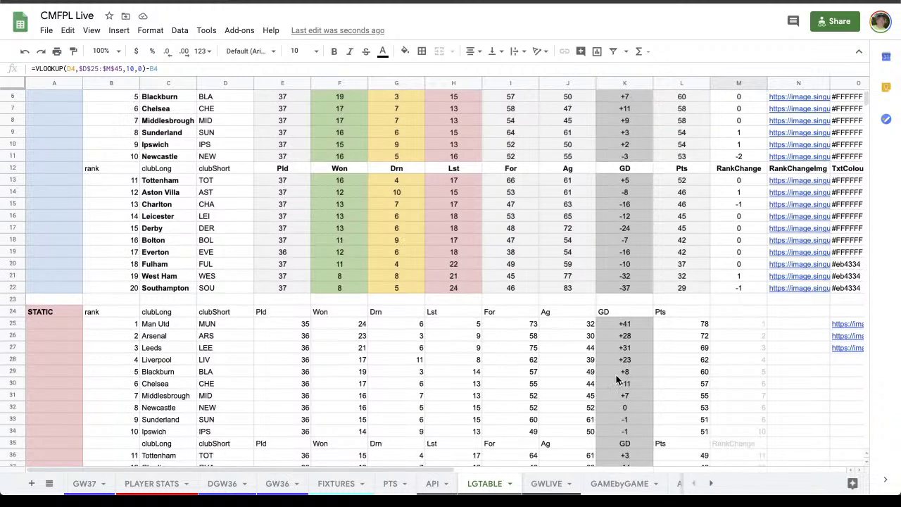
Compare the Leeds row's RankChangeImg and RankChange formulas, and review the hex codes in the TxtColour column.
scroll(443, 331, "down", 2)
scroll(426, 397, "up", 5)
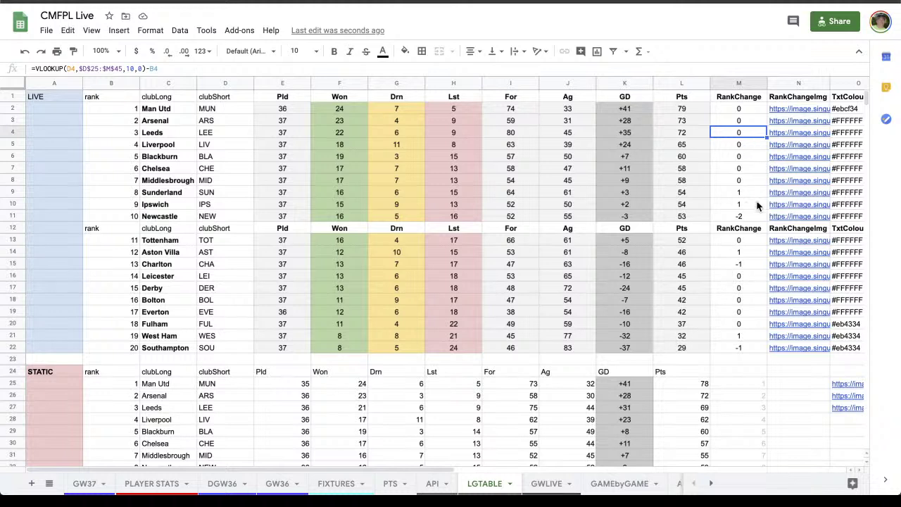
left_click(796, 133)
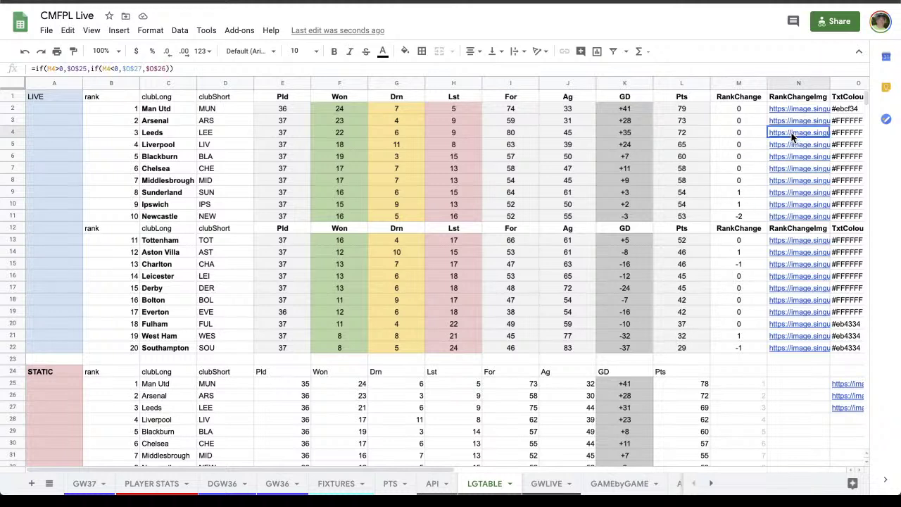
left_click(738, 135)
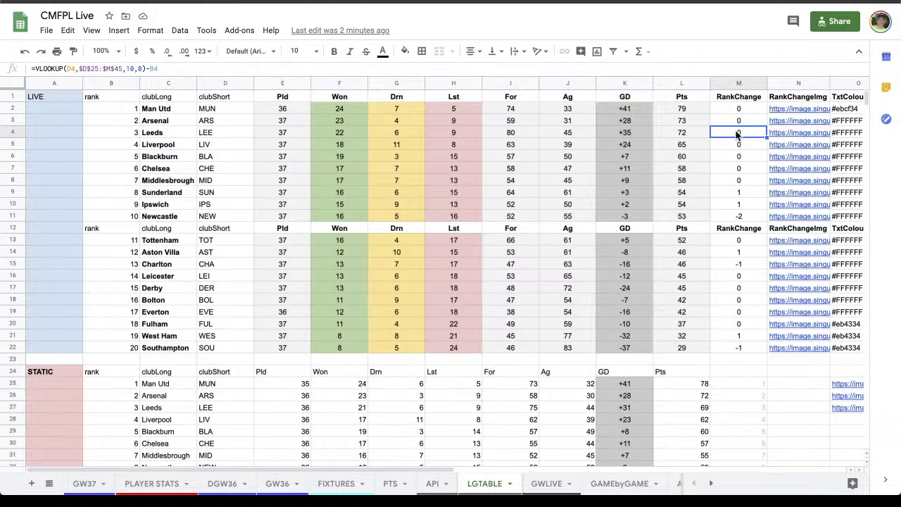
left_click(849, 107)
scroll(667, 171, "right", 4)
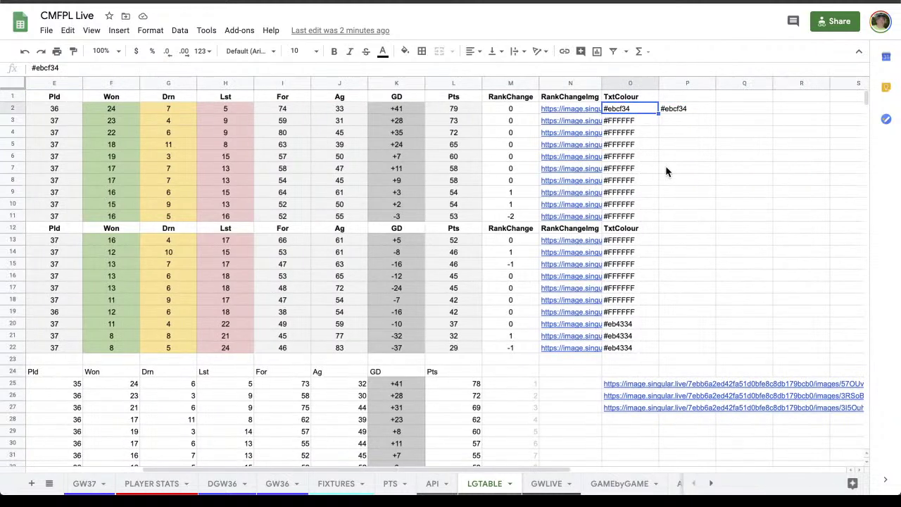
scroll(629, 205, "left", 4)
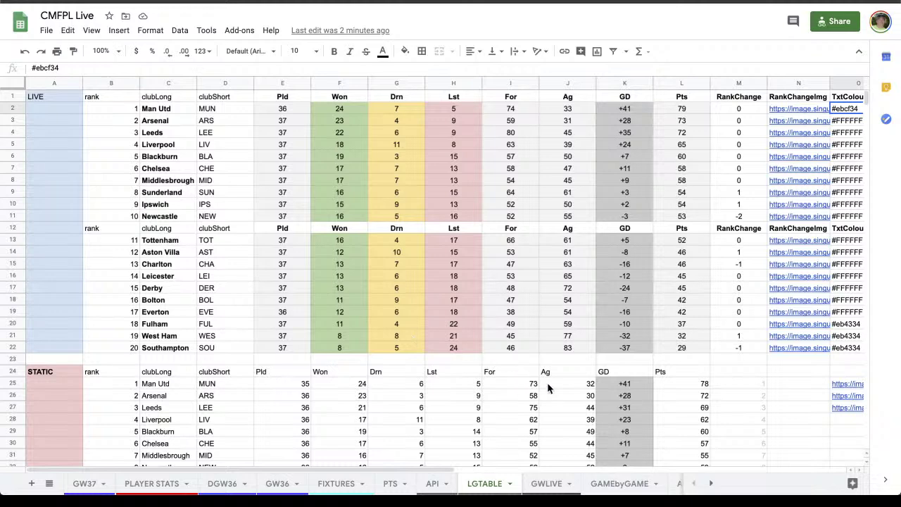
scroll(520, 362, "down", 1)
Open the GAMEbyGAME sheet and review the Sunderland results list by gameweek.
left_click(608, 484)
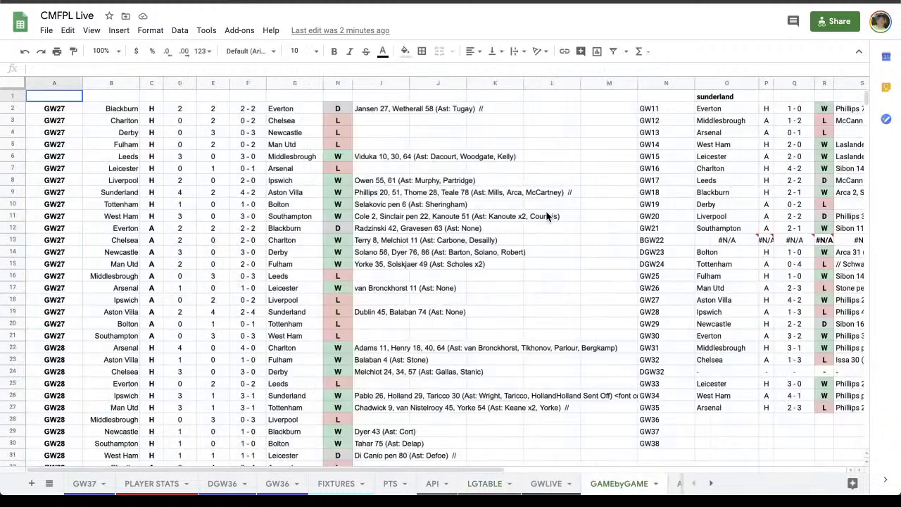
left_click(641, 264)
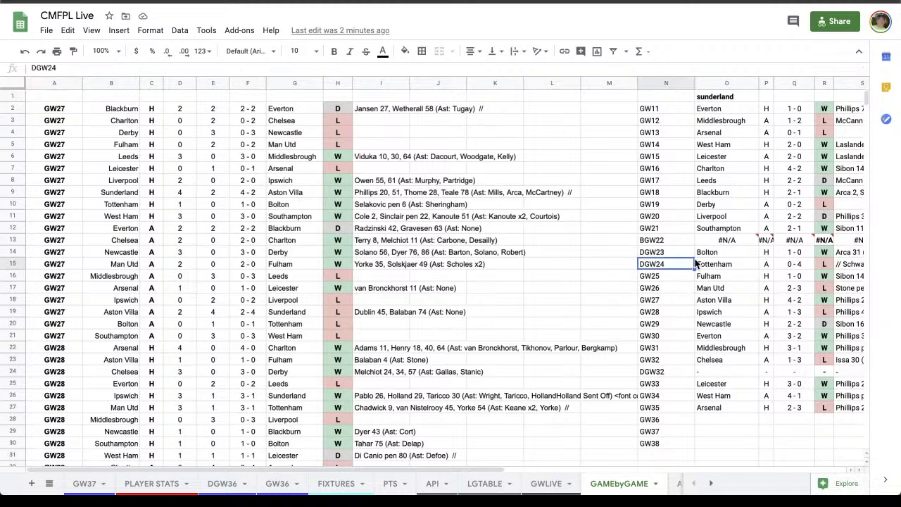
scroll(695, 263, "right", 3)
scroll(696, 263, "right", 2)
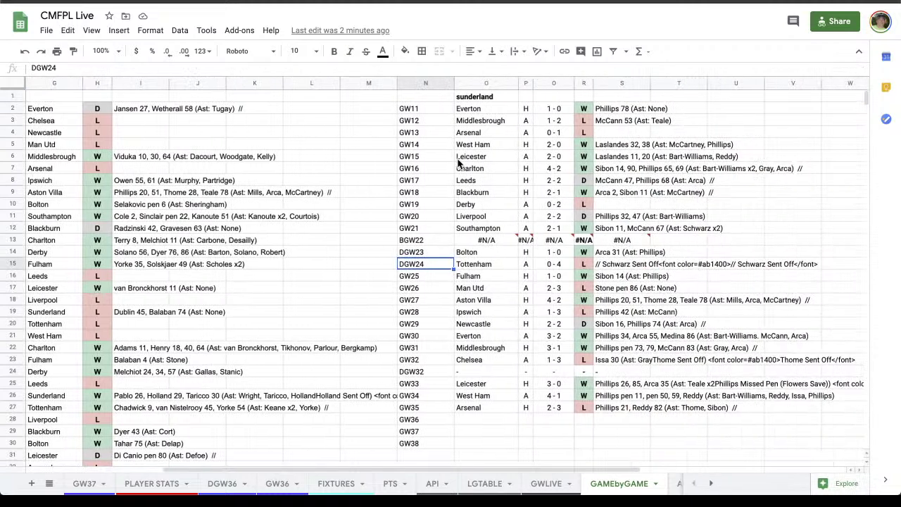
scroll(575, 196, "right", 2)
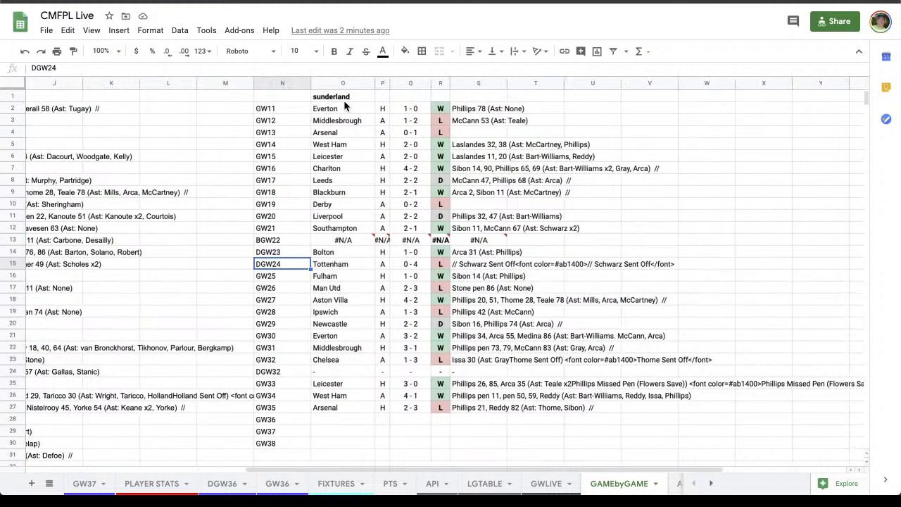
Set the team name in cell O1 of the results lookup to Liverpool.
left_click(345, 98)
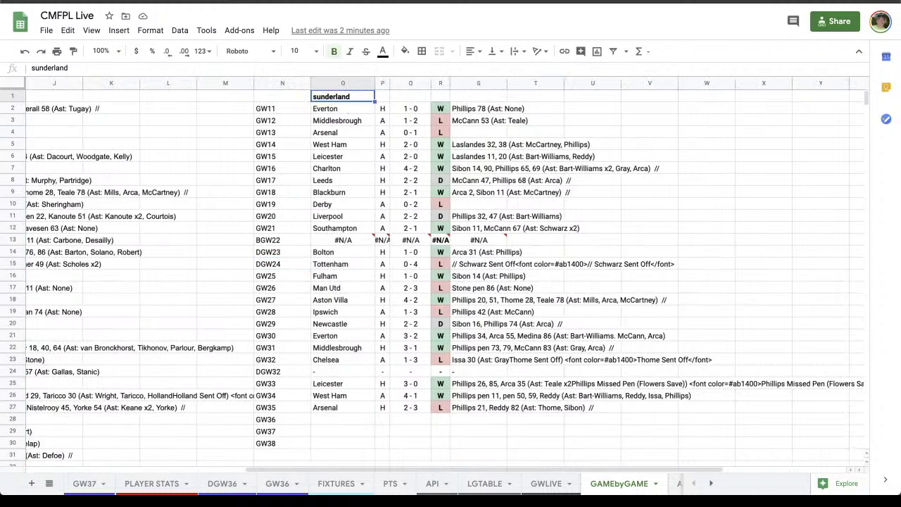
key("BackSpace")
type("Liverpool")
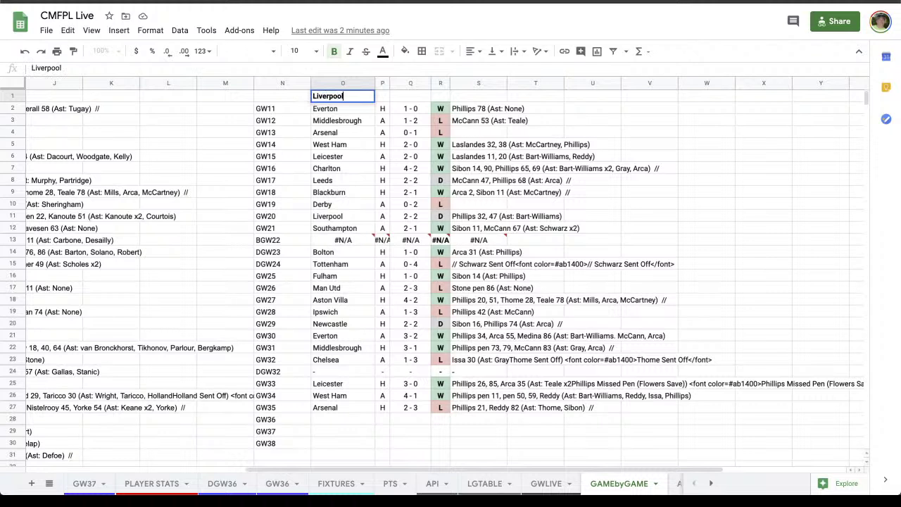
key("Return")
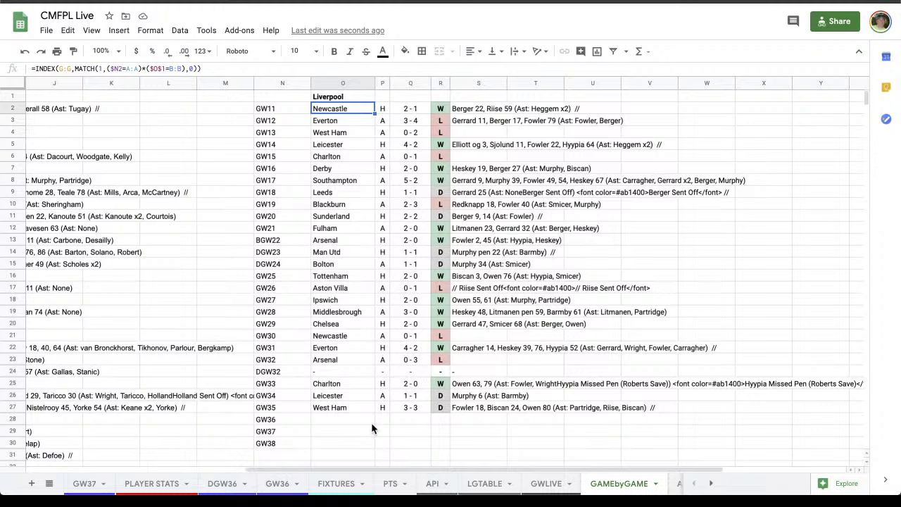
Return to the GW37 sheet and duplicate it.
left_click(83, 486)
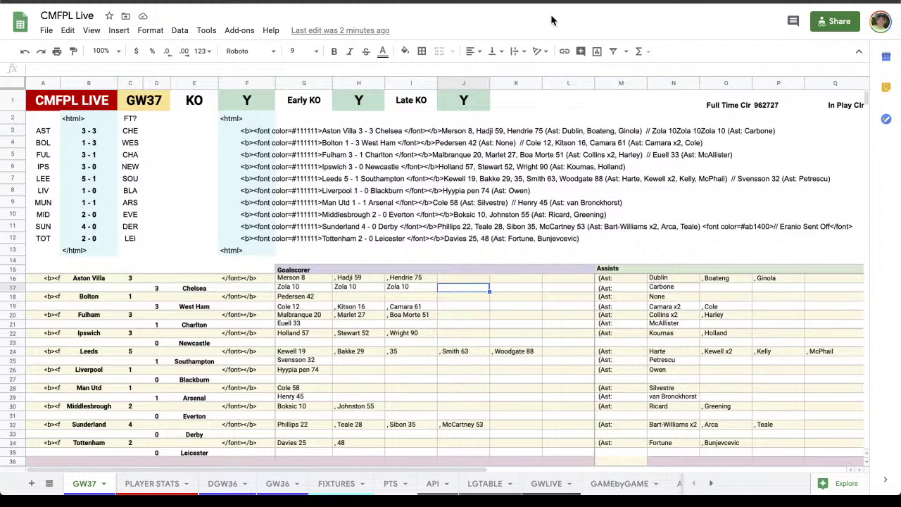
left_click(412, 343)
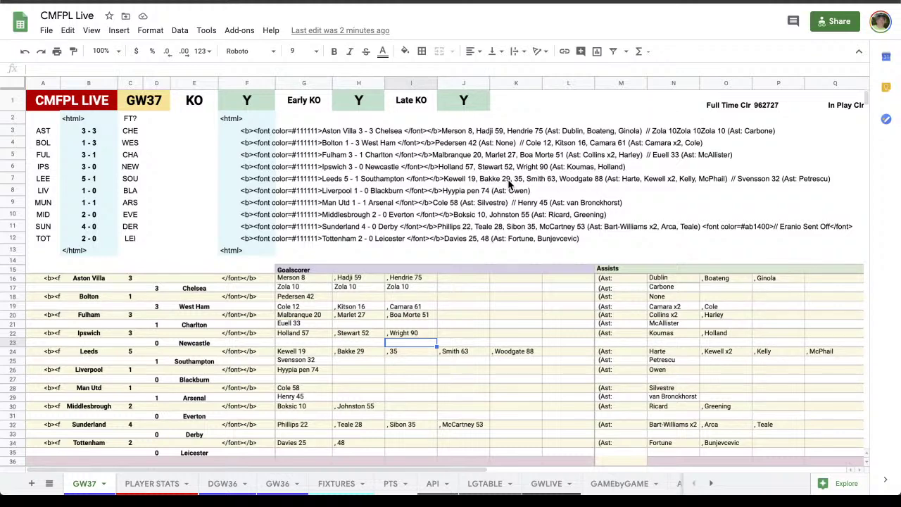
right_click(84, 487)
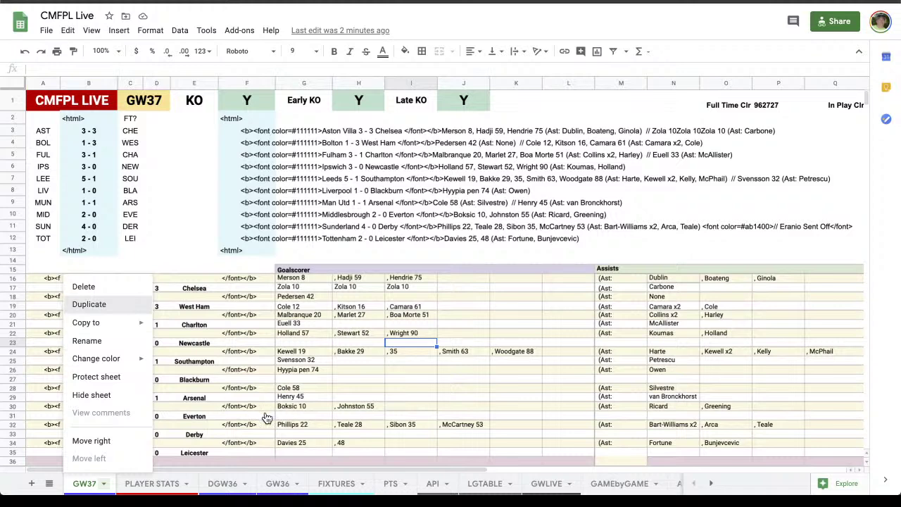
key("Return")
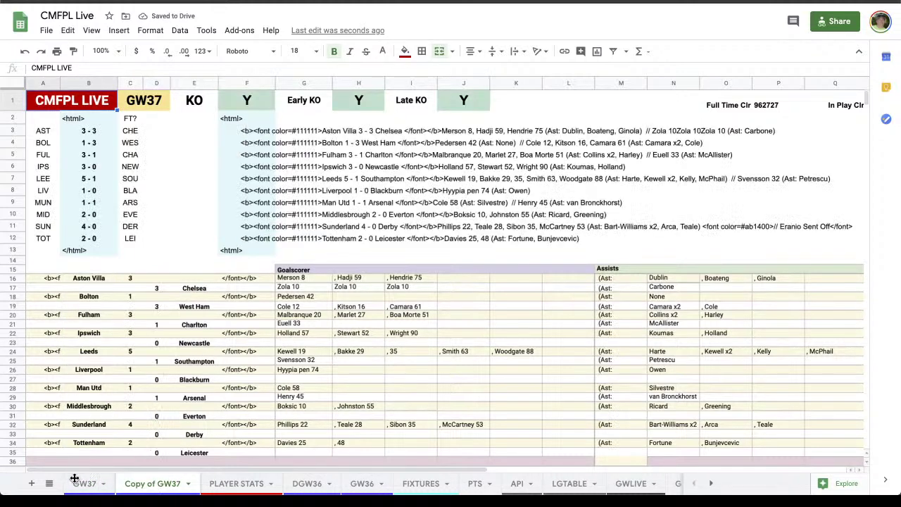
left_click_drag(68, 481, 113, 488)
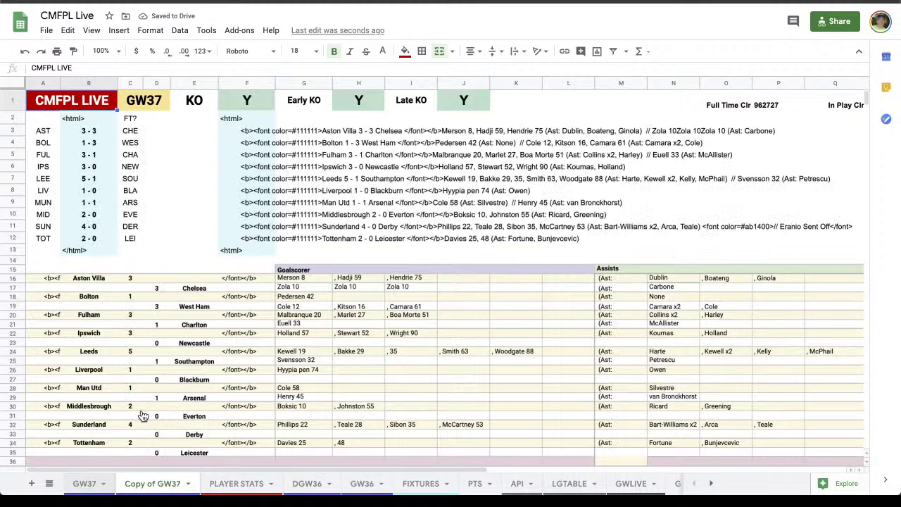
Rename the duplicated GW37 sheet as GW38.
right_click(169, 488)
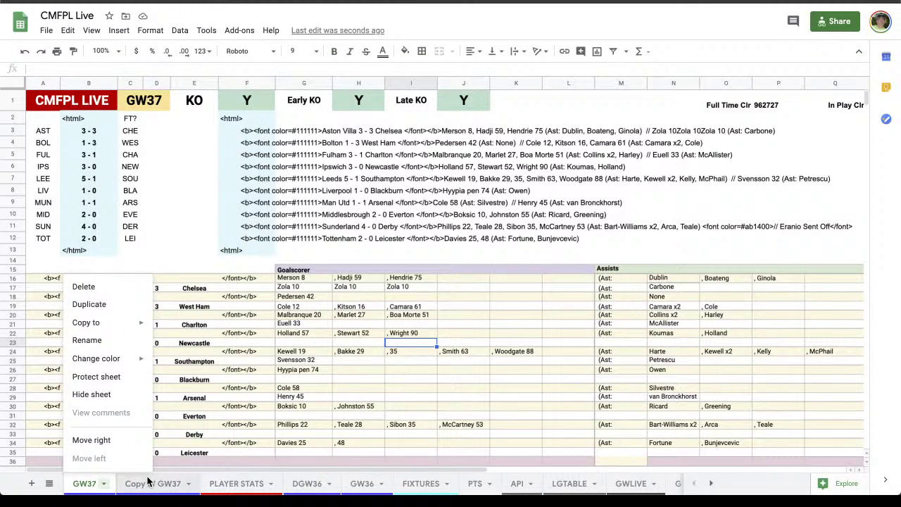
right_click(161, 485)
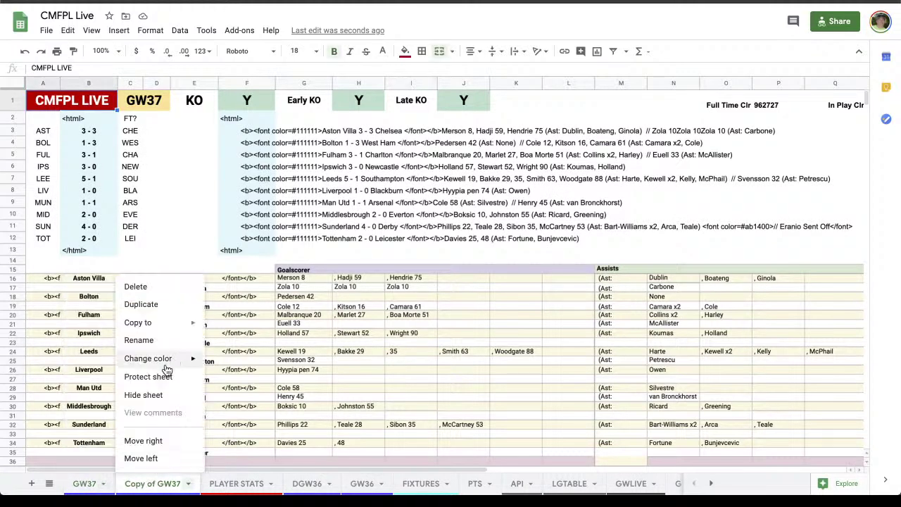
left_click(158, 342)
type("GW38")
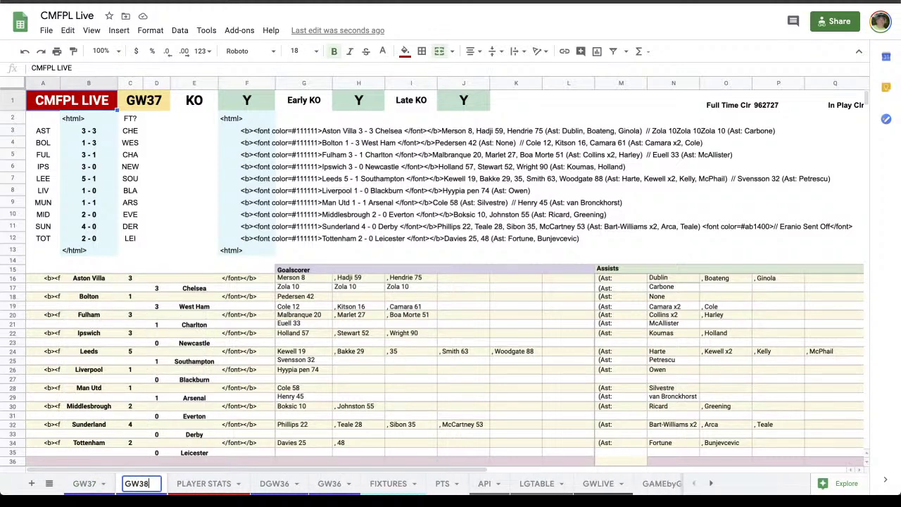
key("Return")
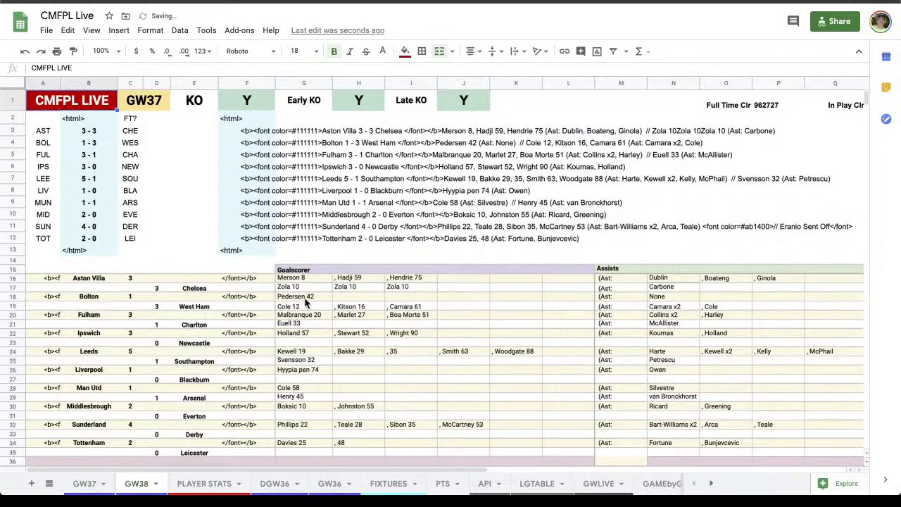
Clear all goalscorer entries in G16:L35 on the GW38 sheet.
left_click(356, 338)
left_click_drag(306, 279, 566, 453)
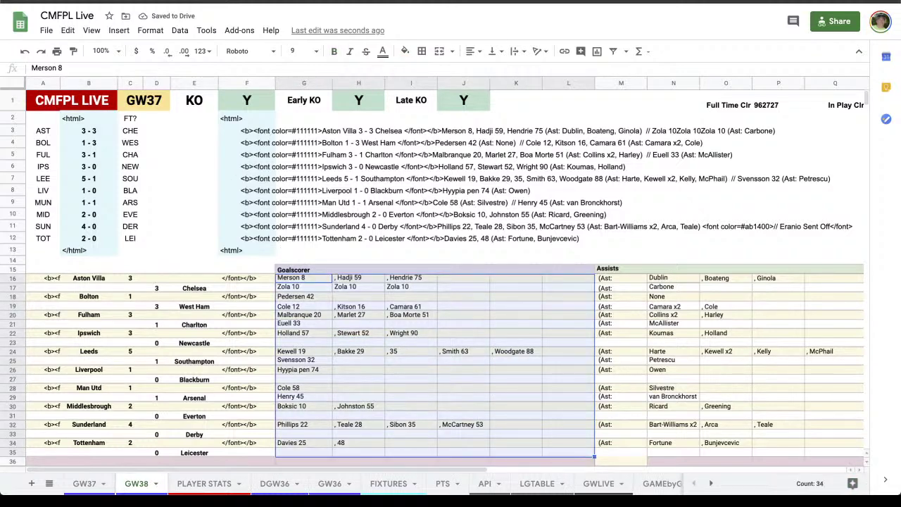
key("Delete")
left_click_drag(666, 281, 826, 449)
key("Delete")
key("Right")
key("Right")
key("Right")
key("Right")
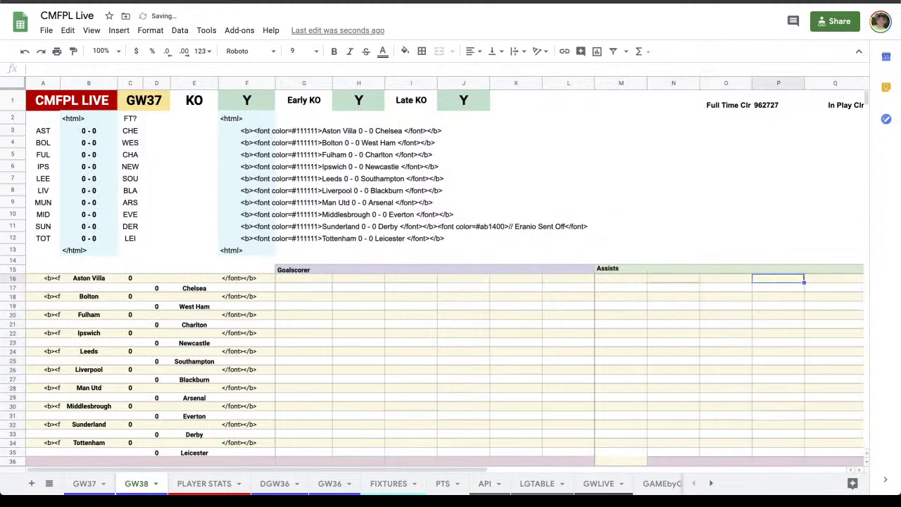
key("Left")
key("Left")
key("ctrl+z")
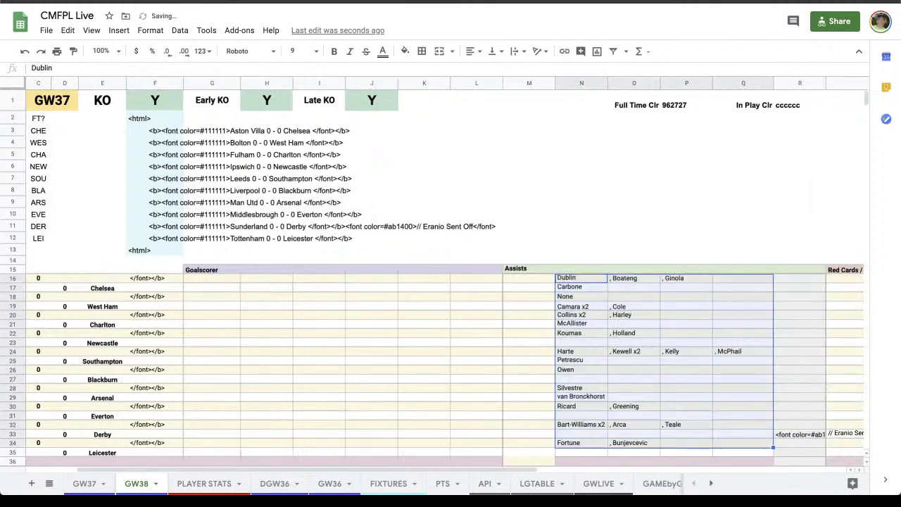
Inspect the Leeds assist cells in row 24 and the adjoining red-card formula in R24.
left_click(662, 363)
key("Up")
key("Left")
key("Left")
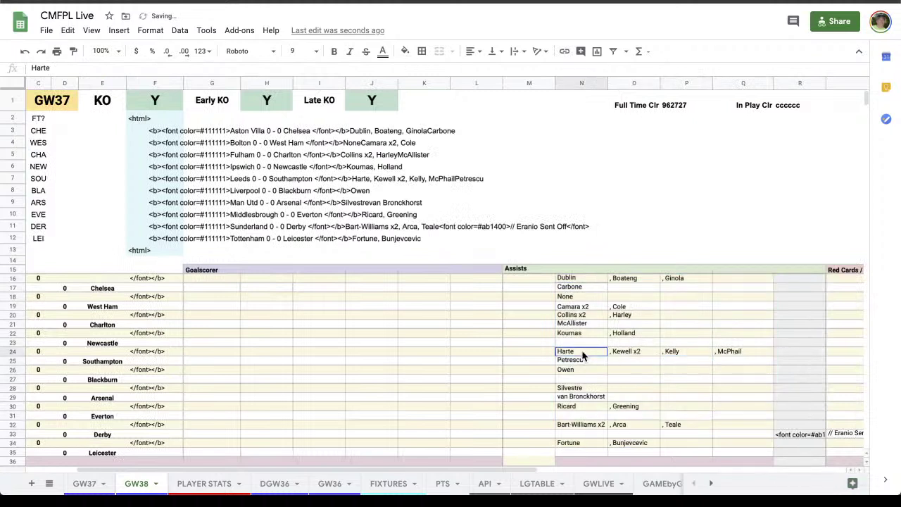
key("Right")
key("Right")
key("Right")
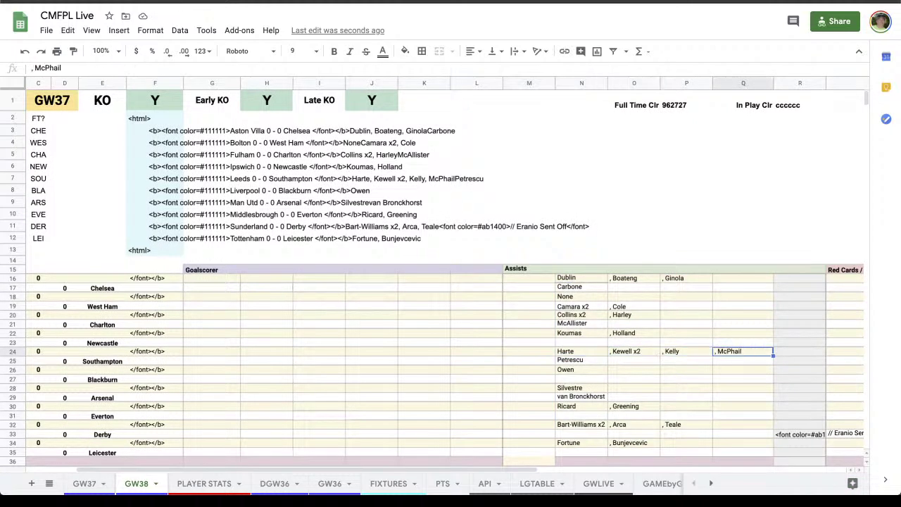
key("Right")
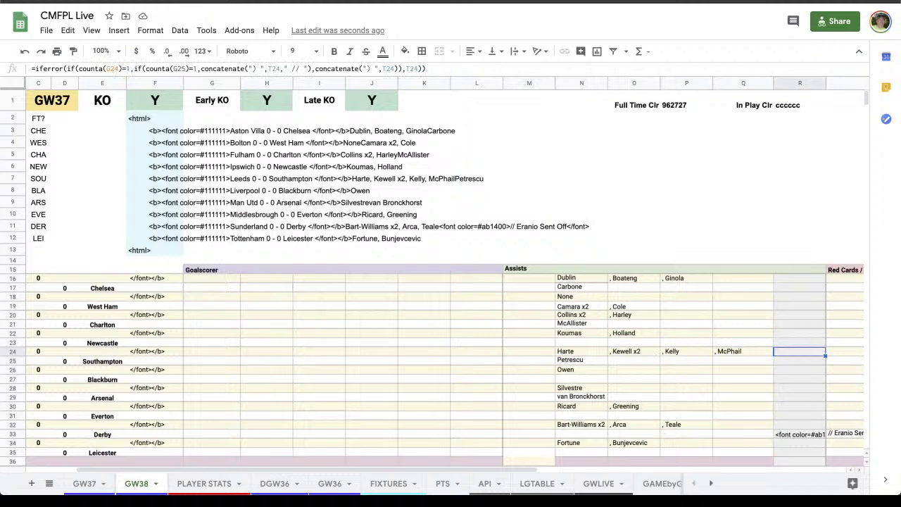
key("Left")
key("Left")
key("Left")
key("Left")
key("Left")
key("Left")
key("Left")
key("Left")
key("Left")
key("Left")
key("Right")
key("Right")
key("Right")
key("Right")
key("Right")
key("Right")
key("Right")
key("Right")
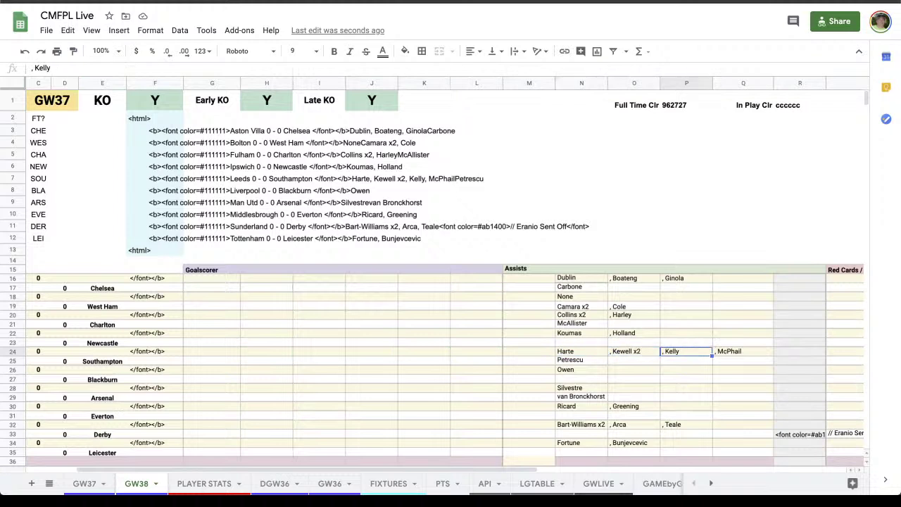
key("Right")
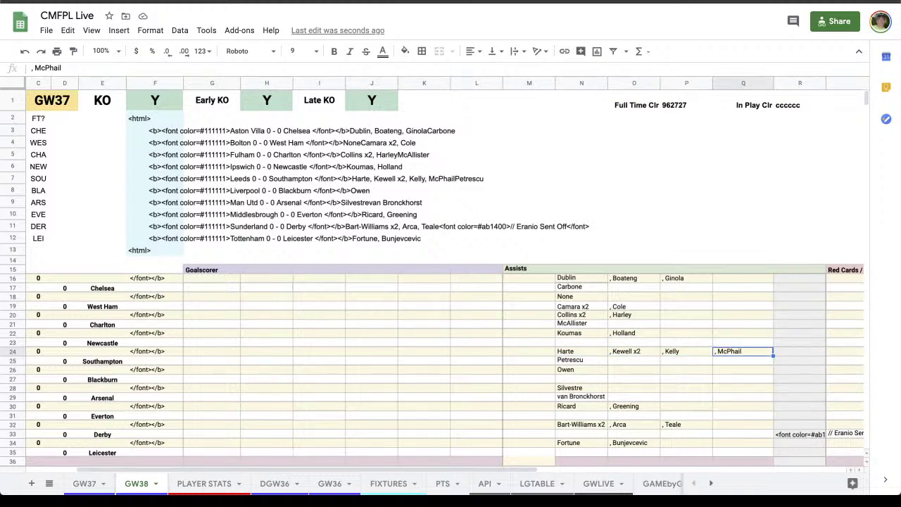
key("Left")
key("Left")
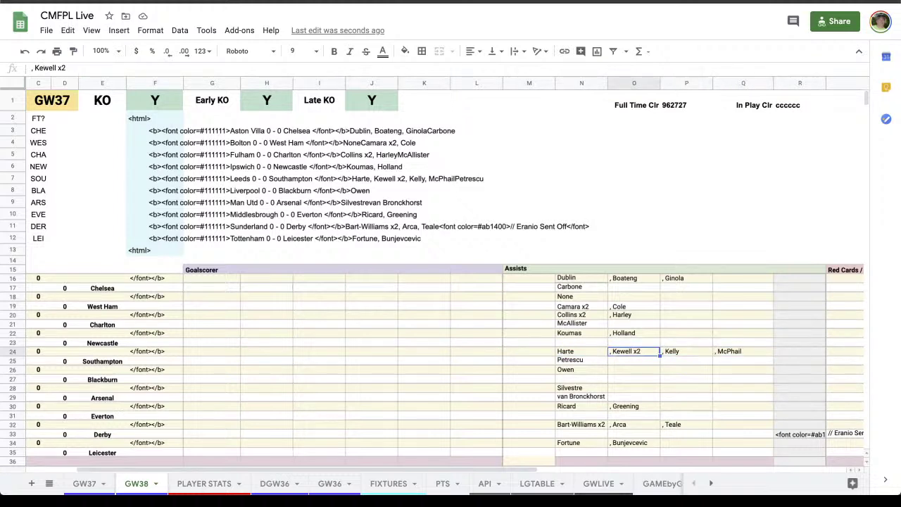
key("Right")
key("Right")
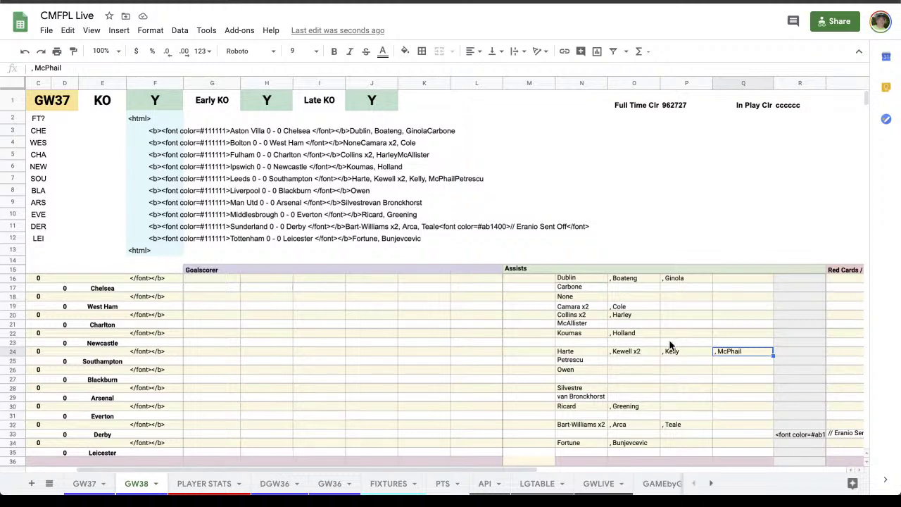
Clear the assist entries in N16:Q34 and Derby's sent-off entry in S33 on the GW38 sheet.
left_click_drag(577, 281, 753, 449)
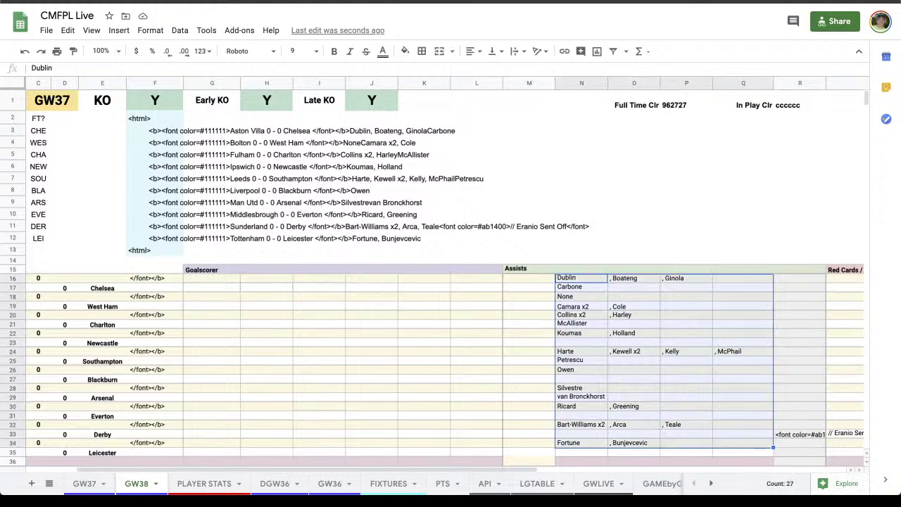
key("Delete")
left_click(855, 425)
left_click(855, 432)
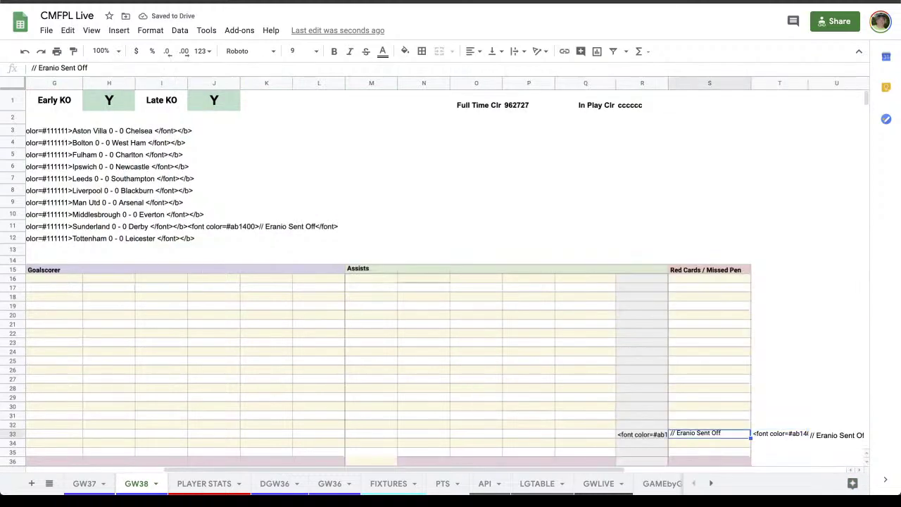
key("Delete")
left_click(642, 434)
left_click(585, 424)
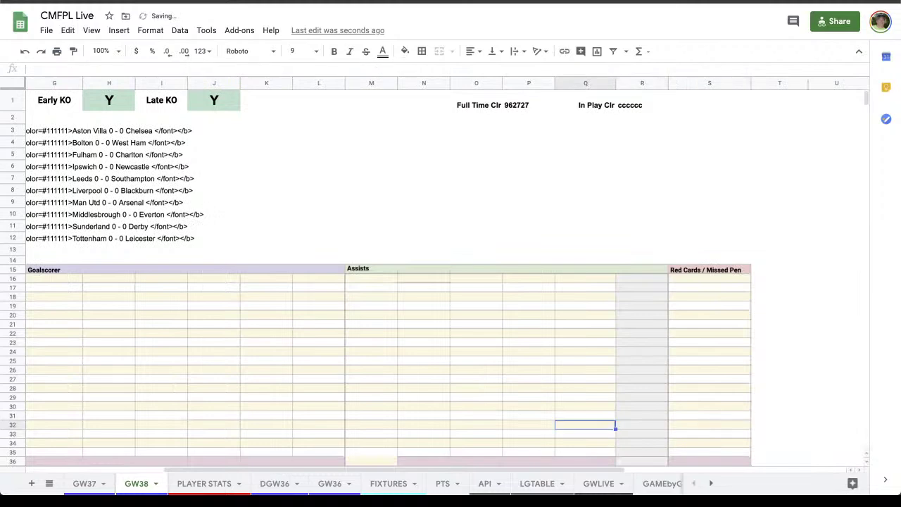
key("Left")
key("Left")
key("Left")
key("Left")
key("Left")
key("Left")
key("Left")
key("Left")
key("Left")
key("Left")
key("Left")
key("Left")
key("Left")
key("Left")
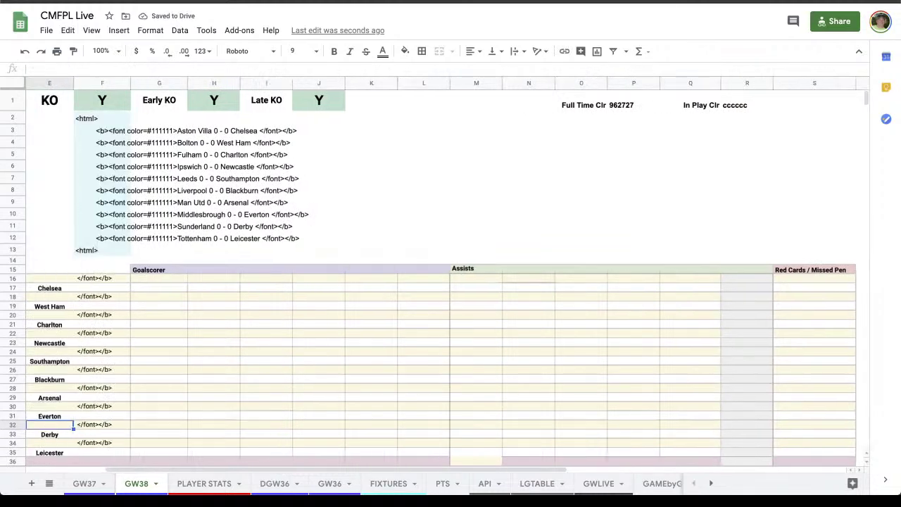
Rename the GW38 sheet as DGW37.
key("Left")
key("Left")
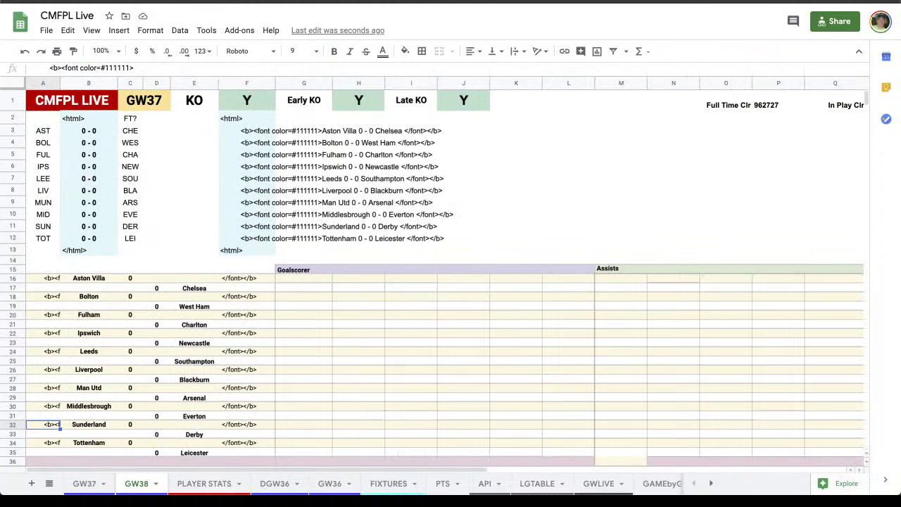
left_click(156, 484)
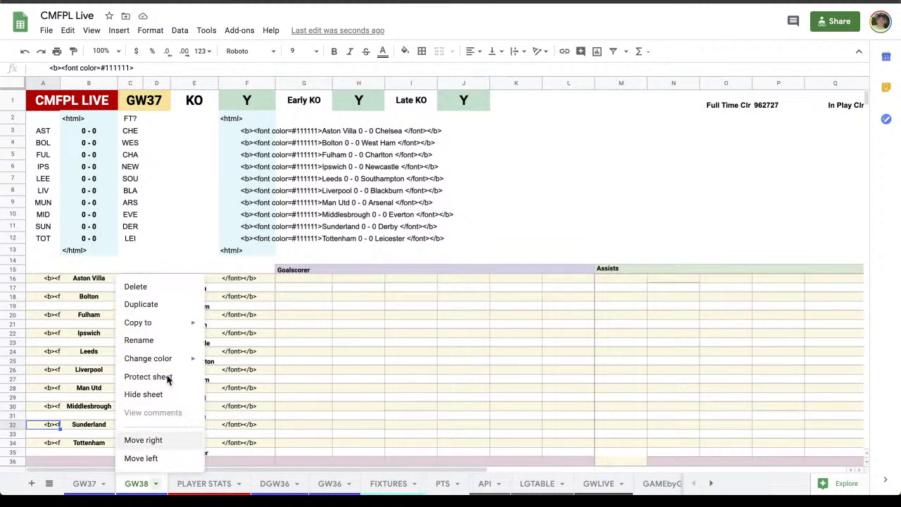
left_click(139, 341)
type("DW")
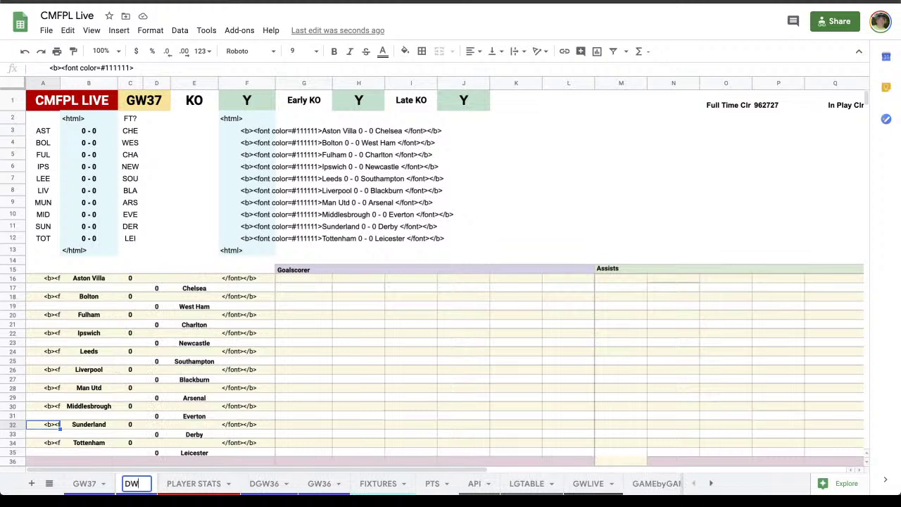
key("BackSpace")
type("GW37")
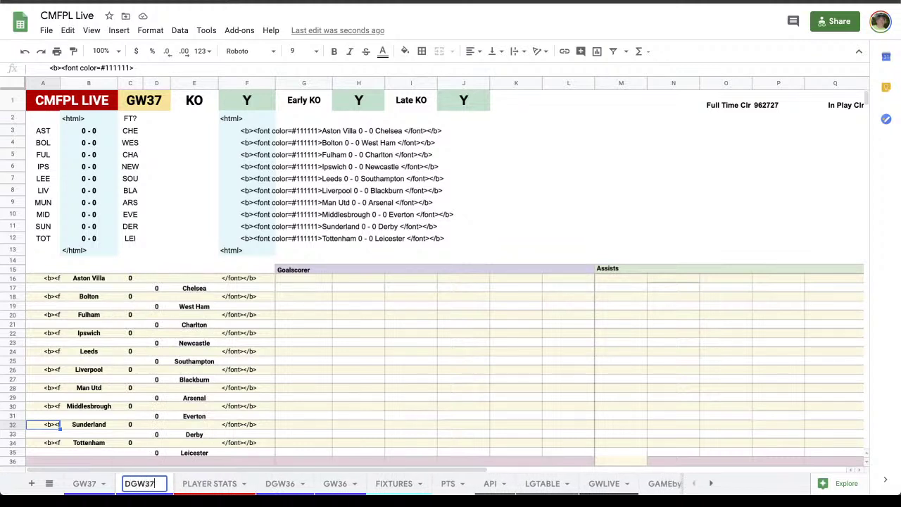
key("Return")
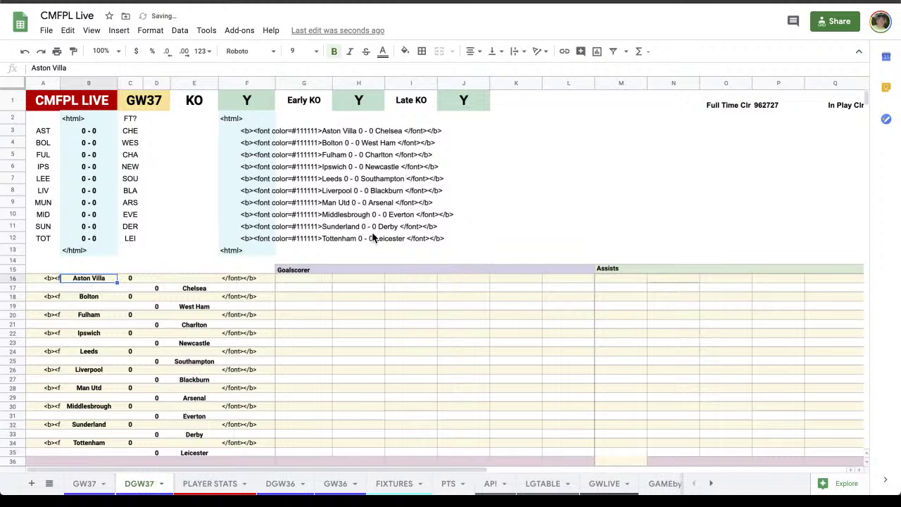
Enter Man Utd as home team in B16 and Everton as away team in E17 on the DGW37 sheet.
type("Man")
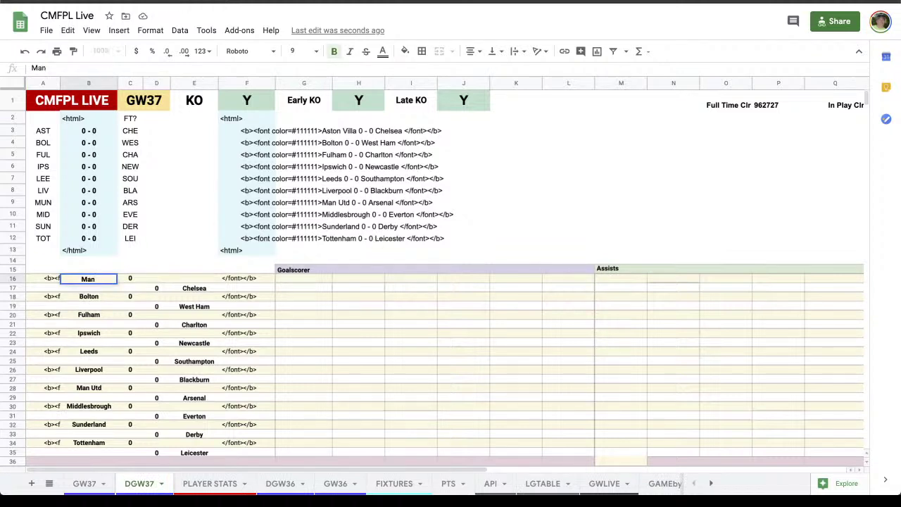
type(" Utd")
key("Return")
key("Right")
key("Right")
key("Right")
type("Everton")
key("Return")
Clear the remaining home teams in B18:B34 and away teams in E19:E35 on the DGW37 sheet.
left_click_drag(97, 299, 101, 447)
type("<b><font color=#111111>")
left_click_drag(198, 316, 192, 453)
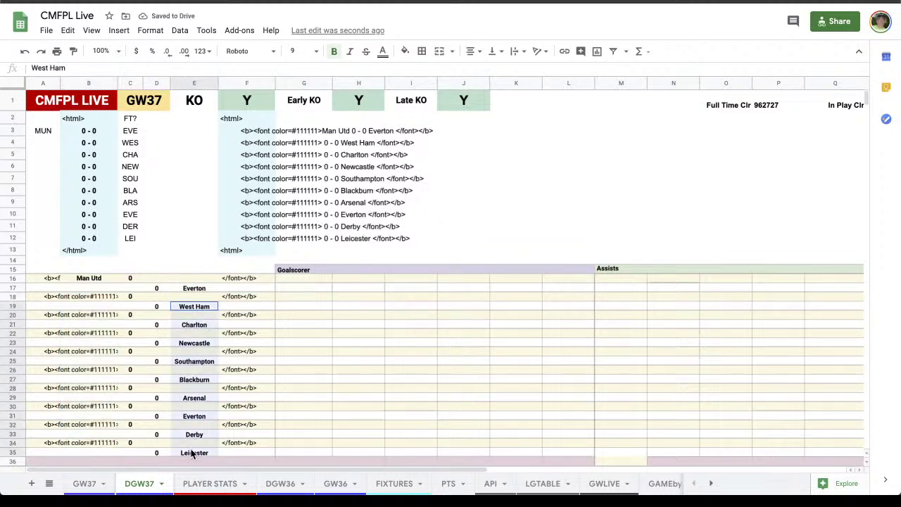
key("Delete")
left_click(308, 273)
left_click(305, 282)
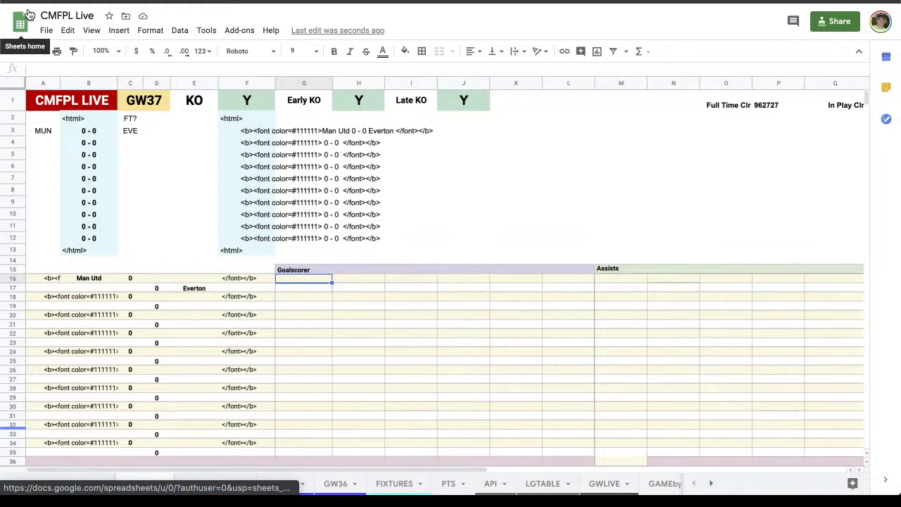
Set the first fixture's home team in B16 to Everton and its away team in E17 to Man Utd.
key("Left")
key("Left")
key("Left")
key("Left")
key("Left")
type("Ever")
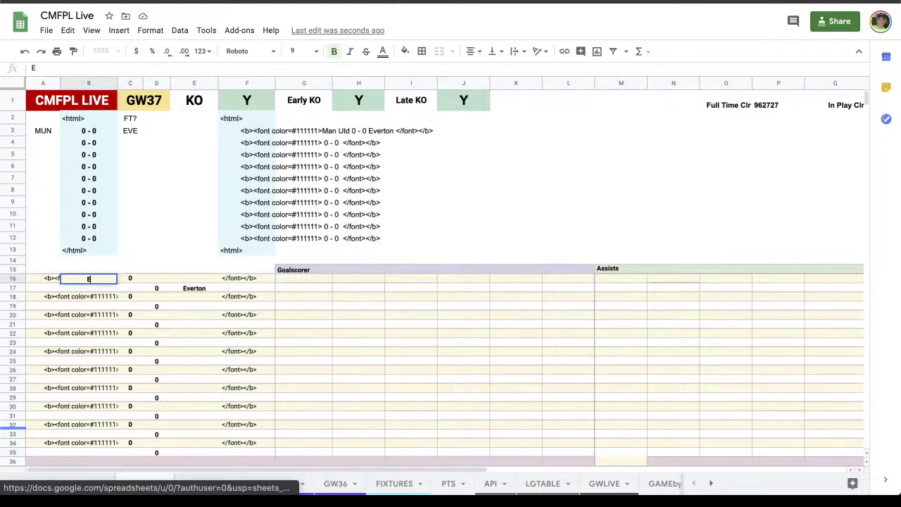
key("Right")
key("Right")
key("Right")
key("Down")
key("Right")
key("Left")
type("Man")
key("Tab")
Enter Veron, Giggs and Cole as Man Utd goalscorers in G17:I17 and Xavier as Everton's goalscorer in G16.
key("Right")
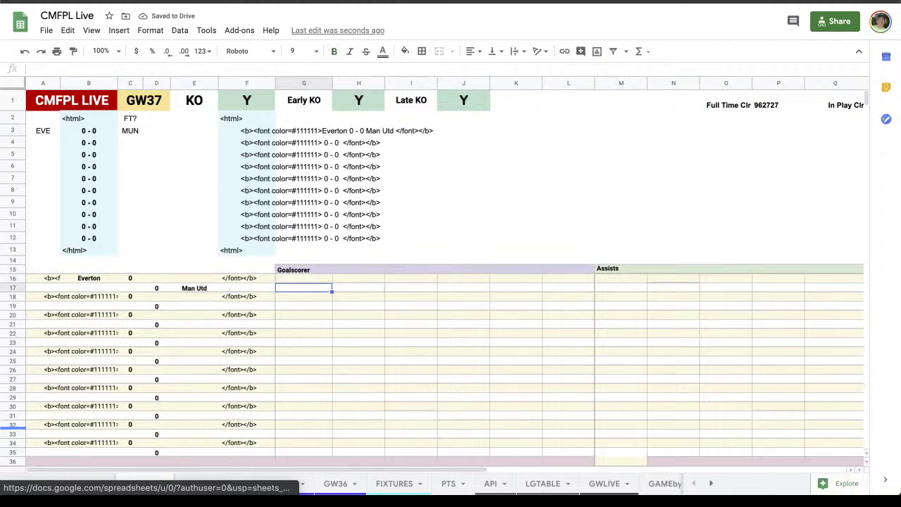
type("Veron")
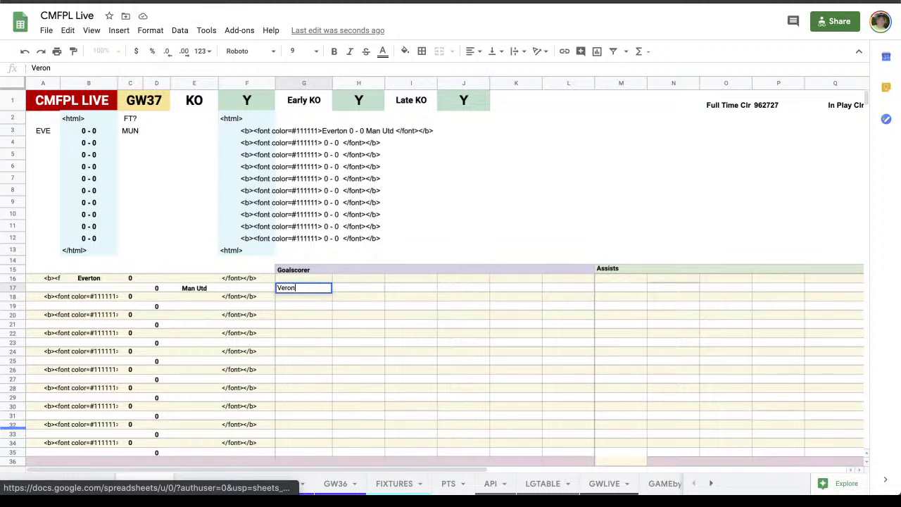
key("Tab")
type("Giggs")
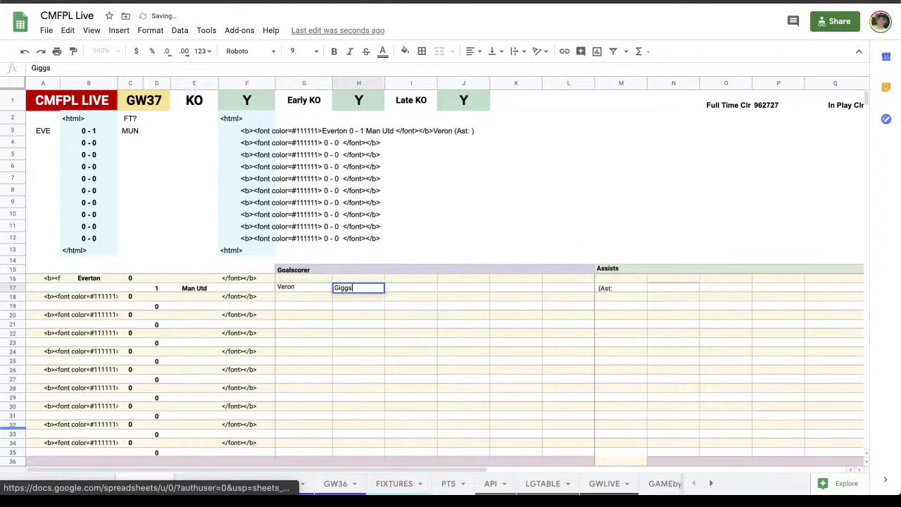
key("shift+Return")
type("Xavier")
key("Tab")
left_click(411, 278)
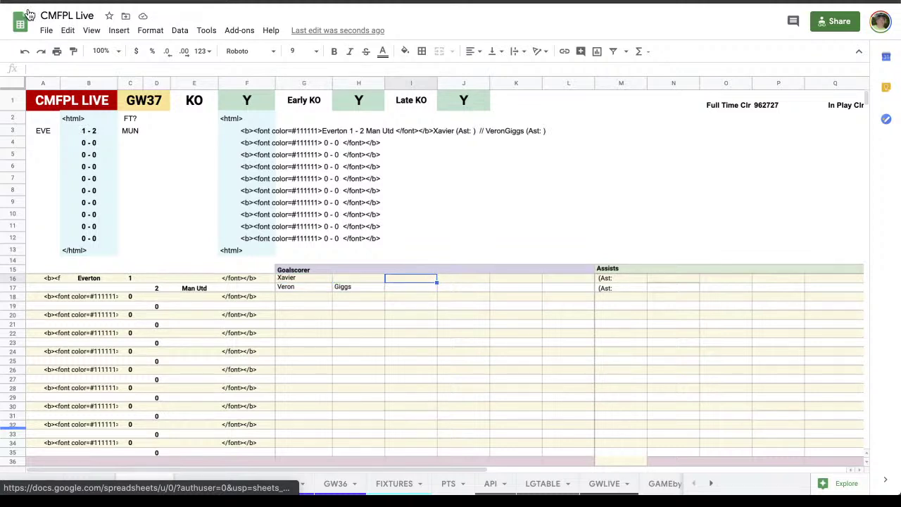
left_click(412, 290)
type("Cole")
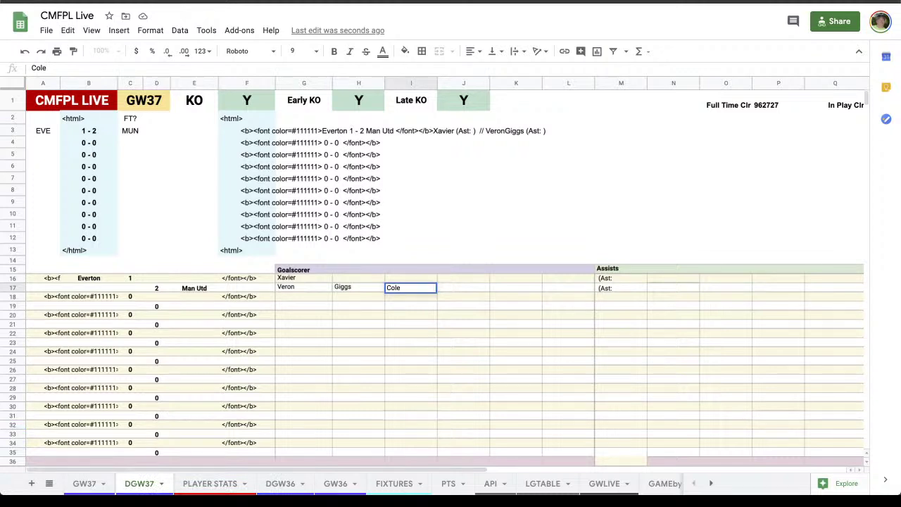
key("Return")
Enter Neville, Yorke and Beckham as Man Utd's assists in N17:P17.
key("Up")
key("Right")
key("Left")
key("Right")
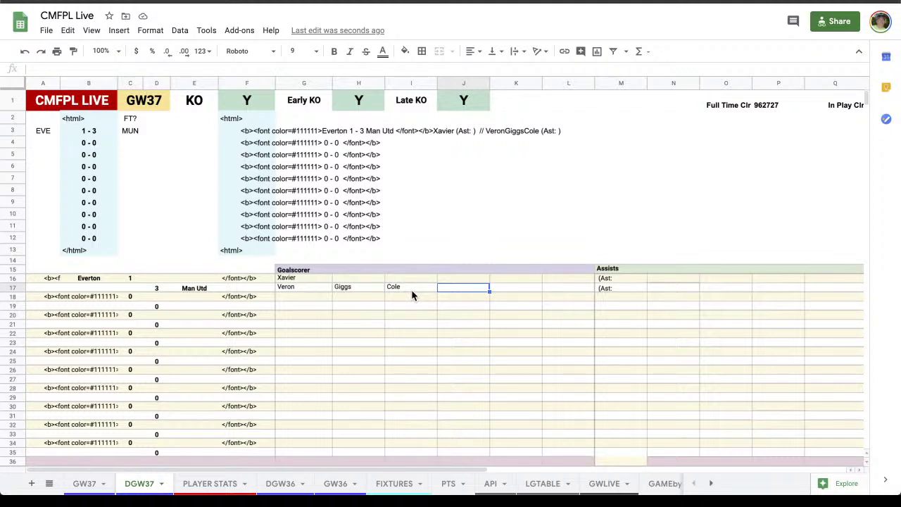
key("Right")
key("Right")
key("Right")
key("Right")
type("Neville")
key("Tab")
type("Yorke")
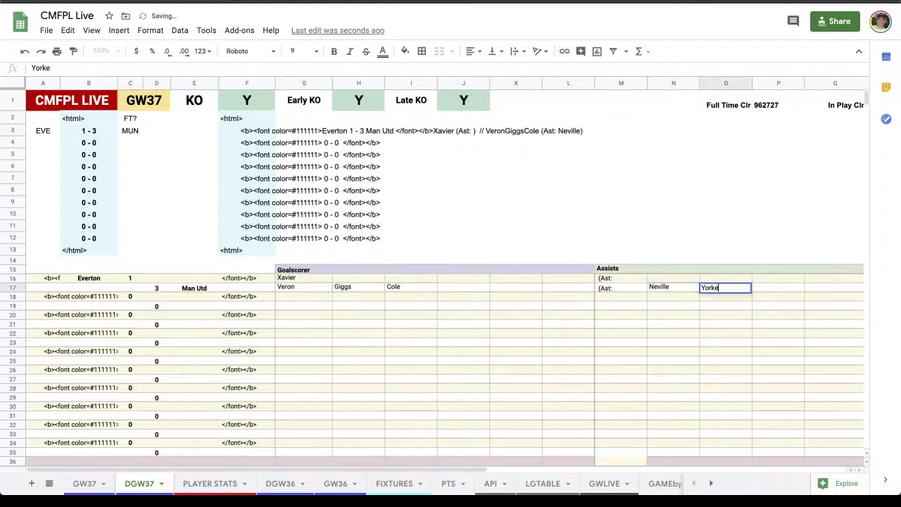
key("Tab")
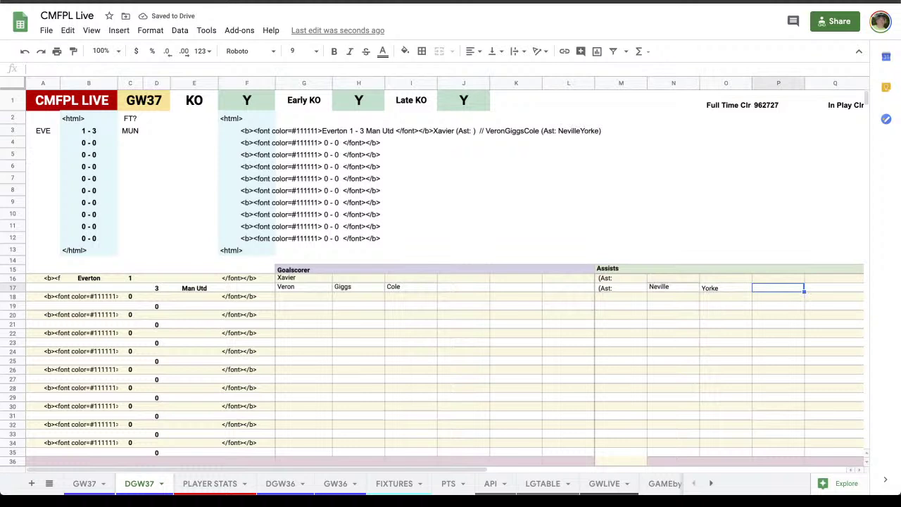
type("Beckham")
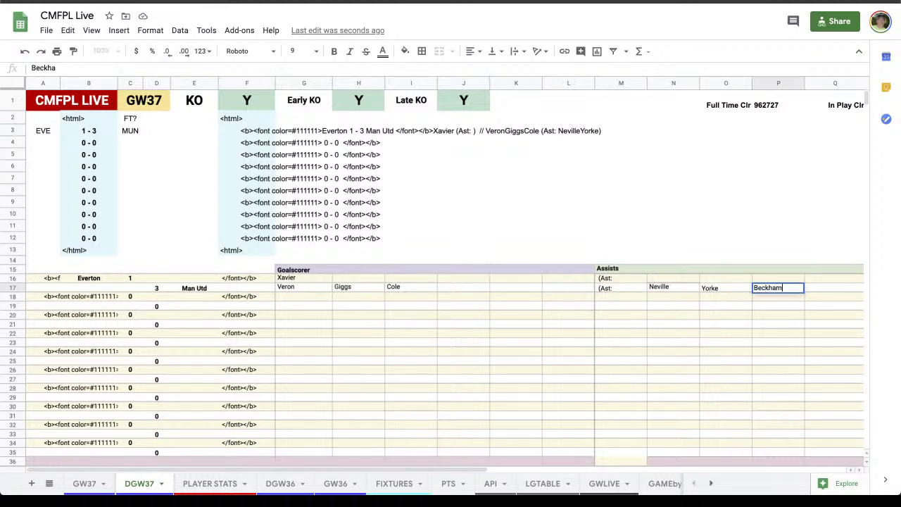
key("Return")
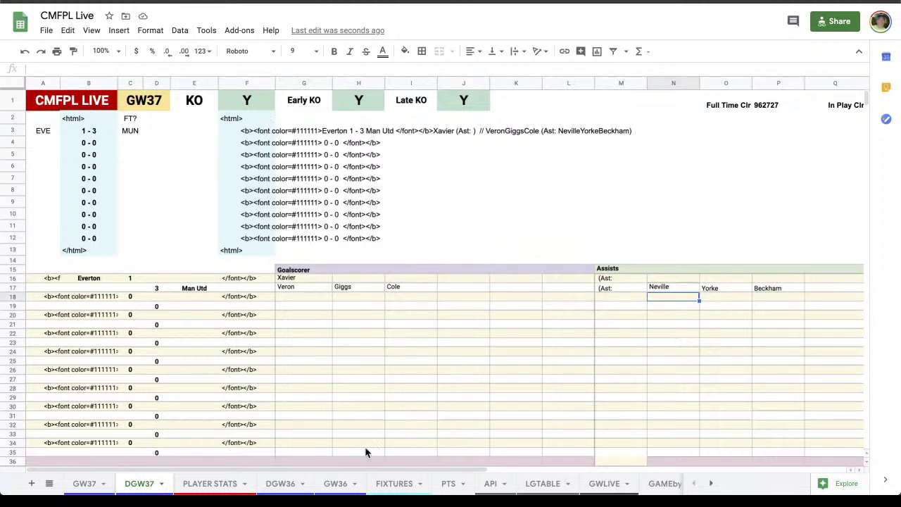
On the LGTABLE sheet, copy the live standings C2:L22 and paste only their values over the static table from C25.
left_click(545, 485)
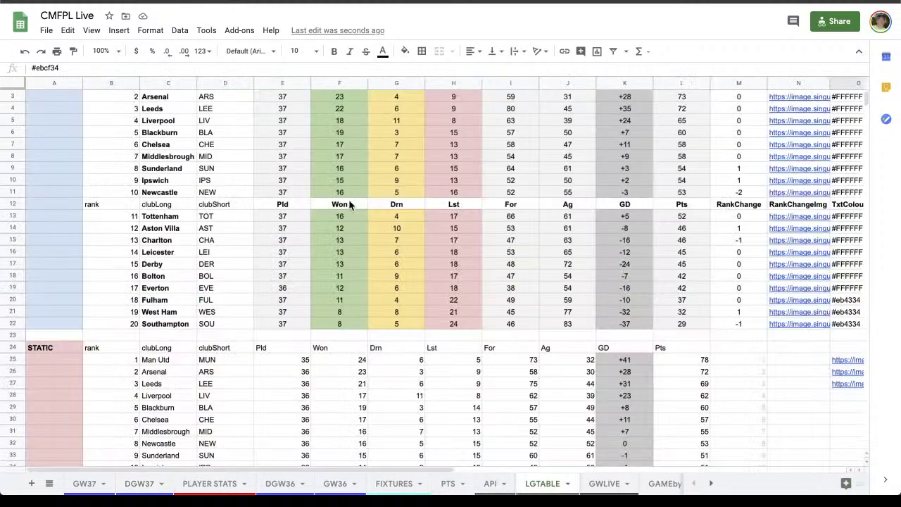
scroll(297, 239, "down", 2)
scroll(297, 238, "up", 4)
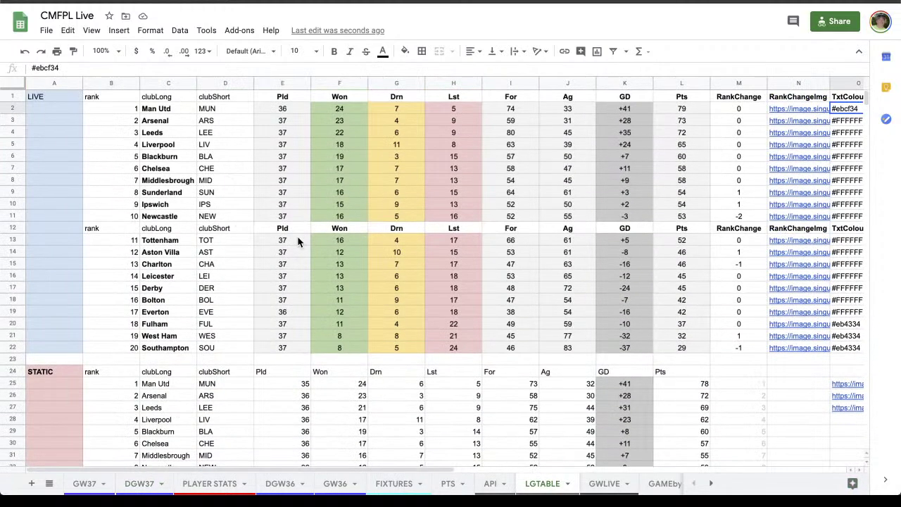
left_click(303, 108)
left_click(288, 314)
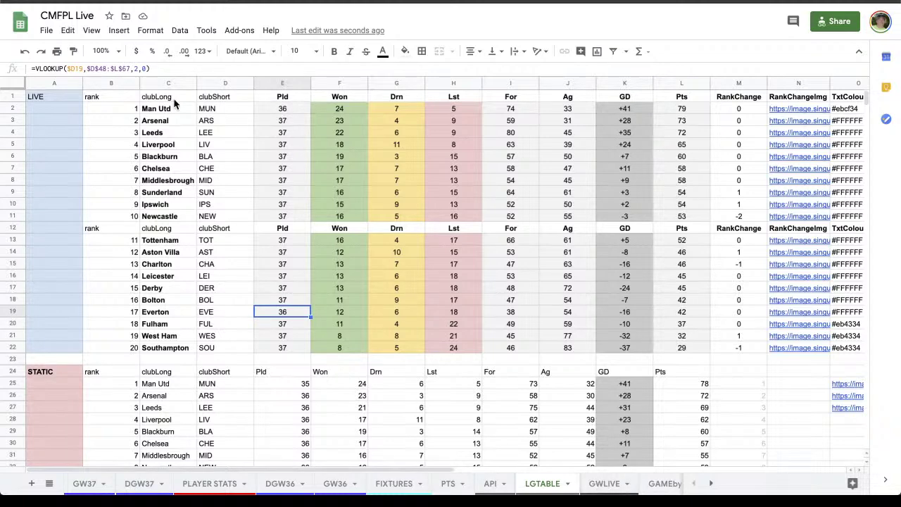
mouse_move(159, 109)
left_mouse_down()
mouse_move(638, 254)
mouse_move(744, 360)
mouse_move(701, 350)
left_mouse_up()
key("ctrl+c")
scroll(240, 302, "down", 2)
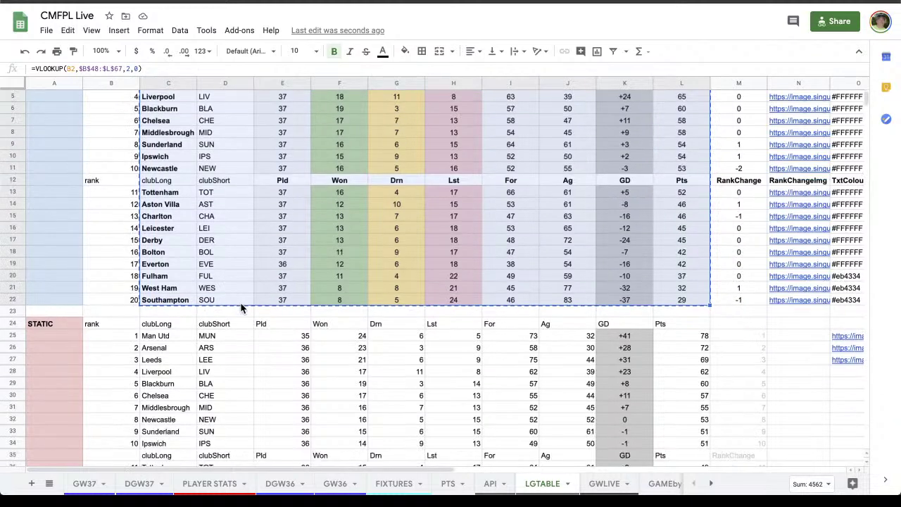
left_click(175, 337)
key("ctrl+shift+v")
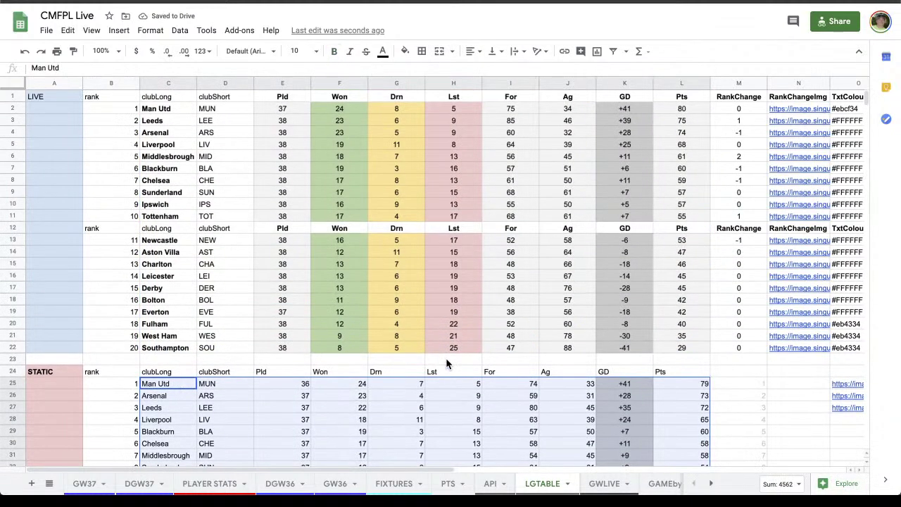
scroll(445, 358, "up", 2)
left_click(412, 300)
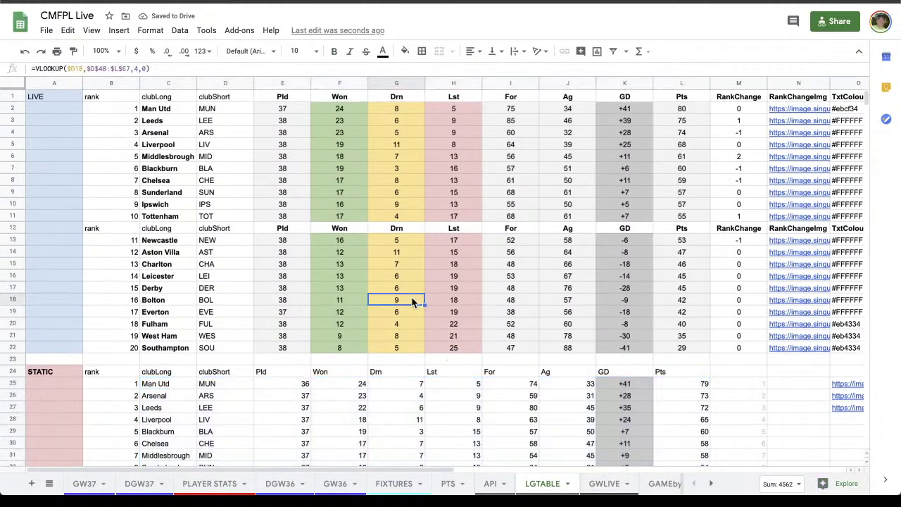
Set the gameweek in A1 of the GWLIVE sheet to DGW37.
left_click(603, 484)
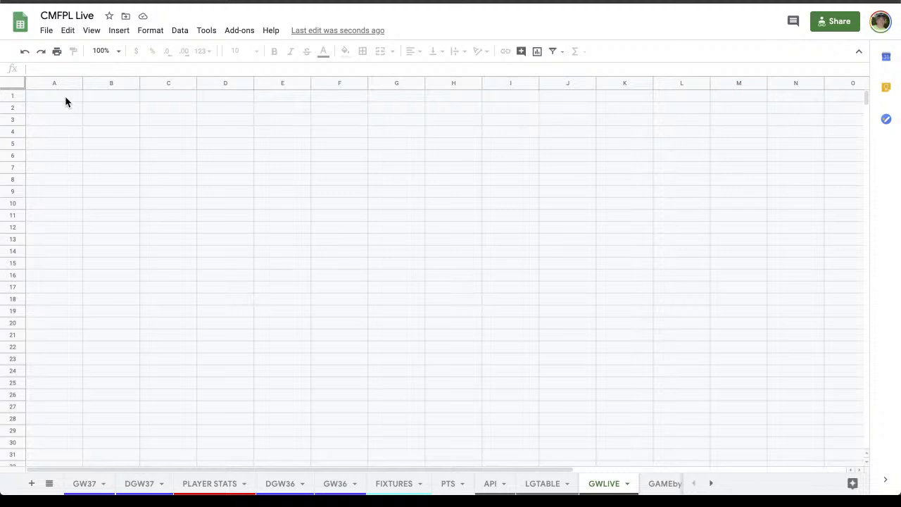
left_click(33, 67)
type("D")
key("Return")
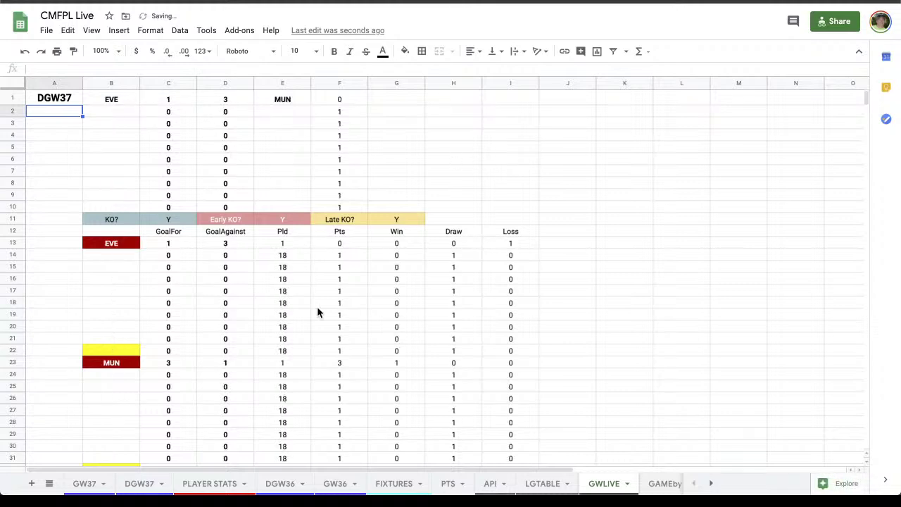
Copy the recalculated live standings C2:L22 on LGTABLE and paste their values over the static table from C25.
left_click(539, 484)
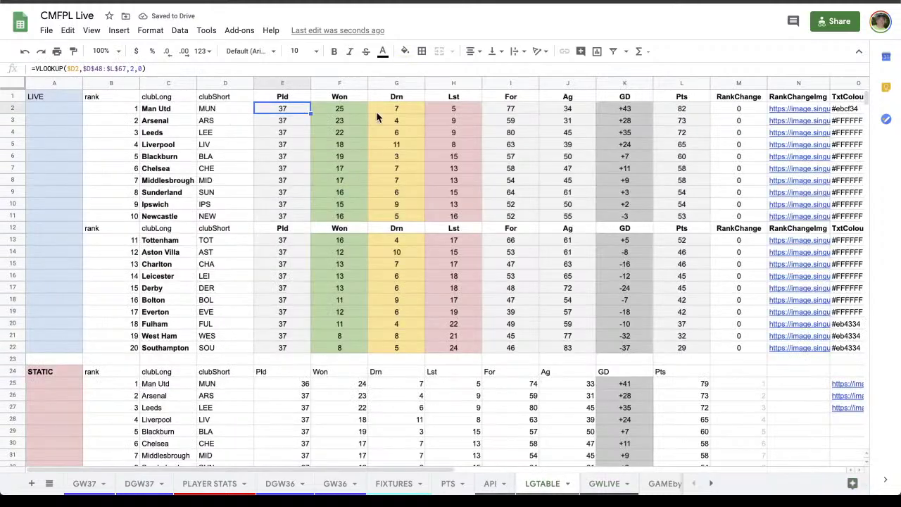
left_click(685, 111)
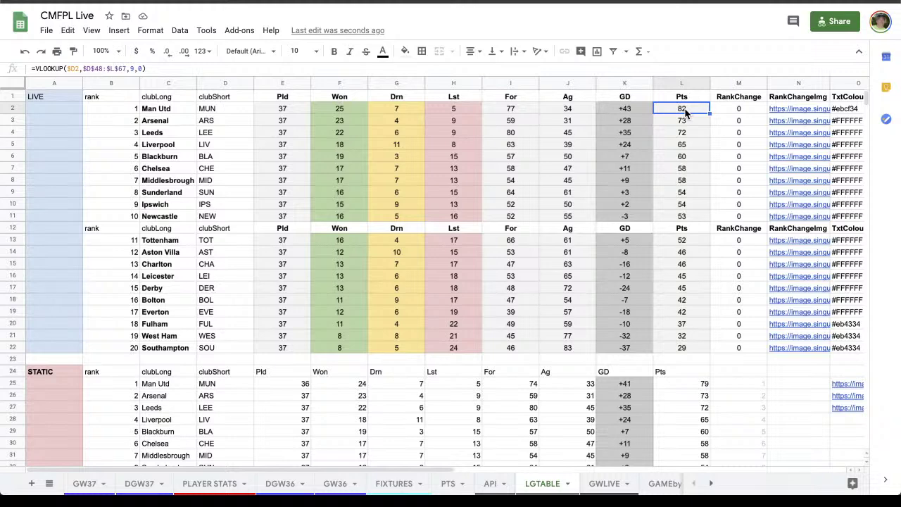
left_click_drag(176, 111, 681, 348)
key("ctrl+c")
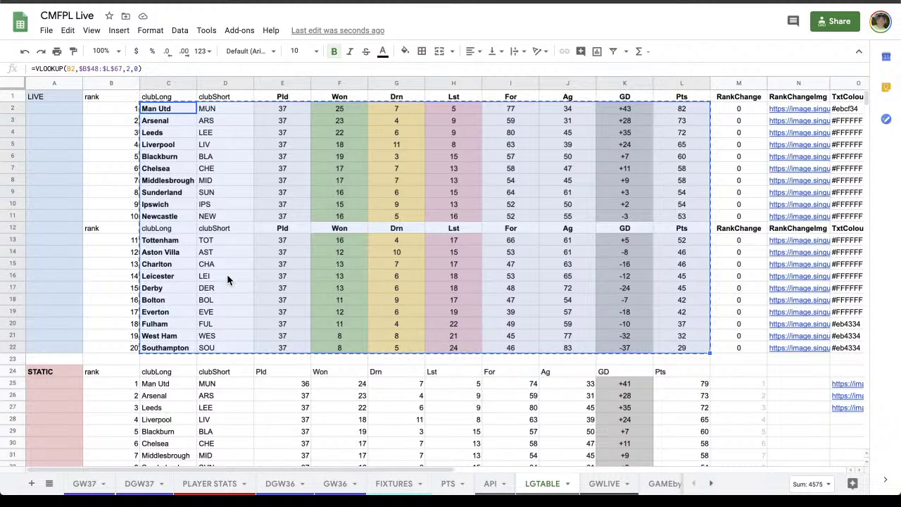
scroll(227, 279, "down", 5)
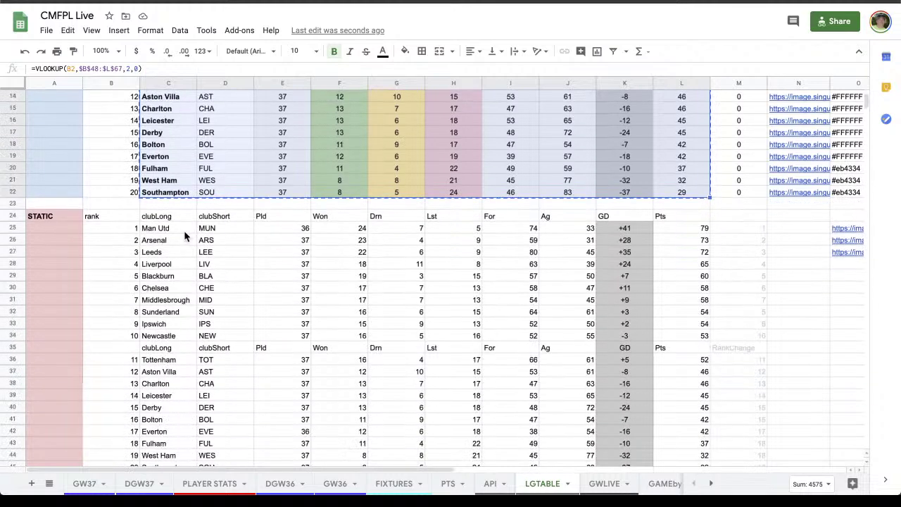
left_click(181, 231)
key("ctrl+v")
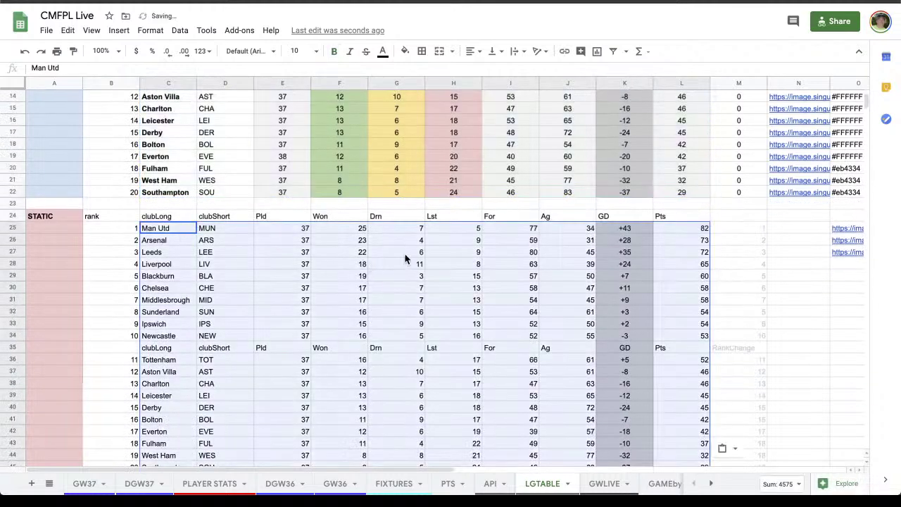
scroll(410, 273, "up", 1)
scroll(411, 273, "down", 3)
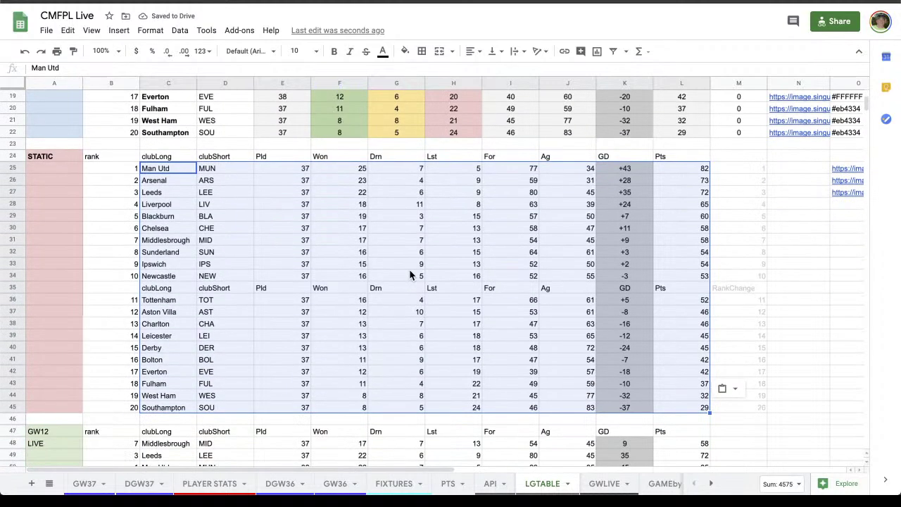
Set KO, Early KO and Late KO to N on the DGW37 sheet.
left_click(139, 484)
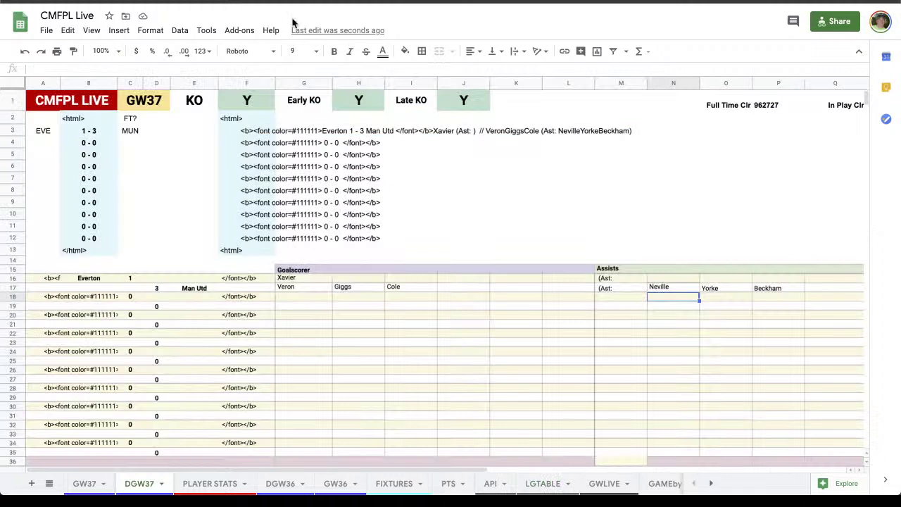
left_click(247, 99)
type("N")
left_click(359, 99)
type("N")
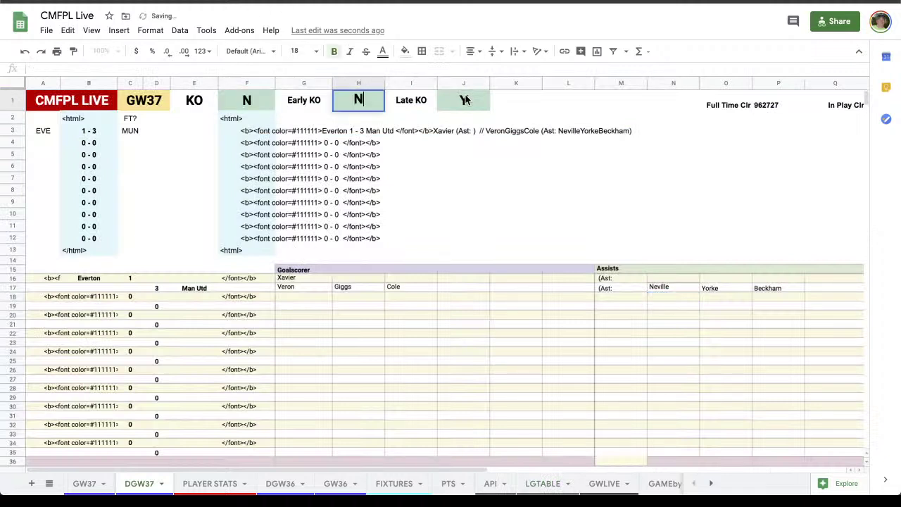
left_click(463, 99)
type("N")
left_click(486, 182)
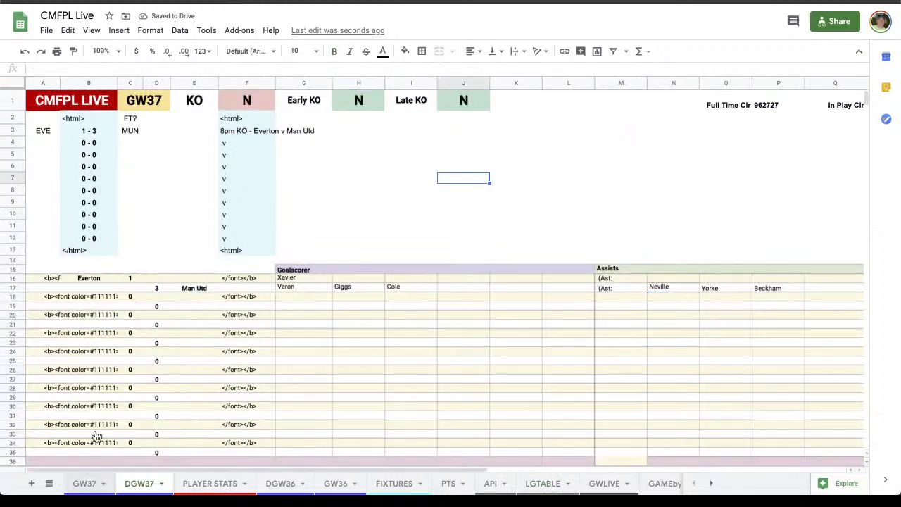
Set KO, Early KO and Late KO to N on the GW37 sheet.
key("ctrl+shift+Page_Up")
left_click(247, 99)
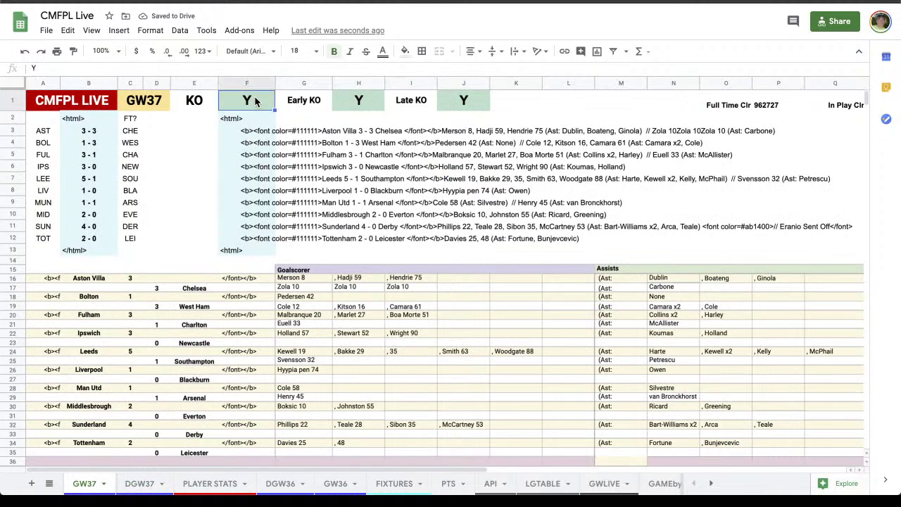
type("N")
left_click(359, 100)
type("N")
left_click(464, 99)
type("N")
left_click(567, 145)
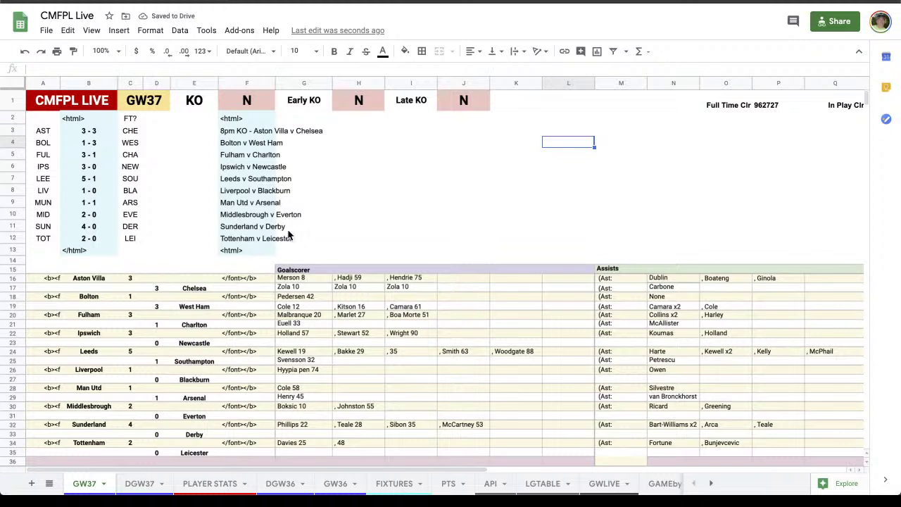
Open the sheet actions for GW37.
right_click(84, 483)
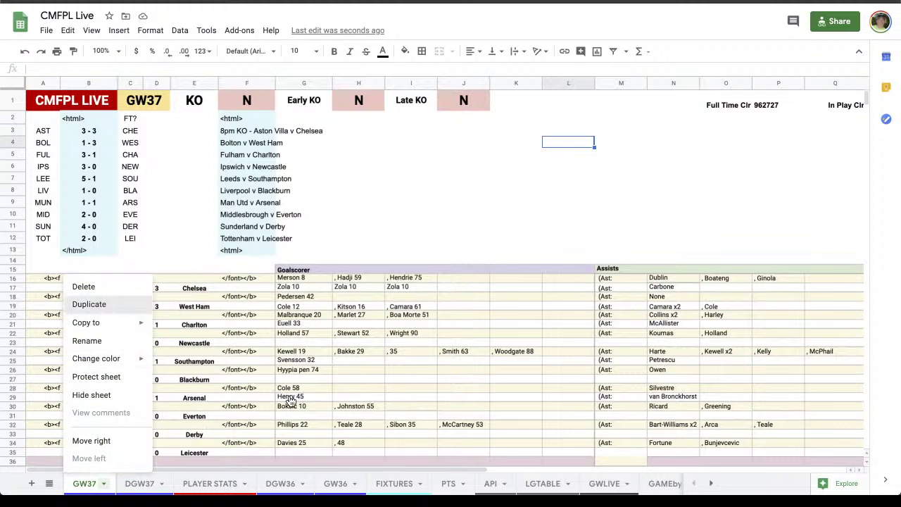
Duplicate the GW37 sheet and clear Chelsea's goalscorers in G17:I17 of the copy.
key("Return")
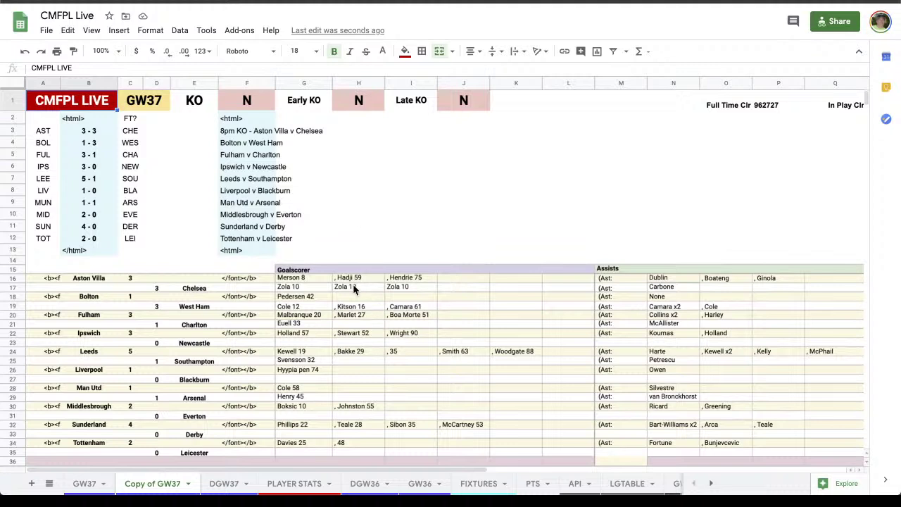
left_click_drag(354, 289, 422, 289)
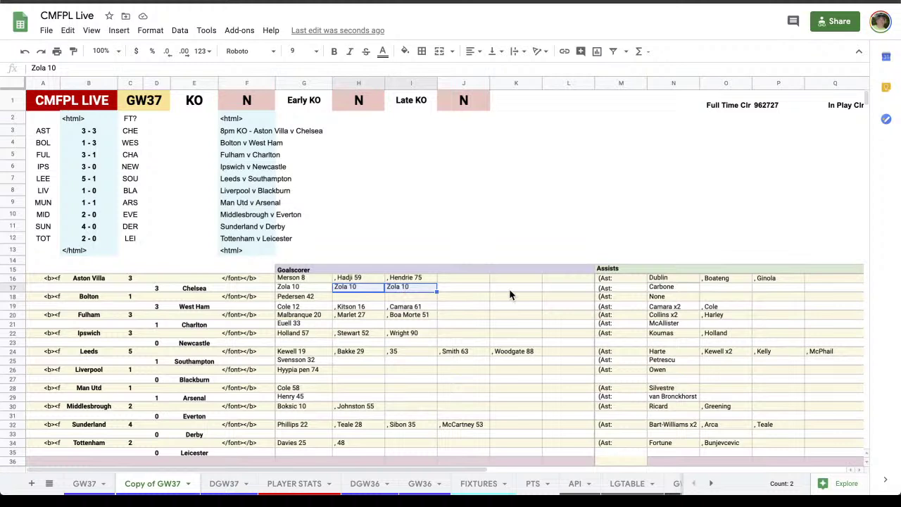
key("Delete")
key("Left")
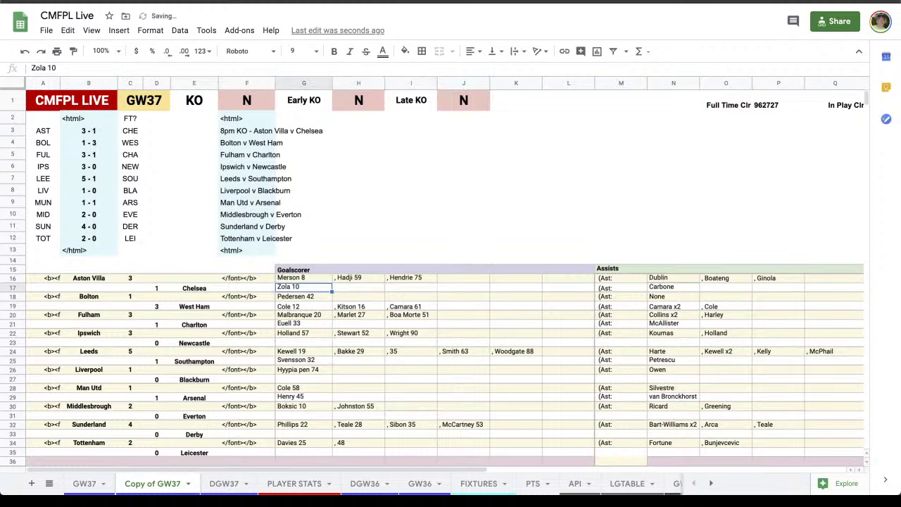
key("Delete")
Clear Chelsea's assist entry in row 17 of the copied sheet.
key("Right")
key("Right")
key("Right")
key("Right")
key("Right")
key("Right")
key("Right")
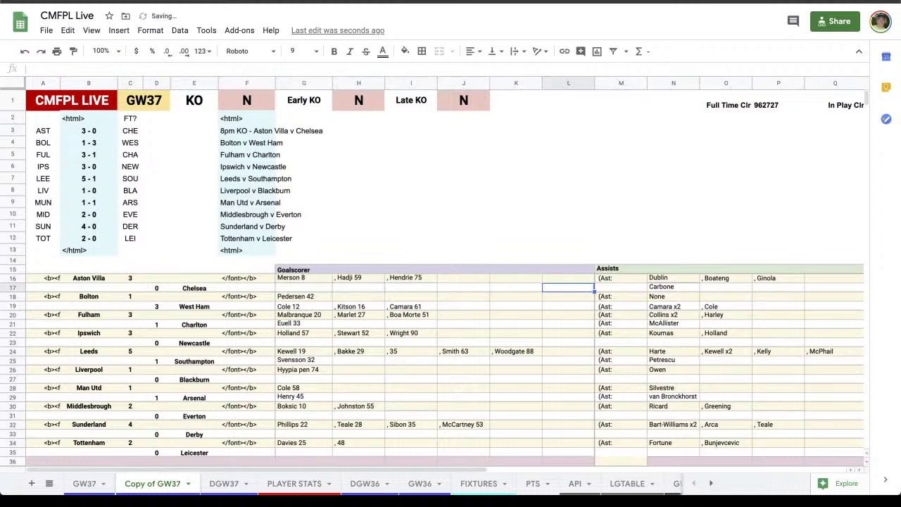
key("Delete")
key("Right")
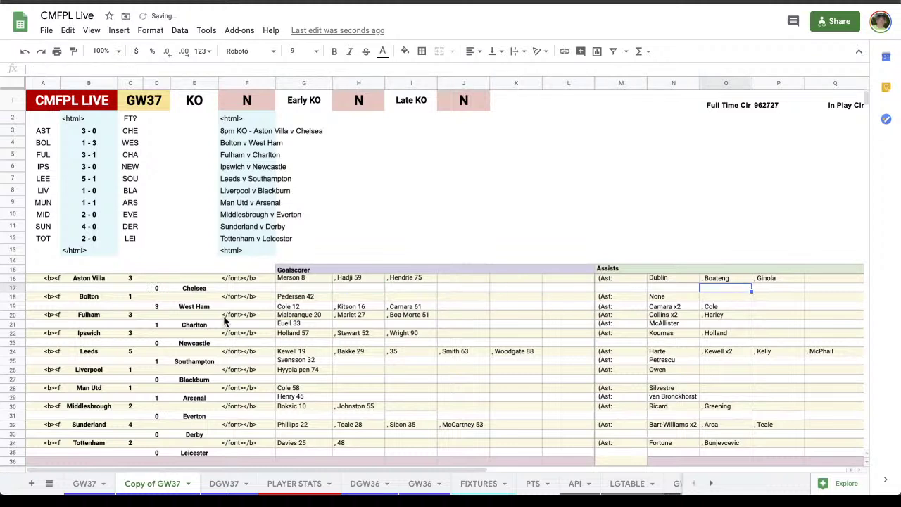
Rename the copied GW37 sheet as GW38.
left_click(246, 296)
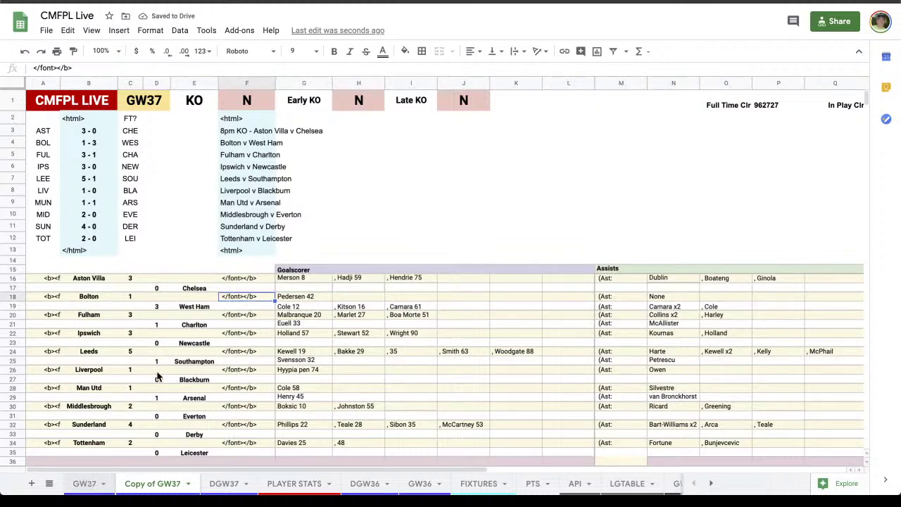
left_click(85, 484)
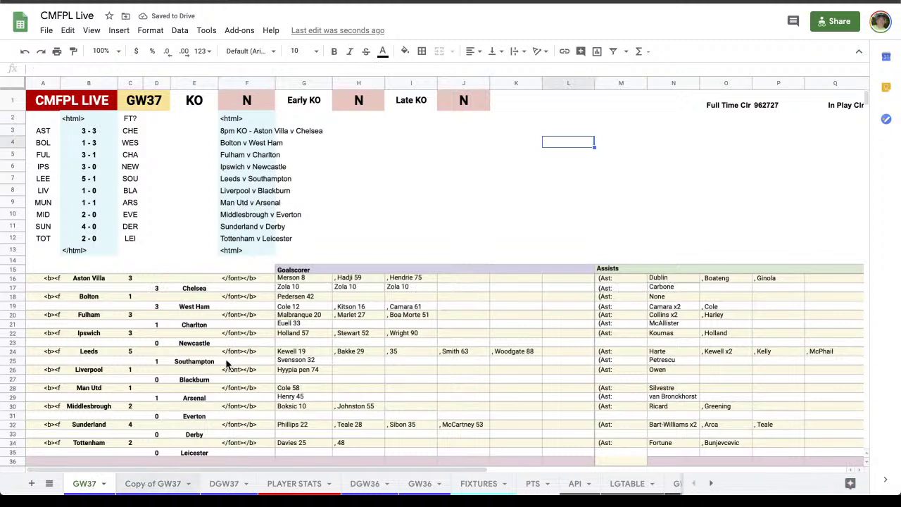
right_click(149, 485)
left_click(169, 342)
type("GW38")
key("Return")
Clear the remaining goalscorer entries in G16:K34 and the assist entries in N16:Q34 on the GW38 sheet.
left_click_drag(303, 281, 539, 444)
key("Delete")
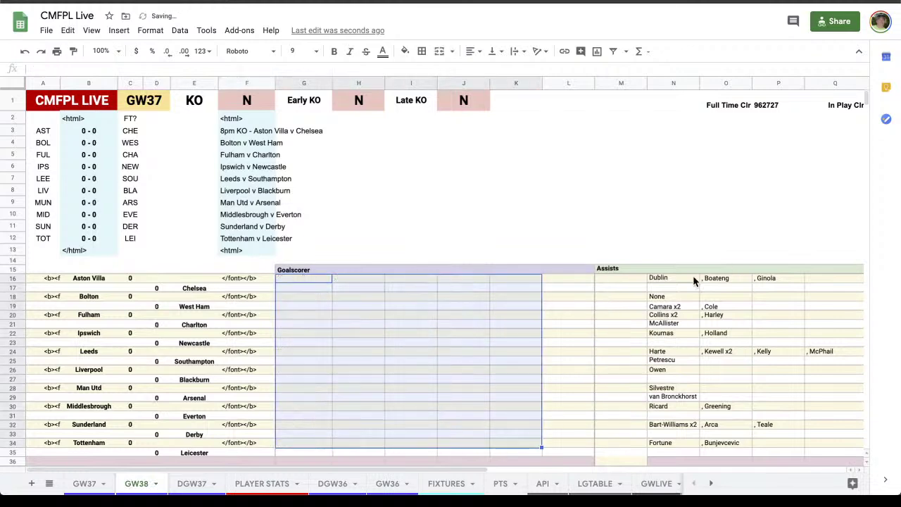
left_click(674, 277)
scroll(748, 432, "right", 2)
left_click(740, 441, "shift")
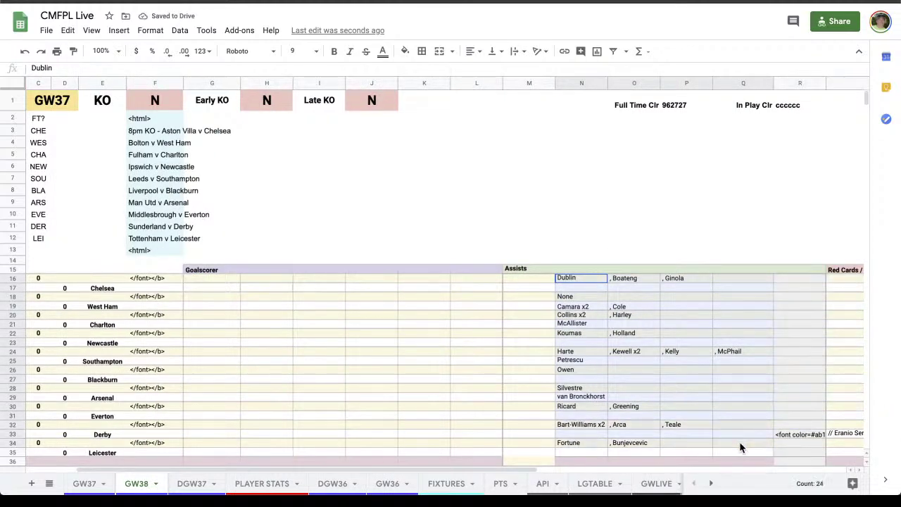
key("Delete")
left_click(842, 427)
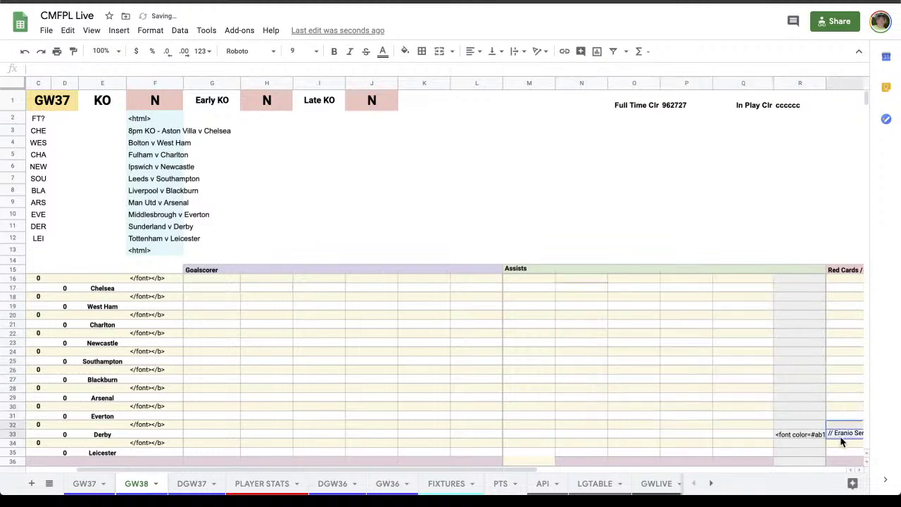
Change the gameweek label in the header row of the new sheet to GW38.
left_click(583, 360)
scroll(387, 350, "left", 2)
scroll(388, 346, "left", 4)
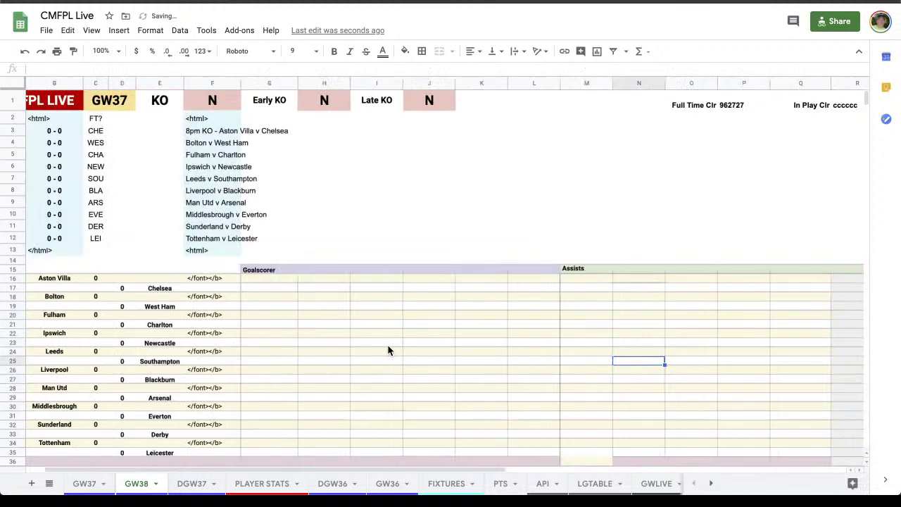
left_click(141, 99)
left_click(185, 68)
key("BackSpace")
type("8")
key("Return")
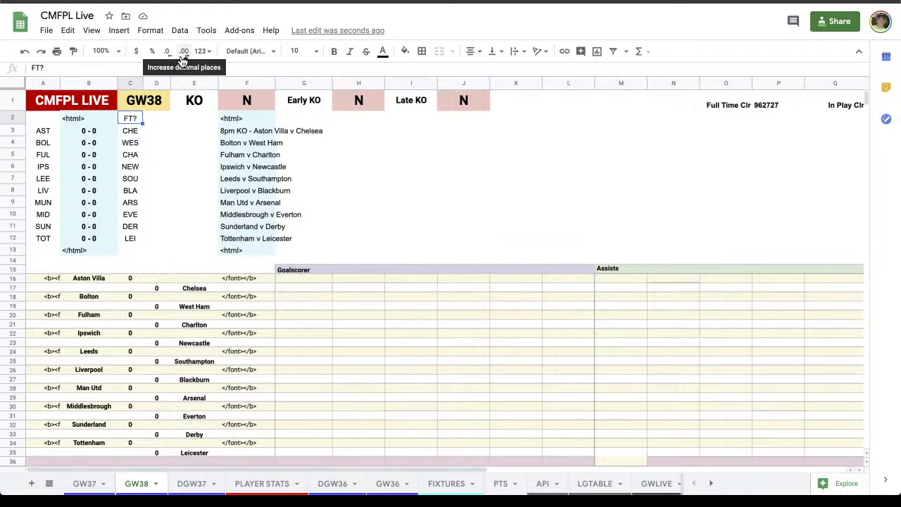
Set the first fixture in rows 16 and 17 to Arsenal at home against Aston Villa.
scroll(152, 322, "down", 1)
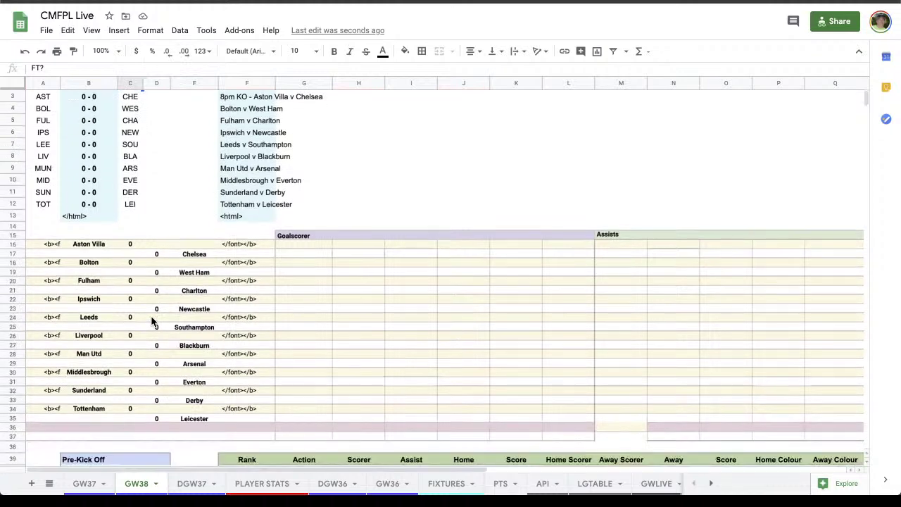
left_click(97, 245)
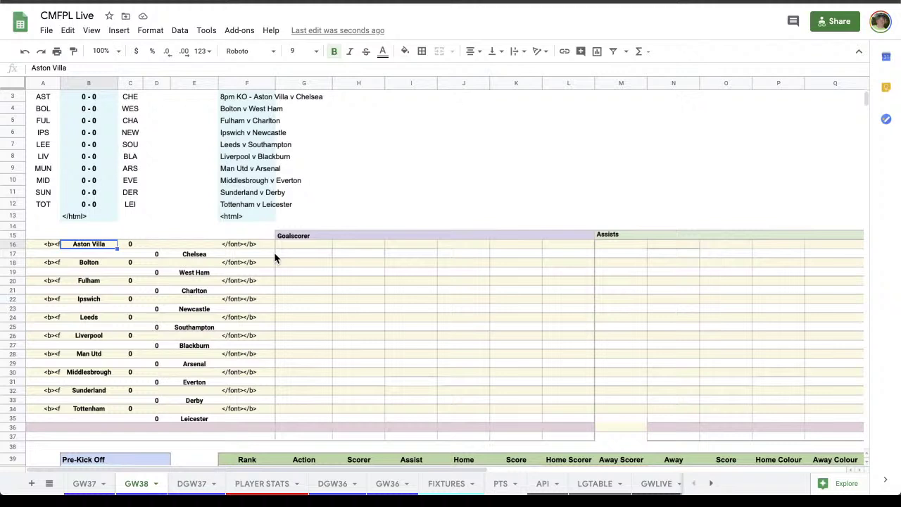
type("A")
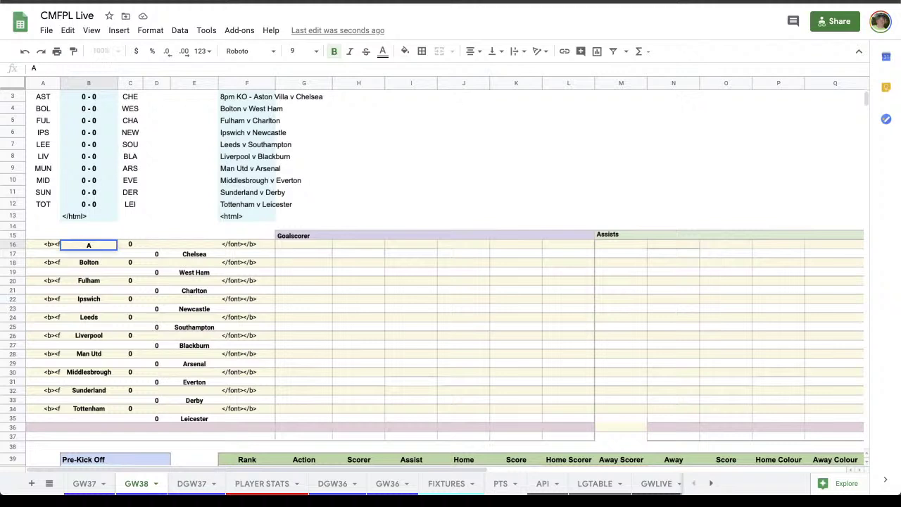
type("rsenal")
key("Right")
key("Down")
key("Right")
key("Right")
type("Aston Villa")
key("Return")
Set the second fixture in rows 18 and 19 to Blackburn at home against Sunderland.
key("Left")
key("Left")
key("Left")
key("Left")
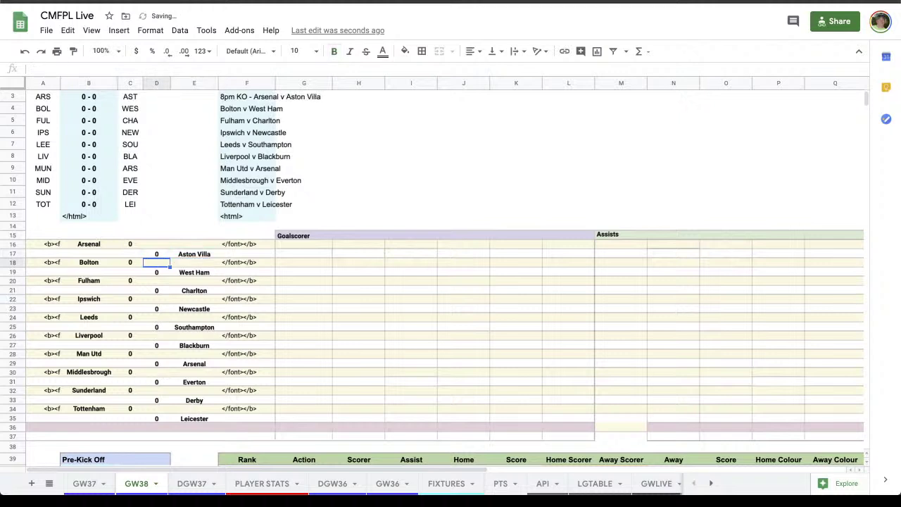
key("Right")
type("Blackburn")
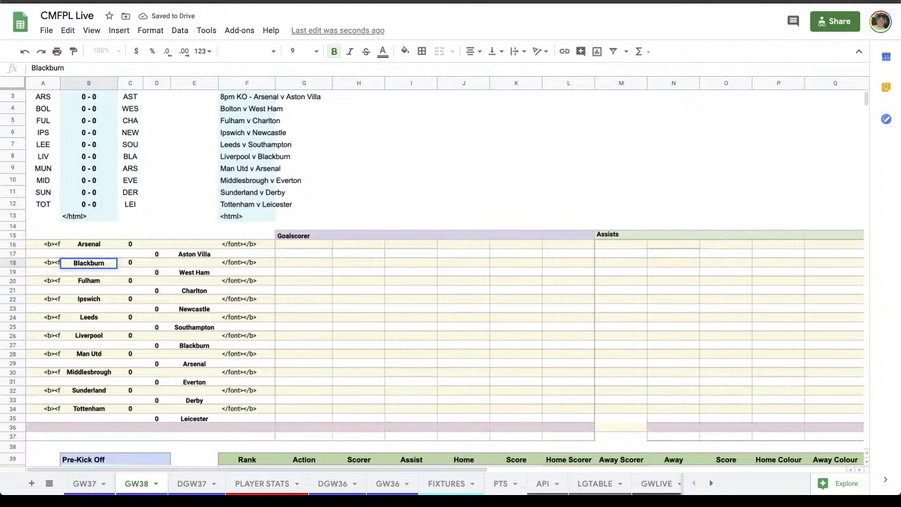
key("Return")
key("Right")
key("Right")
key("Right")
type("Sunderland")
key("Return")
Set the third fixture in rows 20 and 21 to Charlton at home against Tottenham.
key("Left")
key("Left")
key("Left")
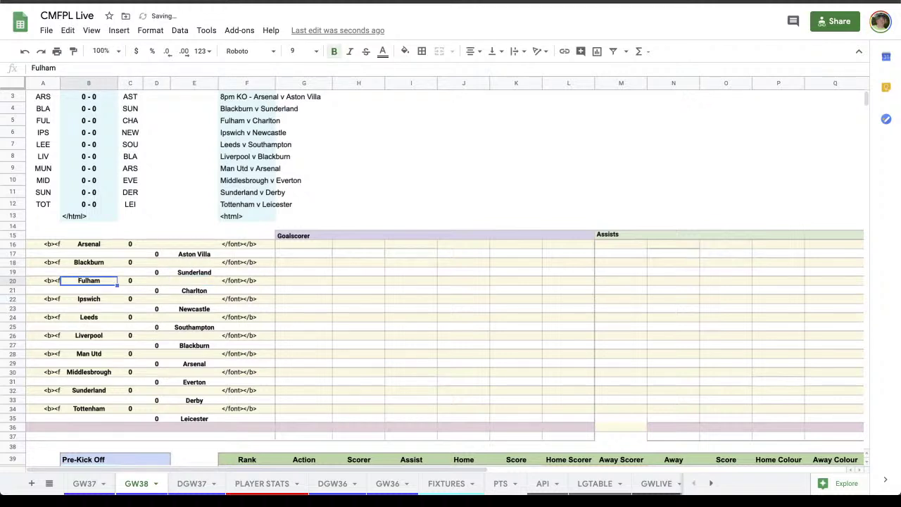
type("Charlton")
key("Return")
key("Right")
key("Right")
key("Right")
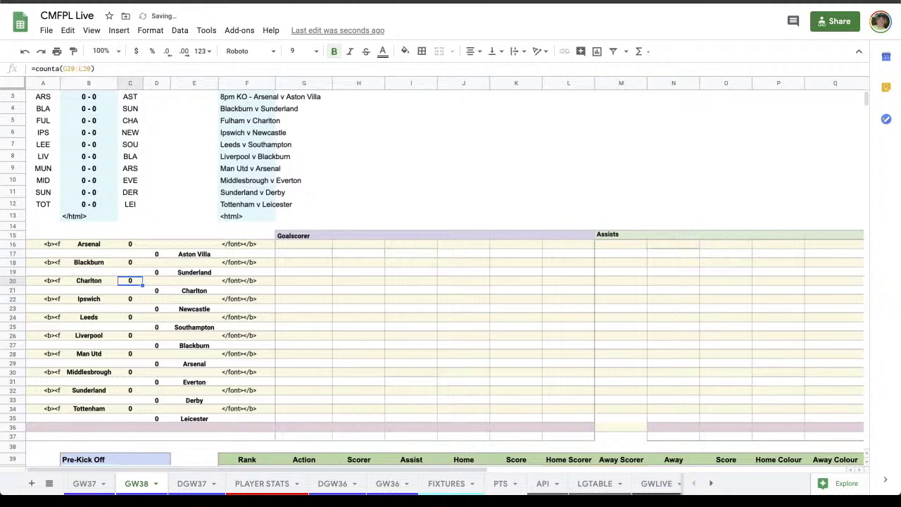
type("Tottenham")
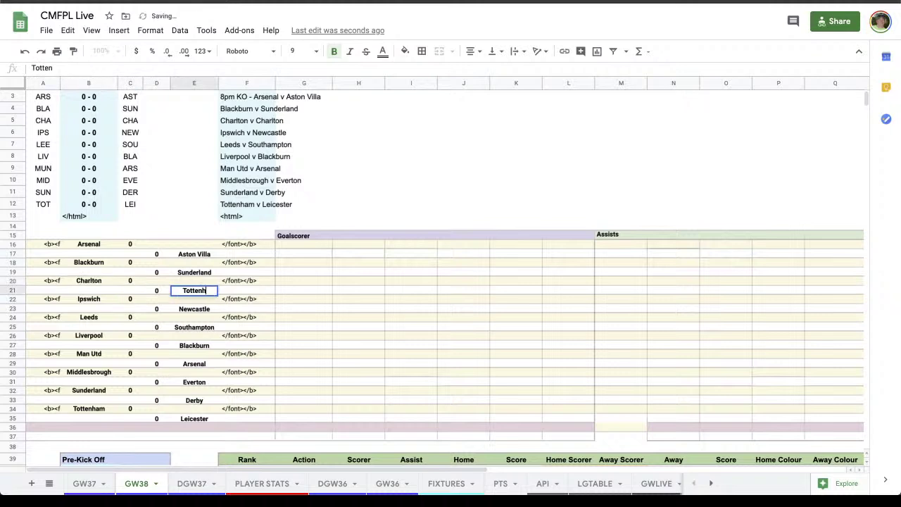
key("Return")
Set the fourth fixture in rows 22 and 23 to Chelsea at home against Ipswich.
key("Left")
key("Left")
key("Left")
key("Left")
key("Right")
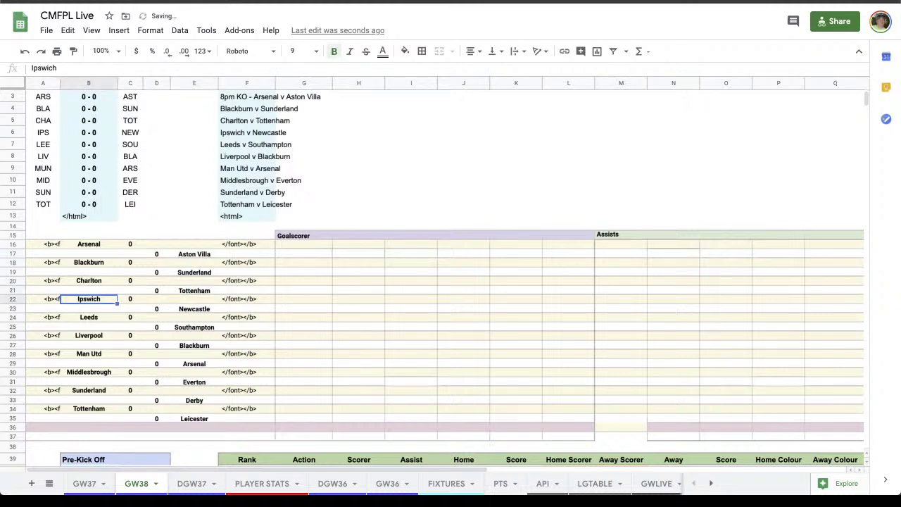
type("Chelsea")
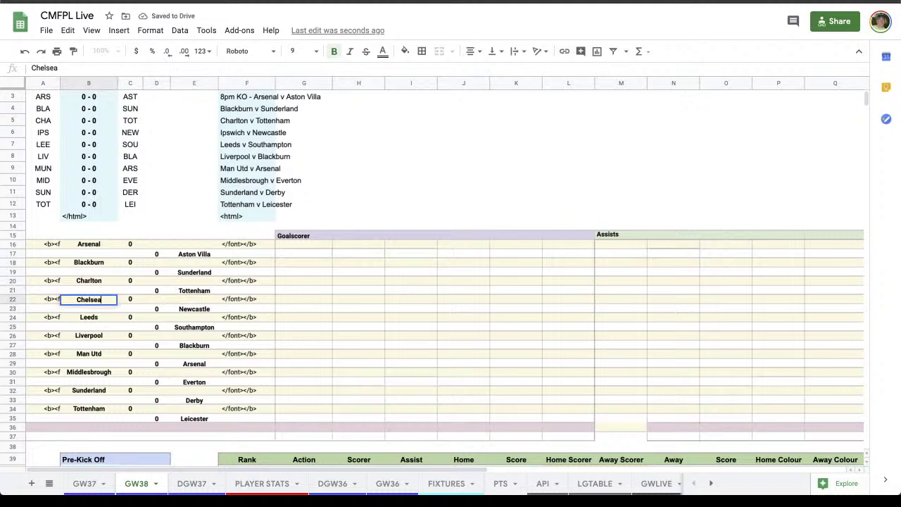
key("Return")
key("Right")
key("Right")
key("Right")
type("Ipswich")
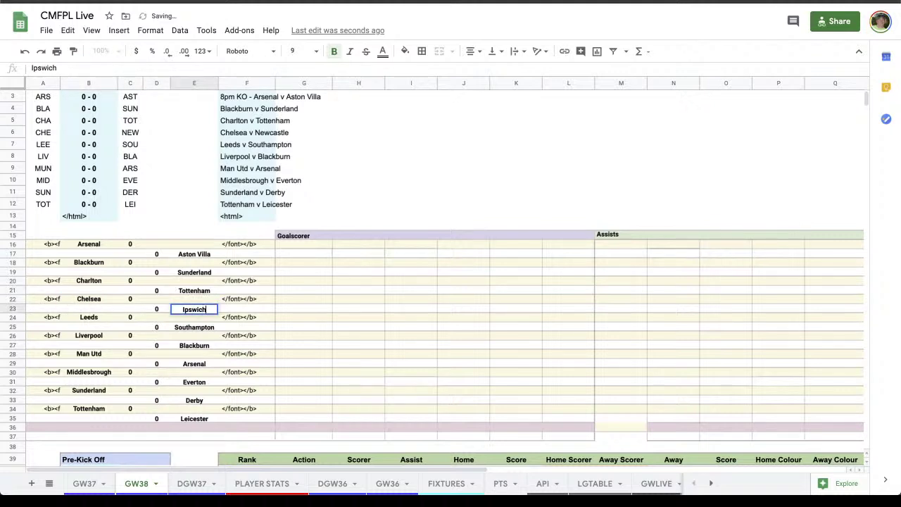
key("Return")
Set the fifth fixture in rows 24 and 25 to Derby at home against Fulham.
key("Left")
key("Left")
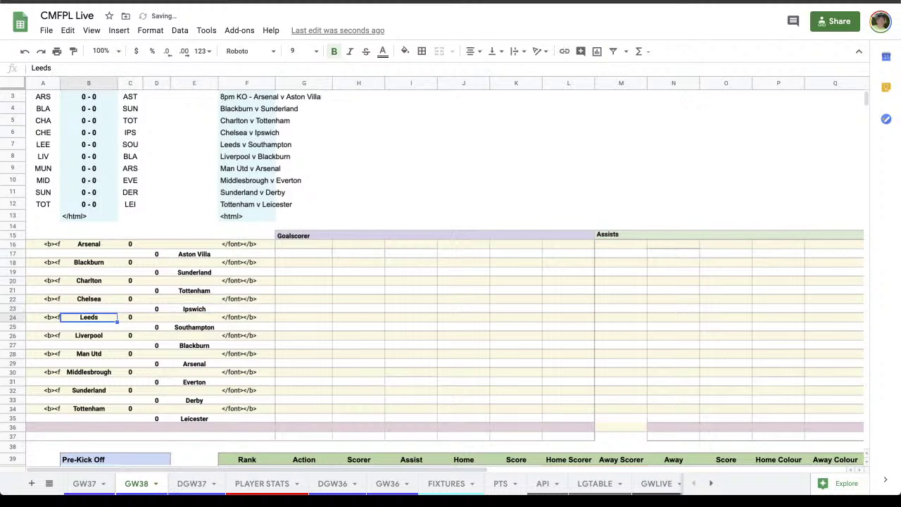
type("Derby")
key("Return")
key("Right")
key("Right")
key("Right")
type("Fulham")
key("Return")
Set the sixth fixture in rows 26 and 27 to Everton at home against Southampton.
key("Left")
key("Left")
key("Left")
key("Left")
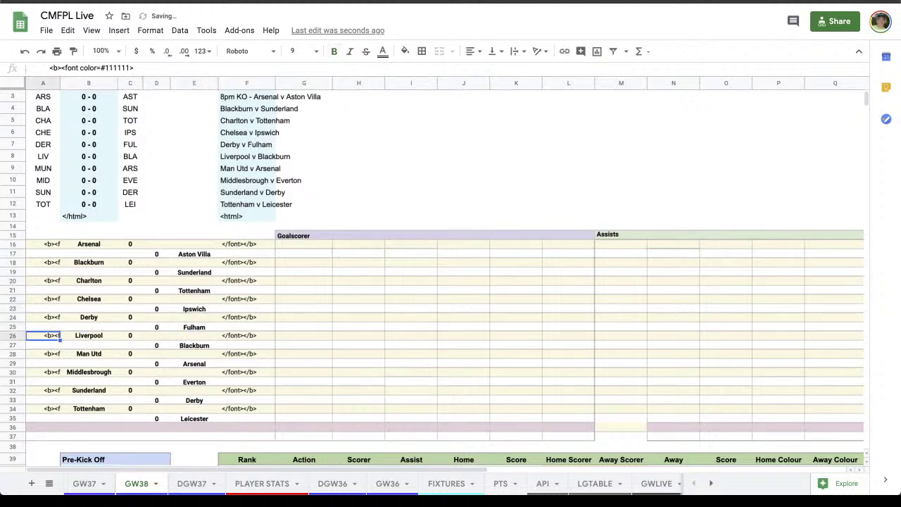
left_click(89, 335)
type("Everton")
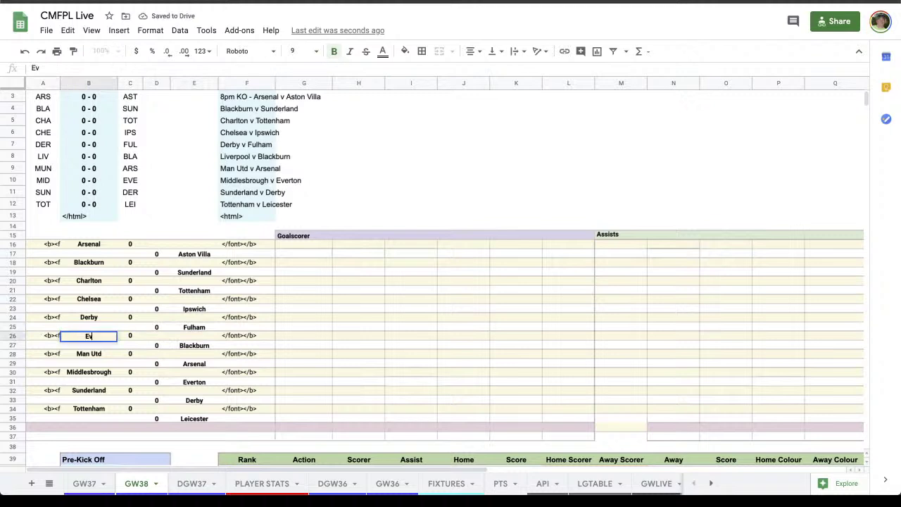
key("Return")
key("Right")
key("Right")
key("Right")
type("Southampton")
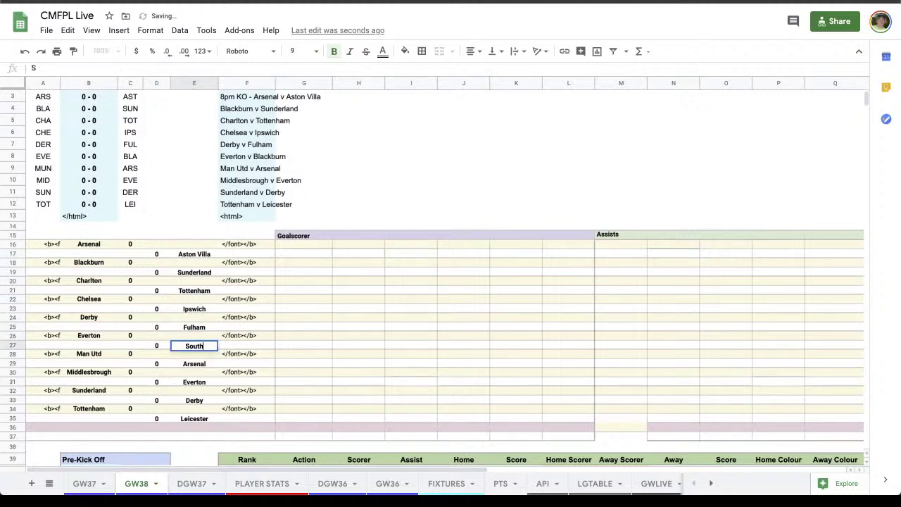
key("Return")
Set the seventh fixture in rows 28 and 29 to Leeds at home against Liverpool.
key("Left")
key("Left")
key("Left")
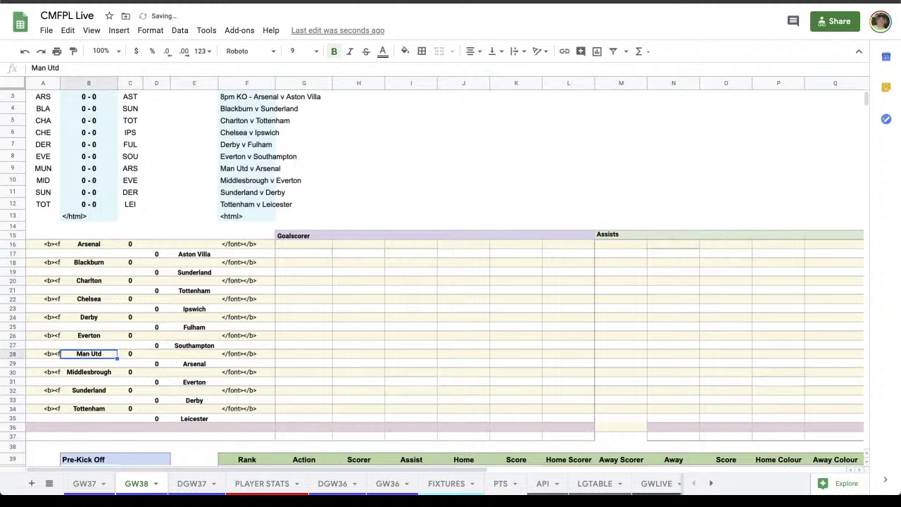
type("Leeds")
key("Tab")
key("Right")
key("Down")
key("Right")
type("Liverpool")
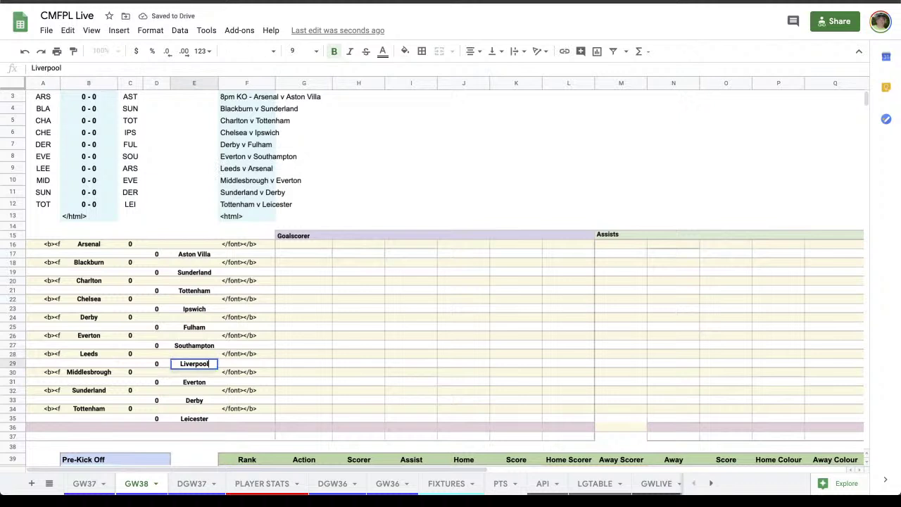
key("Return")
Set the eighth fixture in rows 30 and 31 to Leicester at home against Bolton.
key("Left")
key("Left")
key("Left")
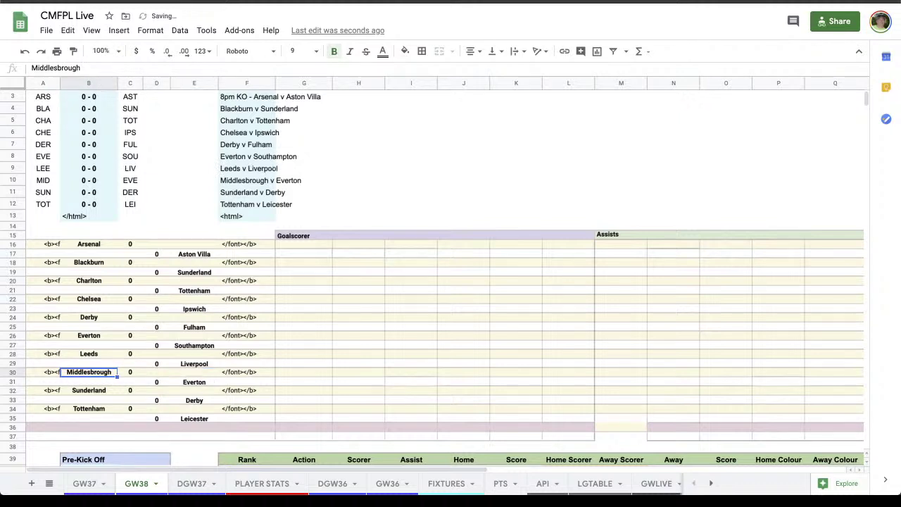
type("Leicester")
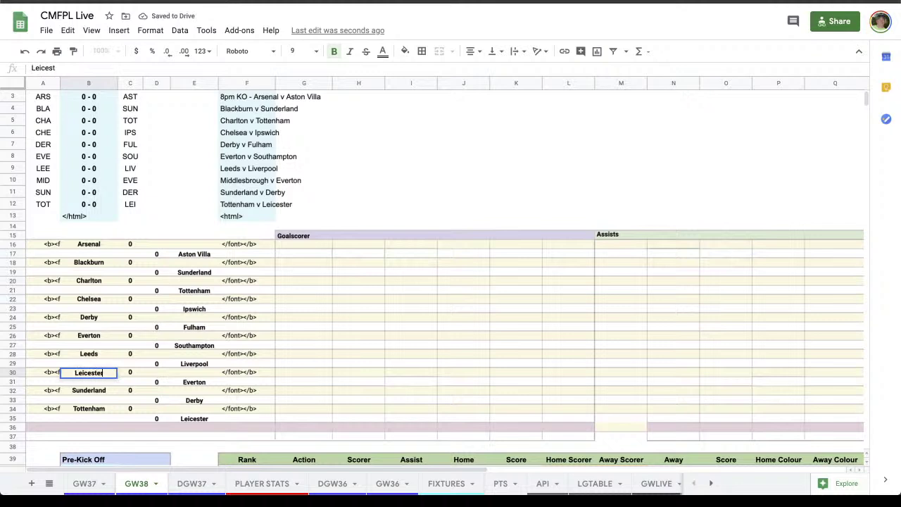
key("Return")
key("Right")
key("Right")
key("Right")
type("Bolton")
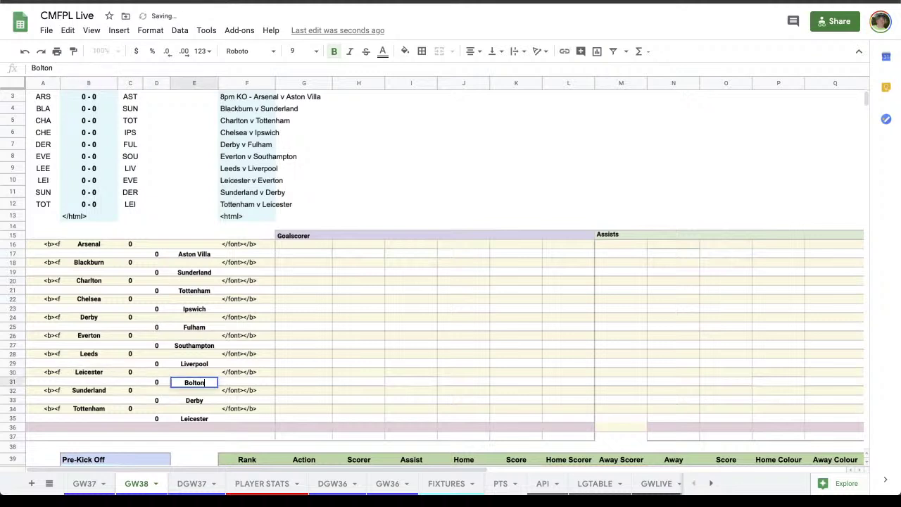
key("Return")
Set the ninth fixture in rows 32 and 33 to Newcastle at home against Sunderland.
key("Left")
key("Left")
key("Left")
type("Newcastle")
key("Return")
key("Right")
key("Right")
key("Right")
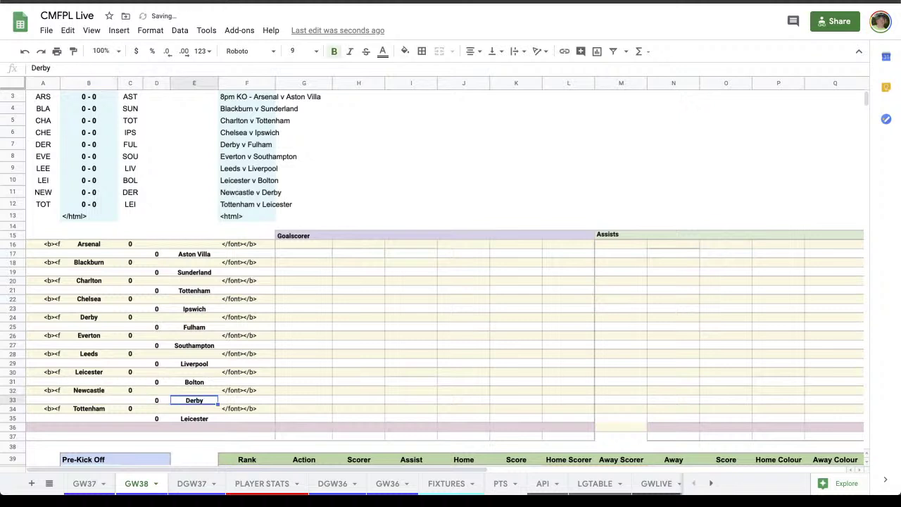
type("Sunderland")
key("Return")
Set the tenth fixture in rows 34 and 35 to West Ham at home against Man Utd.
key("Left")
key("Left")
key("Left")
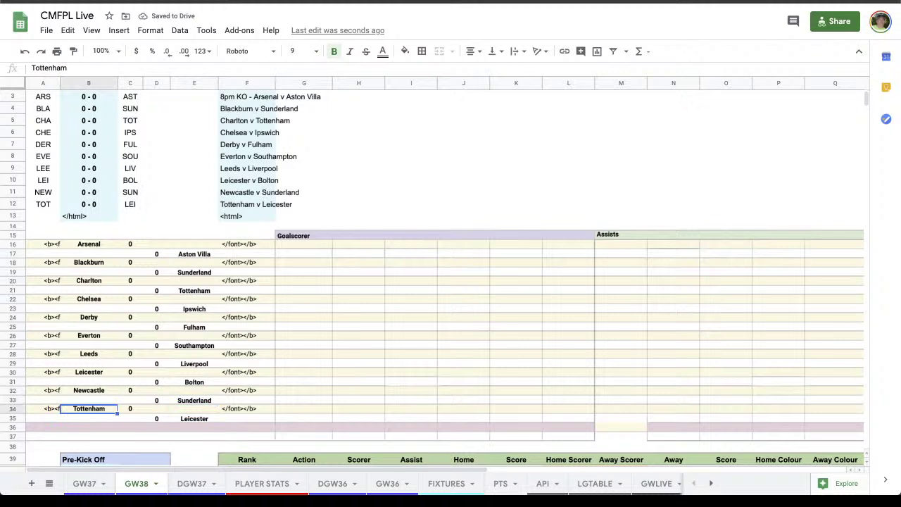
type("West Ham")
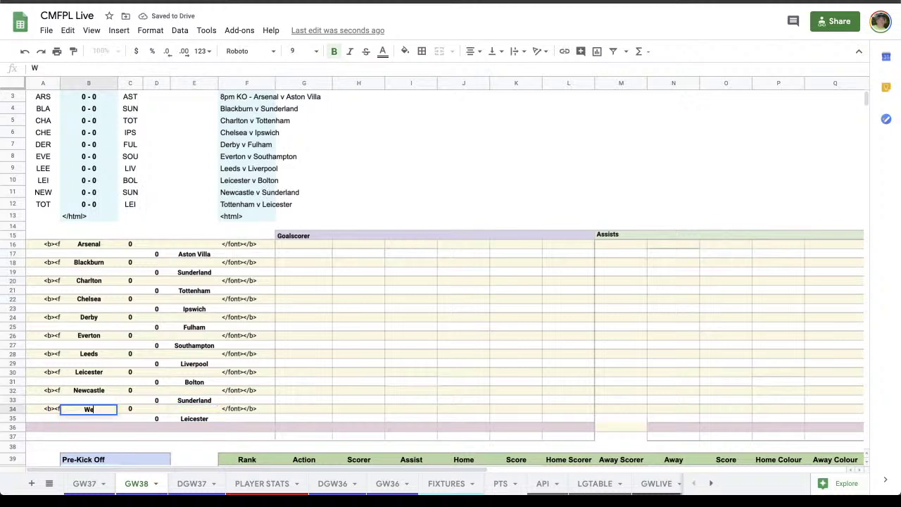
key("Return")
key("Right")
key("Right")
key("Right")
type("Man Utd")
key("Tab")
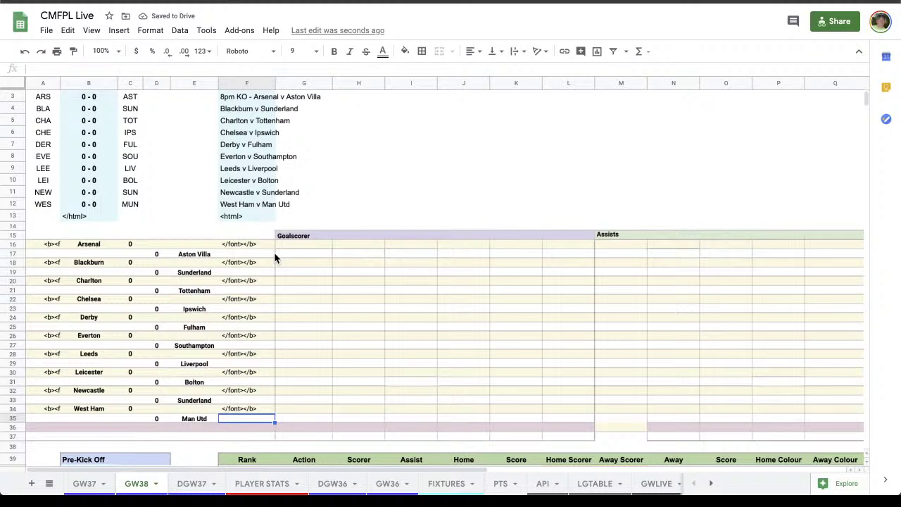
Review the GW38 sheet's fixture list, score area and the event log below it.
key("Up")
key("Up")
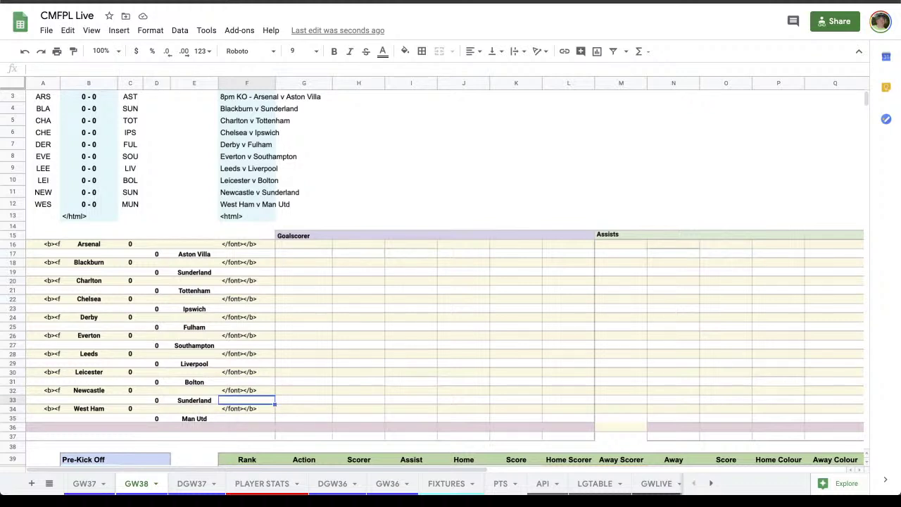
scroll(328, 300, "down", 1)
scroll(328, 300, "up", 3)
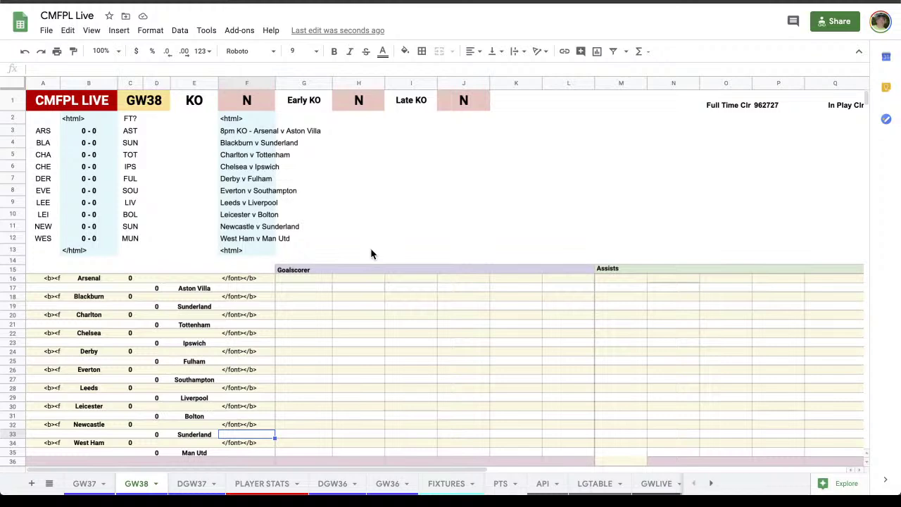
scroll(371, 254, "down", 5)
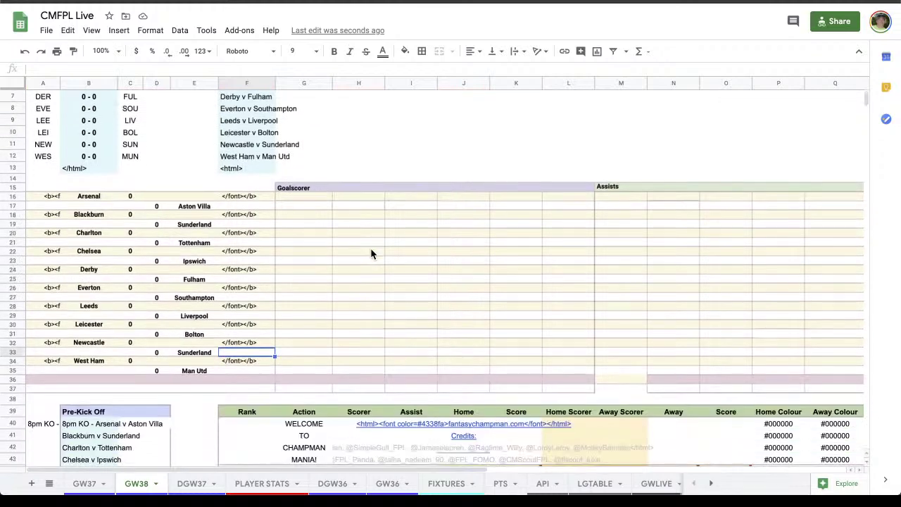
scroll(372, 253, "up", 5)
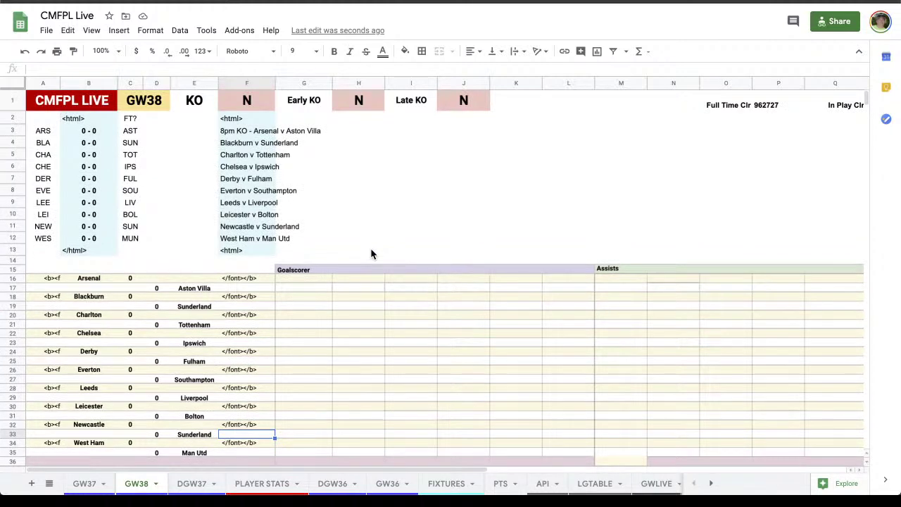
scroll(372, 254, "down", 1)
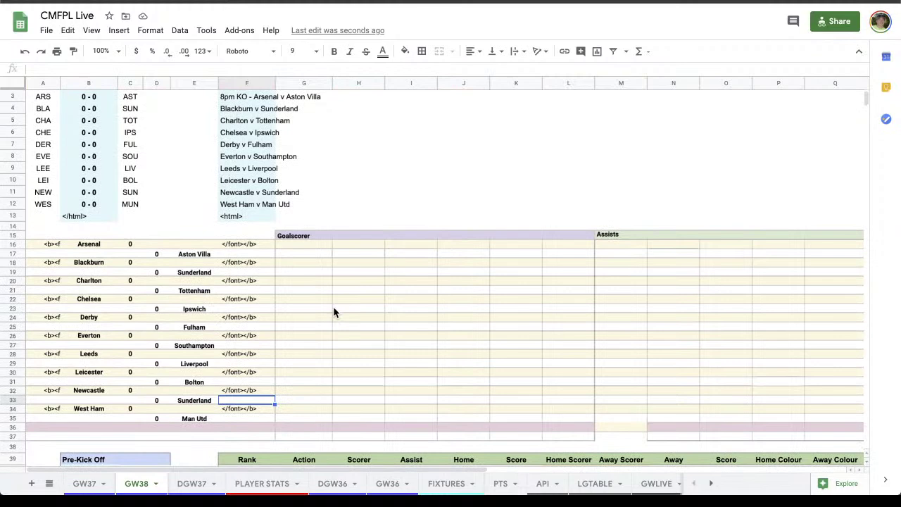
scroll(333, 307, "down", 12)
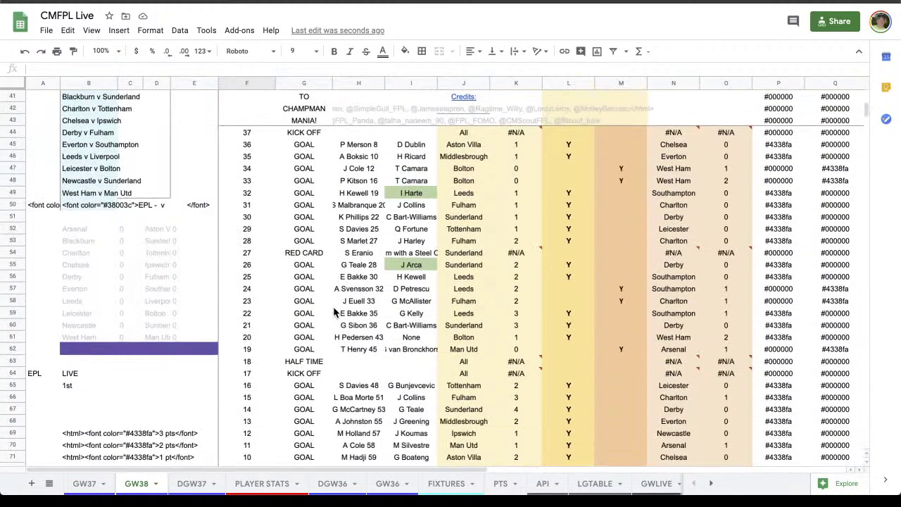
scroll(446, 270, "down", 2)
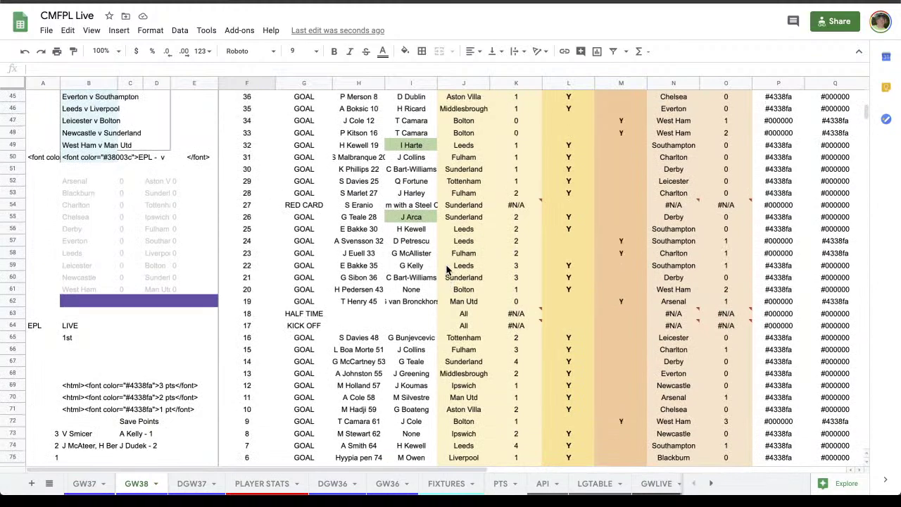
scroll(446, 270, "up", 13)
scroll(446, 269, "up", 1)
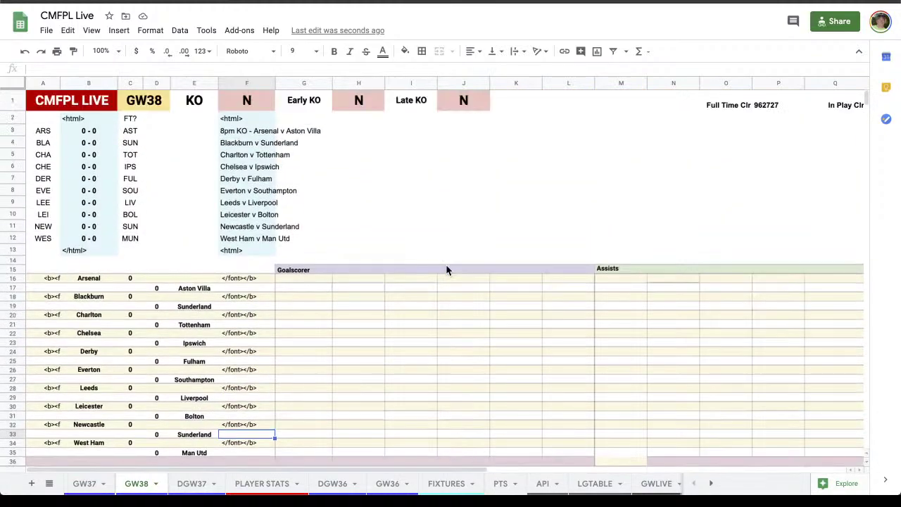
scroll(447, 270, "down", 1)
scroll(447, 270, "up", 1)
scroll(447, 270, "down", 12)
scroll(447, 269, "up", 12)
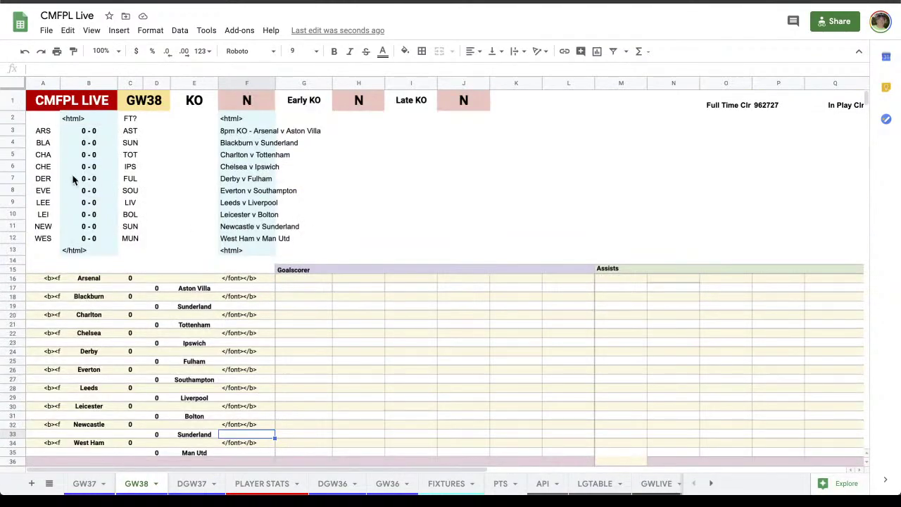
Copy the home team abbreviations in A3:A12 and switch to Singular.Live to replace the Home Teams of the Panel Right - Scores overlay with them.
left_click(42, 144)
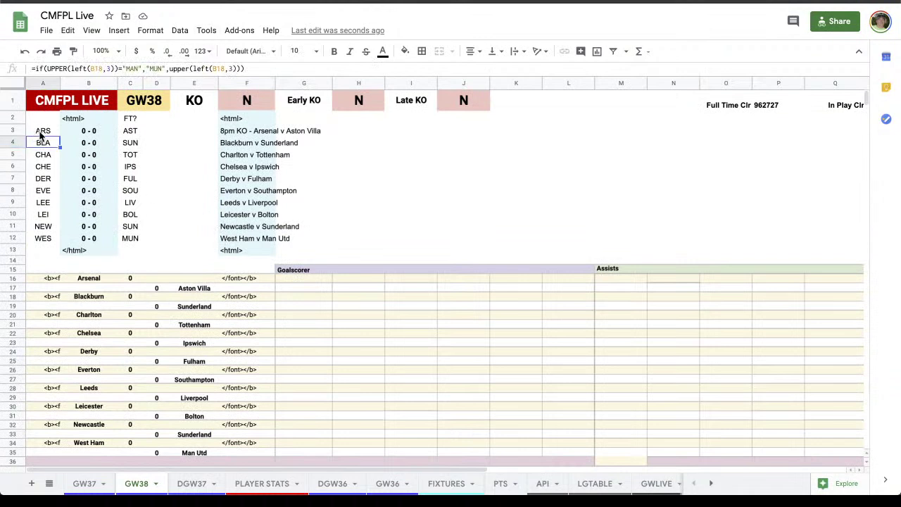
left_click(44, 132)
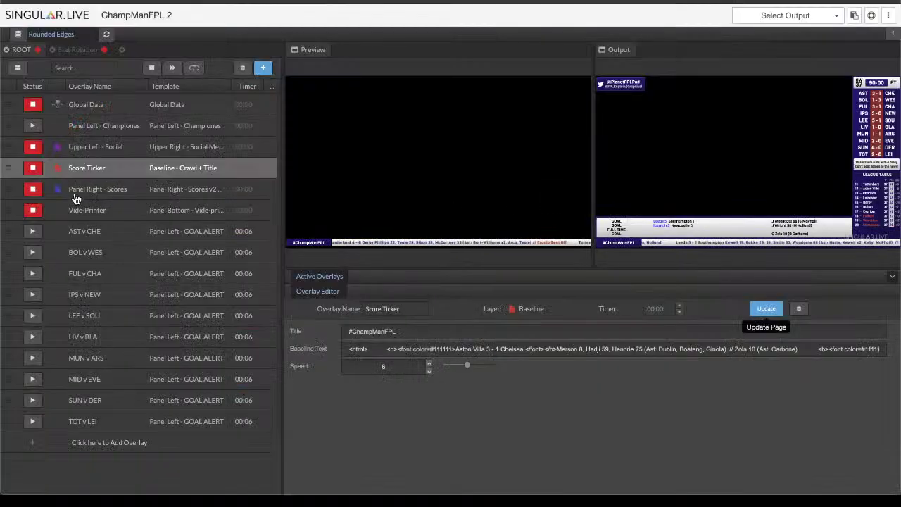
left_click(96, 194)
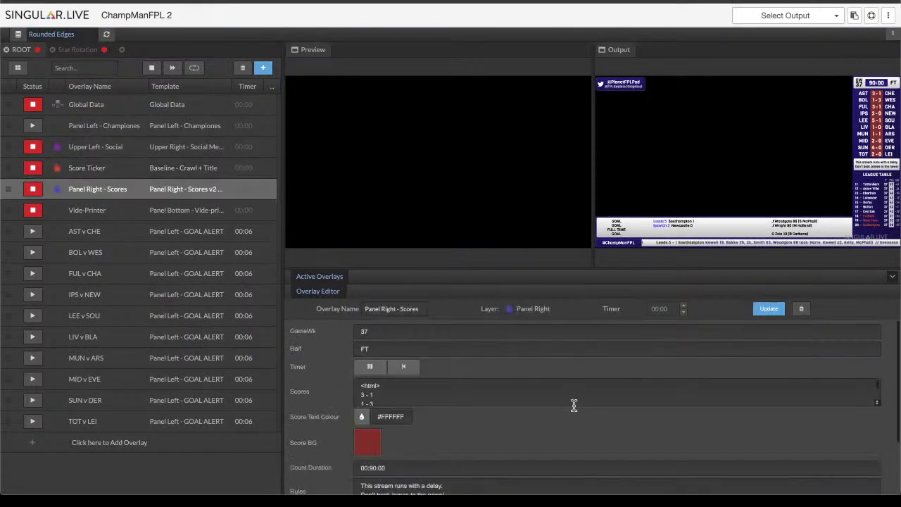
scroll(571, 443, "down", 2)
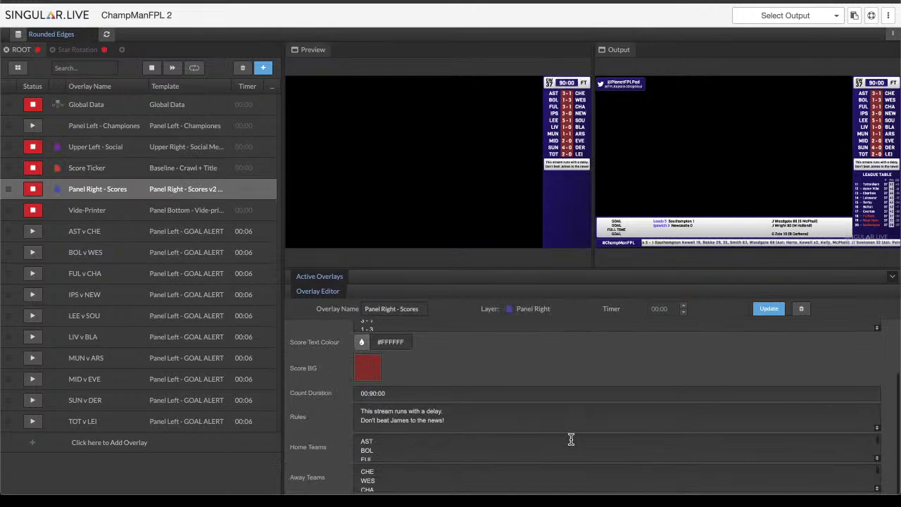
key("ctrl+Tab")
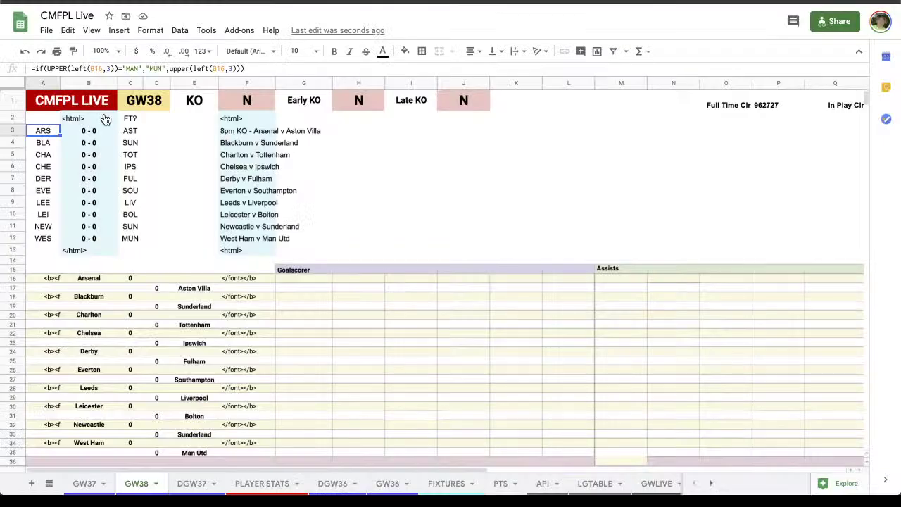
left_click(45, 238, "shift")
key("ctrl+c")
key("ctrl+shift+Tab")
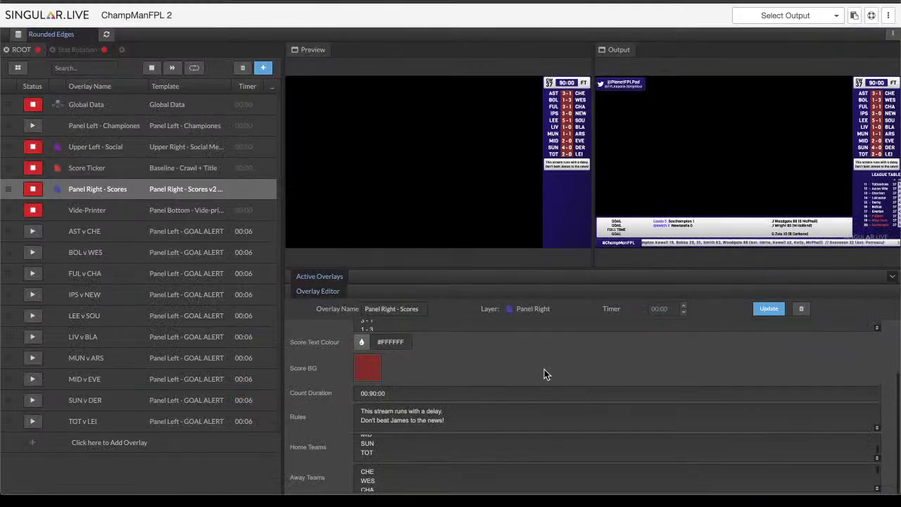
left_click(444, 442)
key("ctrl+a")
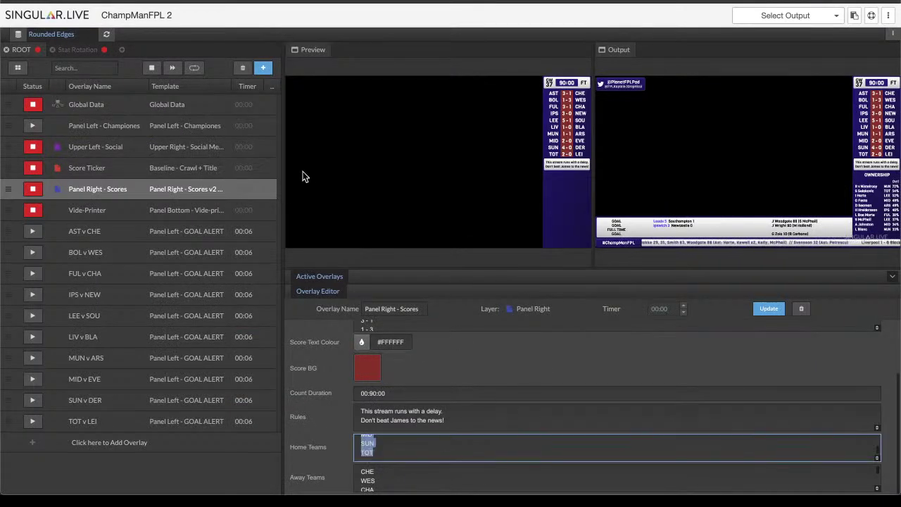
key("ctrl+v")
Replace the scores overlay's Away Teams with the abbreviations from C3:C12 of the GW38 sheet in Google Sheets.
key("ctrl+Tab")
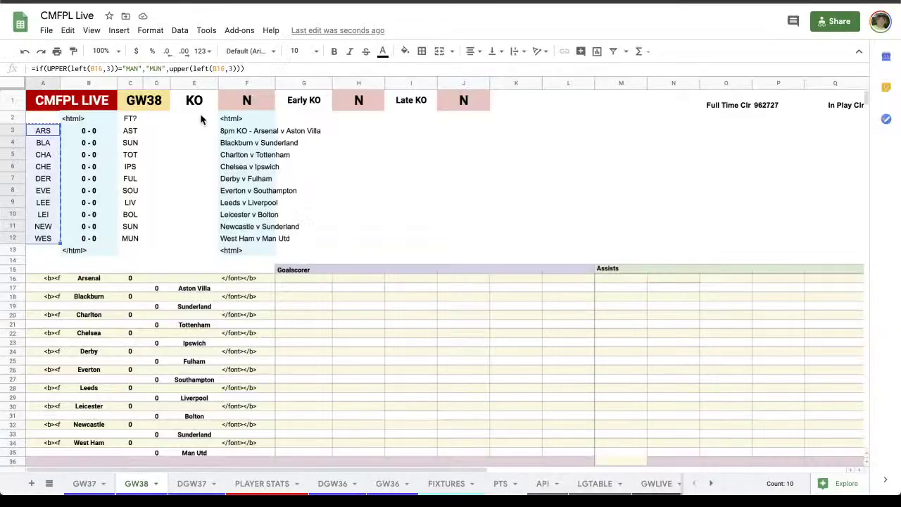
left_click_drag(130, 131, 132, 243)
key("ctrl+c")
key("ctrl+Tab")
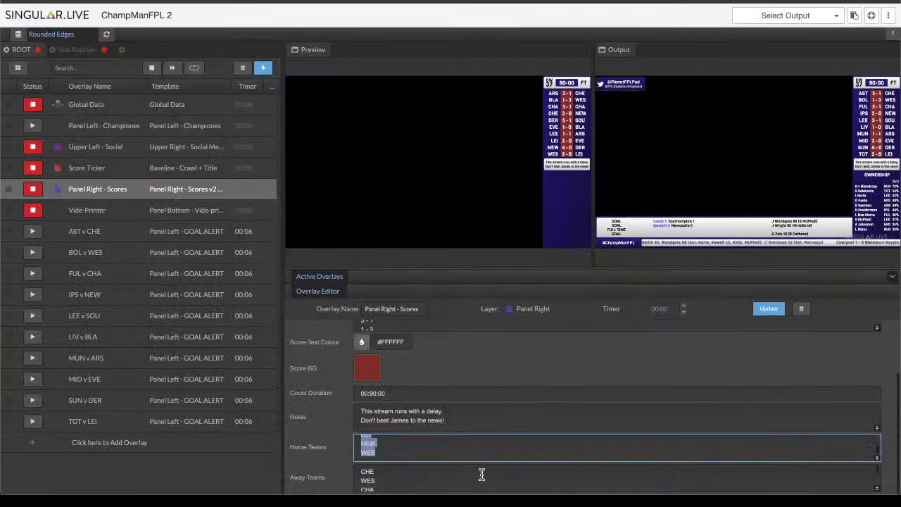
key("ctrl+v")
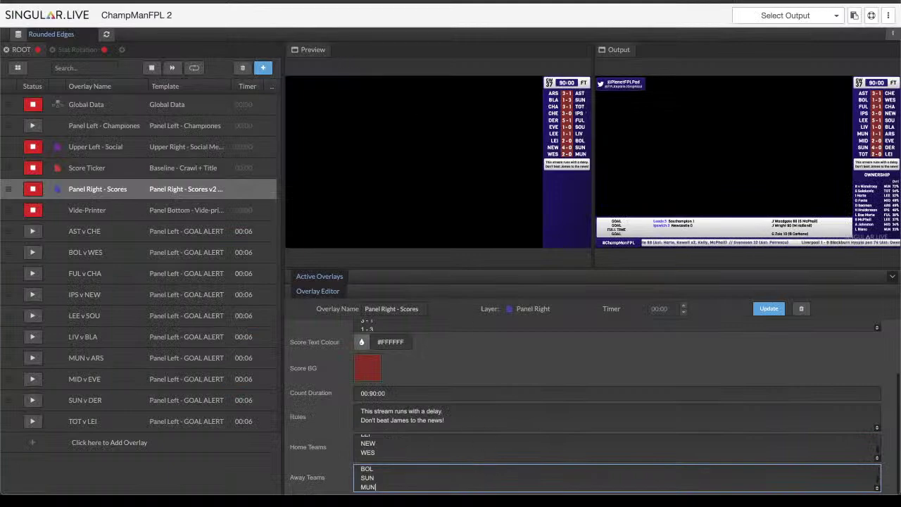
Replace the overlay's Scores with the score block in B2:B13 of the GW38 sheet, including both html tags, and update the output.
key("ctrl+Tab")
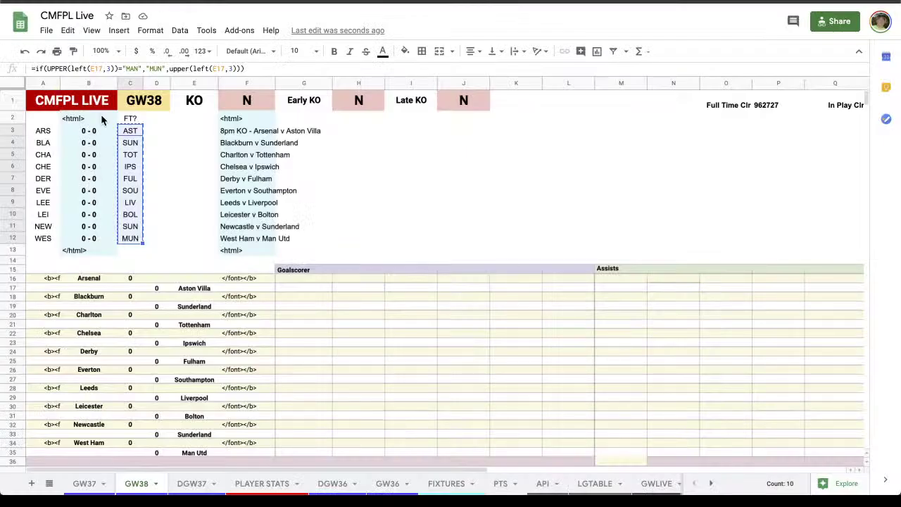
left_click_drag(89, 118, 95, 248)
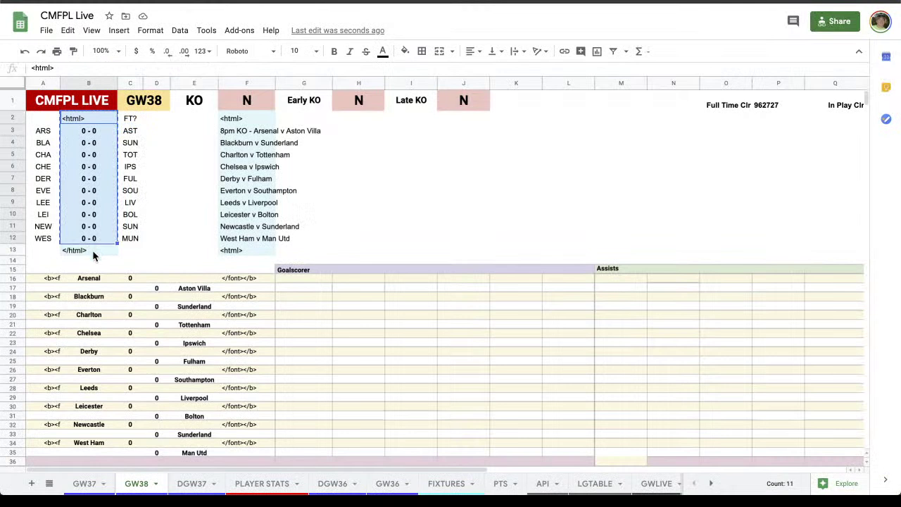
key("ctrl+c")
left_click_drag(89, 119, 91, 250)
key("alt+Tab")
left_click(509, 324)
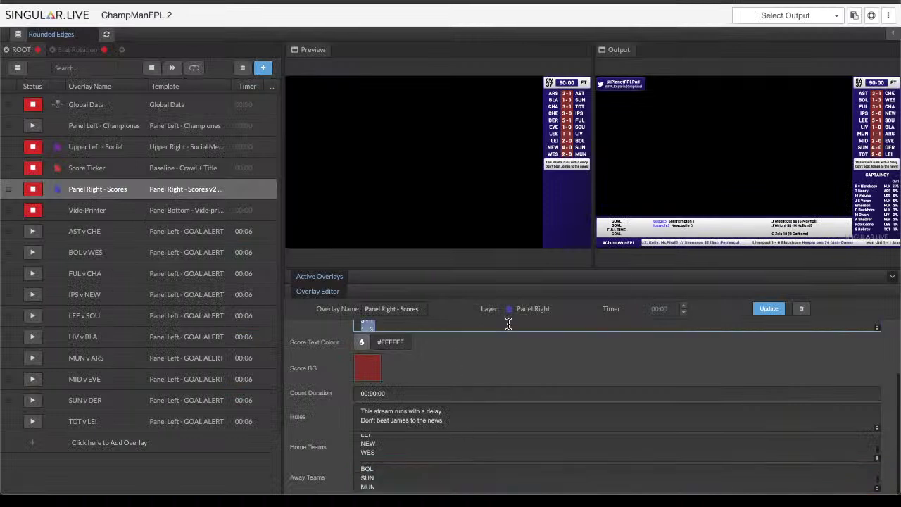
key("ctrl+v")
left_click(764, 313)
Set the scores overlay's score background to the solid colour cccccc.
left_click(372, 374)
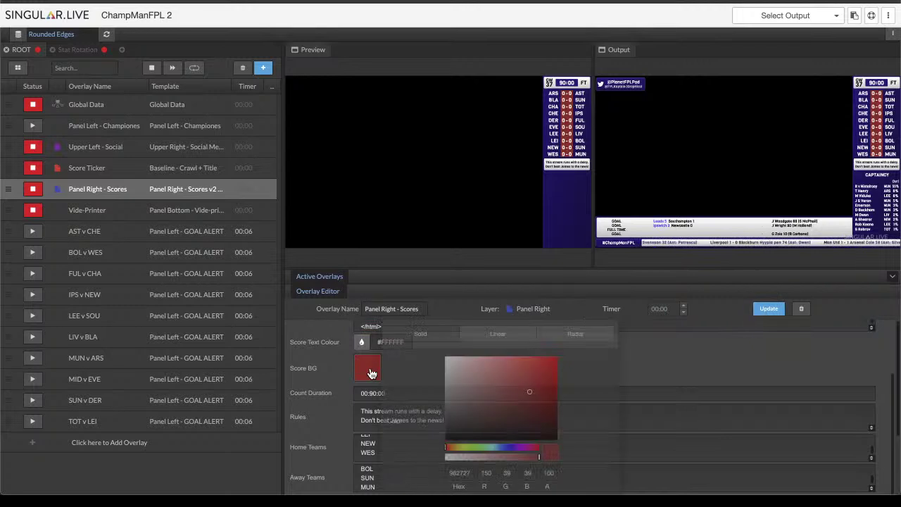
double_click(458, 473)
type("c")
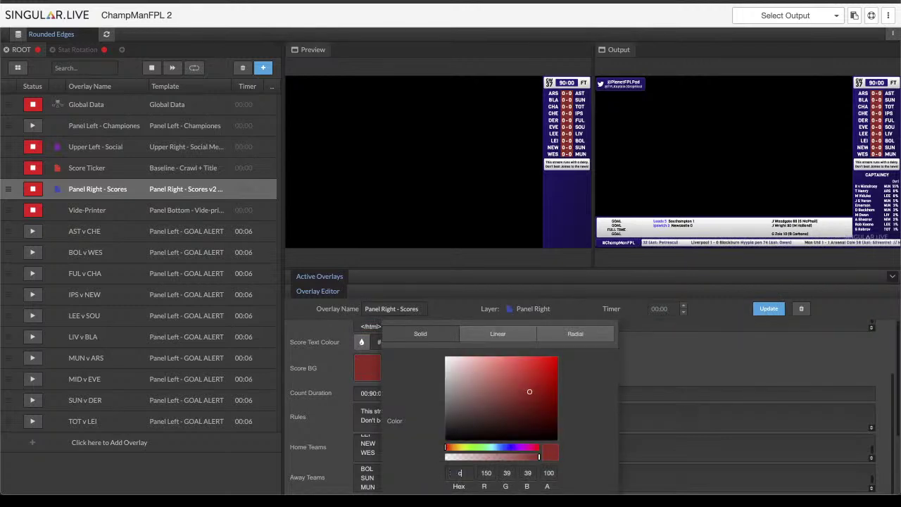
type("ccccc")
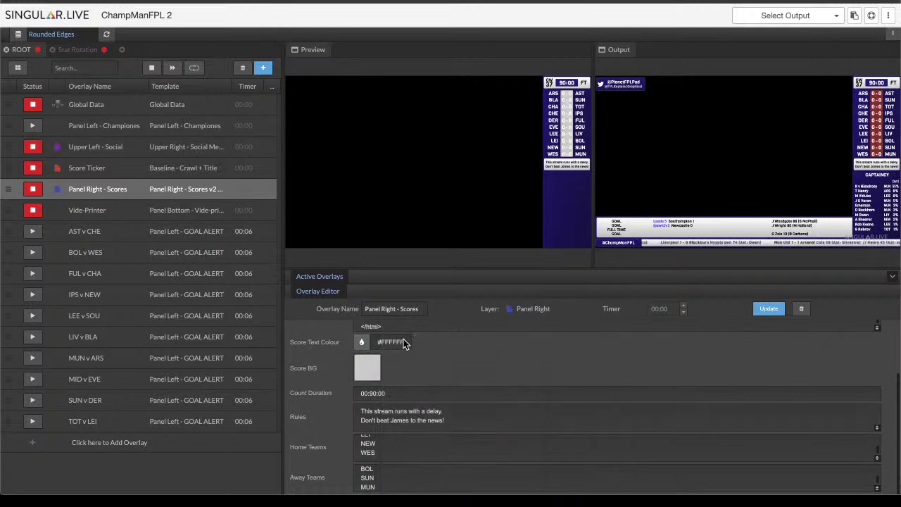
Set the score text colour to #000000 and update the scores overlay in the output.
left_click(391, 343)
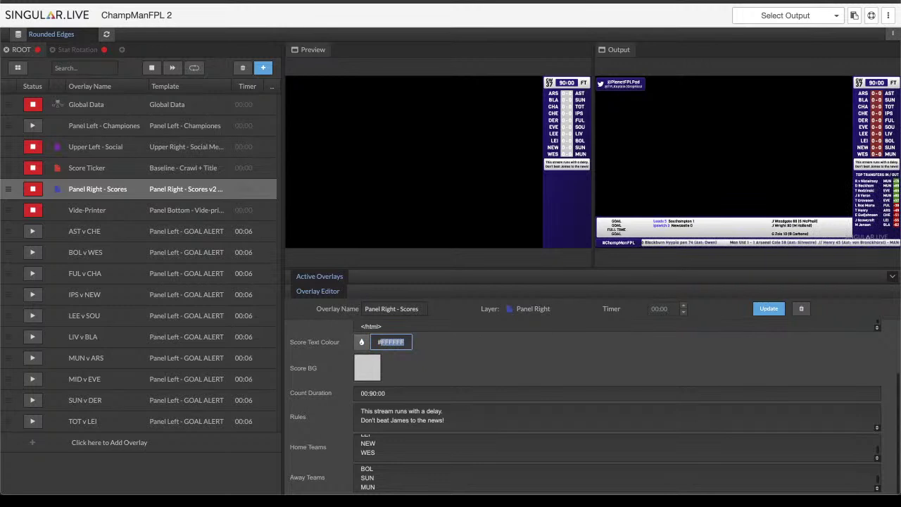
type("#00000")
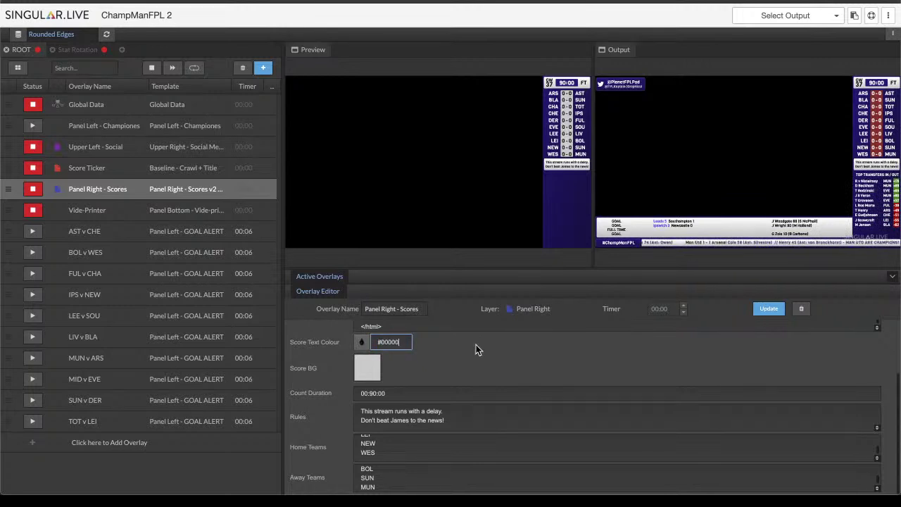
type("0")
left_click(510, 347)
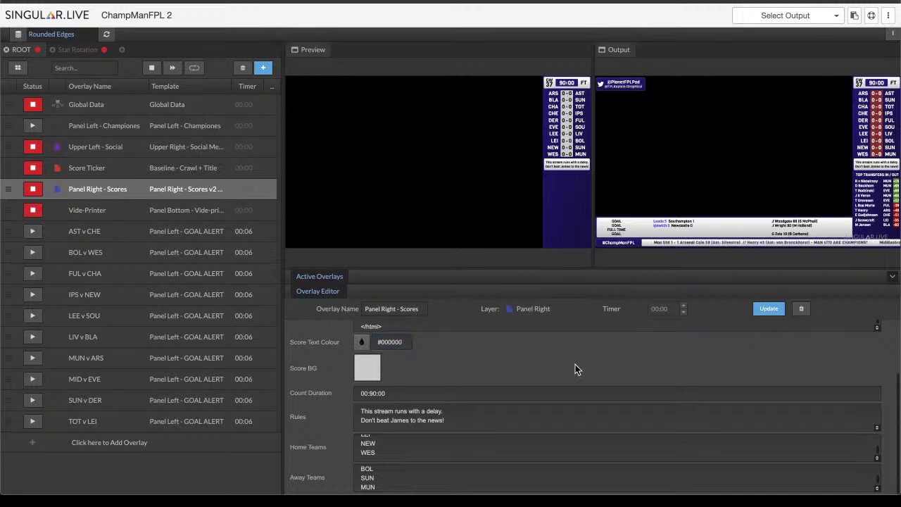
left_click(775, 313)
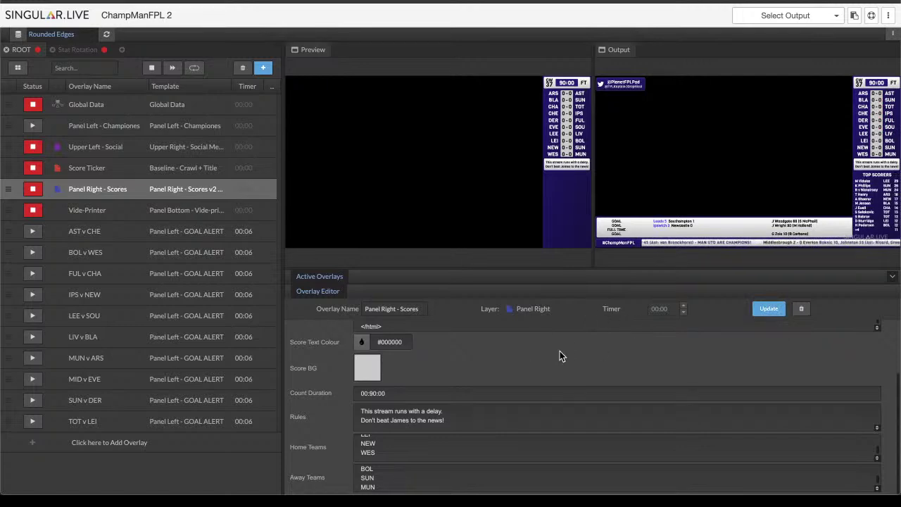
Switch to OBS, make Scene 3 the active scene and return to Singular.Live.
key("super+Tab")
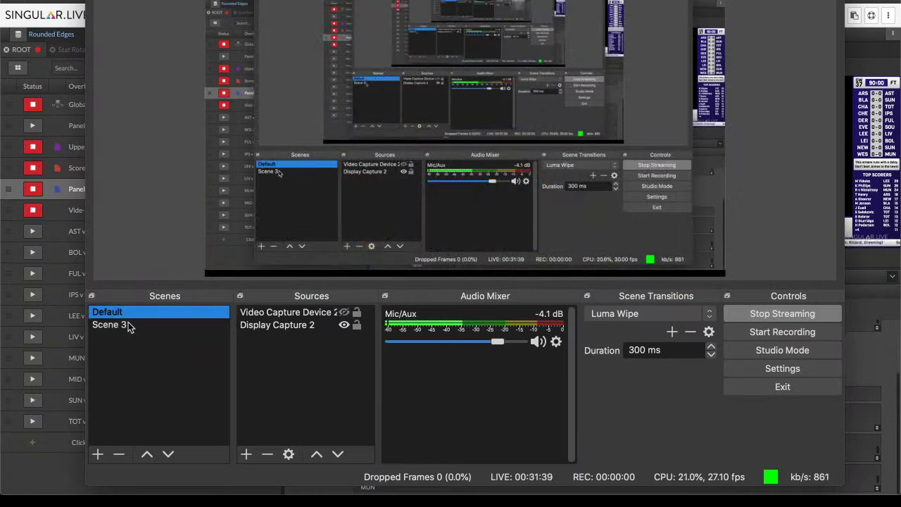
left_click(121, 325)
key("super+Tab")
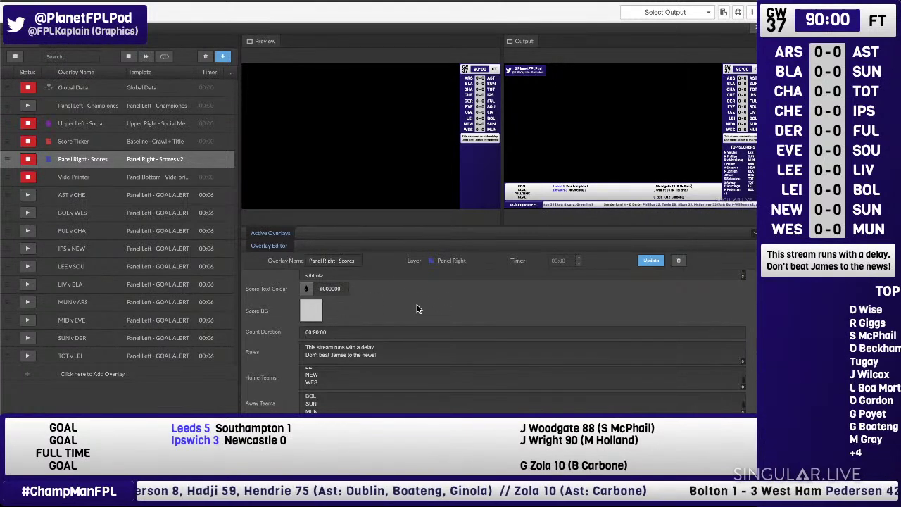
Set the scores overlay's game week to 38 and its half to 1ST.
scroll(416, 309, "up", 2)
left_click(344, 281)
key("BackSpace")
type("8")
key("Tab")
type("1s")
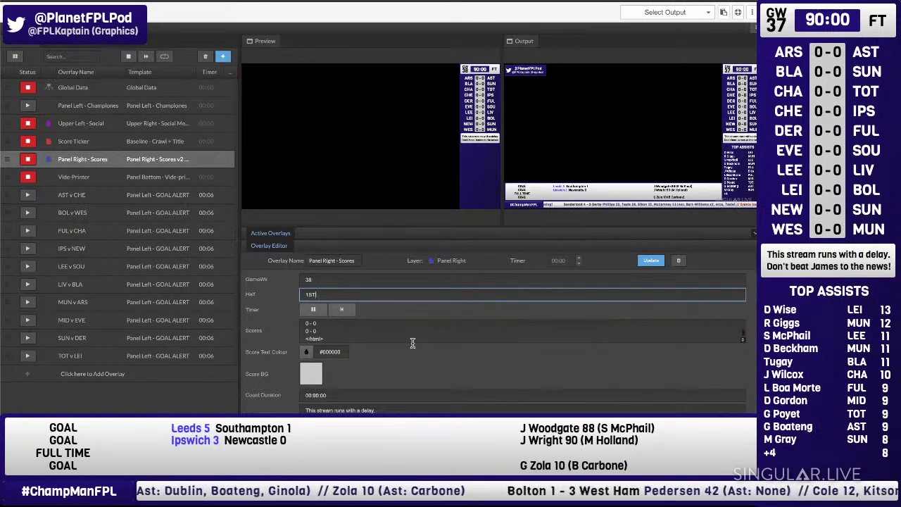
Confirm the scores overlay's half entry as 1st, reset its match timer to zero and start it.
left_click(450, 371)
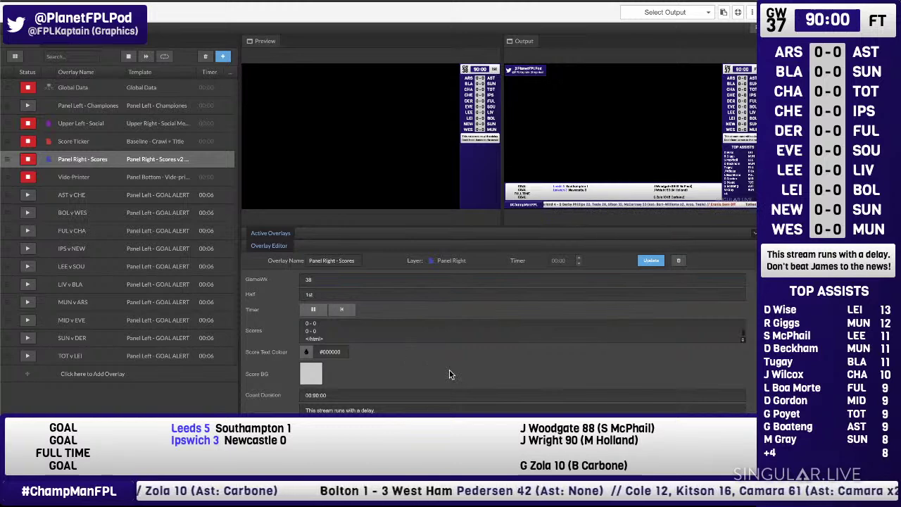
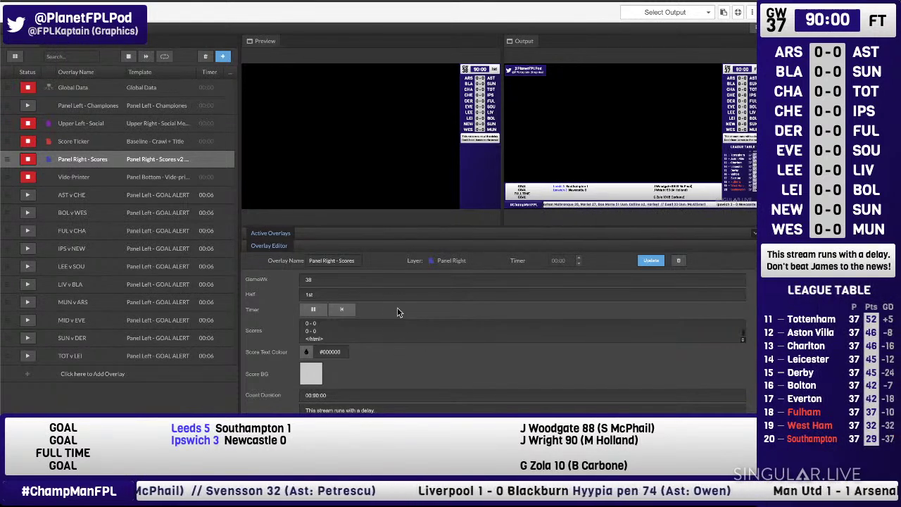
left_click(313, 310)
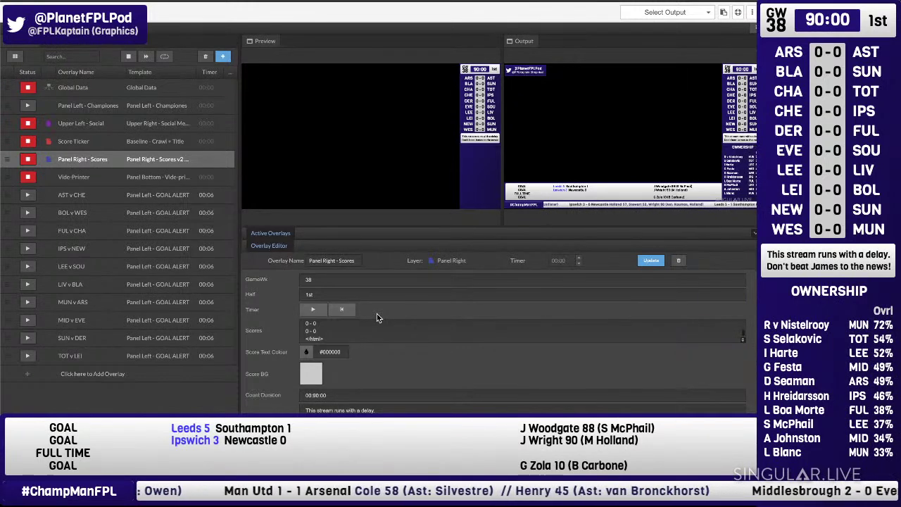
left_click(342, 310)
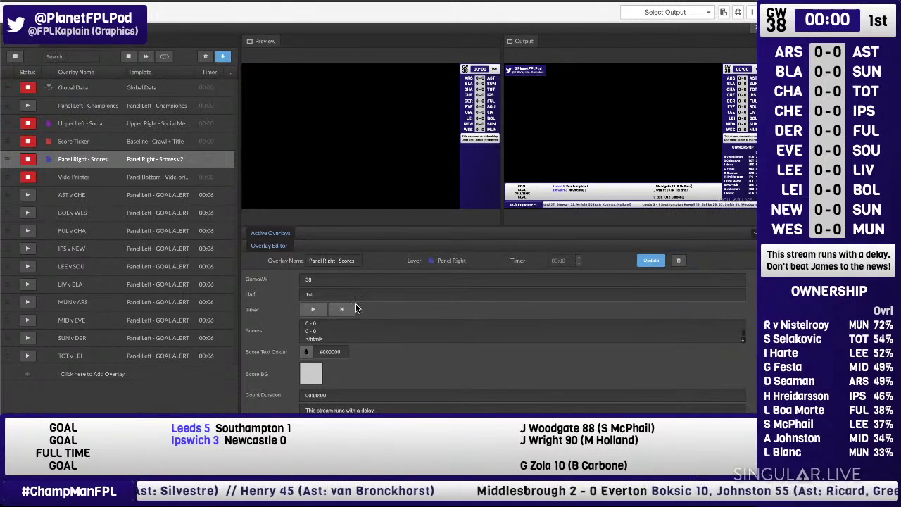
left_click(313, 310)
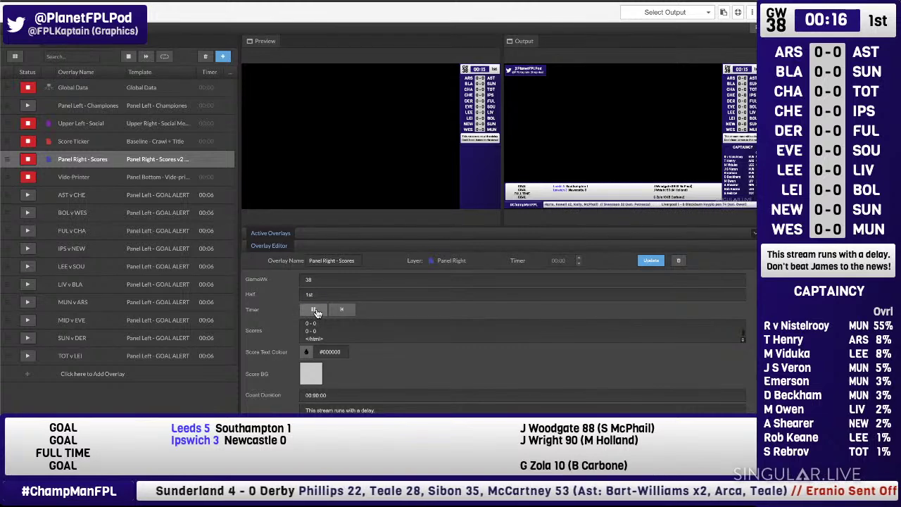
Set the scores overlay's count duration to 00:45:00.
double_click(314, 395)
type("45")
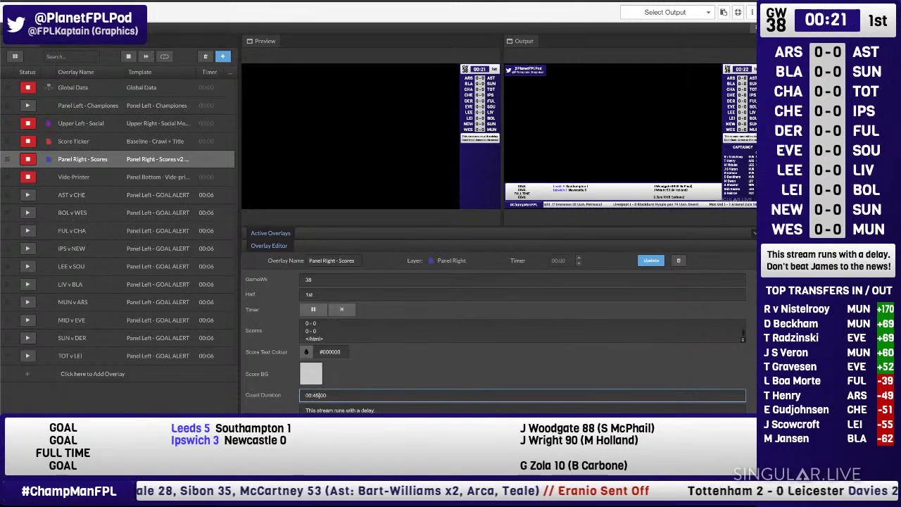
left_click(403, 371)
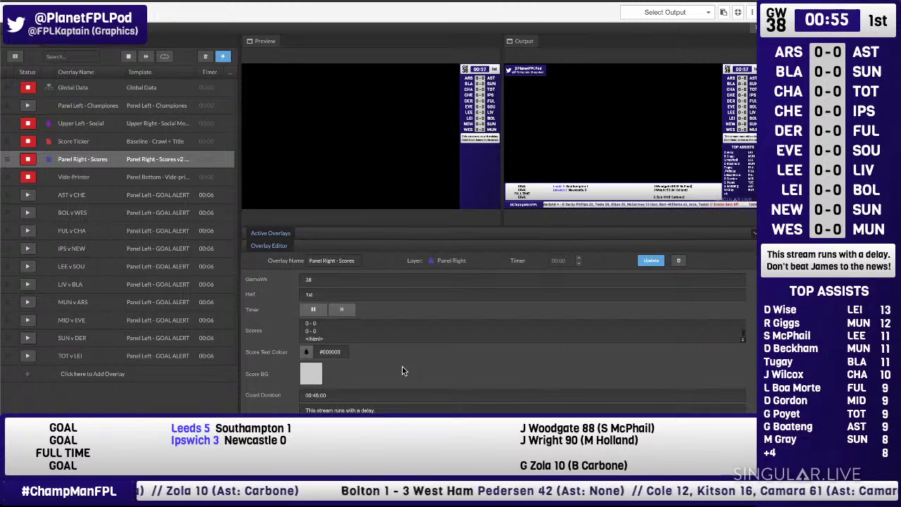
Pause the scores overlay's timer, set its count duration to 00:90:00 and reset the timer to zero.
left_click(314, 309)
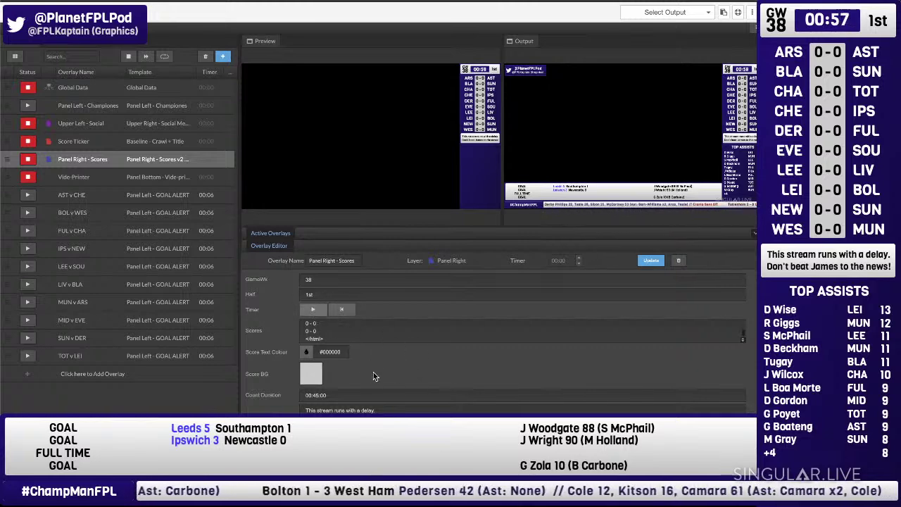
double_click(317, 395)
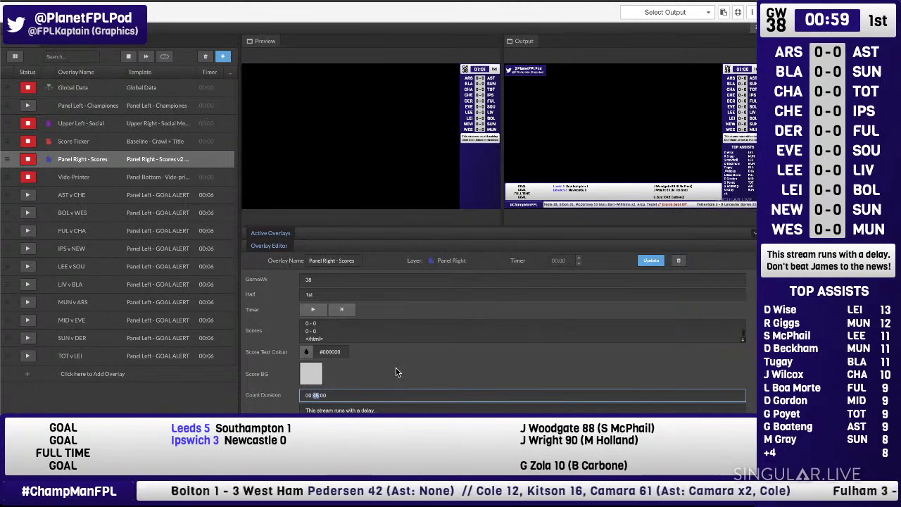
type("90")
left_click(417, 363)
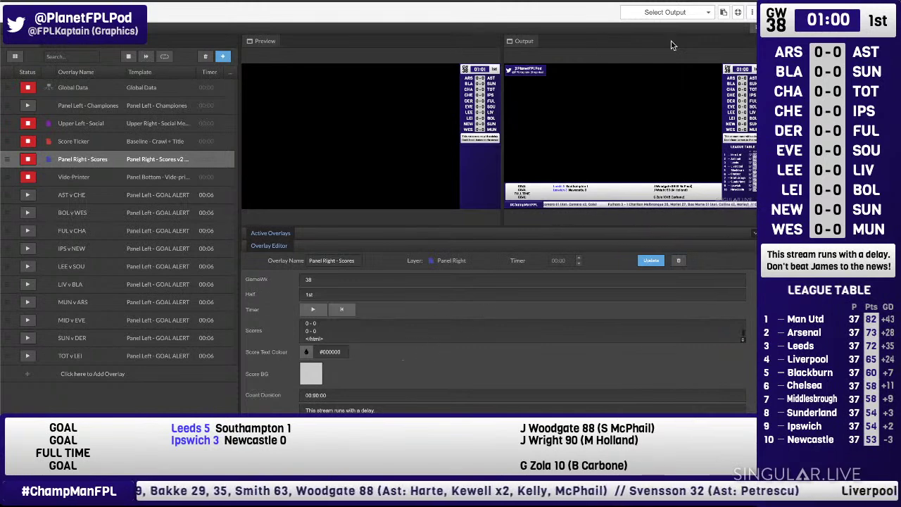
left_click(342, 309)
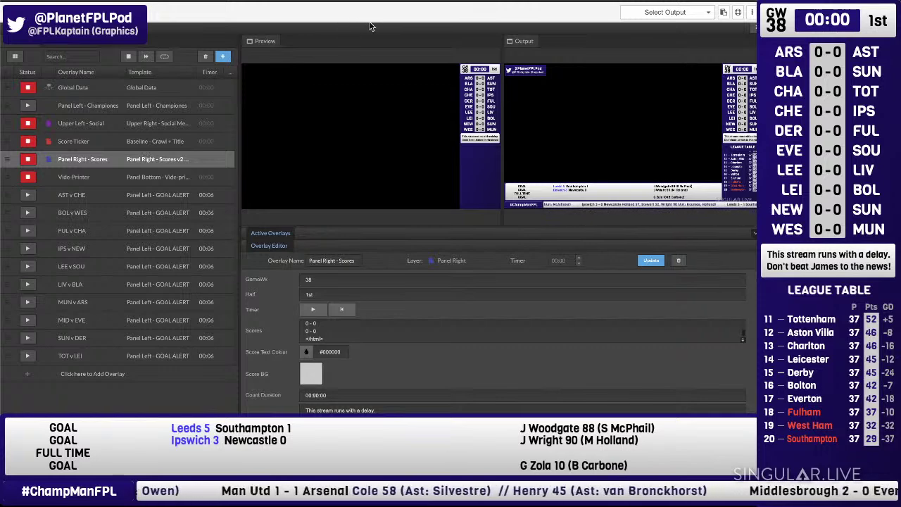
Open the Score Ticker overlay for editing and copy the fixture list F2:F13 from the GW38 sheet.
left_click(81, 144)
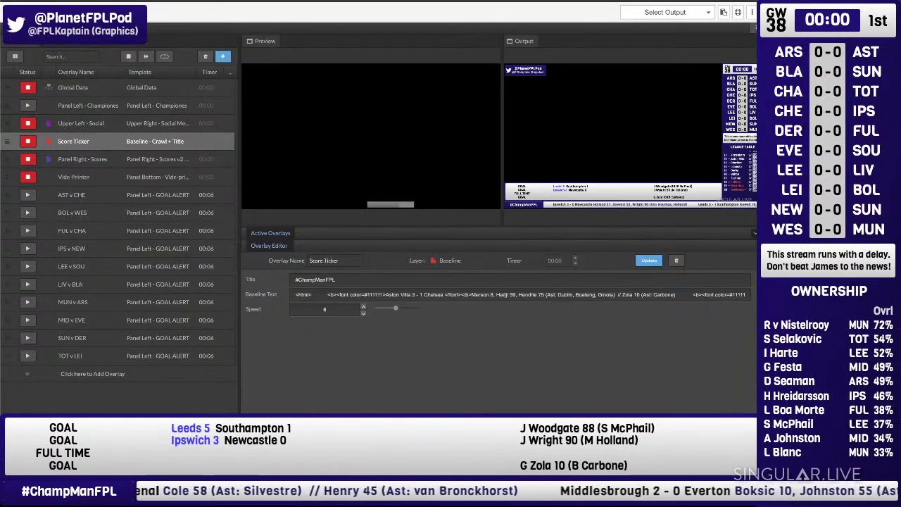
left_click(204, 1)
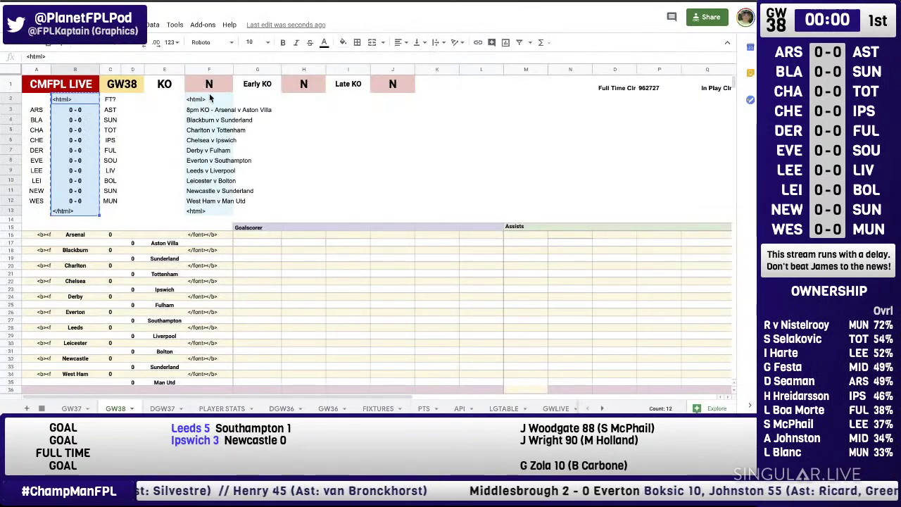
left_click_drag(209, 100, 211, 211)
key("ctrl+c")
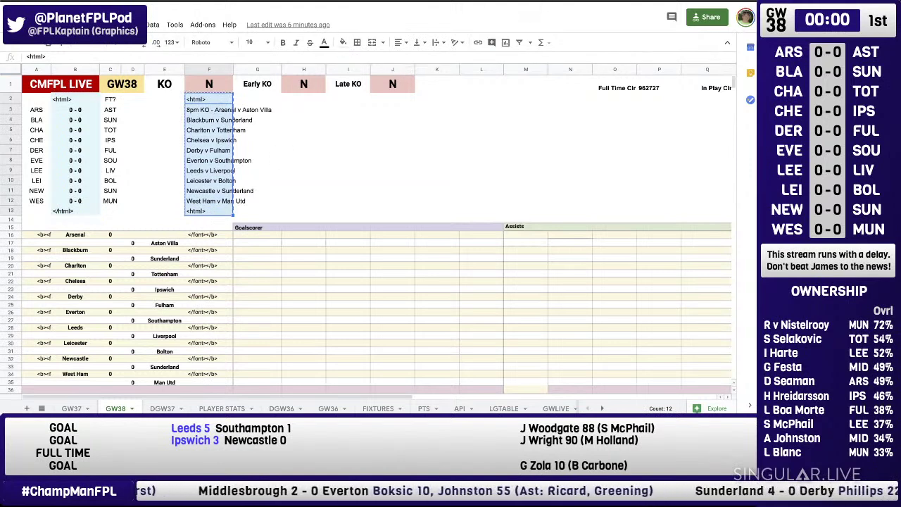
left_click(530, 2)
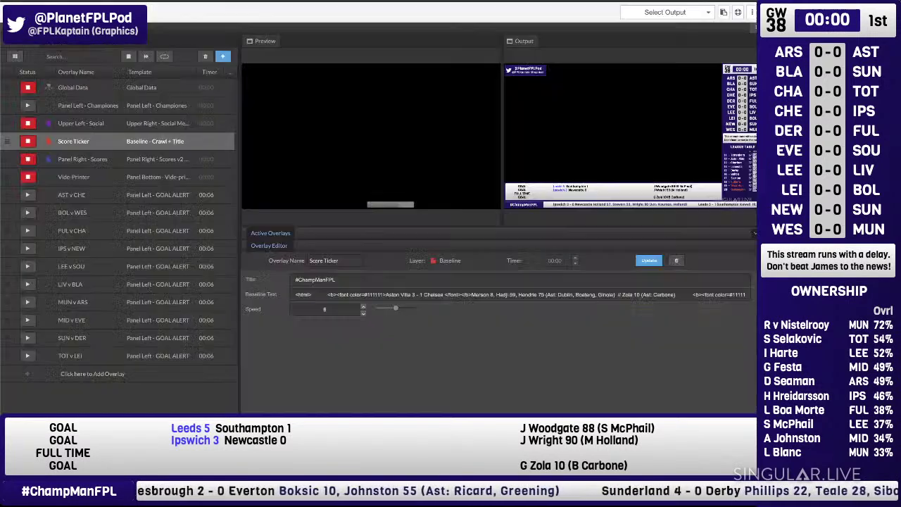
left_click(64, 2)
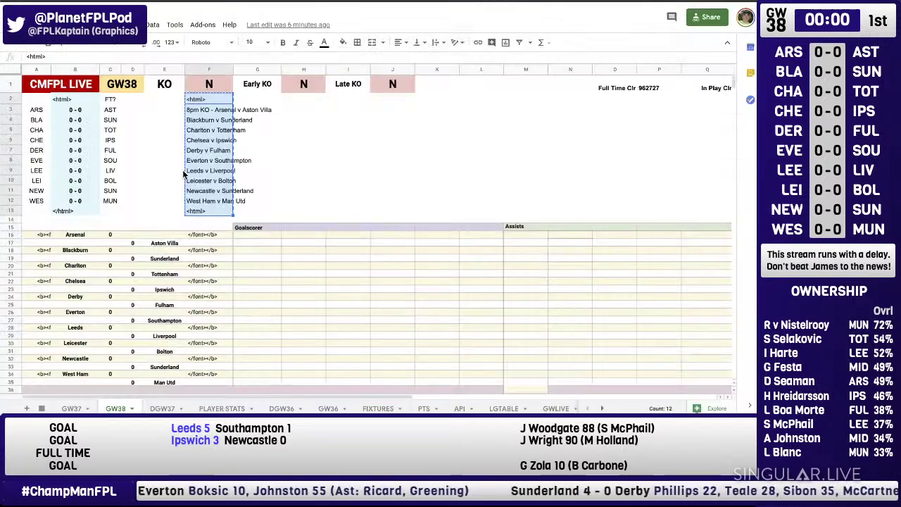
Change the pre-kick-off prefix in cell A40 of the GW38 sheet to "3pm KO -".
scroll(102, 281, "down", 3)
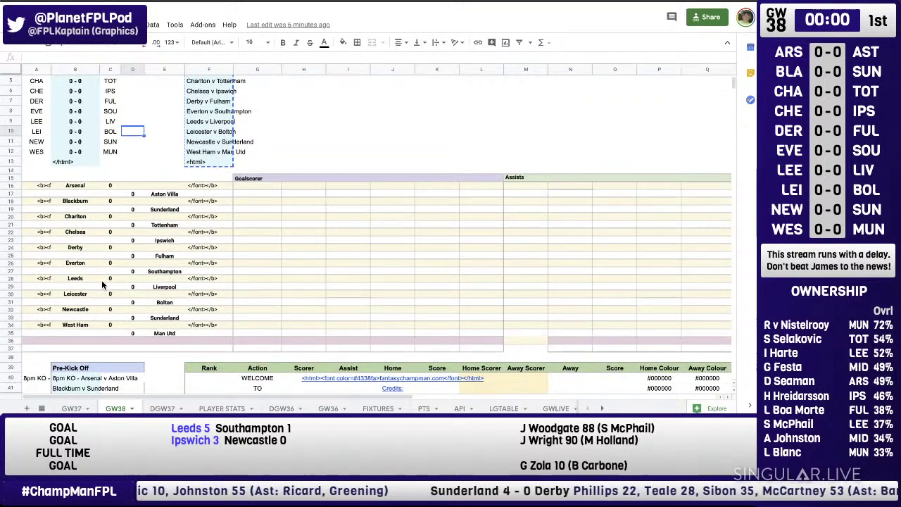
left_click(35, 336)
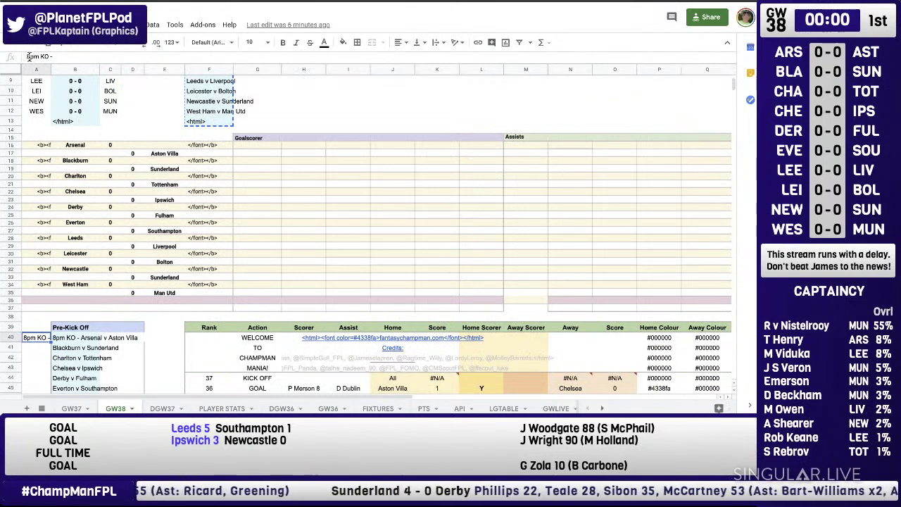
left_click(92, 55)
key("Return")
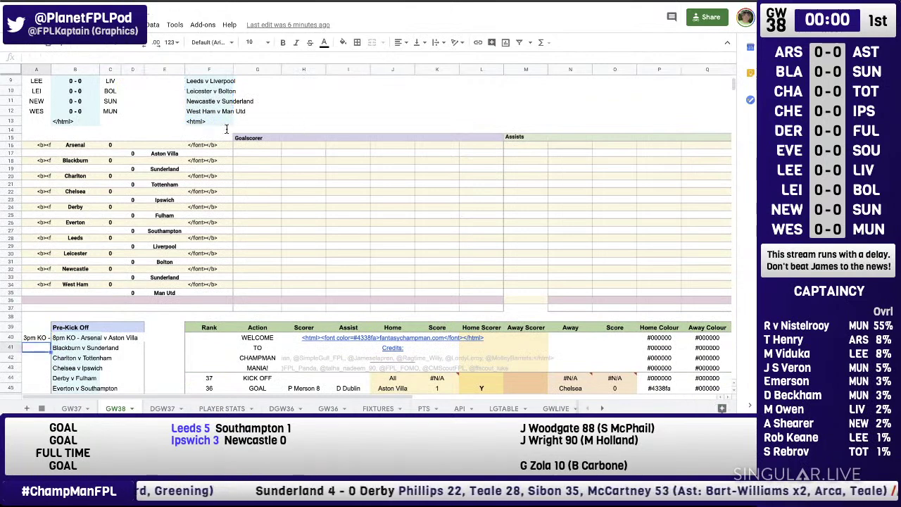
Copy the fixture list F2:F13 into the Score Ticker's baseline text in Singular.Live and update the overlay.
scroll(234, 164, "up", 3)
left_click_drag(203, 99, 210, 214)
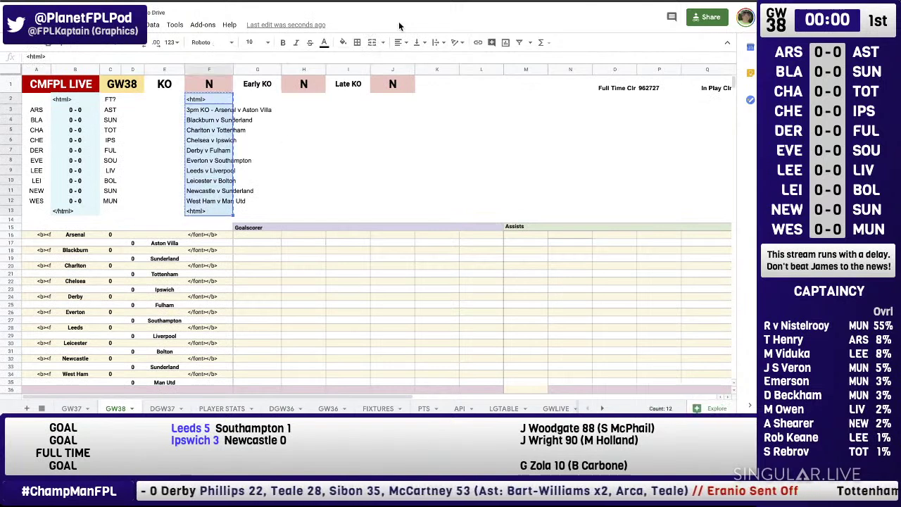
key("alt+Tab")
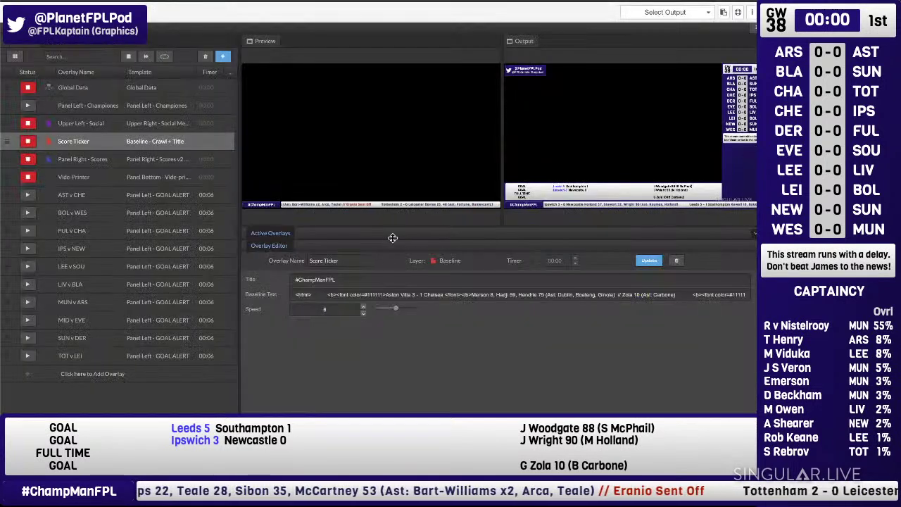
triple_click(416, 294)
key("ctrl+v")
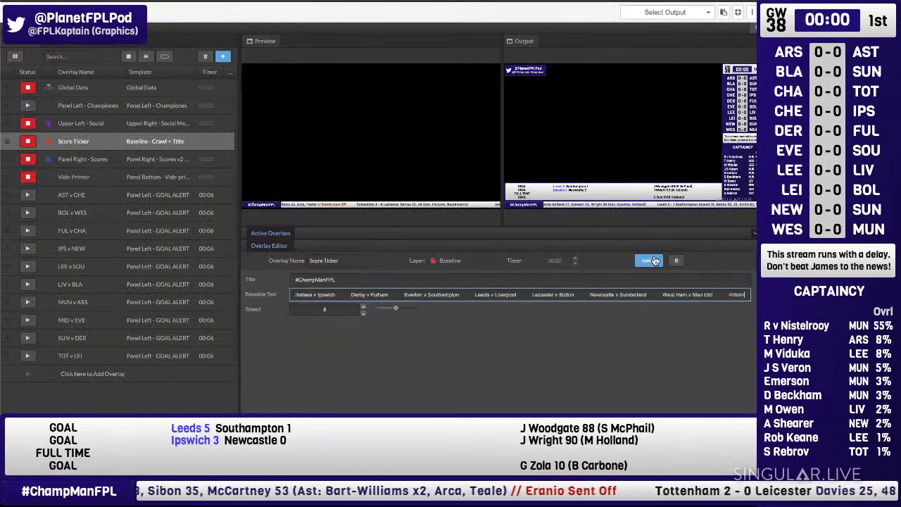
left_click(649, 261)
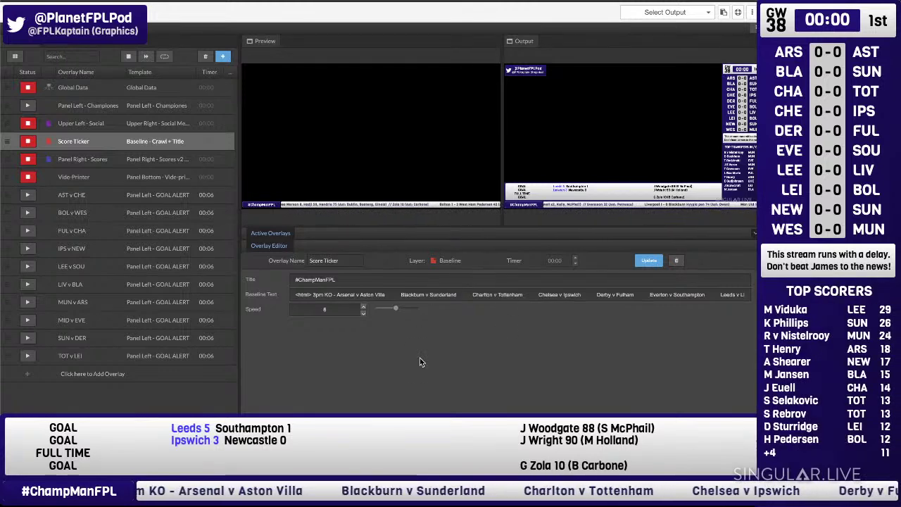
Clear the old match events in the GW38 sheet by filling the empty GOAL row G84:O84 upward to row 45.
key("ctrl+Tab")
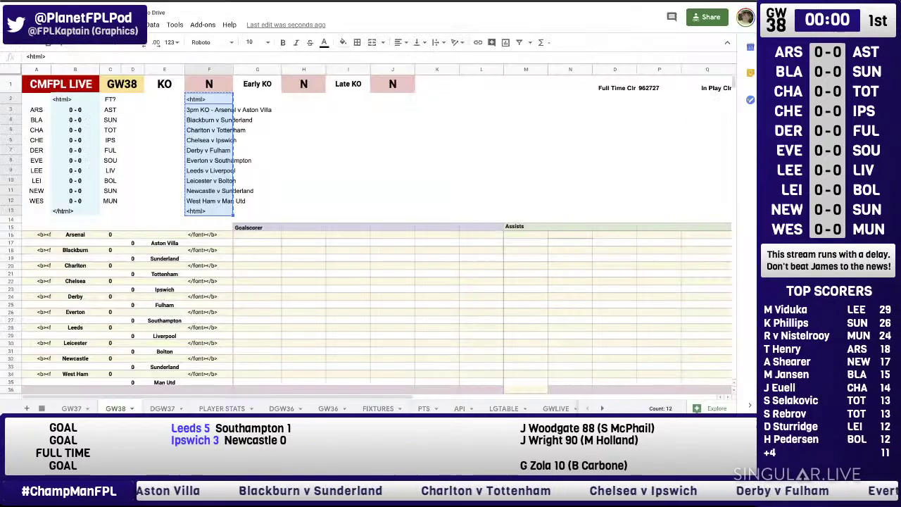
scroll(360, 340, "down", 10)
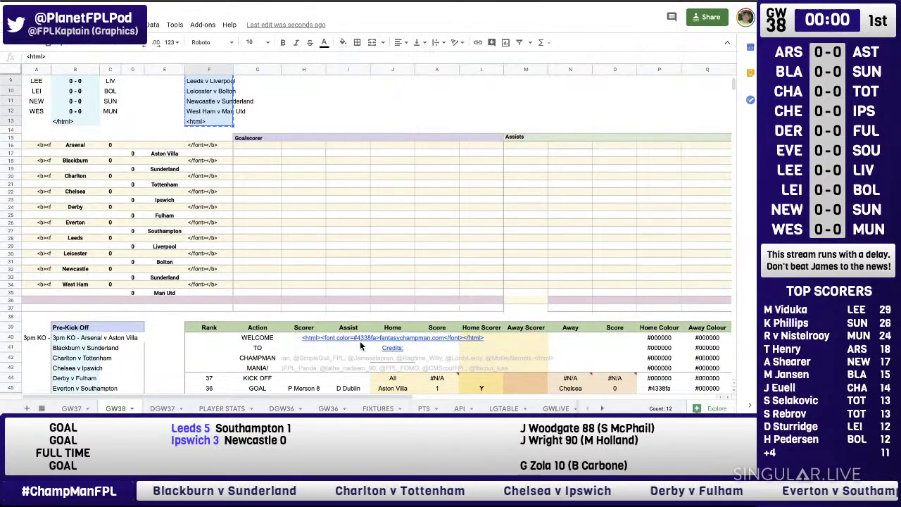
scroll(360, 345, "down", 6)
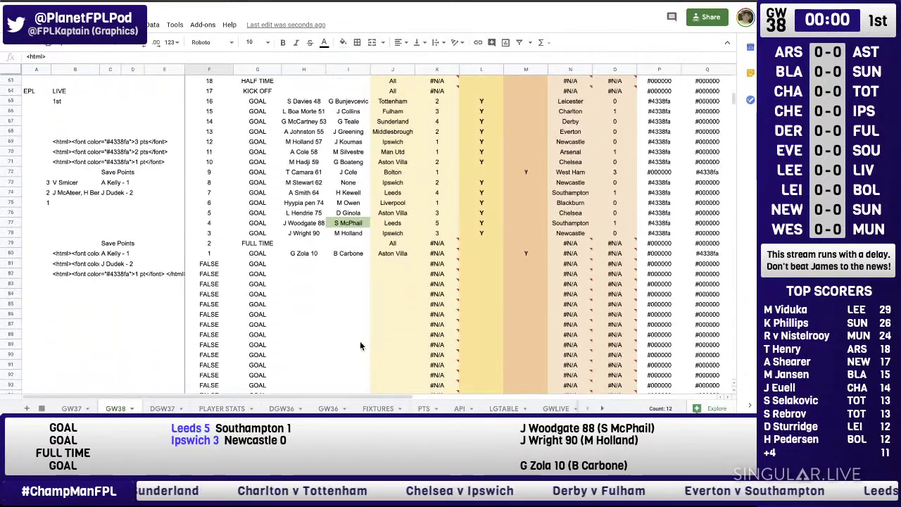
left_click_drag(267, 296, 644, 303)
scroll(641, 92, "up", 3)
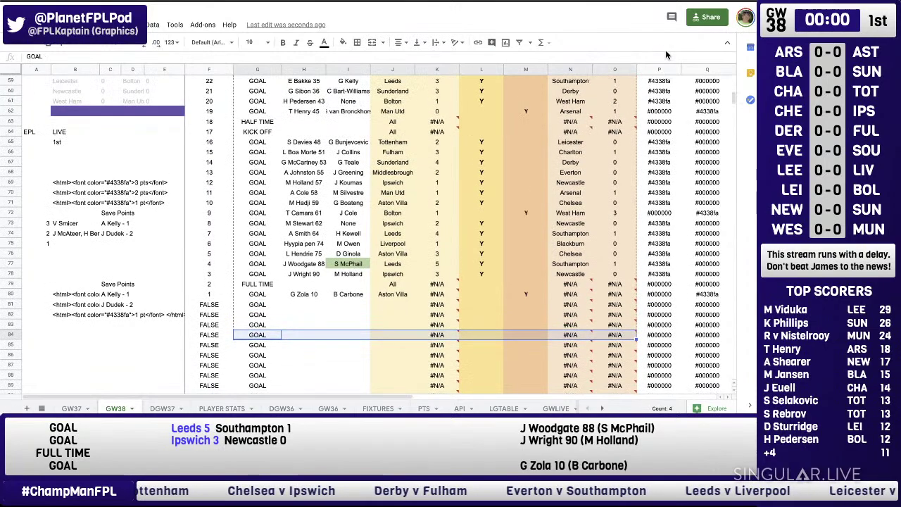
scroll(641, 91, "up", 5)
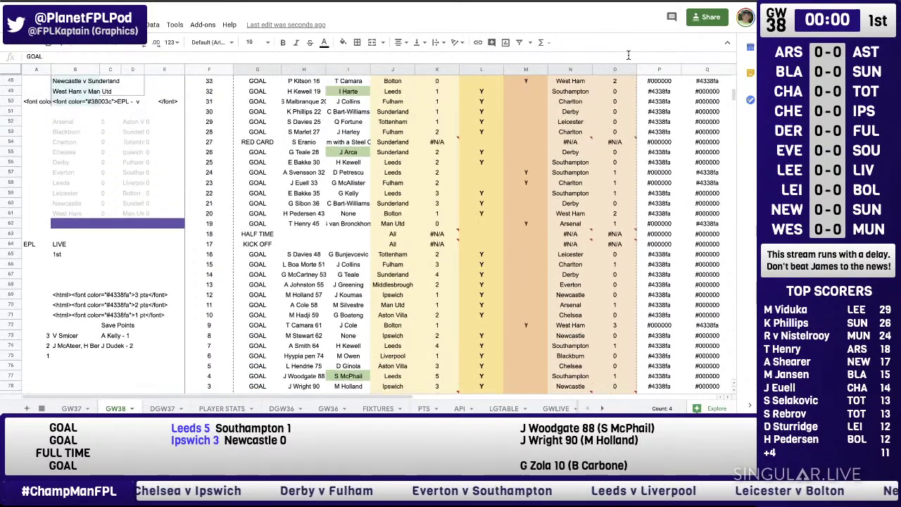
mouse_move(622, 121)
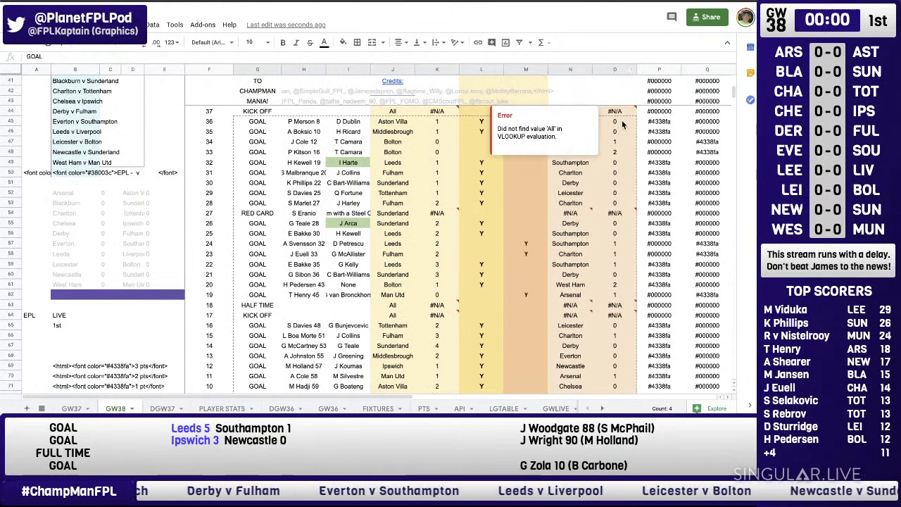
left_click_drag(318, 122, 320, 123)
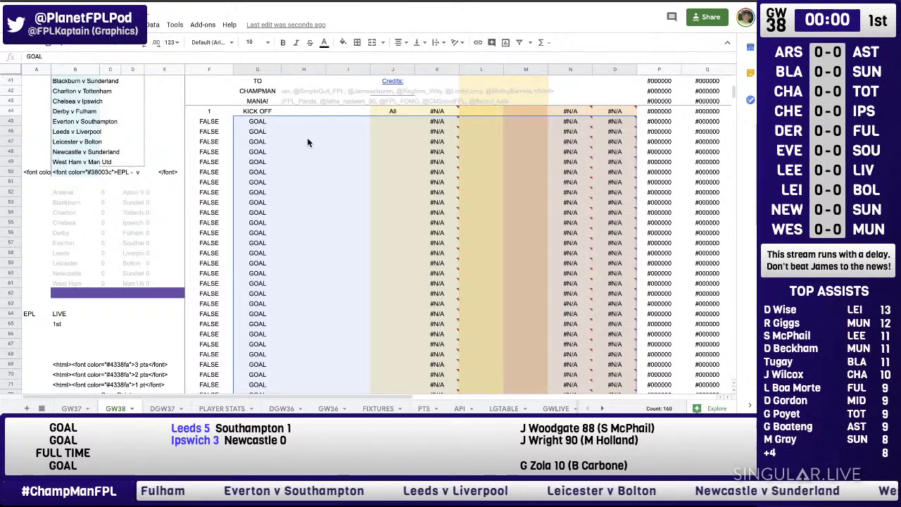
left_click(307, 140)
scroll(329, 235, "down", 1)
scroll(329, 237, "up", 8)
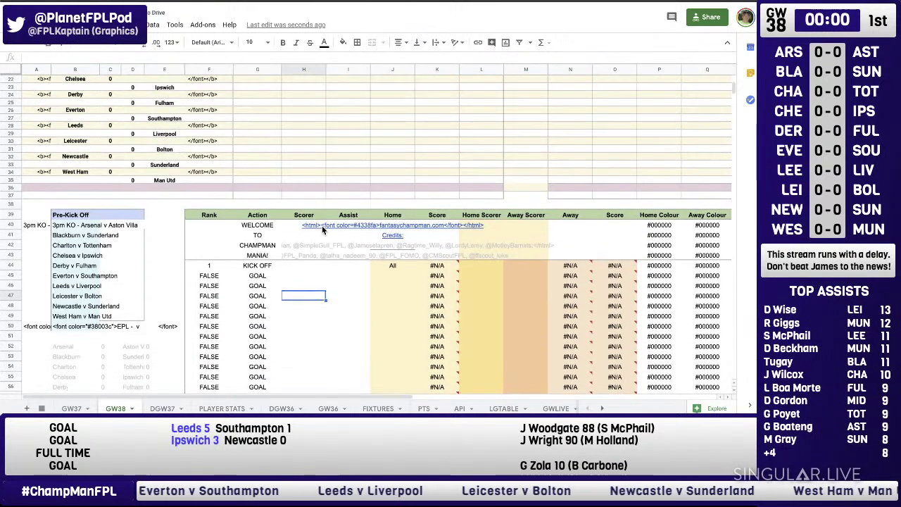
Clear the "All" entry in J44 and rank the welcome rows 1, 2, 3 and 4 from F43 up to F40.
left_click(220, 281)
left_click(391, 281)
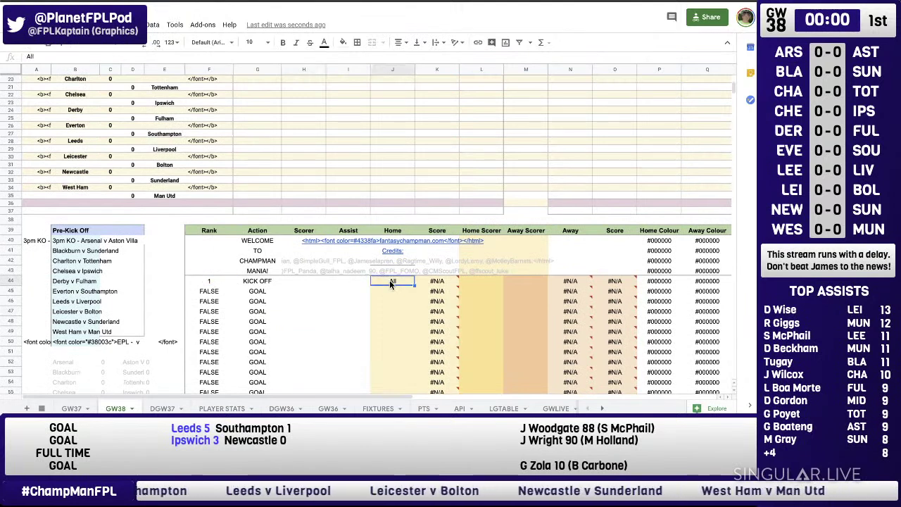
left_click(218, 270)
type("1")
key("Up")
type("2")
key("Up")
type("3")
key("Up")
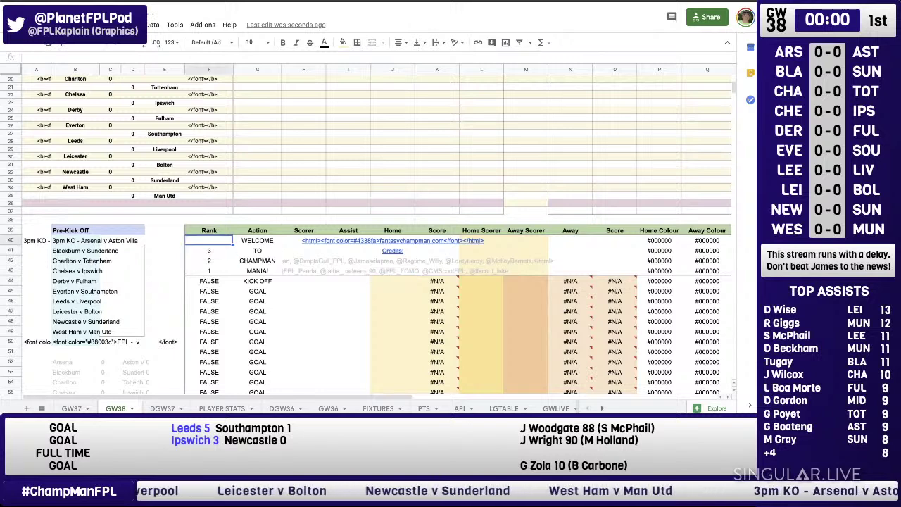
type("4")
Replace the action text of the rank 1 welcome row in G43 with "GW38".
key("Right")
key("Down")
key("Down")
key("Down")
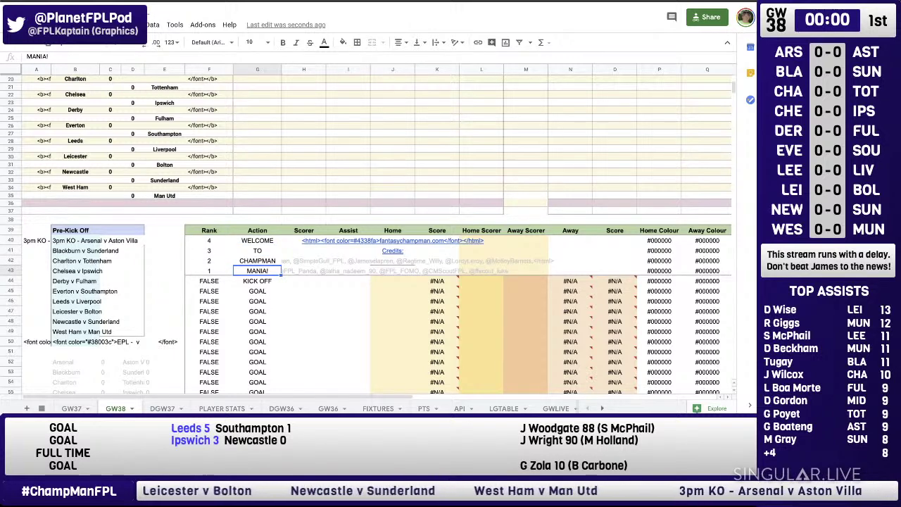
key("Right")
key("Right")
key("Right")
key("Up")
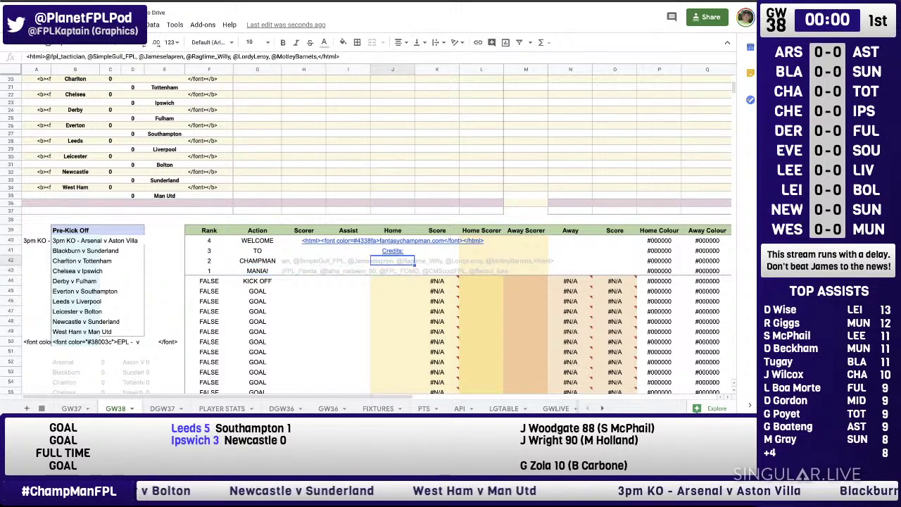
key("Left")
key("Left")
key("Left")
key("Down")
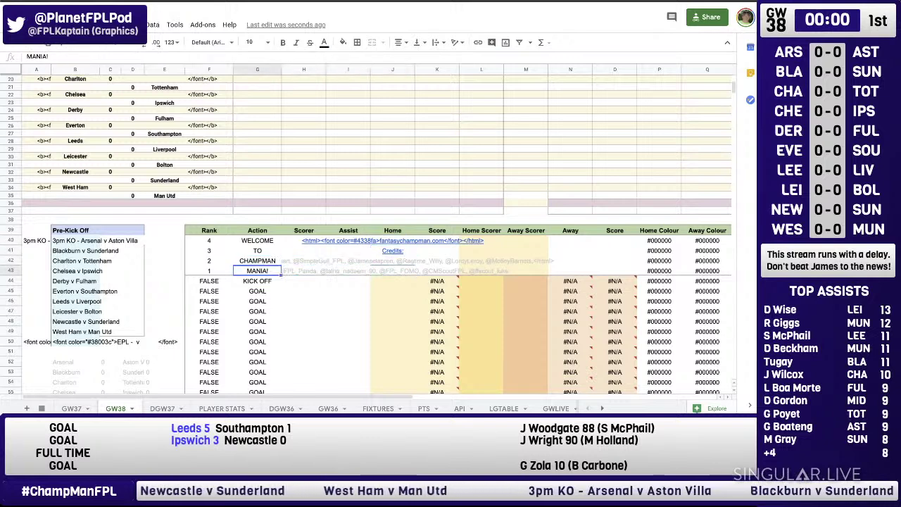
key("Up")
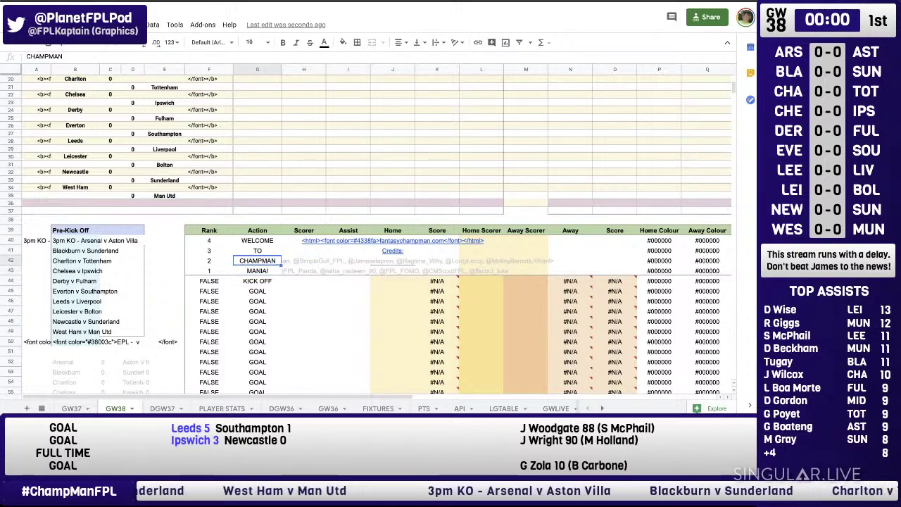
key("Down")
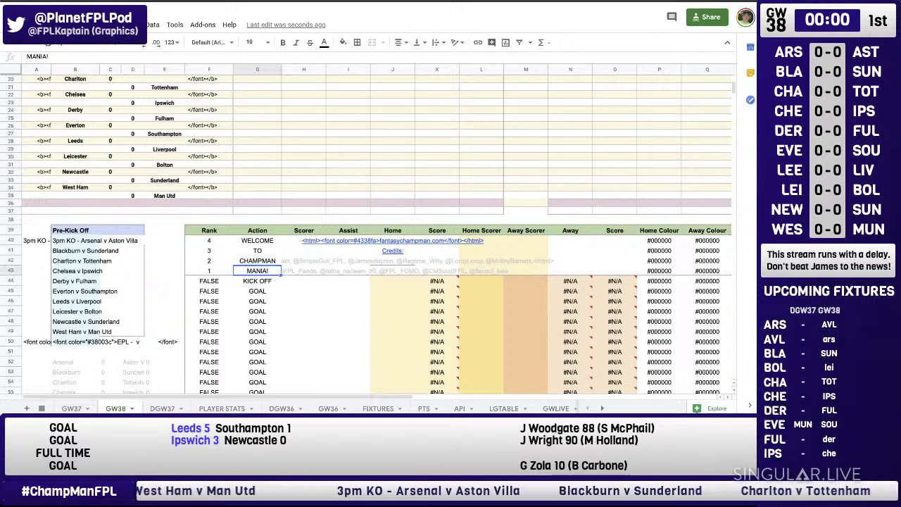
type("GW38")
key("Return")
Extend the action text of the rank 2 welcome row in G42 to "CHAMPMANFPL".
key("Up")
key("Up")
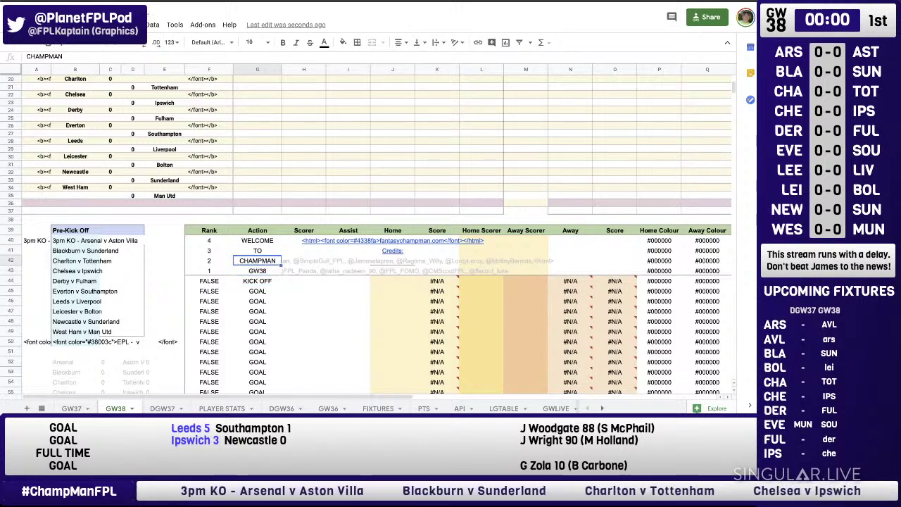
left_click(95, 55)
type("FPL")
key("Return")
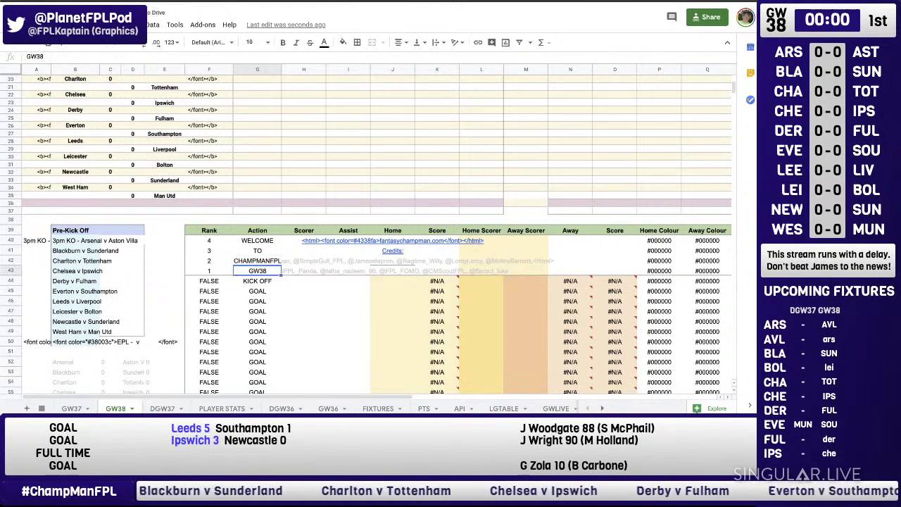
key("Up")
key("Up")
key("Up")
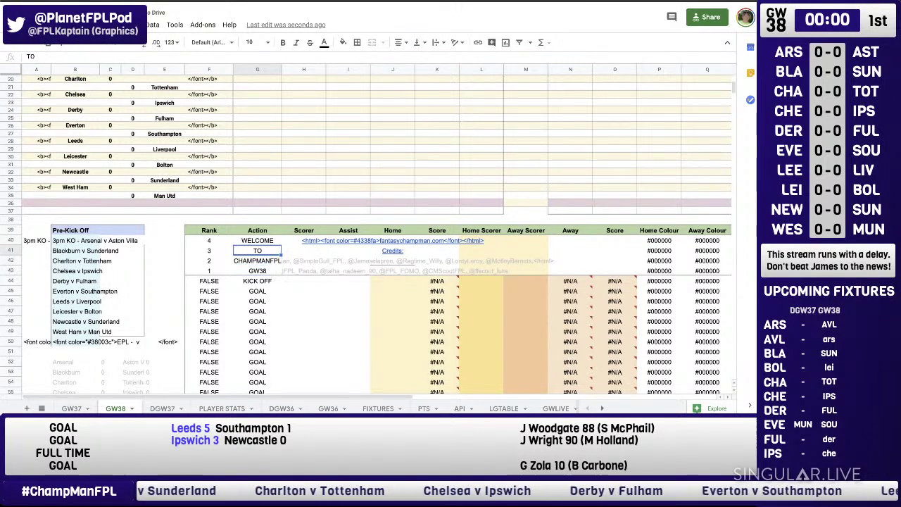
key("Down")
key("Down")
key("Down")
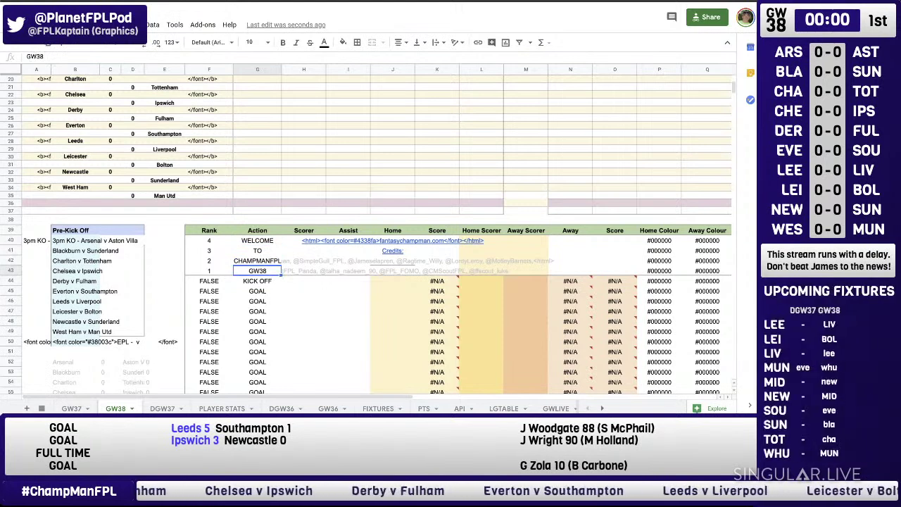
key("Right")
key("Right")
key("Right")
key("Up")
key("Up")
key("Up")
key("Down")
key("Down")
key("Down")
key("Down")
key("Left")
key("Left")
key("Left")
key("Right")
key("Right")
key("Right")
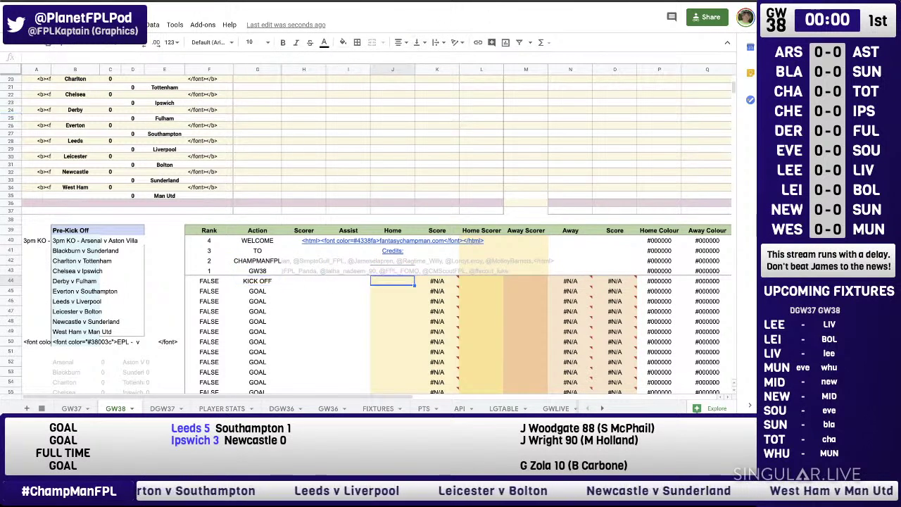
key("alt+Tab")
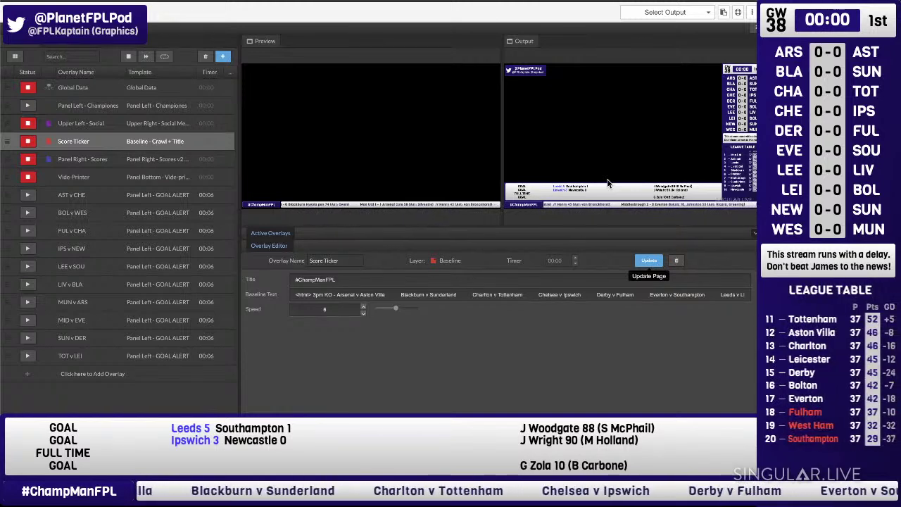
key("alt+Tab")
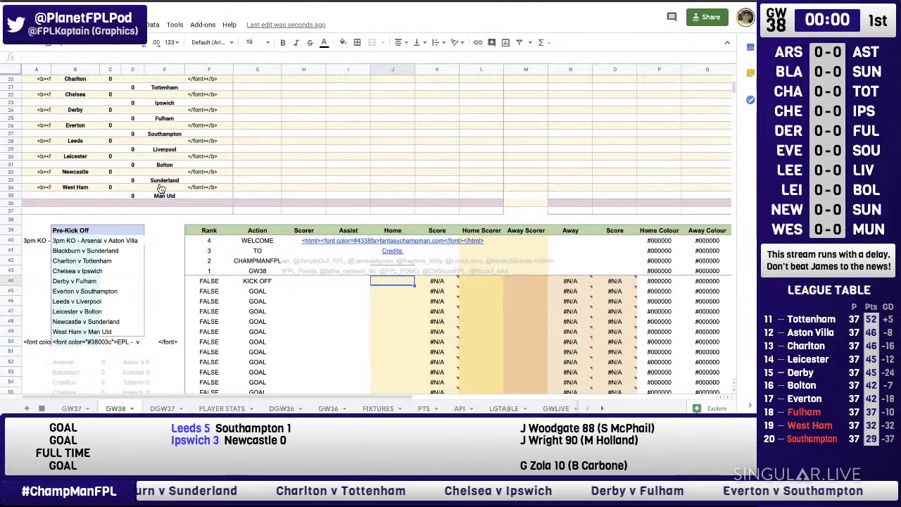
Copy the closing <html> tag from F13 at the end of the fixture list into F14.
scroll(307, 169, "down", 5)
scroll(307, 169, "up", 10)
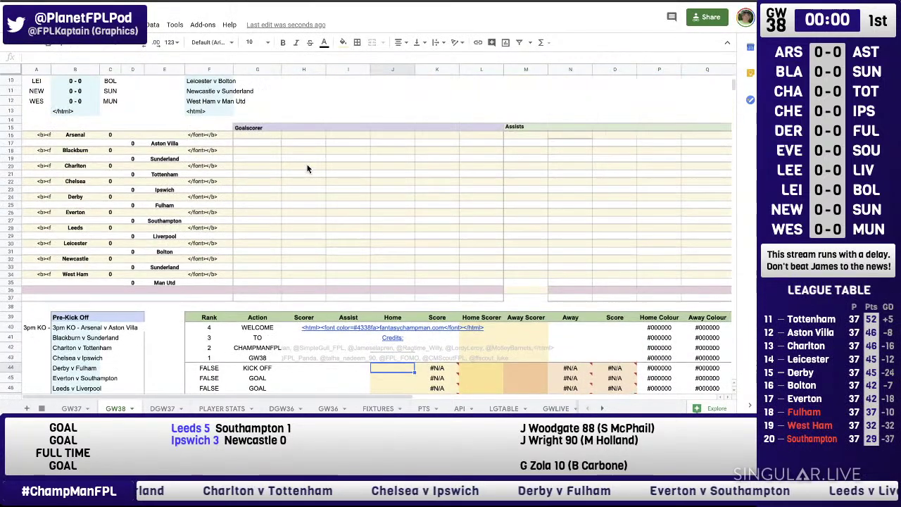
left_click(205, 215)
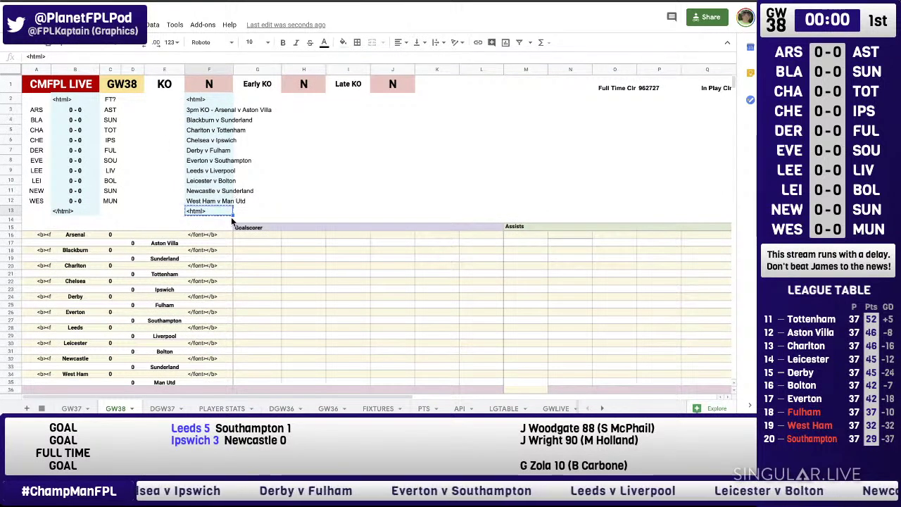
key("Down")
key("Up")
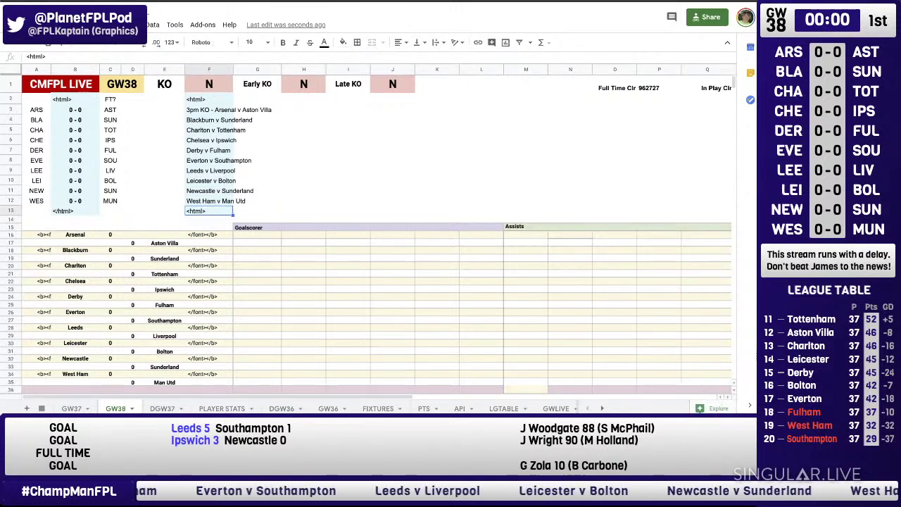
type("<html>")
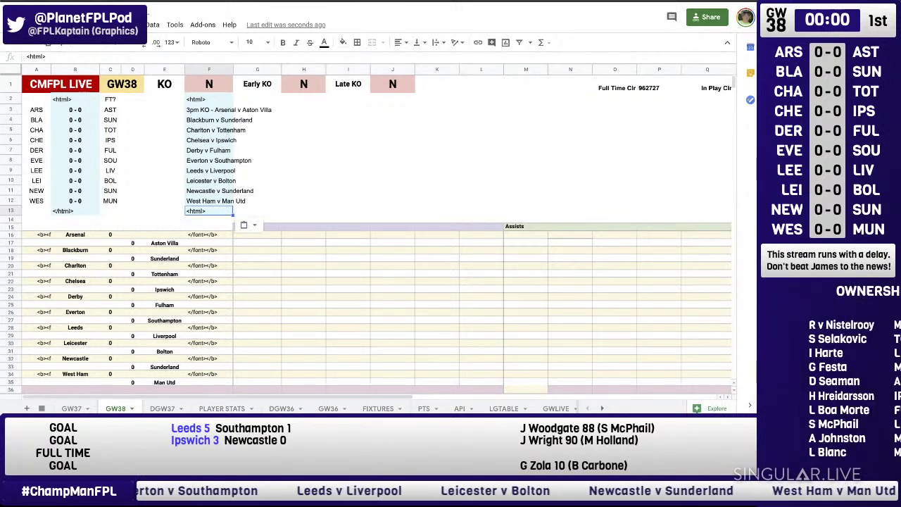
Replace the tag in F13 with the ticker message "- Watford & Millwall are Promoted -".
type("Watford & Millwall are Promoted")
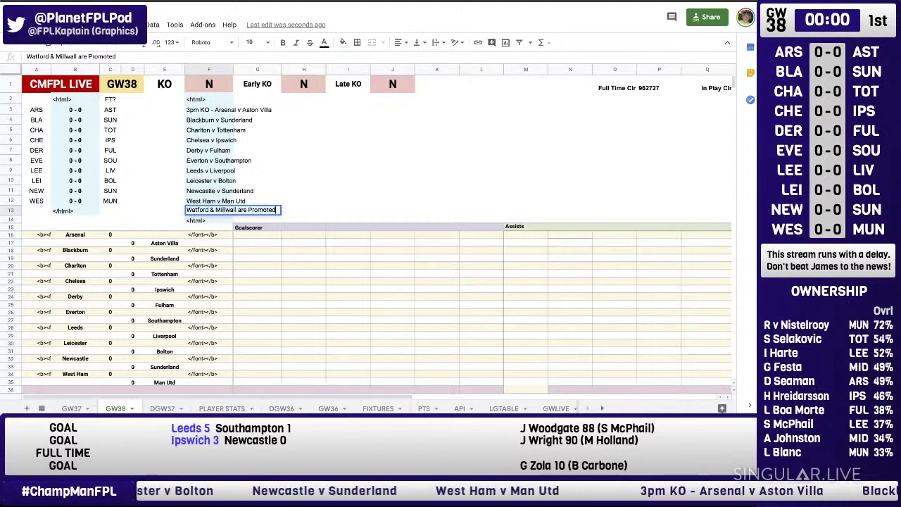
key("Return")
left_click(204, 213)
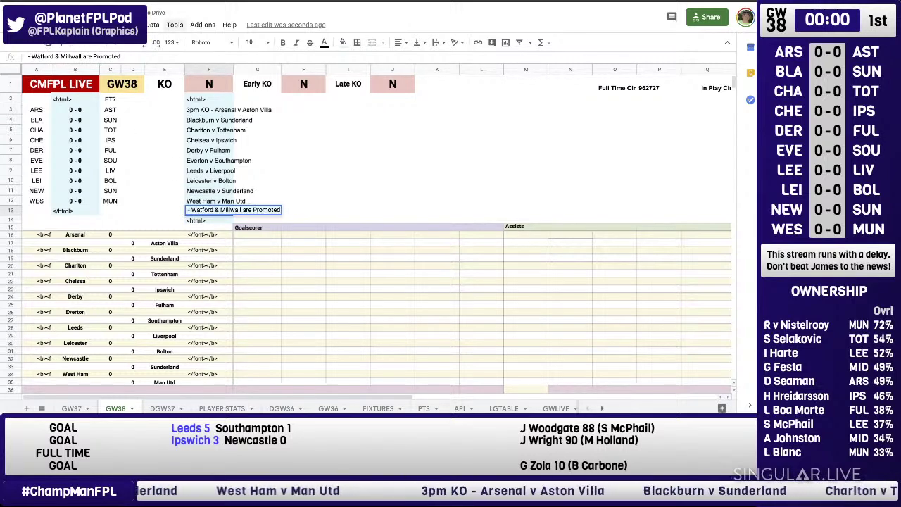
type("-")
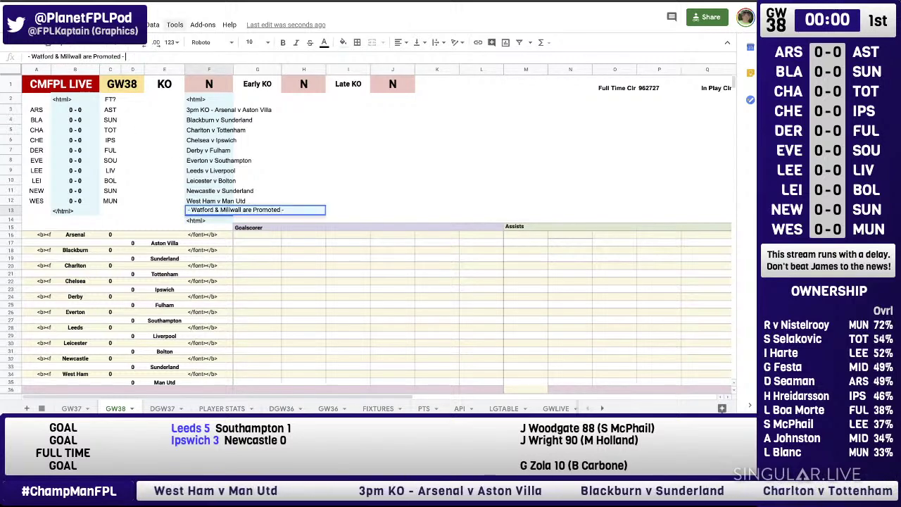
key("Return")
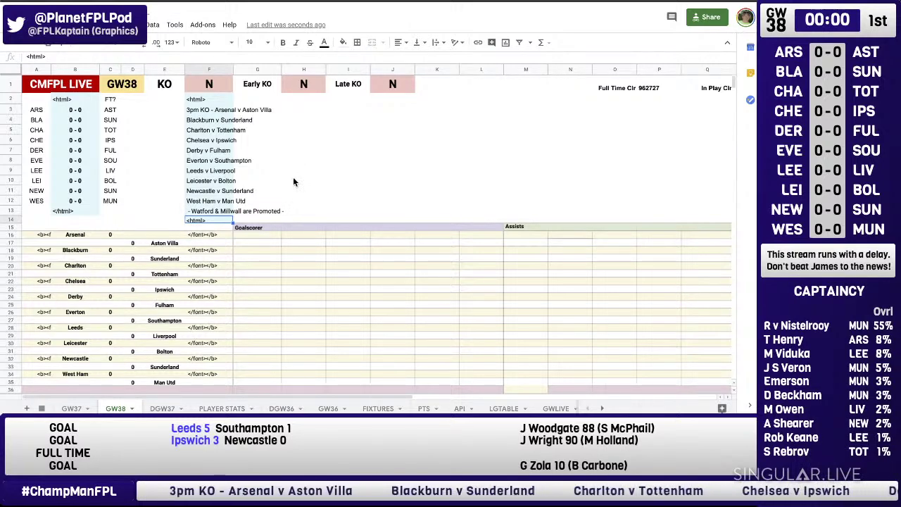
Change the action text of the rank 3 welcome row in G41 to "TO THE FINAL".
scroll(319, 235, "down", 6)
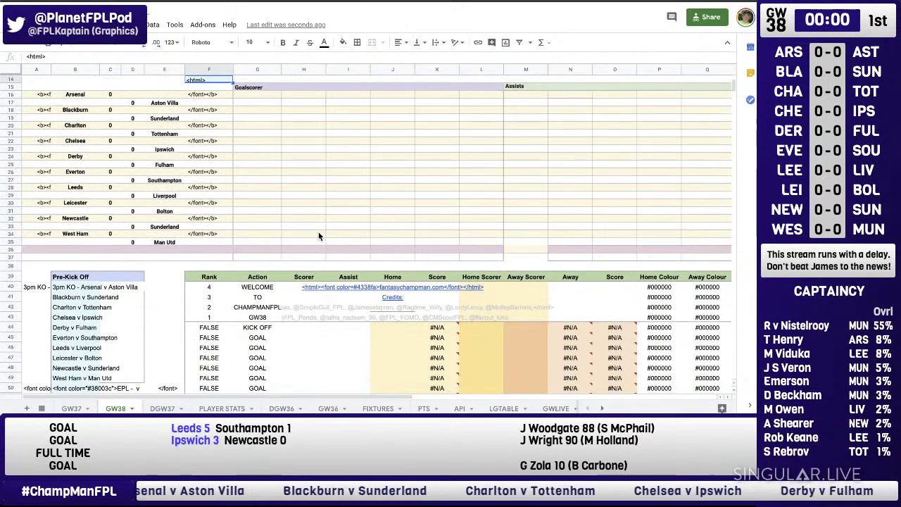
left_click(276, 272)
left_click(272, 262)
left_click(264, 250)
double_click(262, 251)
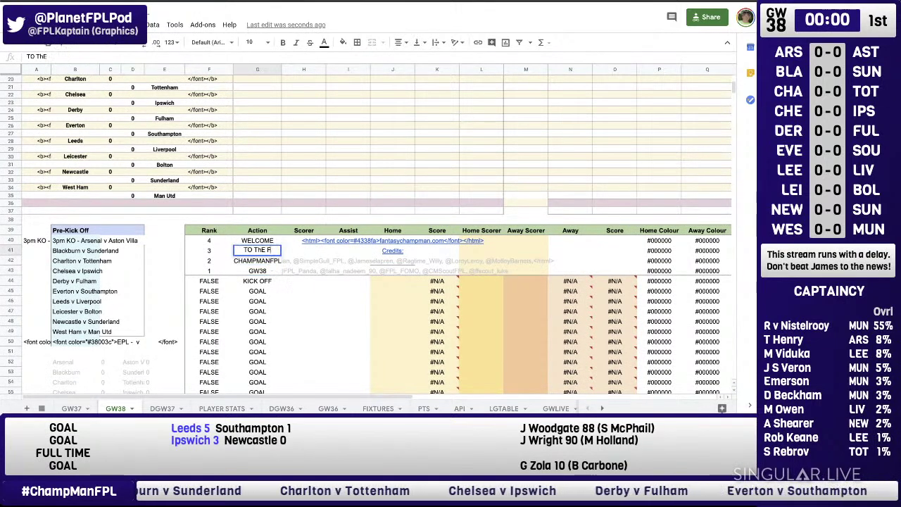
type("THE FINAL")
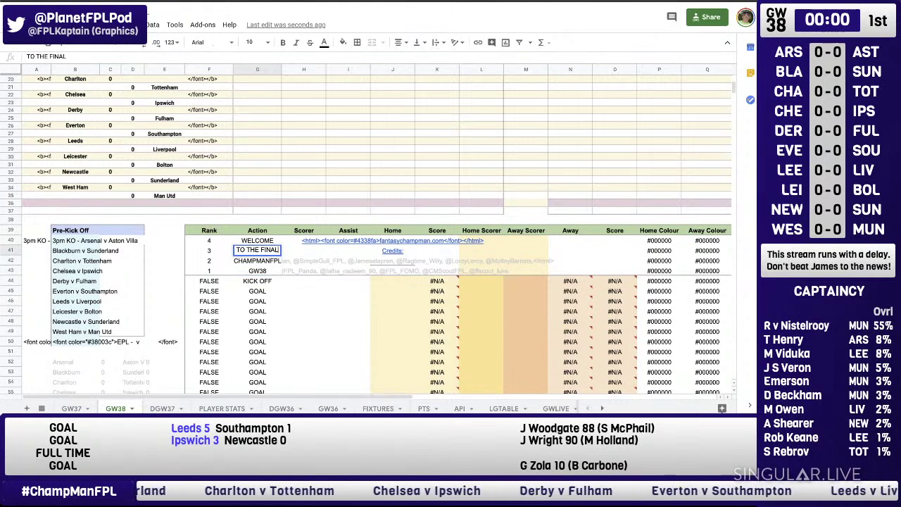
key("Return")
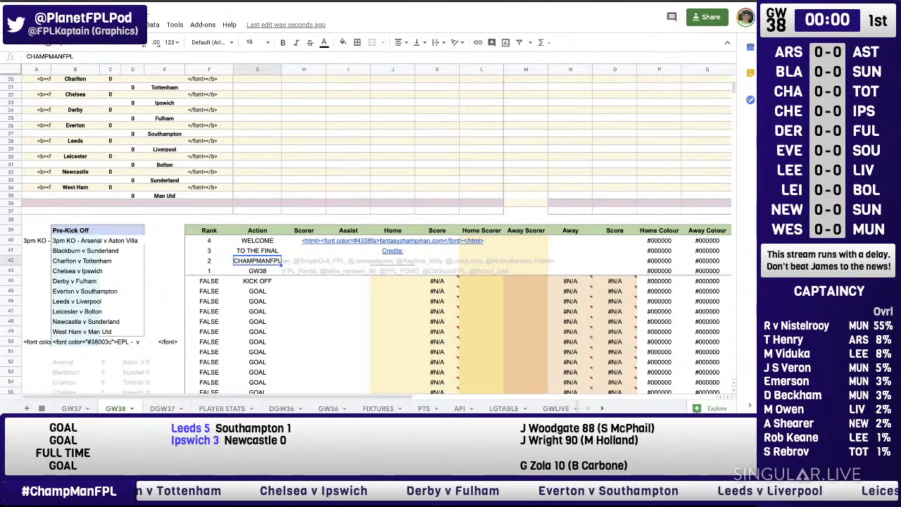
Open the GWLIVE sheet and set its game week in A1 to GW38.
scroll(237, 254, "down", 1)
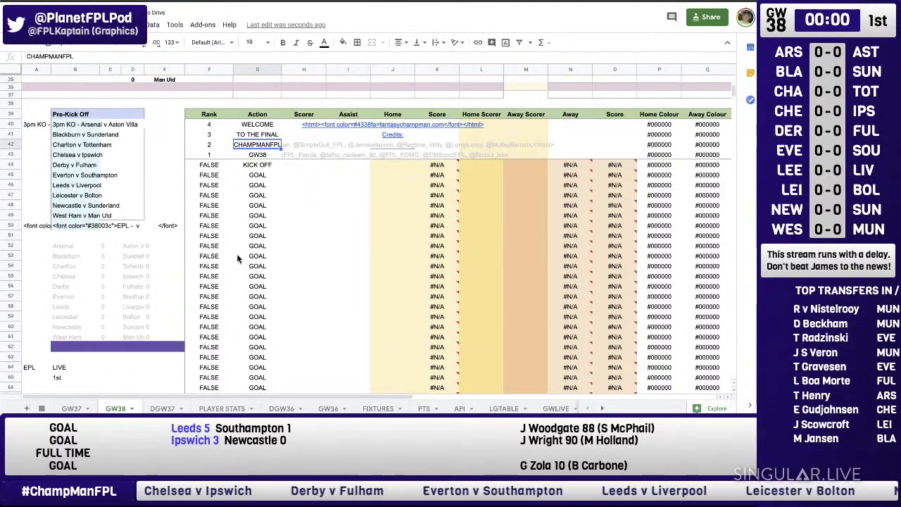
scroll(237, 253, "up", 6)
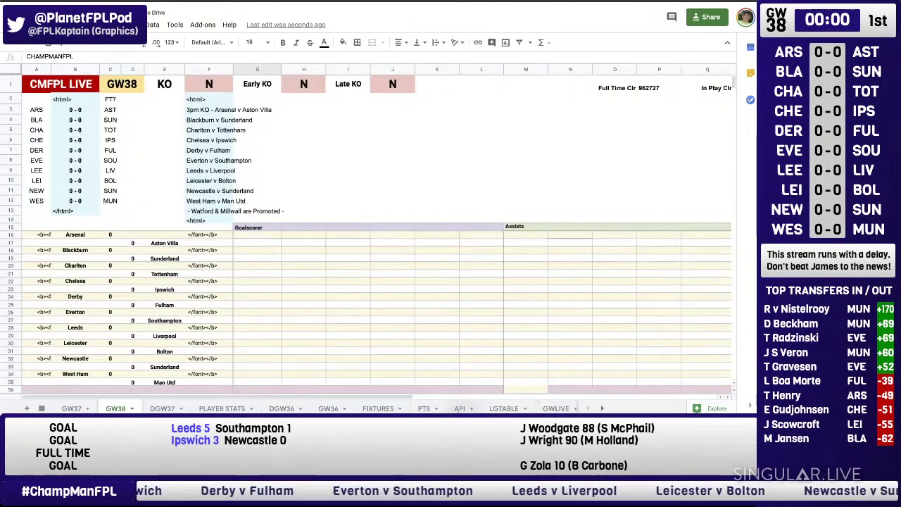
left_click(556, 408)
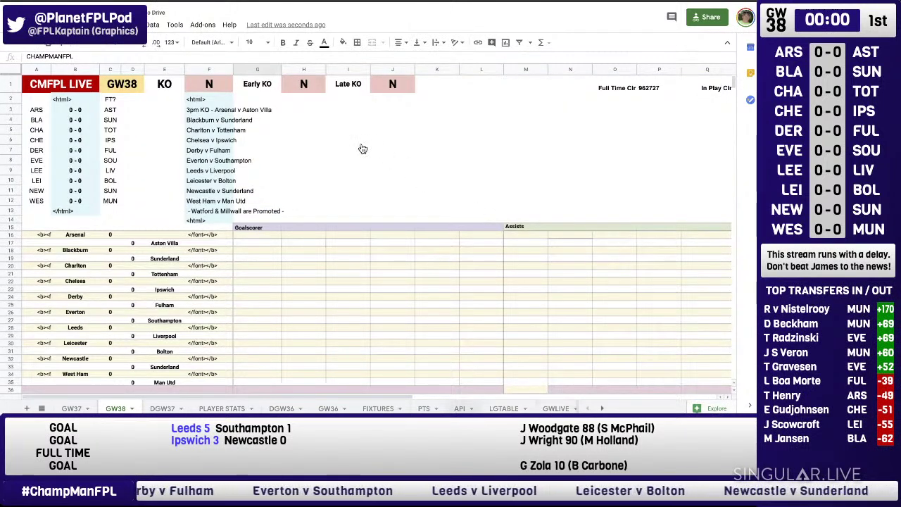
left_click(56, 82)
type("GW38")
key("Return")
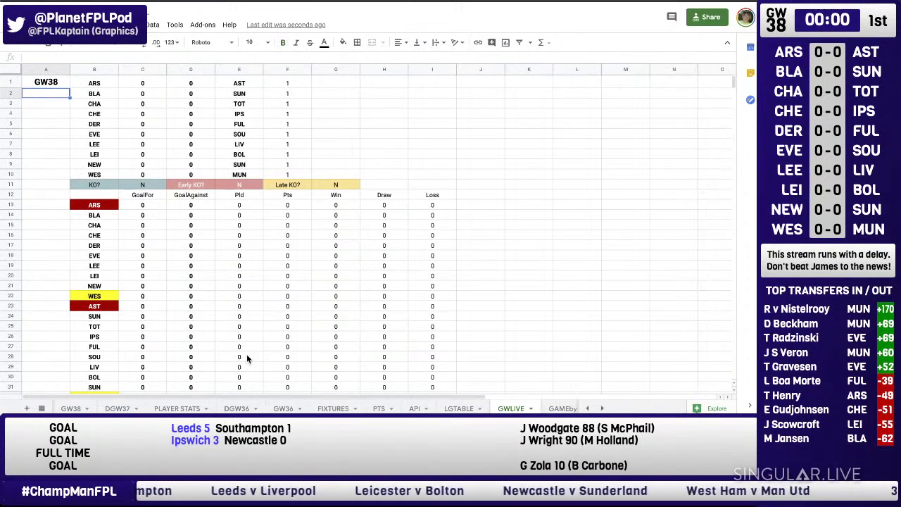
Return to the GW38 sheet and review the fixture list, goalscorer grid and vidi-printer rows.
left_click(70, 409)
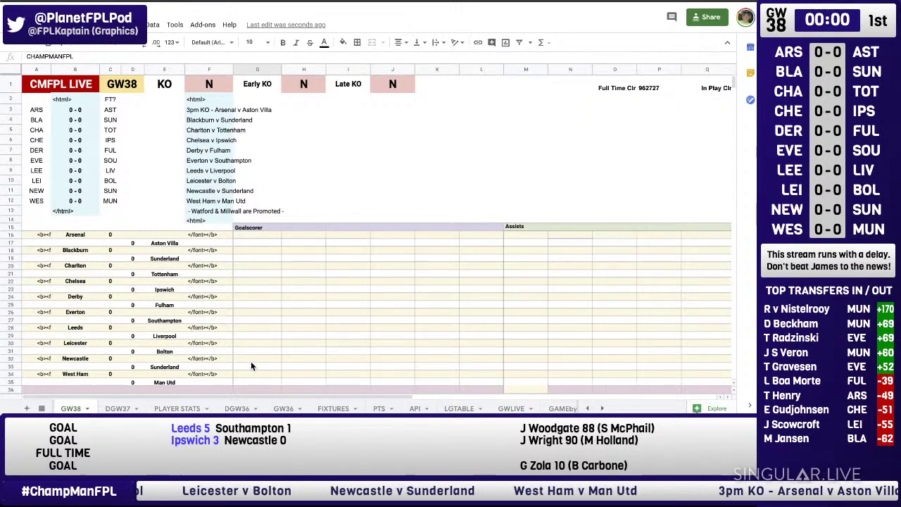
left_click(288, 236)
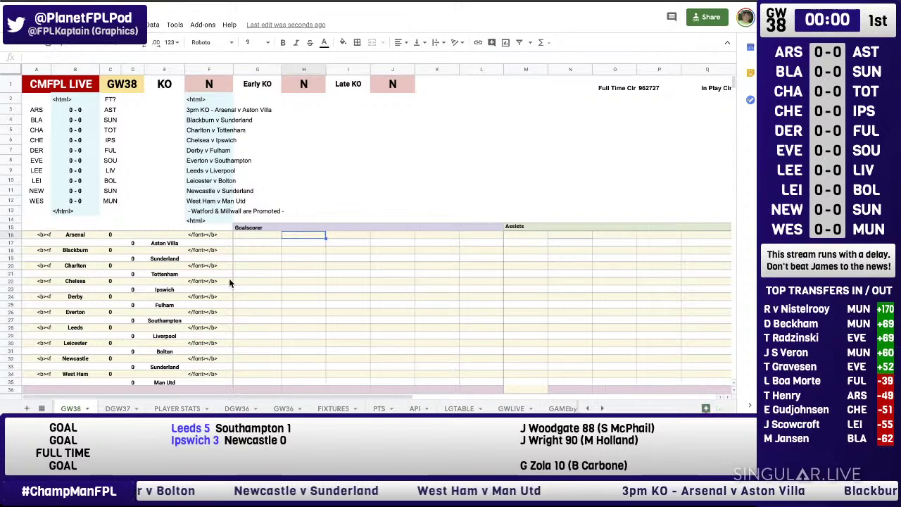
scroll(281, 271, "down", 5)
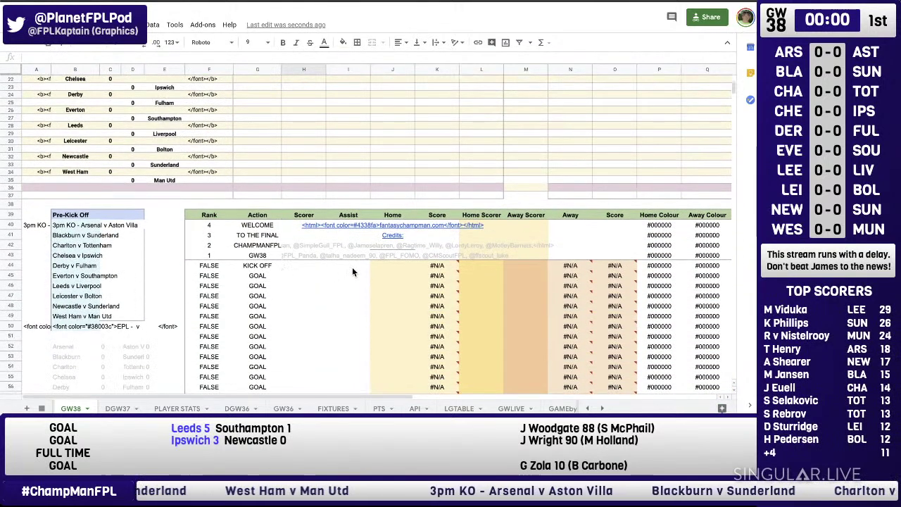
scroll(352, 270, "down", 3)
scroll(352, 269, "up", 2)
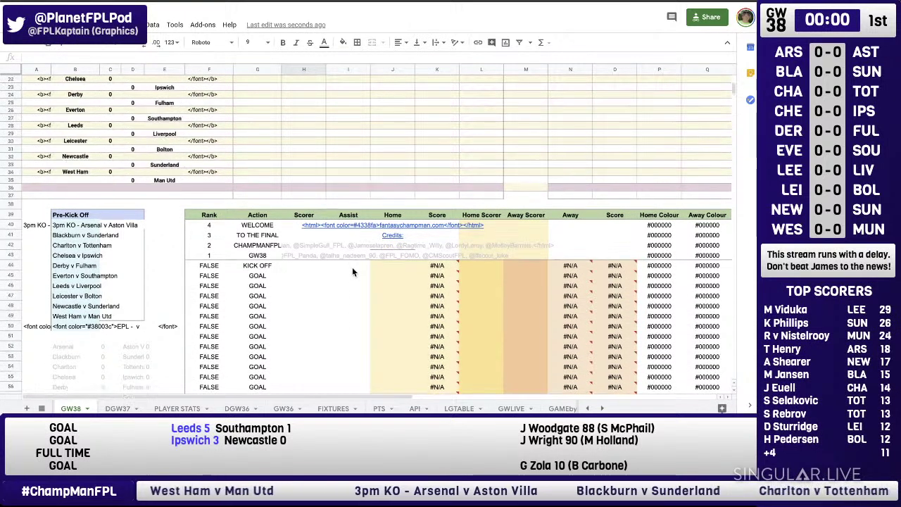
scroll(354, 272, "up", 5)
scroll(354, 272, "down", 1)
scroll(354, 272, "up", 1)
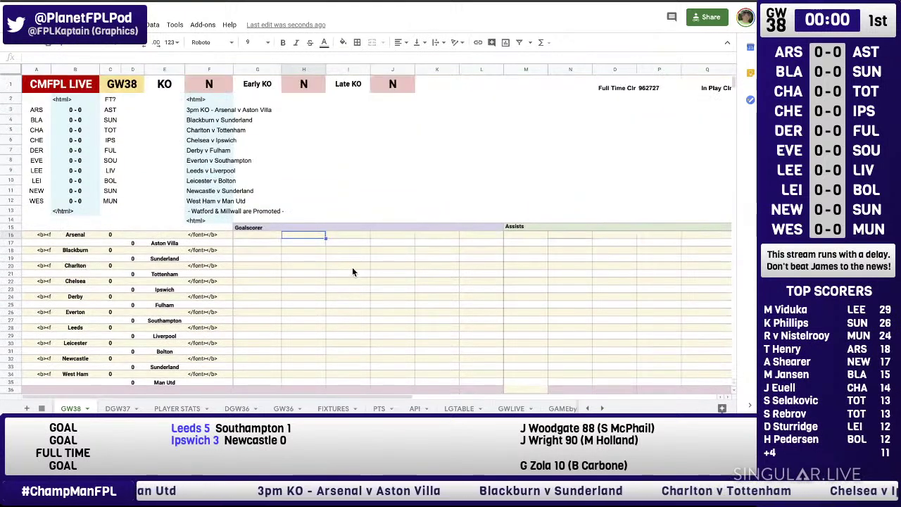
Set the KO, Early KO and Late KO flags in row 1 to y.
left_click(208, 86)
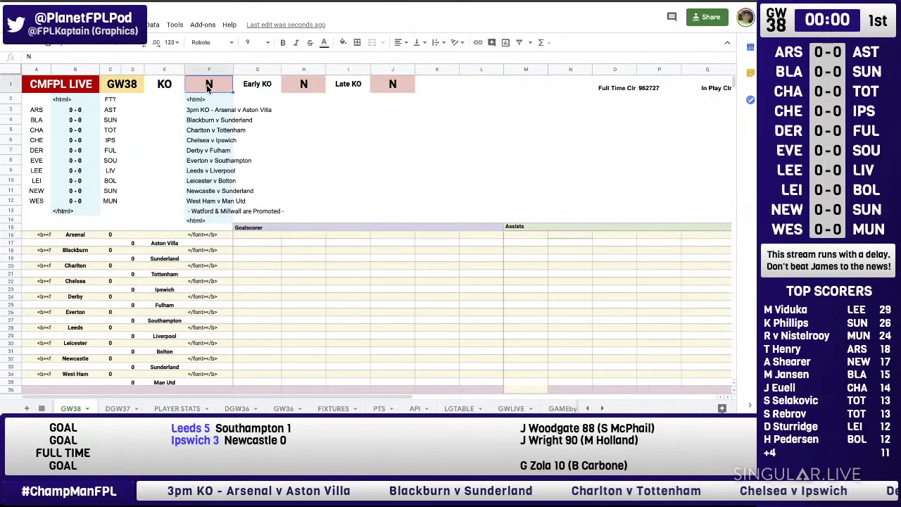
type("y")
key("Tab")
key("Tab")
type("y")
key("Tab")
key("Tab")
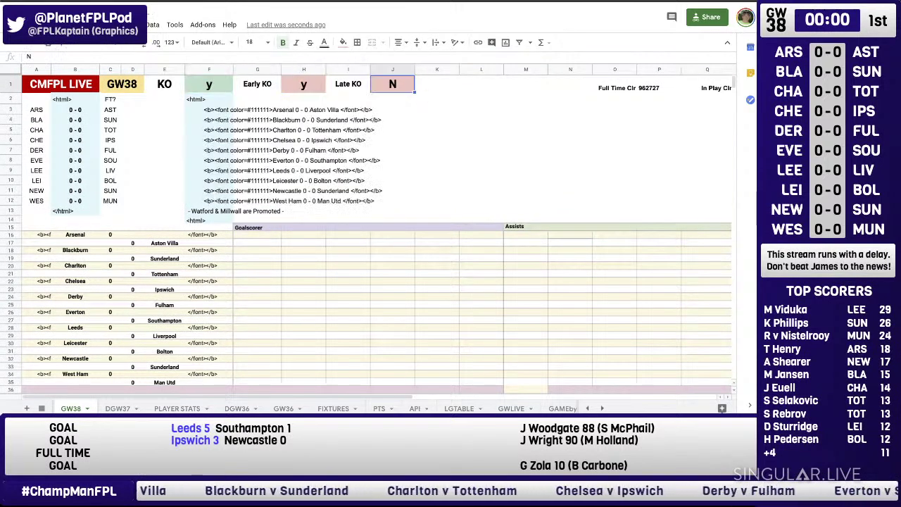
type("y")
key("Return")
Check the generated score lines in column F down to the promotion ticker message in F13.
key("Left")
key("Left")
key("Left")
key("Down")
key("Down")
key("Down")
key("Down")
key("Down")
key("Down")
key("Down")
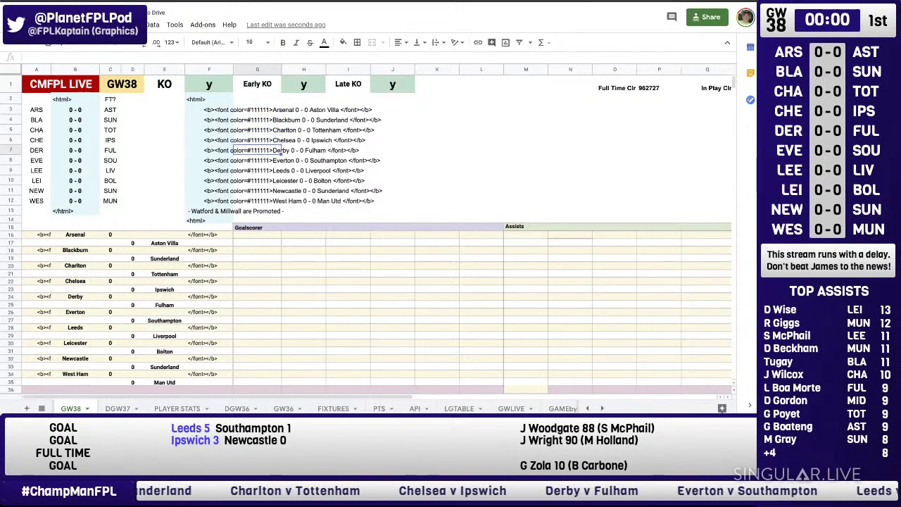
key("Down")
key("Left")
key("Down")
key("Down")
key("Down")
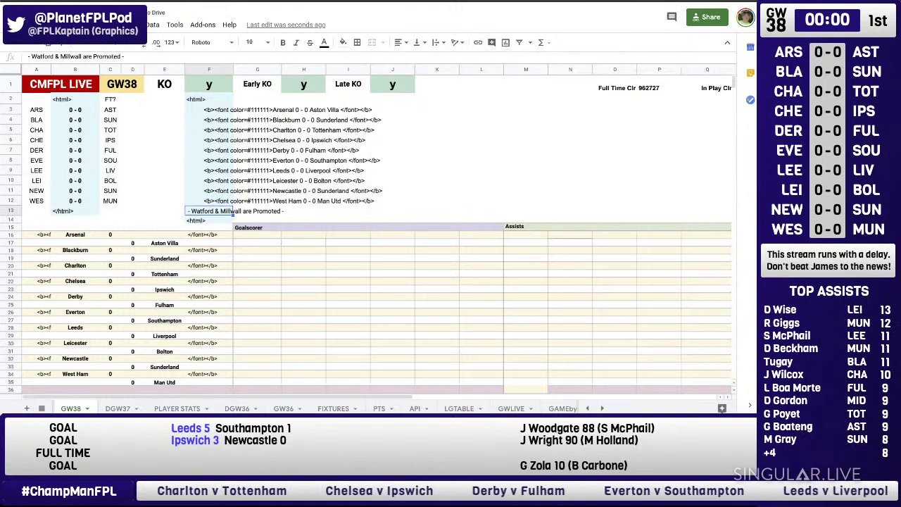
Set the KO, Early KO and Late KO flags back to N.
key("Up")
key("Up")
key("Up")
key("Up")
key("Up")
key("Up")
key("Up")
key("Up")
key("Up")
key("Up")
key("Up")
key("Up")
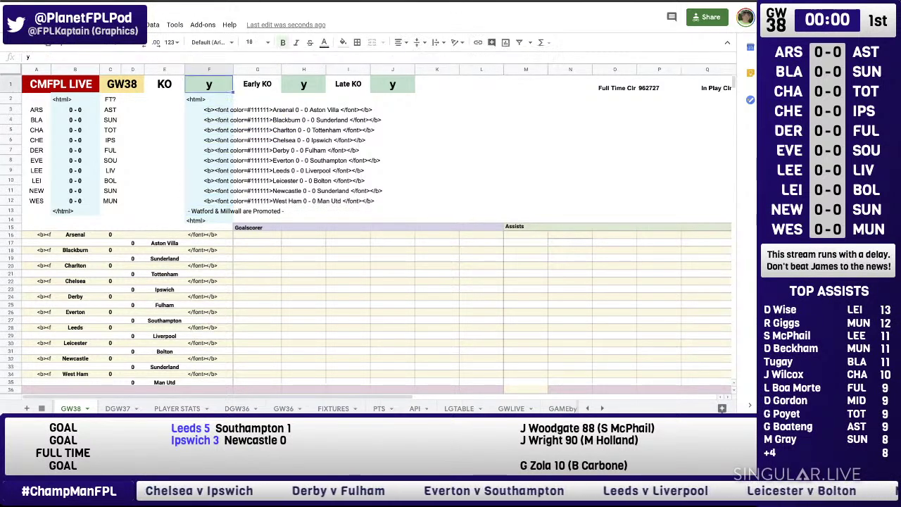
type("N")
key("Right")
key("Right")
type("N")
key("Right")
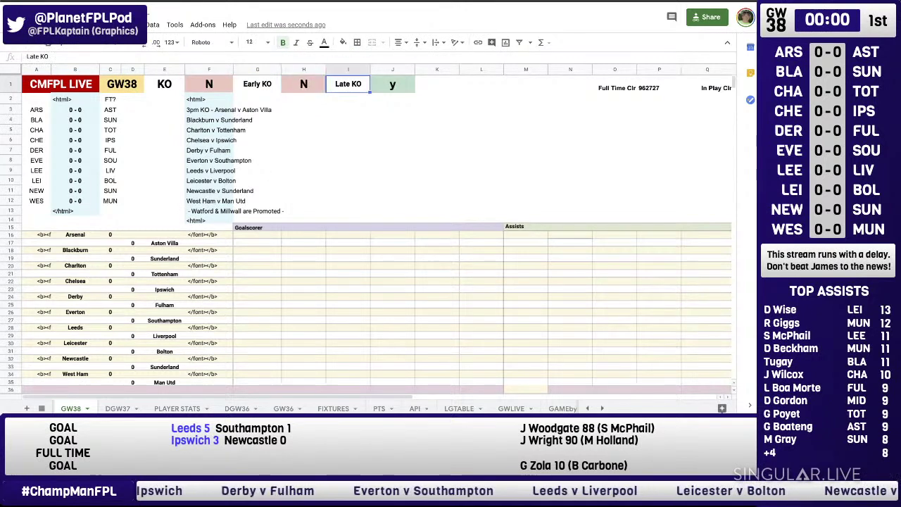
key("Right")
type("N")
key("Right")
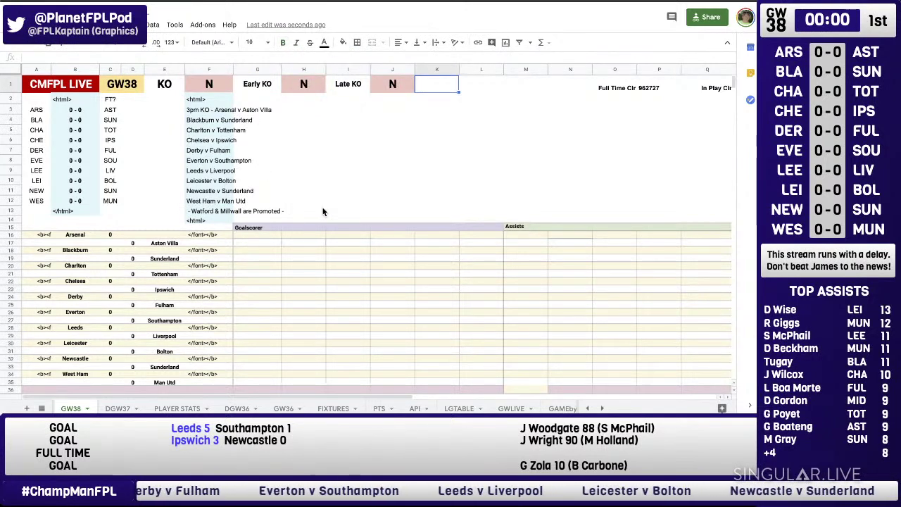
scroll(322, 211, "down", 5)
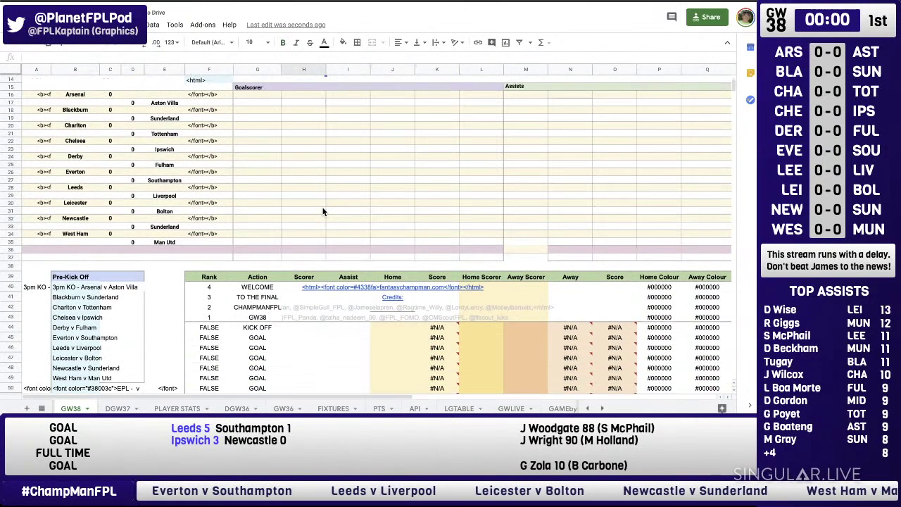
scroll(323, 211, "down", 6)
scroll(323, 211, "up", 11)
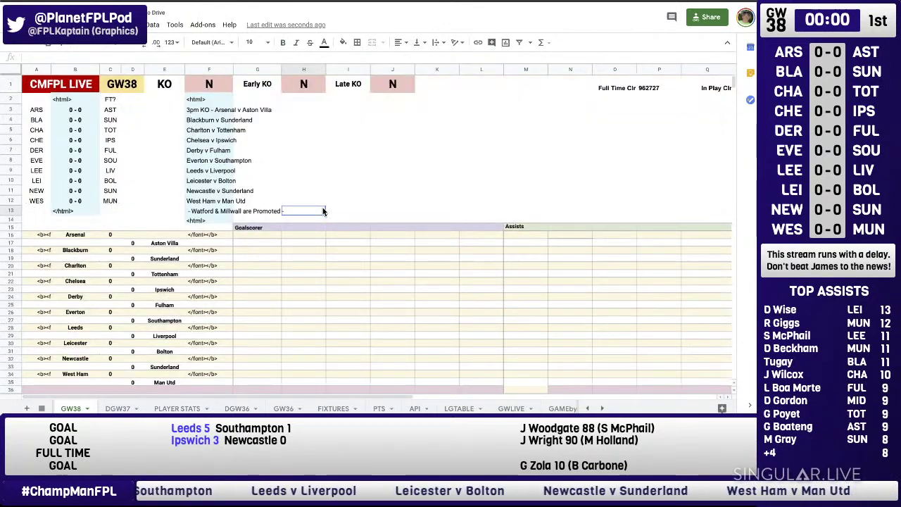
left_click(350, 171)
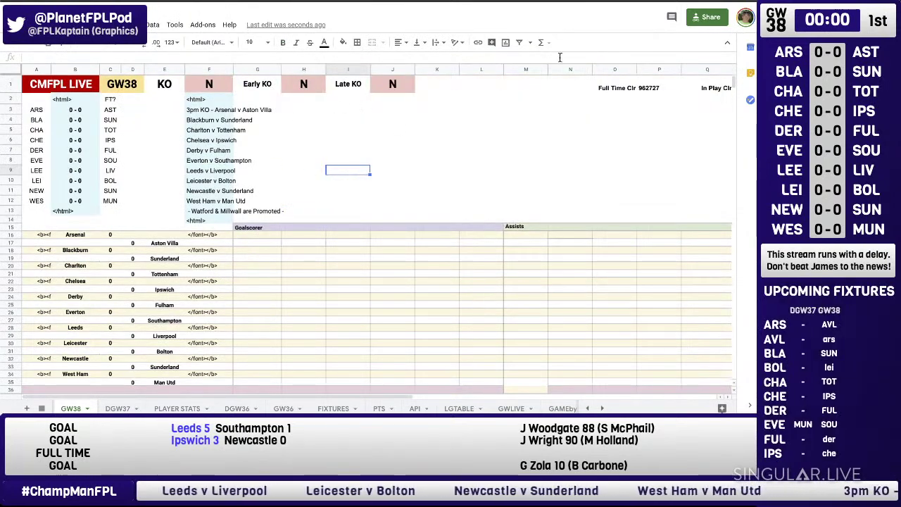
Switch to the Singular.Live control page and rename the AST v CHE goal alert overlay as ARS v AST.
key("alt+Tab")
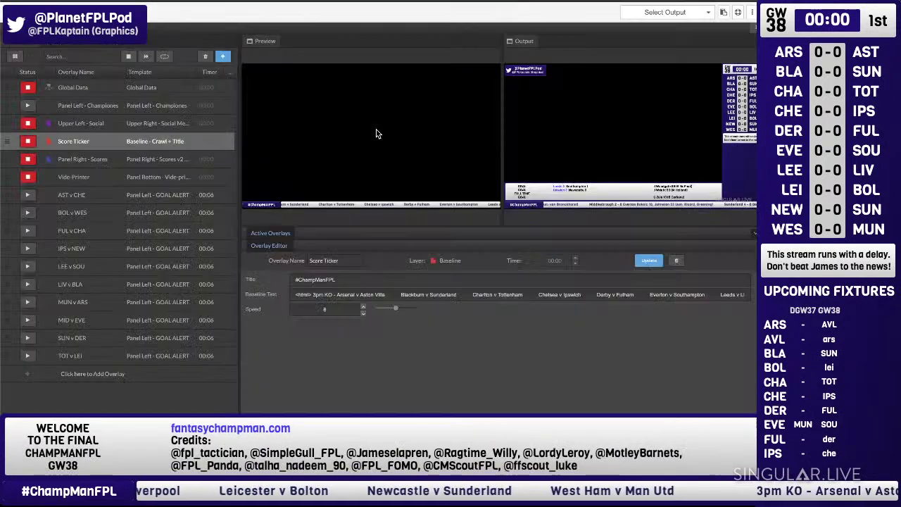
left_click(98, 195)
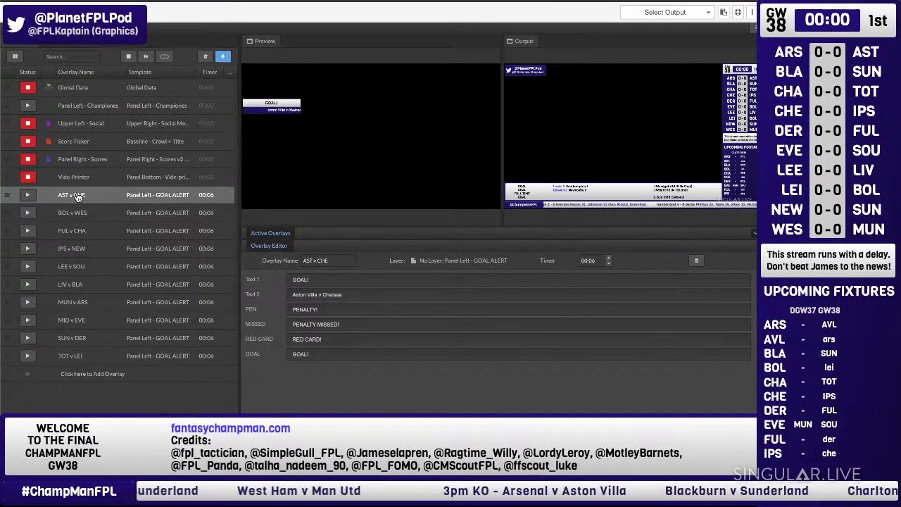
double_click(74, 195)
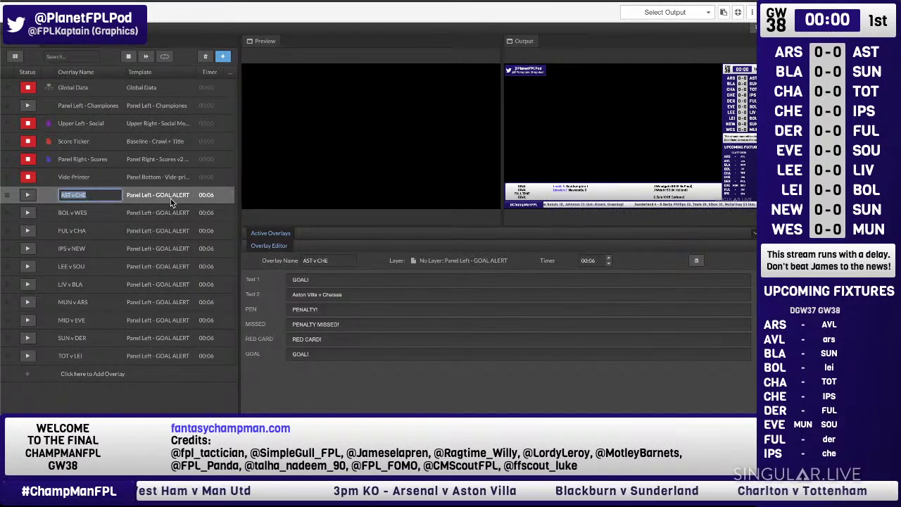
type("ARS V ")
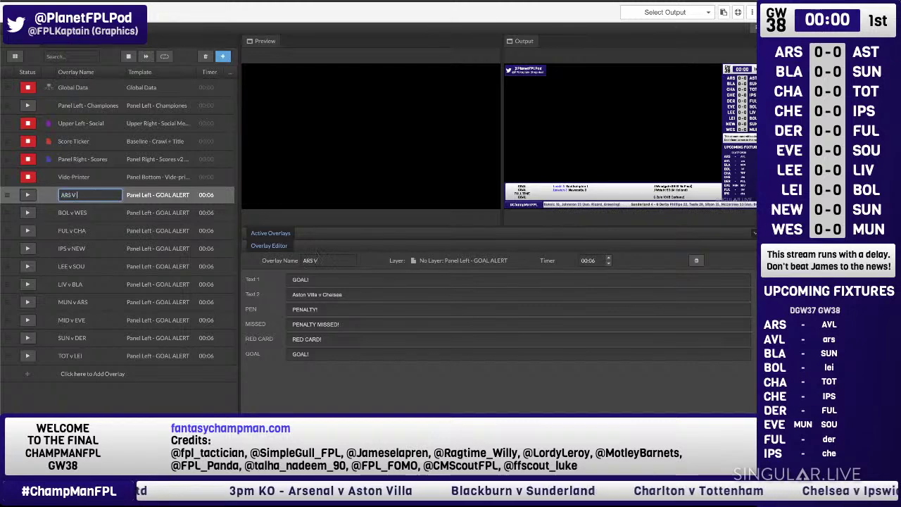
type("v AST")
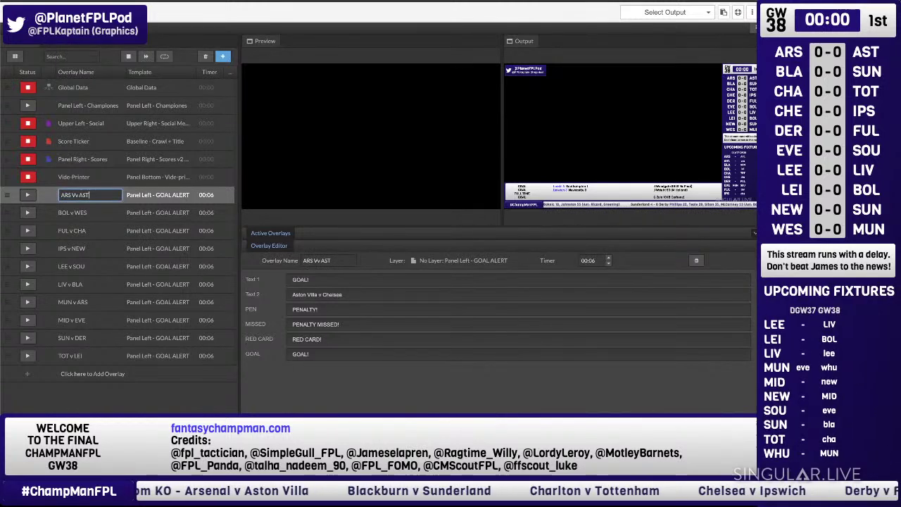
key("BackSpace")
key("BackSpace")
key("BackSpace")
key("BackSpace")
key("BackSpace")
key("BackSpace")
type("v")
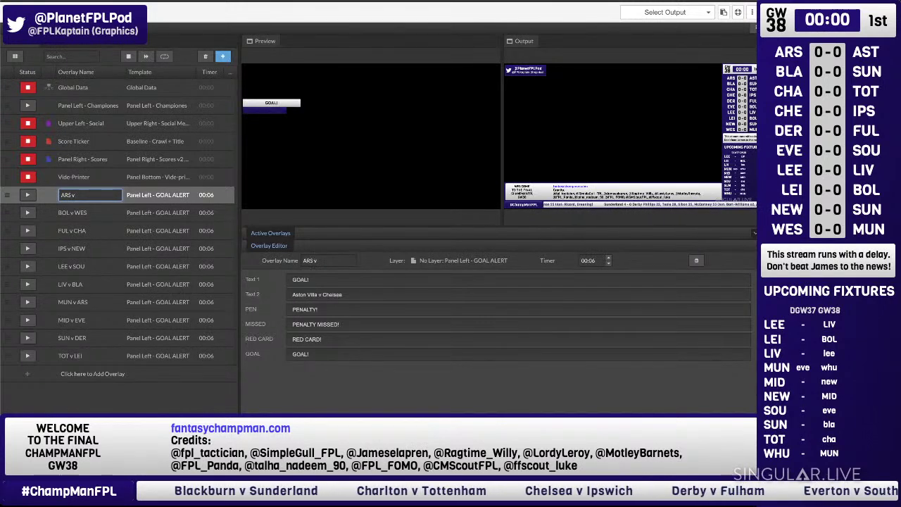
type(" AST")
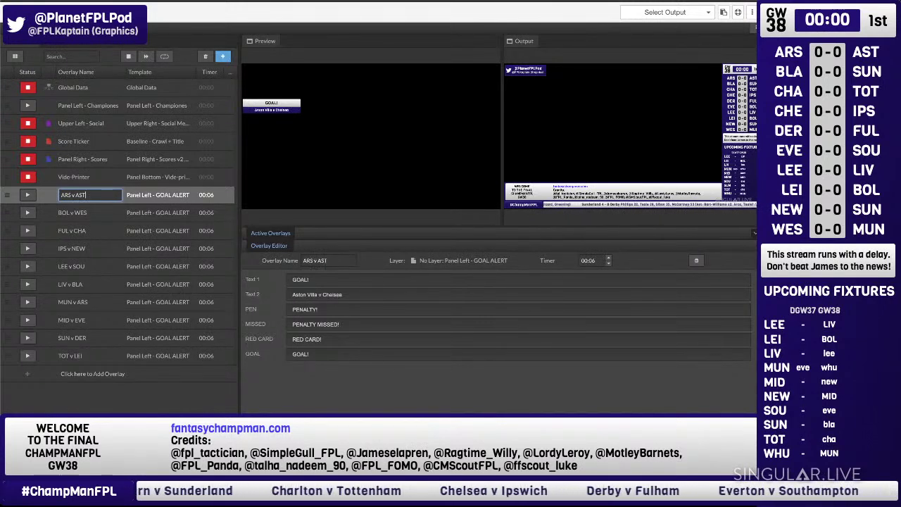
key("Tab")
Rename the BOL v WES, FUL v CHA and IPS v NEW overlays as BLA v SUN, CHA v TOT and CHE v IPS.
type("BLA")
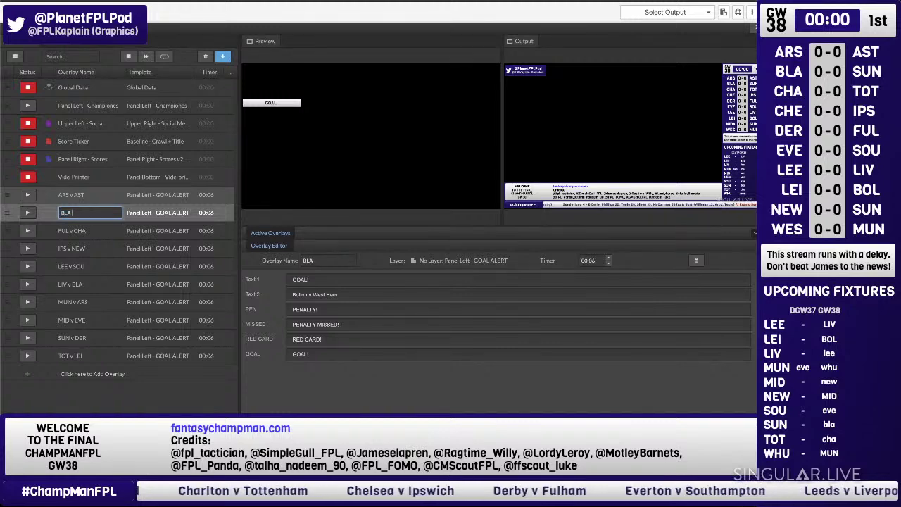
type(" v SUN")
key("Tab")
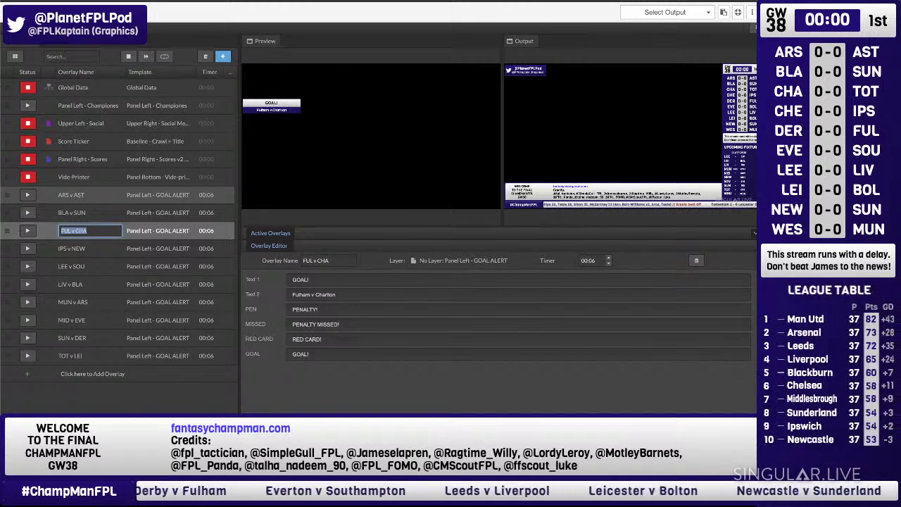
type("CHA v TOT")
key("Tab")
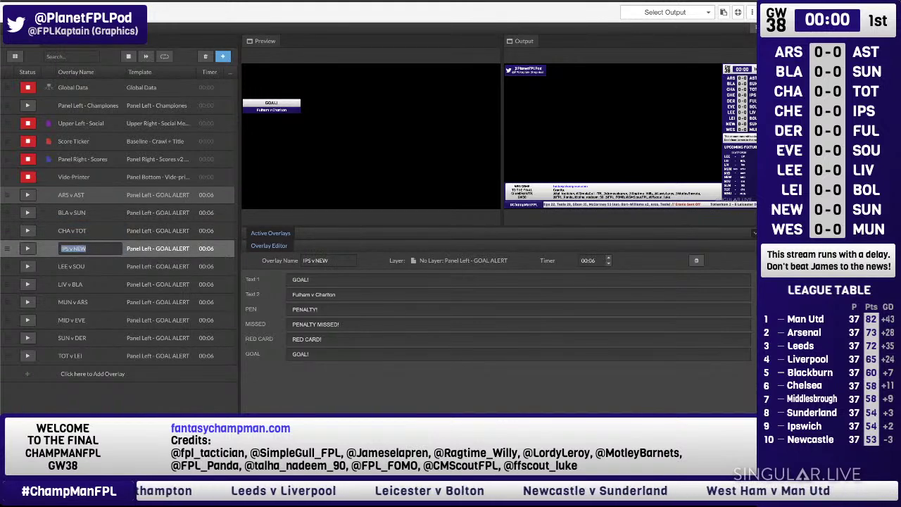
type("CHE v IPS")
key("Tab")
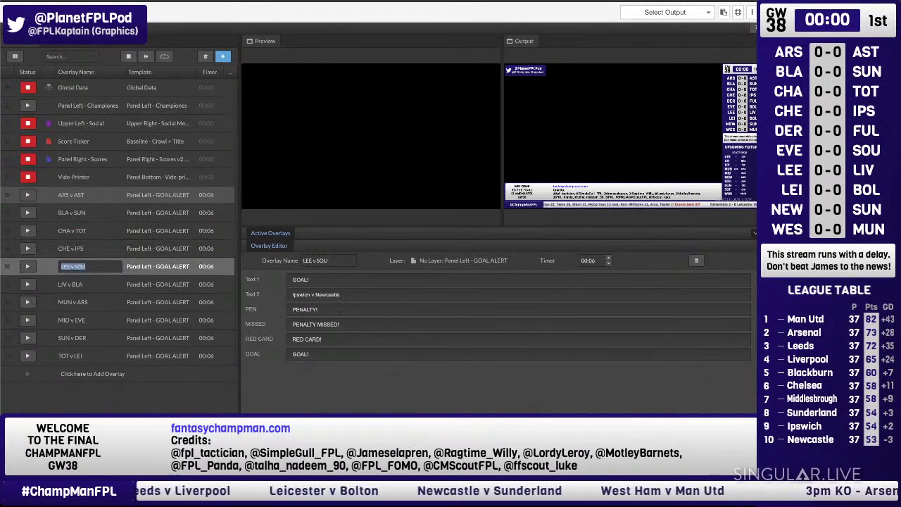
Rename the LEE v SOU, LIV v BLA and MUN v ARS overlays as DER v FUL, EVE v SOU and LEE v LIV.
type("DER v")
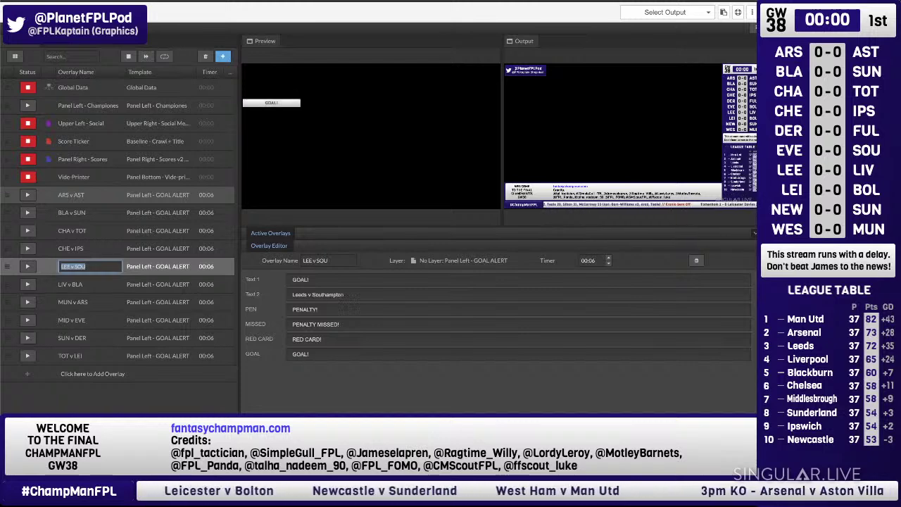
type(" v FUL")
key("Return")
type("EVE v SOU")
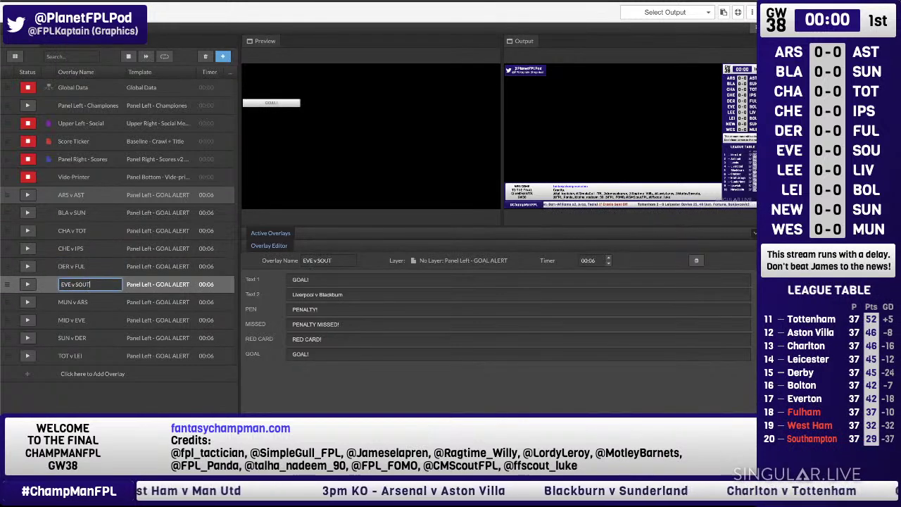
key("Return")
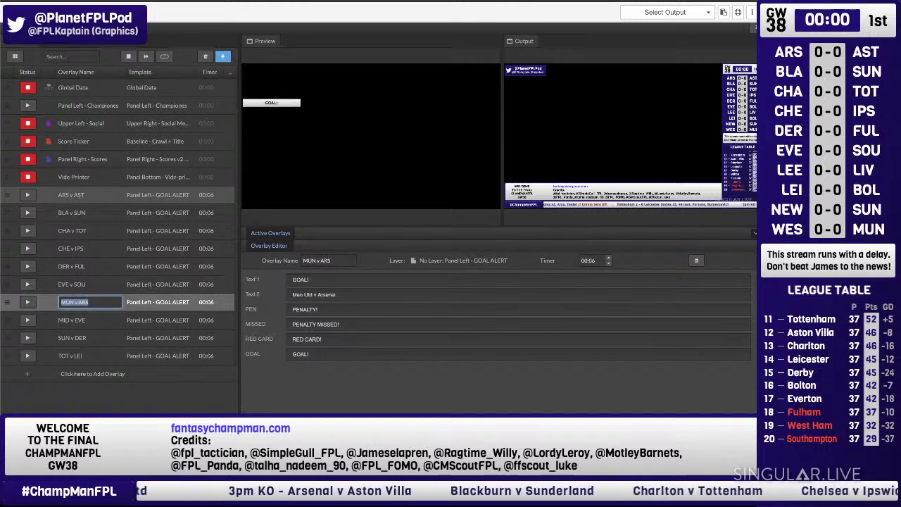
type("LEE v LIV")
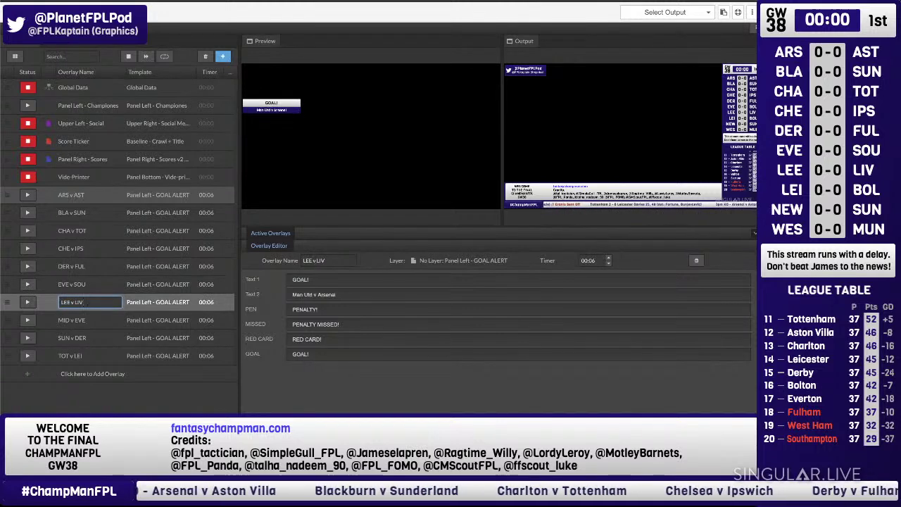
key("Return")
Rename the MID v EVE, SUN v DER and TOT v LEI overlays as LEI v BOL, NEW v SUN and WES v MUN.
type("LEI v BOL")
key("Return")
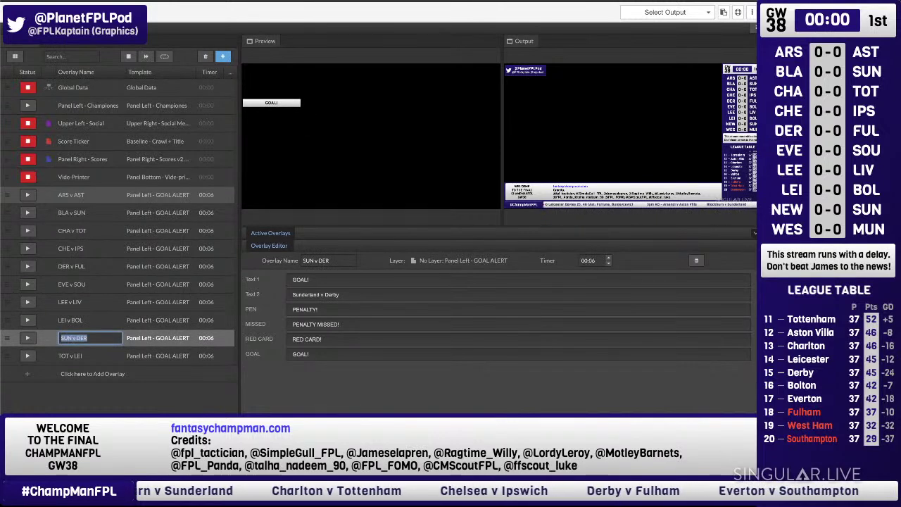
type("NEW v SUN")
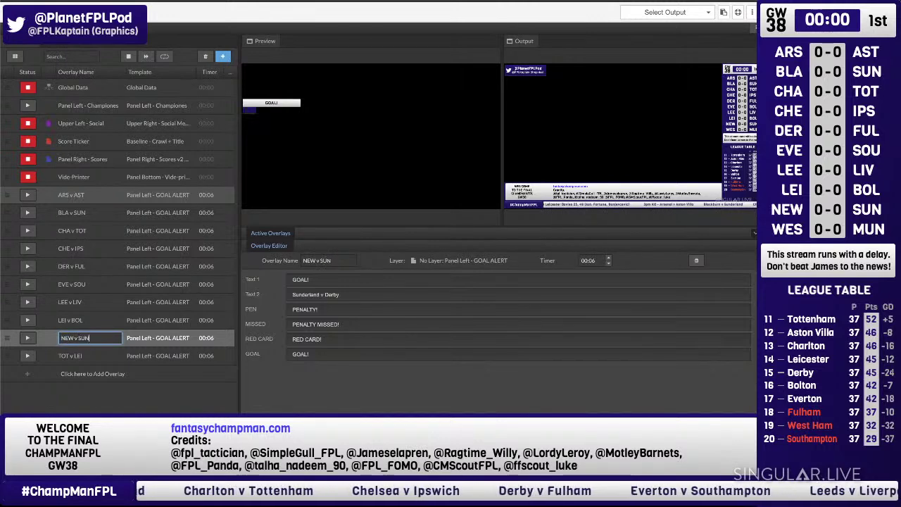
key("Return")
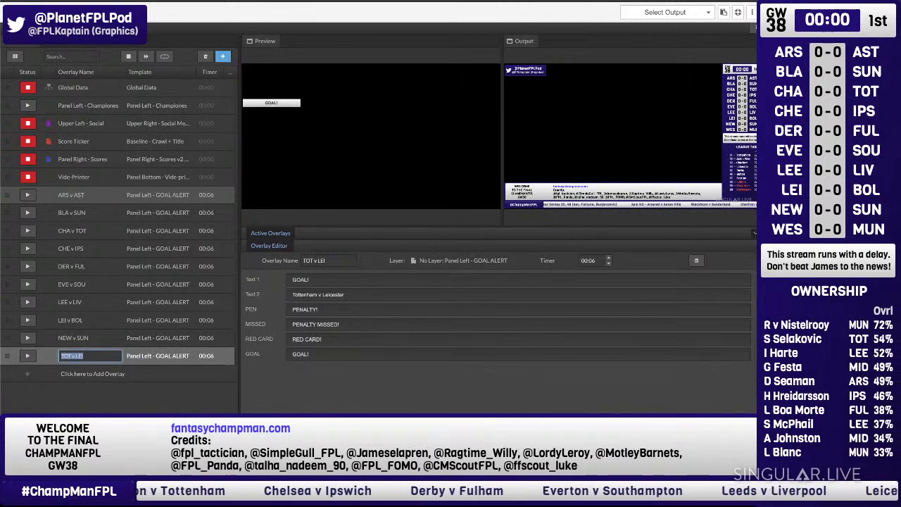
type("WES v MUN")
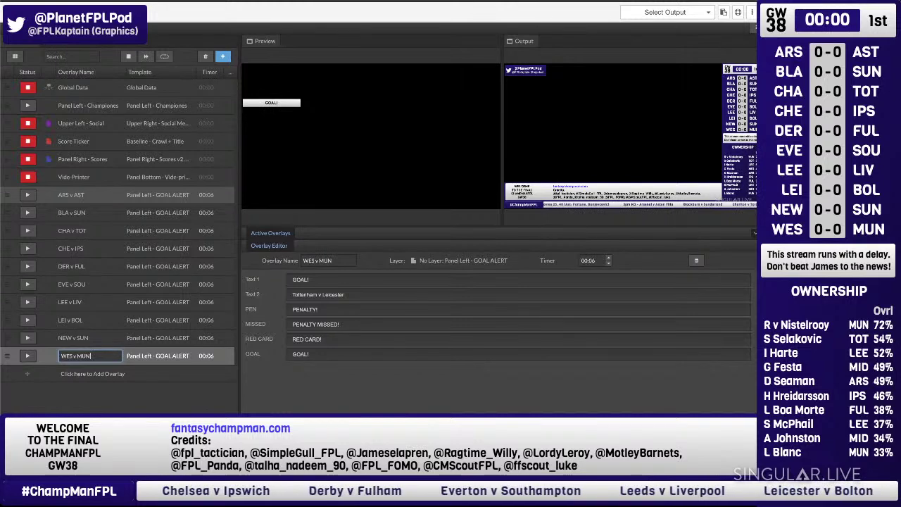
left_click(335, 387)
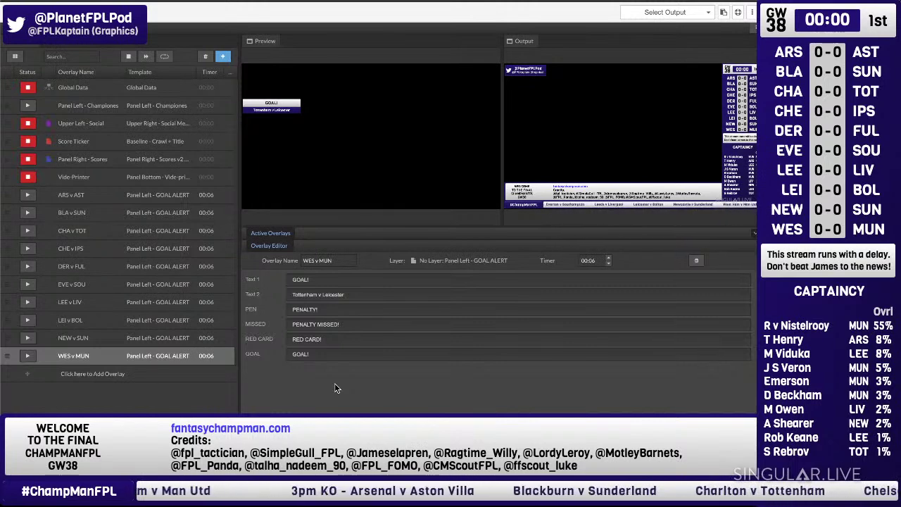
Review the penalty, missed penalty and red card texts of the WES v MUN goal alert overlay.
left_click(335, 311)
left_click(378, 325)
left_click(381, 340)
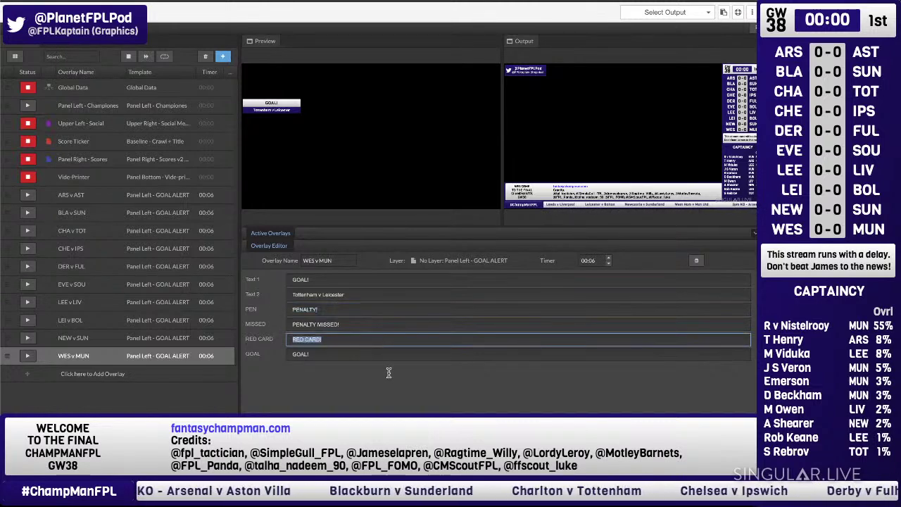
left_click(443, 381)
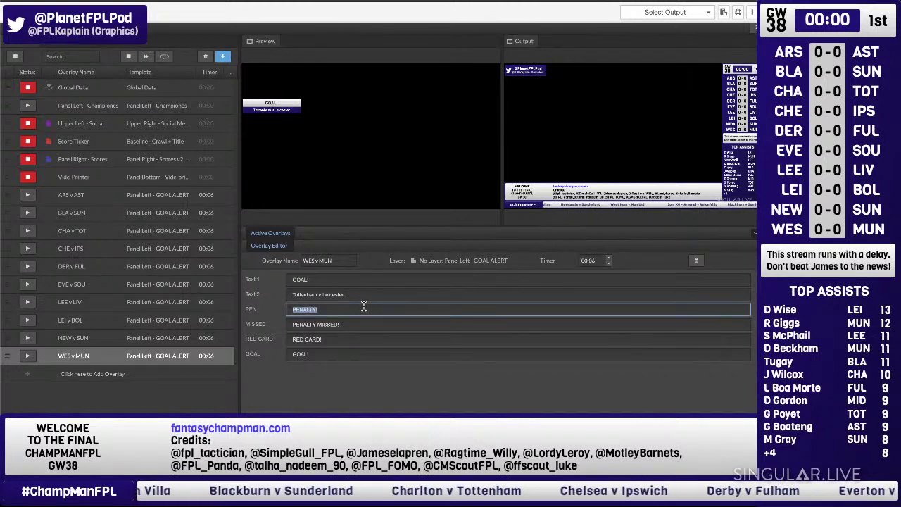
left_click(382, 324)
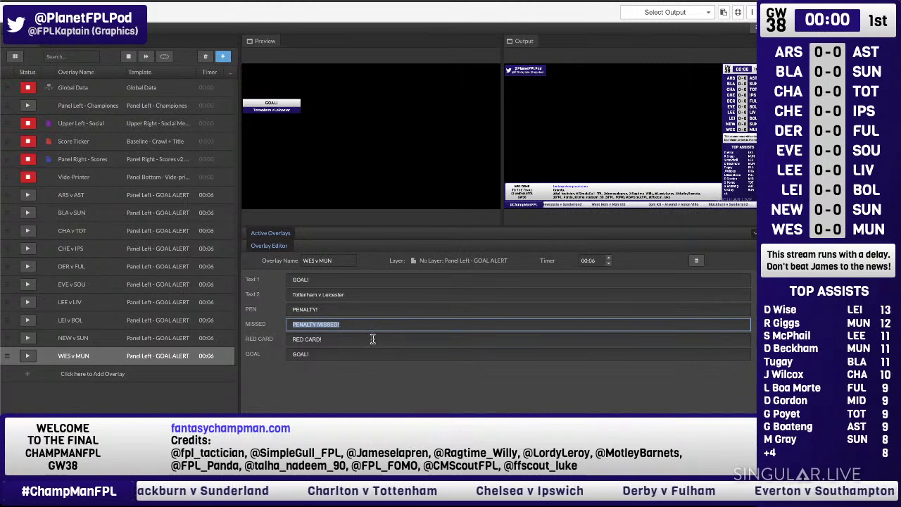
left_click(371, 339)
left_click(360, 371)
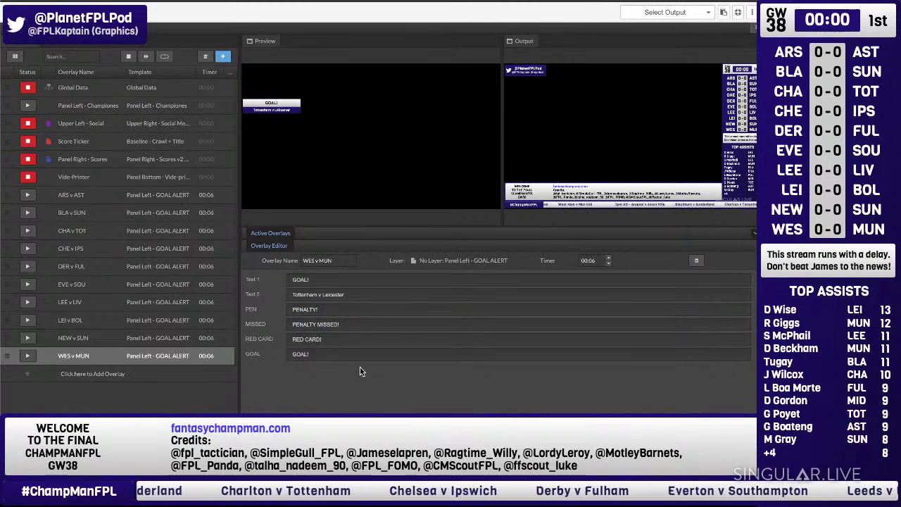
Test the champions panel overlay by playing it on the output and taking it off again.
left_click(103, 196)
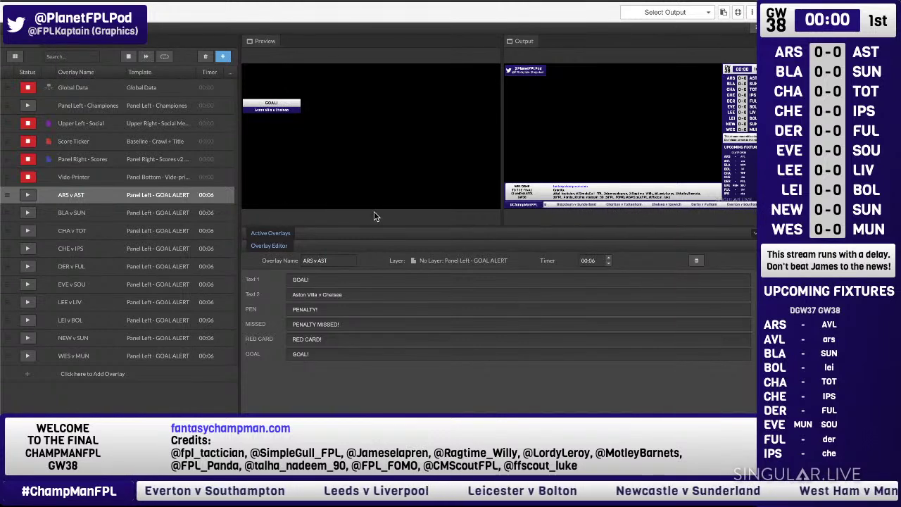
left_click(29, 106)
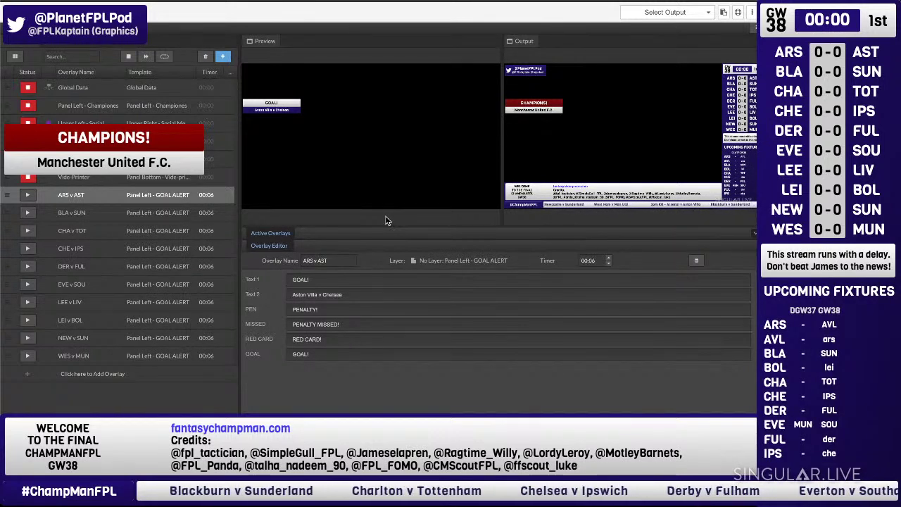
left_click(28, 107)
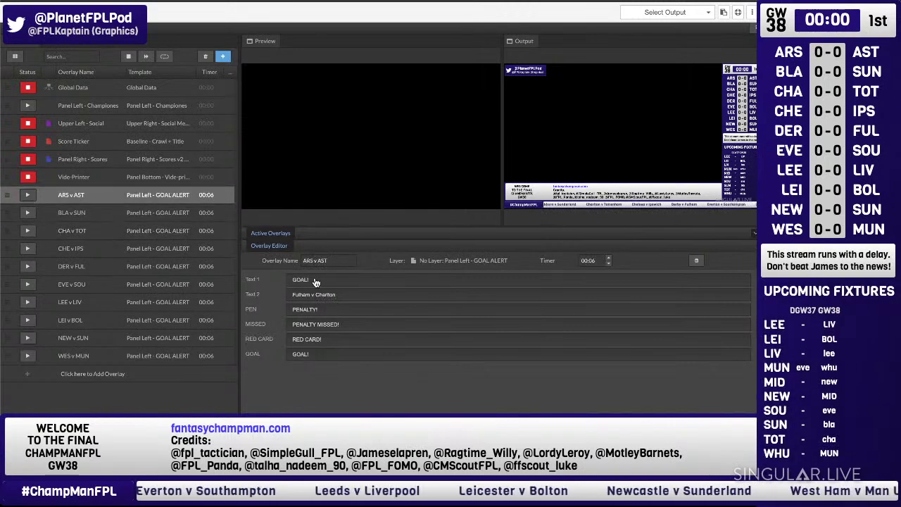
Set the second text of the ARS v AST goal alert to "Arsenal v Aston Villa" and play the alert on the output.
left_click(392, 296)
key("BackSpace")
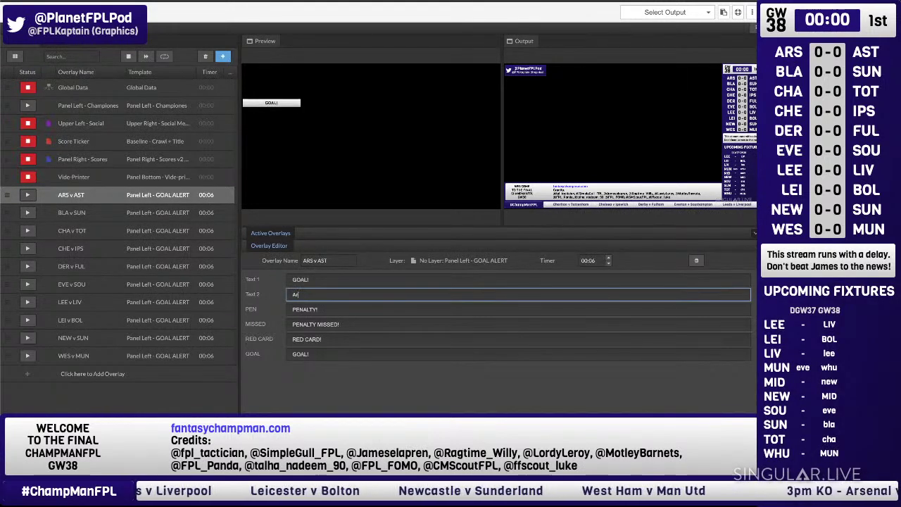
type("Ar")
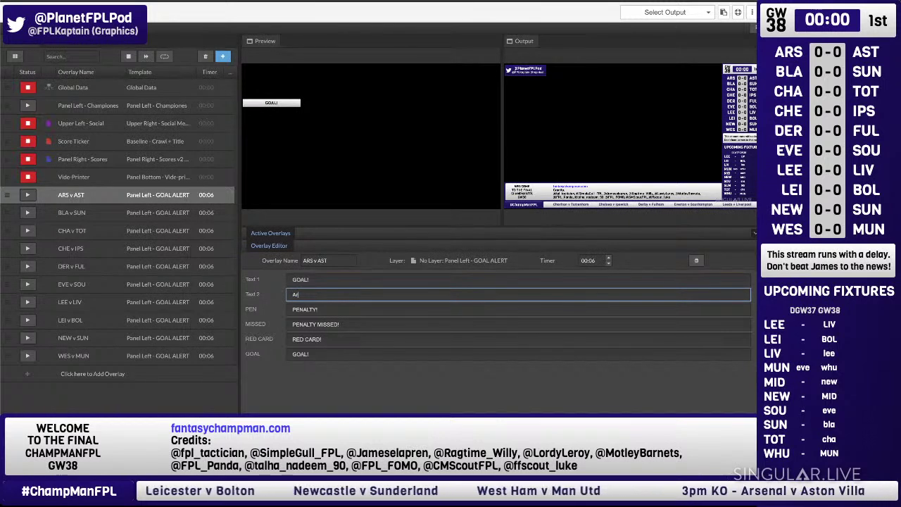
type("senal v Aston Villa")
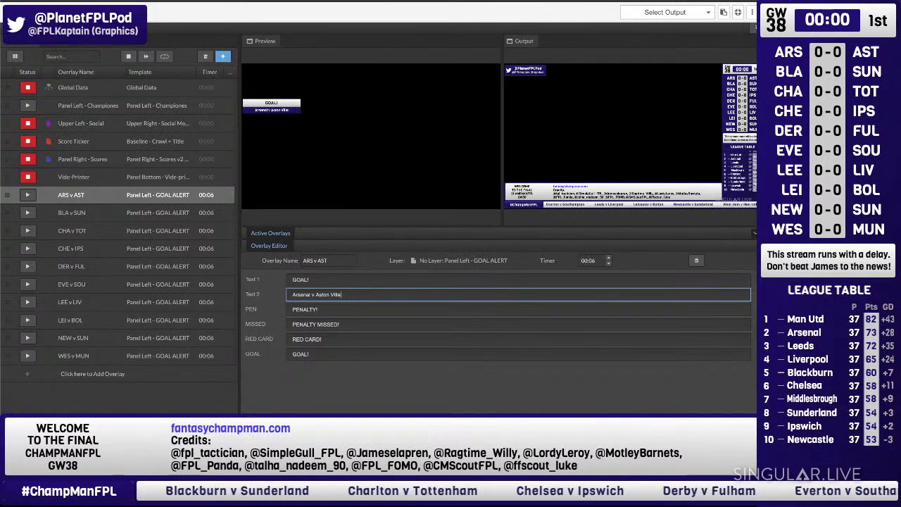
key("Tab")
left_click(380, 385)
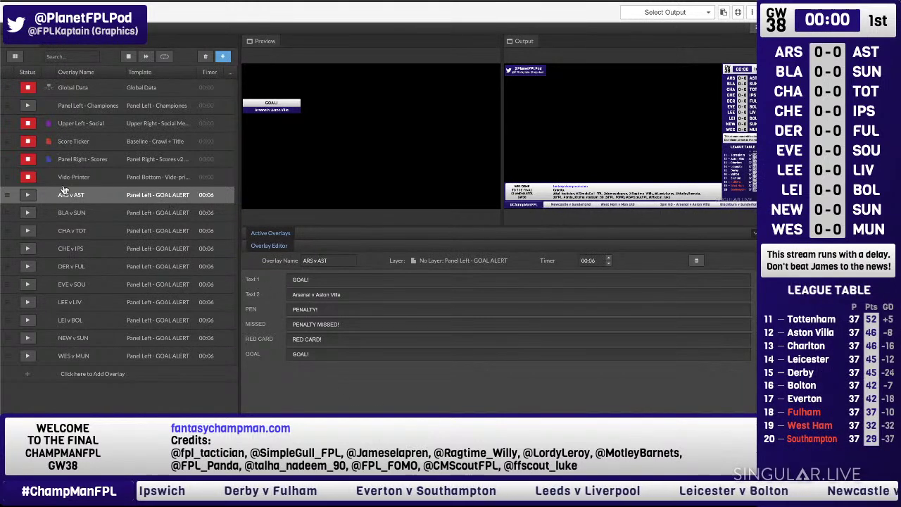
left_click(27, 195)
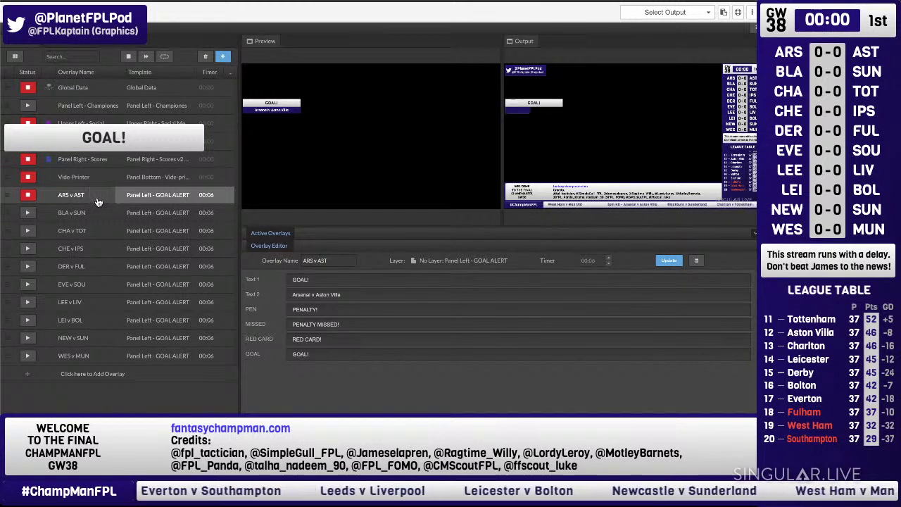
Change the first text of the ARS v AST goal alert to "SCENES!" and play the alert.
left_click(383, 281)
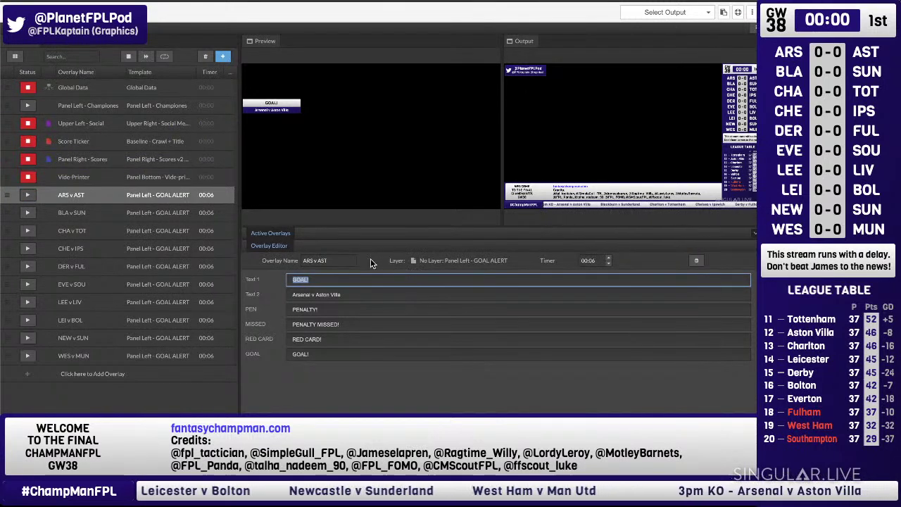
type("SCENES!")
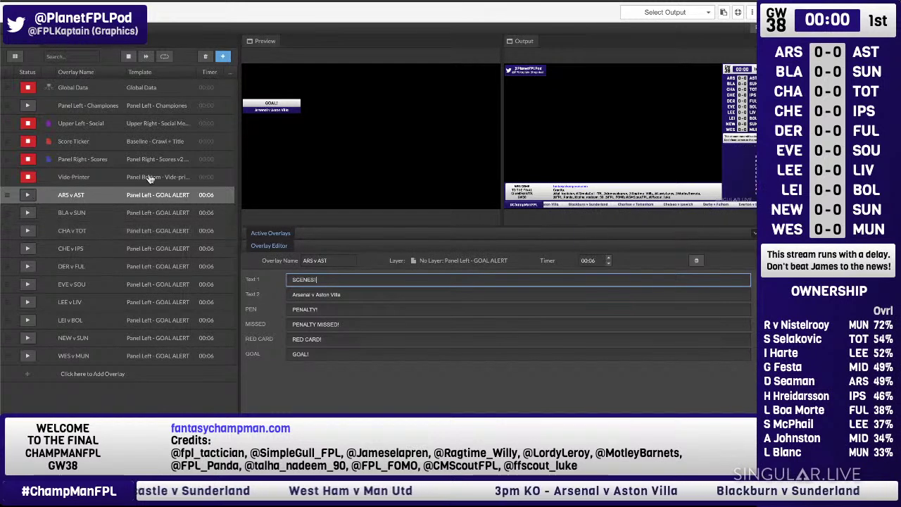
left_click(28, 194)
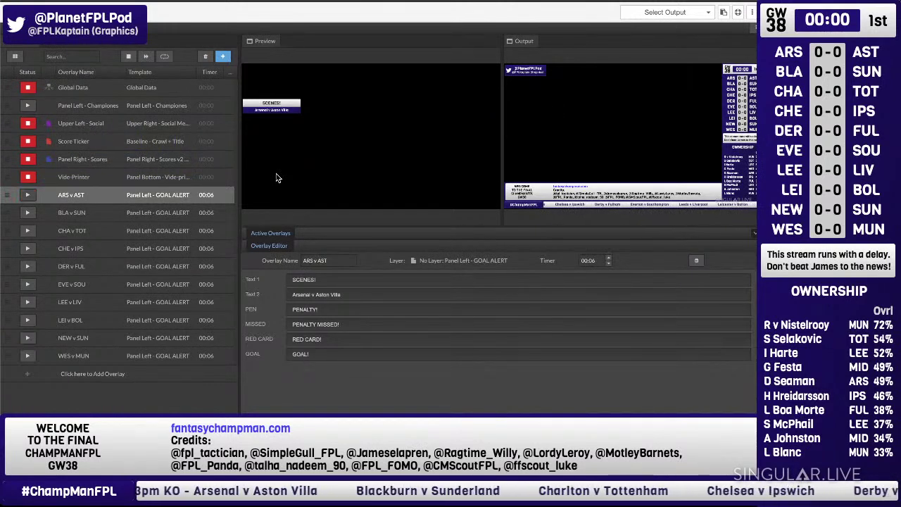
Copy the fixture list F2:F14 from the GW38 sheet in Google Sheets and paste it over the Score Ticker's baseline text in Singular.Live.
key("alt+Tab")
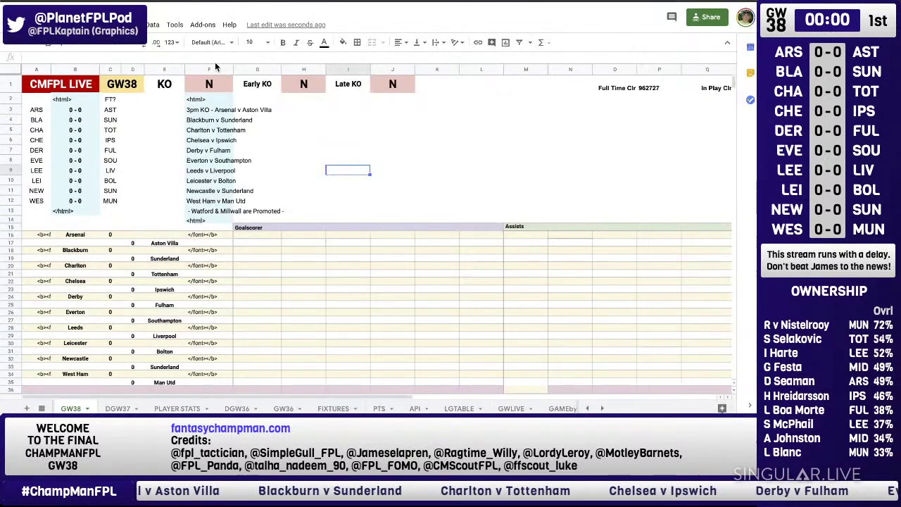
left_click_drag(208, 99, 216, 218)
key("ctrl+c")
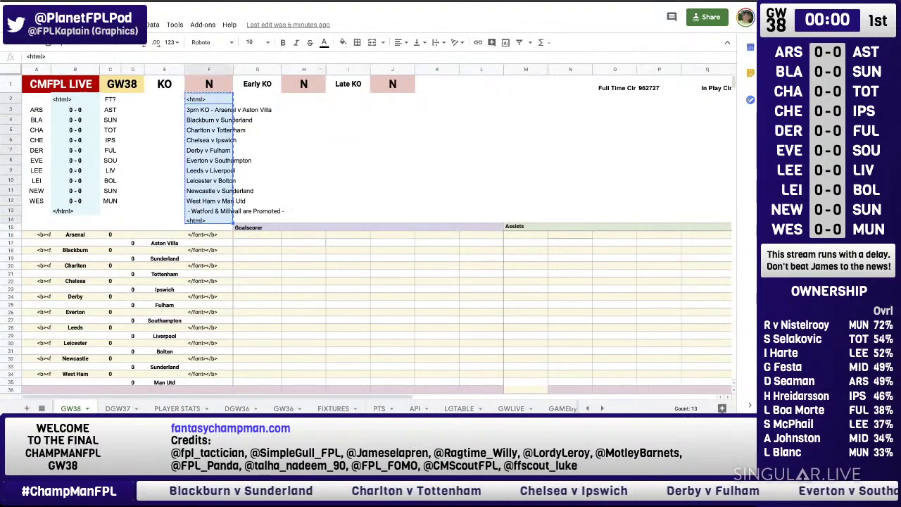
key("alt+Tab")
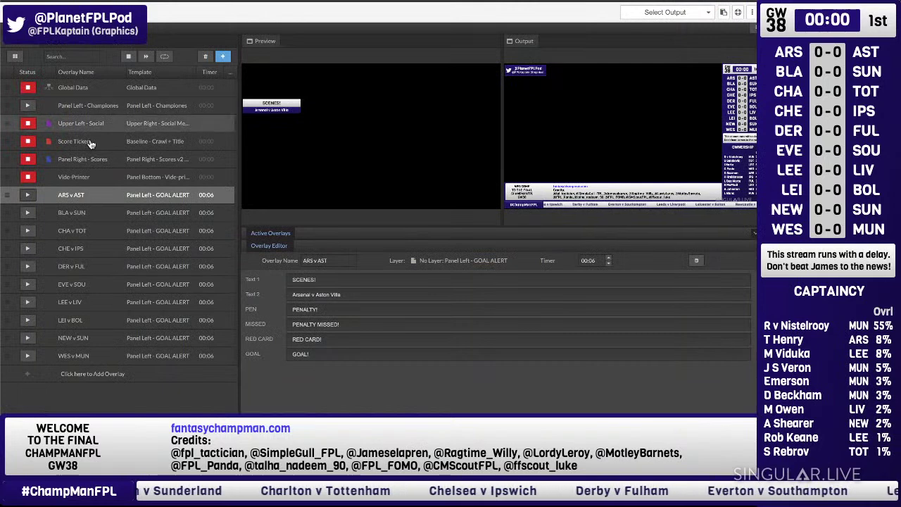
left_click(88, 141)
triple_click(526, 298)
key("ctrl+v")
Remove the dashes around "Watford & Millwall are Promoted" in the Score Ticker's baseline text and update the live ticker.
key("Left")
key("Left")
key("Left")
key("Left")
key("Left")
key("Left")
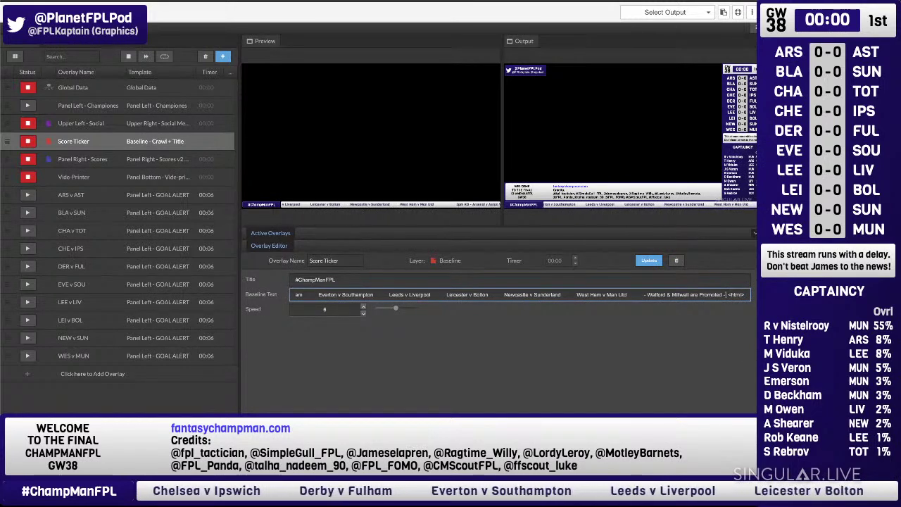
key("BackSpace")
key("BackSpace")
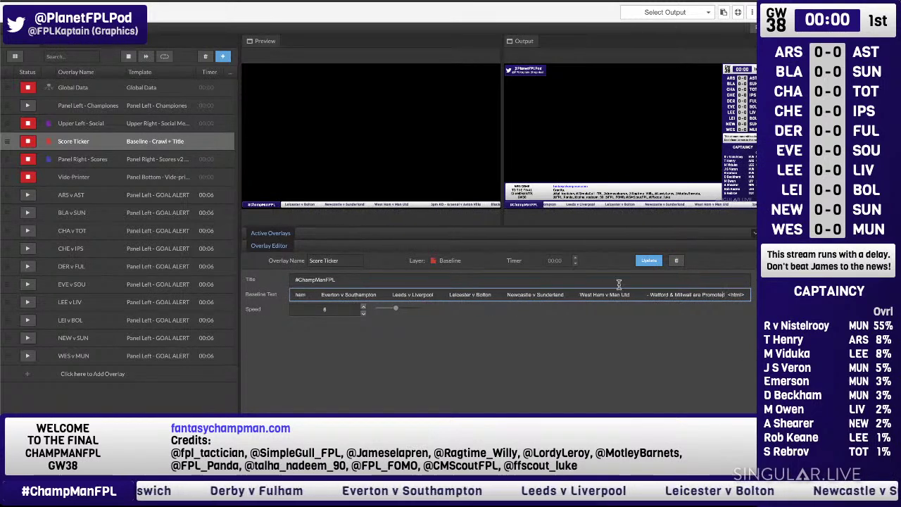
left_click(651, 294)
key("BackSpace")
key("BackSpace")
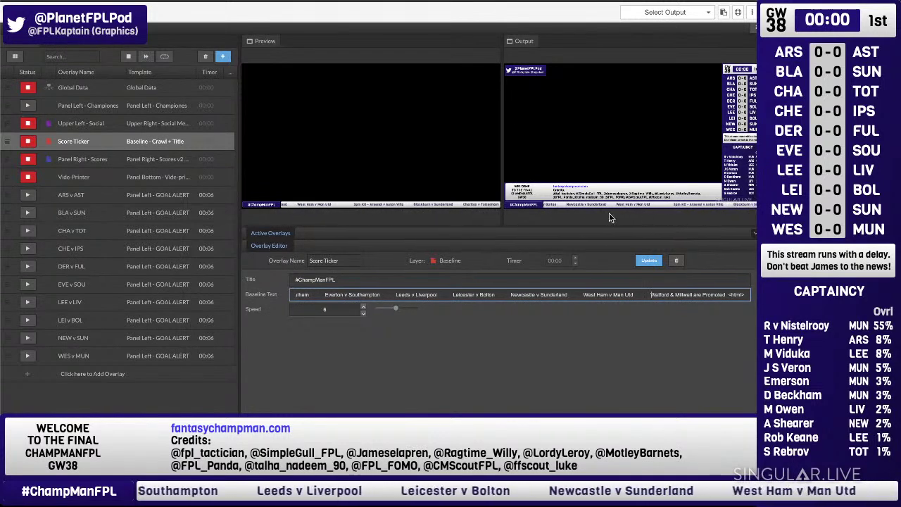
left_click(649, 262)
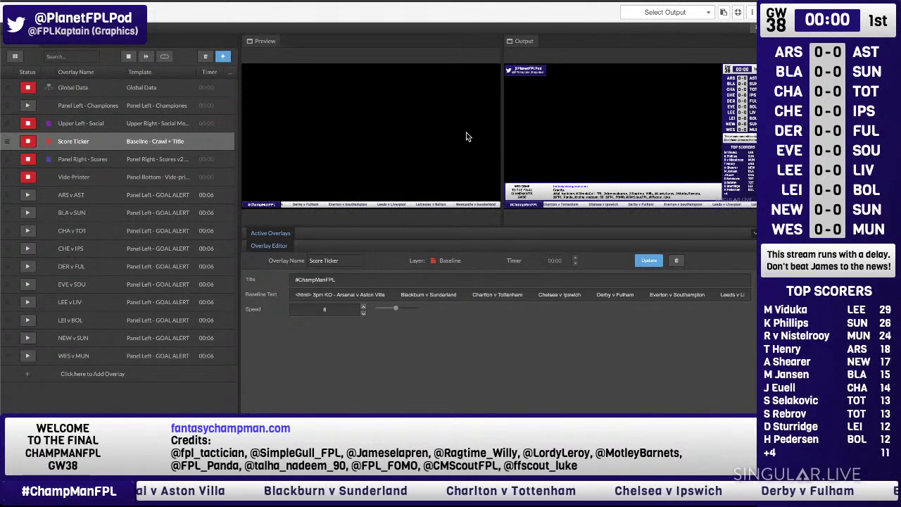
Switch to the GW38 sheet and examine the score cells B2:B13, the goalscorer and assists grid and the action table below it.
left_click(288, 2)
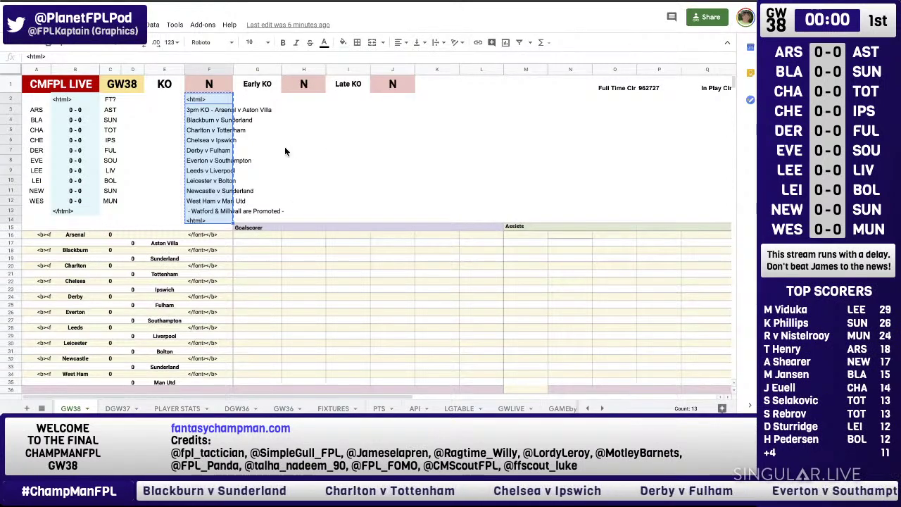
key("ctrl+c")
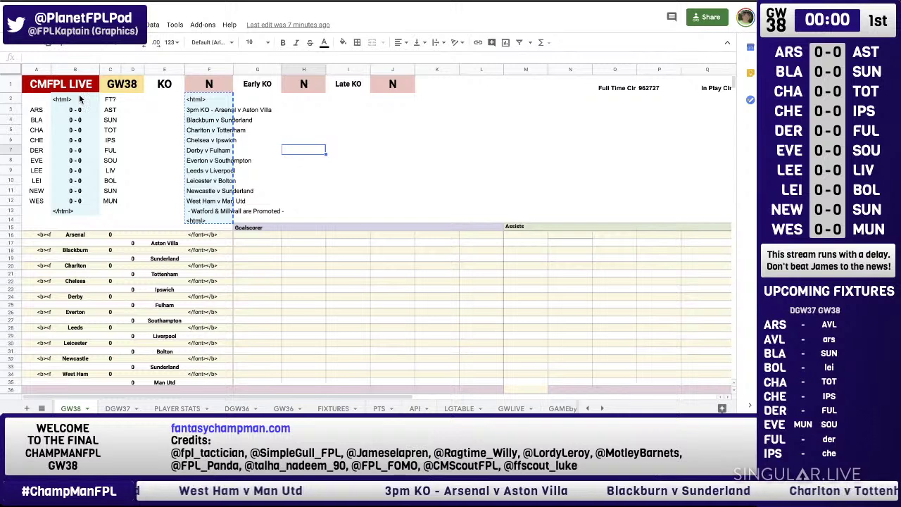
left_click_drag(79, 101, 80, 212)
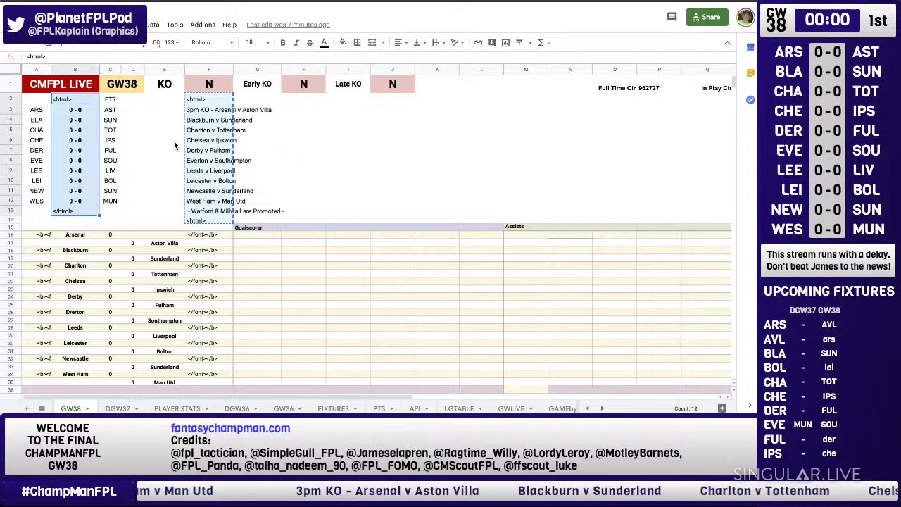
left_click(139, 141)
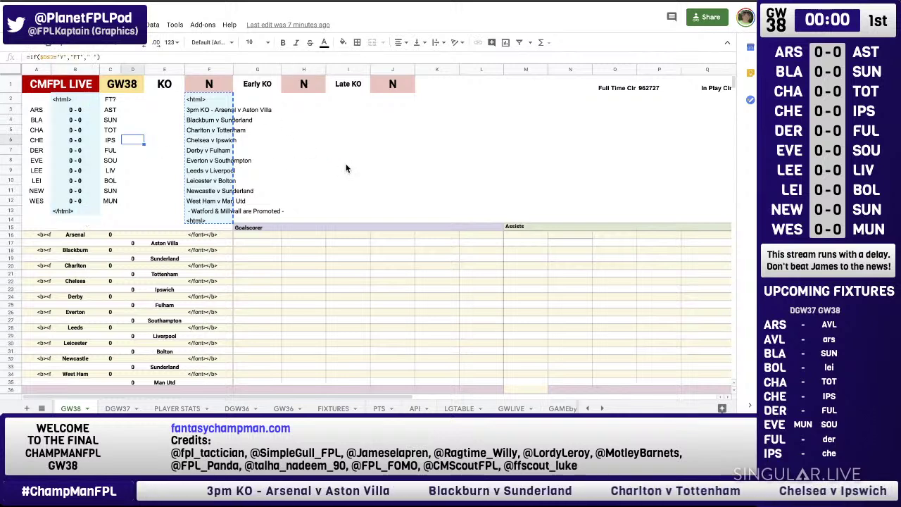
scroll(345, 169, "down", 1)
scroll(346, 169, "down", 2)
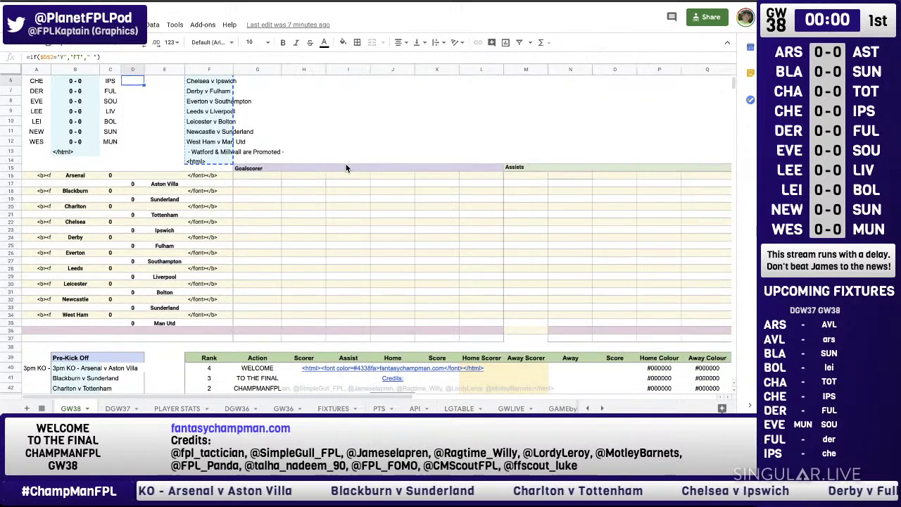
scroll(352, 211, "down", 2)
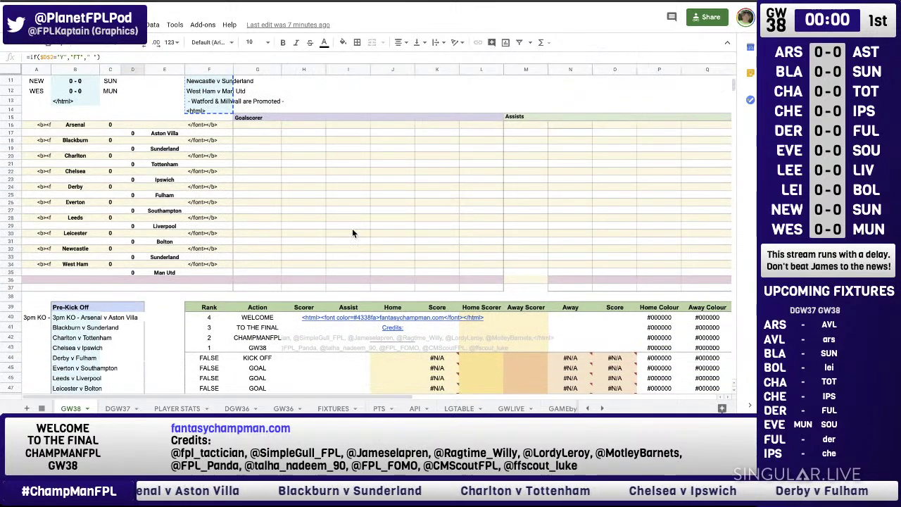
scroll(354, 233, "down", 1)
scroll(354, 233, "up", 5)
left_click(299, 162)
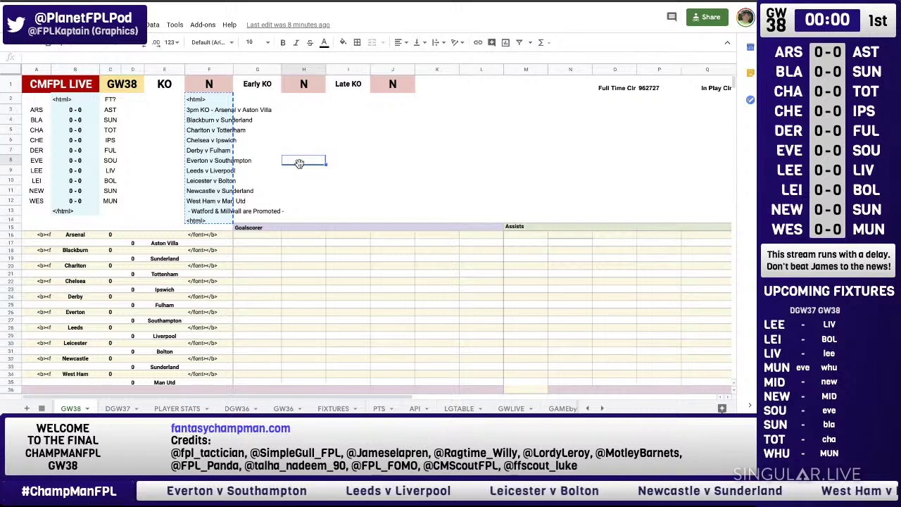
scroll(292, 204, "down", 3)
scroll(292, 204, "up", 3)
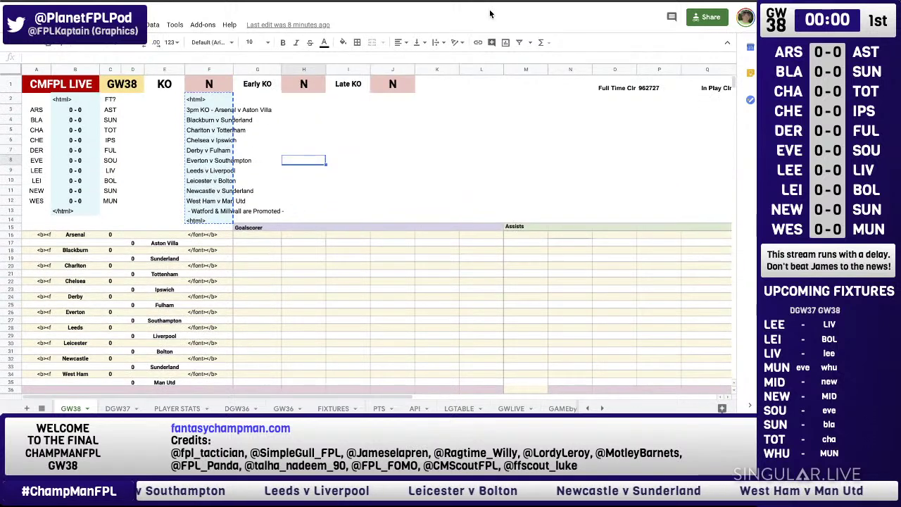
Switch back to Singular.Live and restore the first text of the ARS v AST goal alert to "GOAL!".
left_click(508, 2)
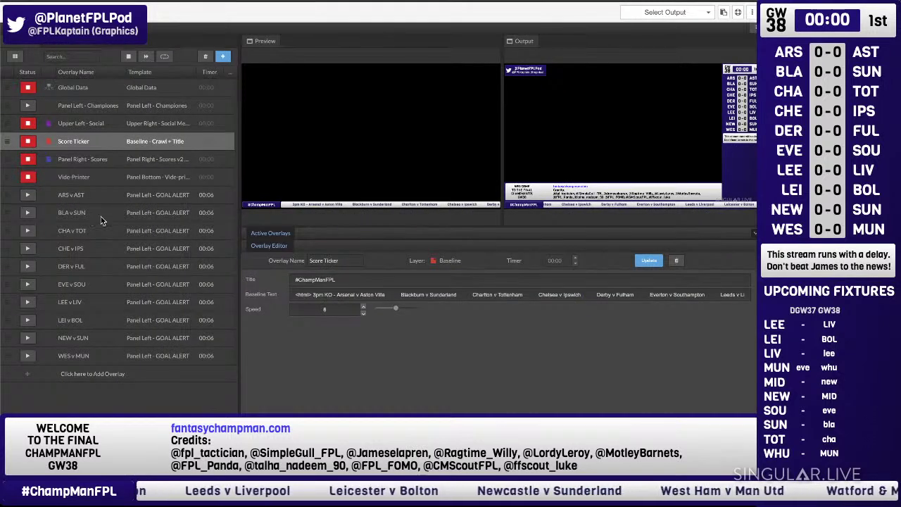
left_click(119, 196)
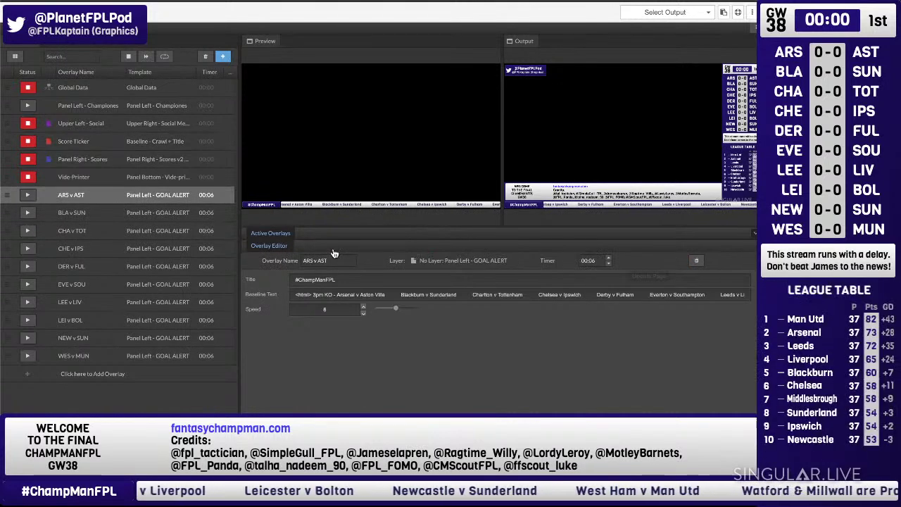
left_click(335, 280)
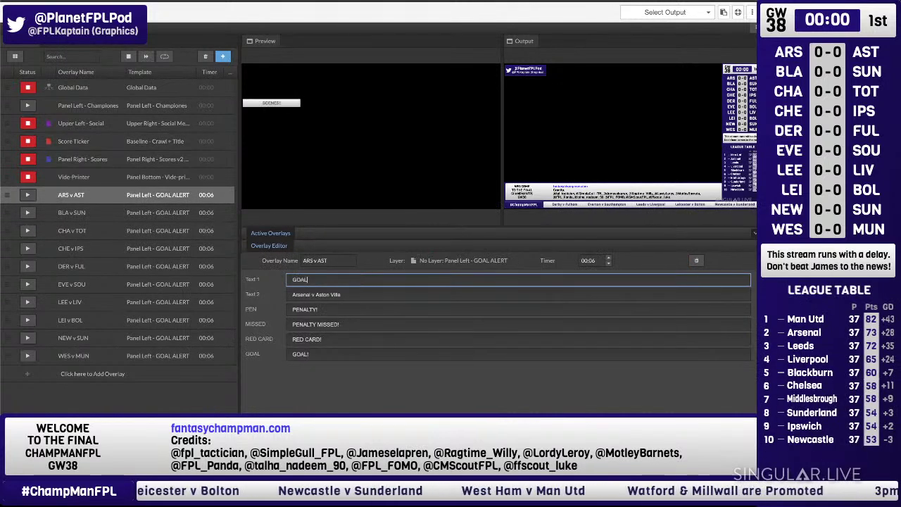
left_click(448, 386)
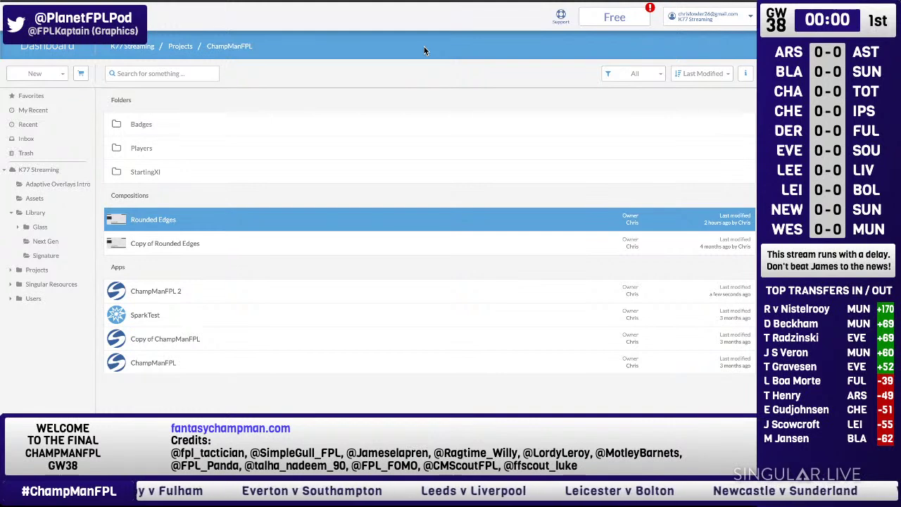
Browse the Marketplace overlay packages and add the Boardroom package to the ChampManFPL project folder.
left_click(81, 74)
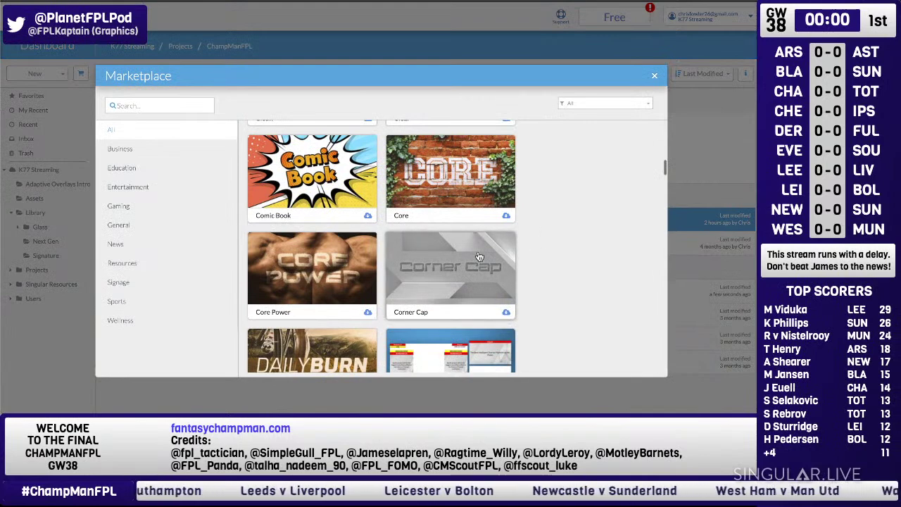
scroll(479, 256, "down", 2)
scroll(479, 256, "down", 2)
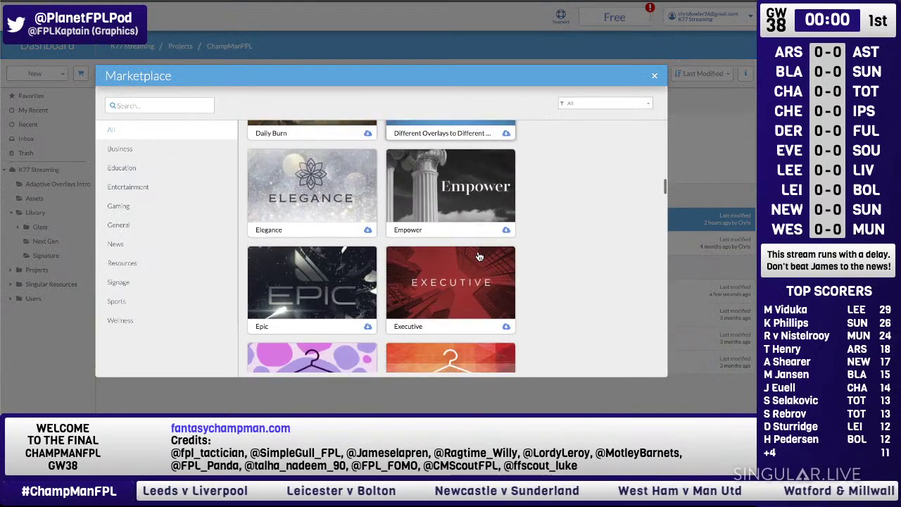
scroll(479, 256, "up", 8)
scroll(479, 256, "down", 1)
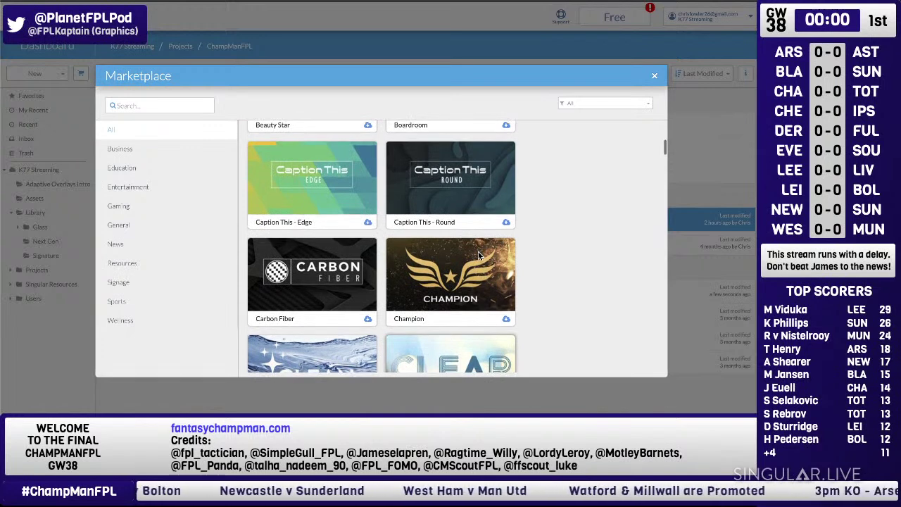
scroll(478, 252, "down", 1)
scroll(479, 257, "up", 2)
scroll(479, 257, "down", 1)
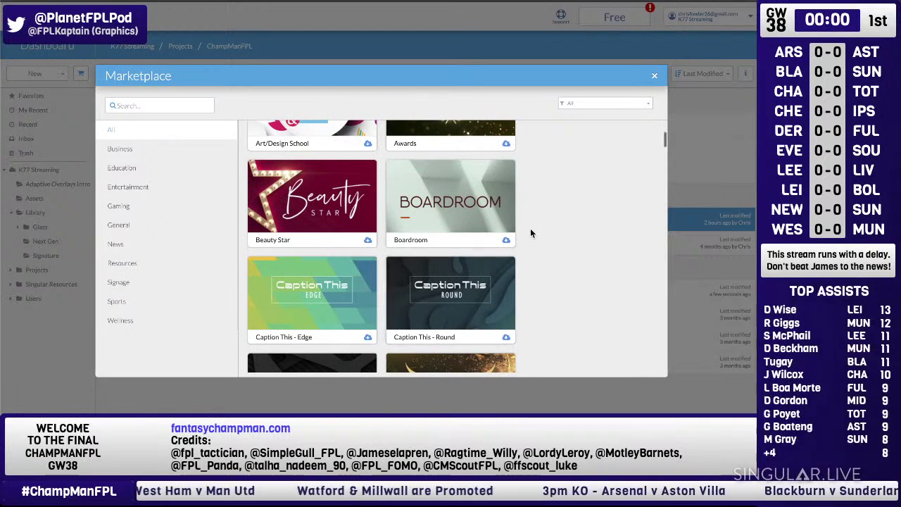
left_click(506, 240)
left_click(381, 251)
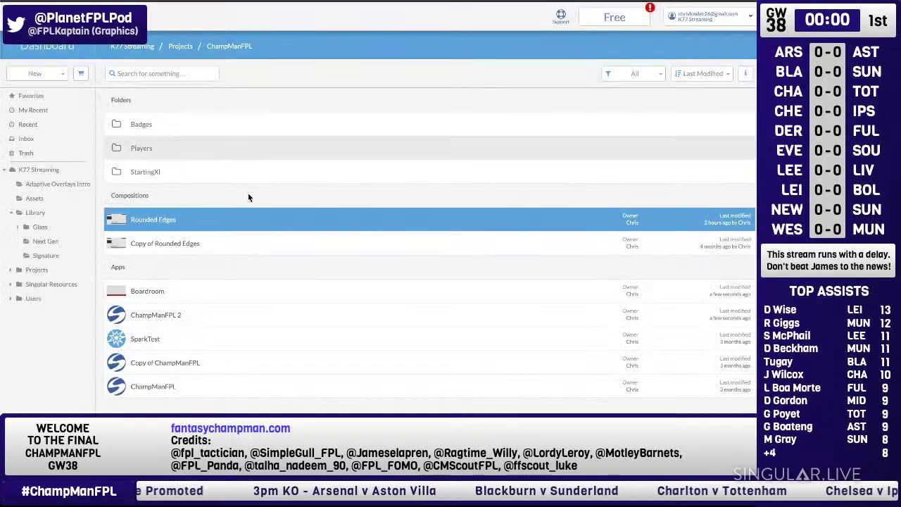
Open the added Boardroom app and play out the second fullscreen image-and-lines overlay and the Lower - Topic 2 Line overlay.
left_click(181, 316)
double_click(180, 316)
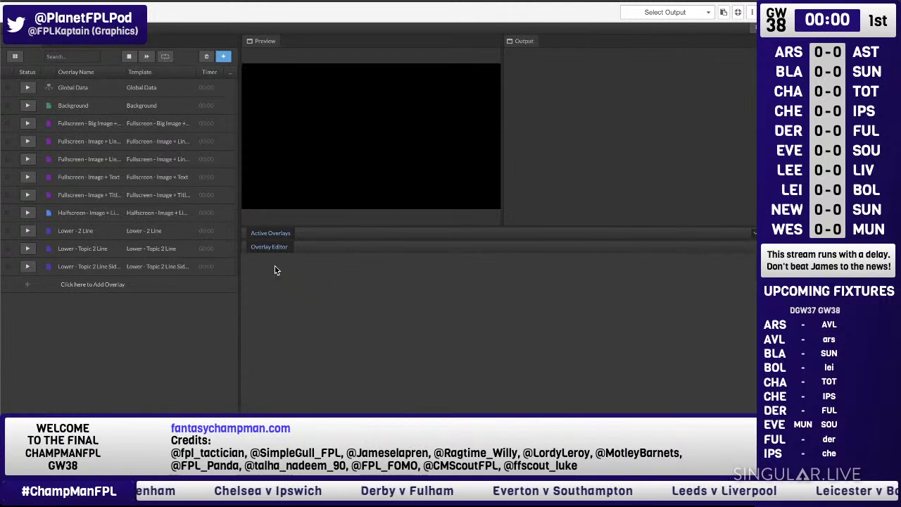
left_click(21, 177)
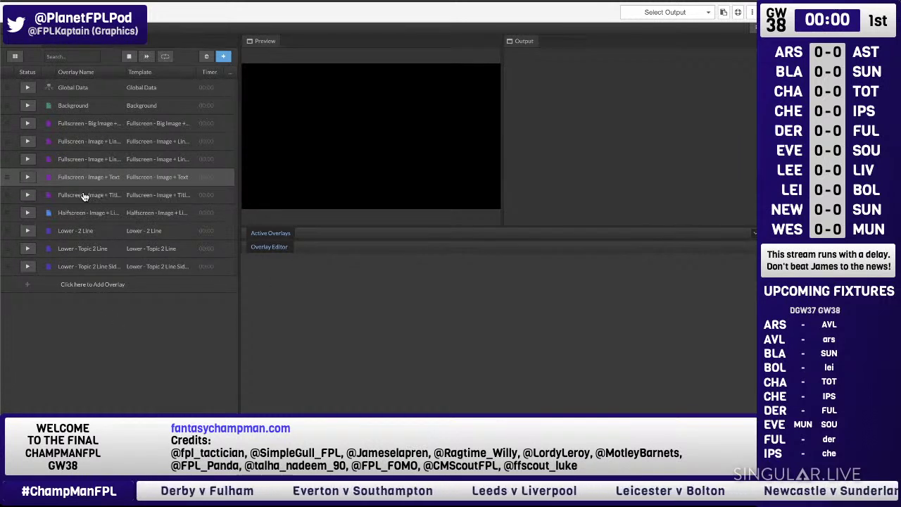
left_click(84, 163)
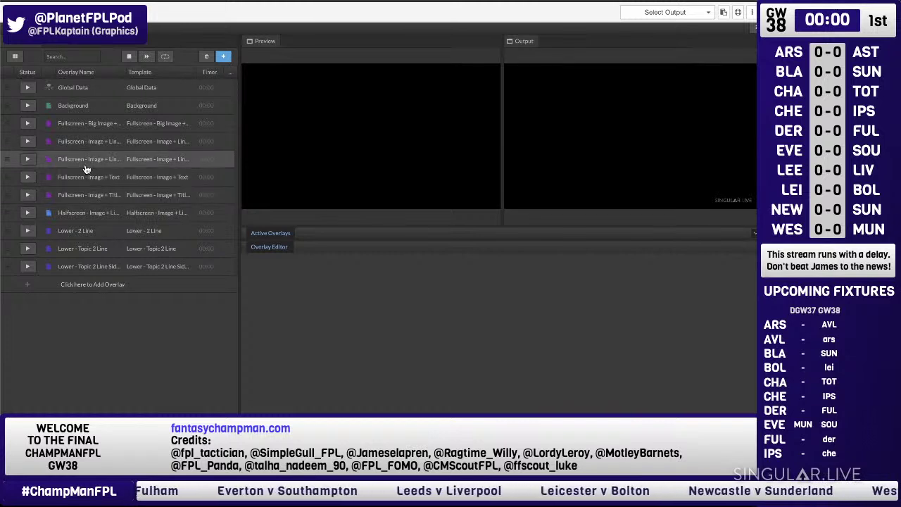
left_click(28, 161)
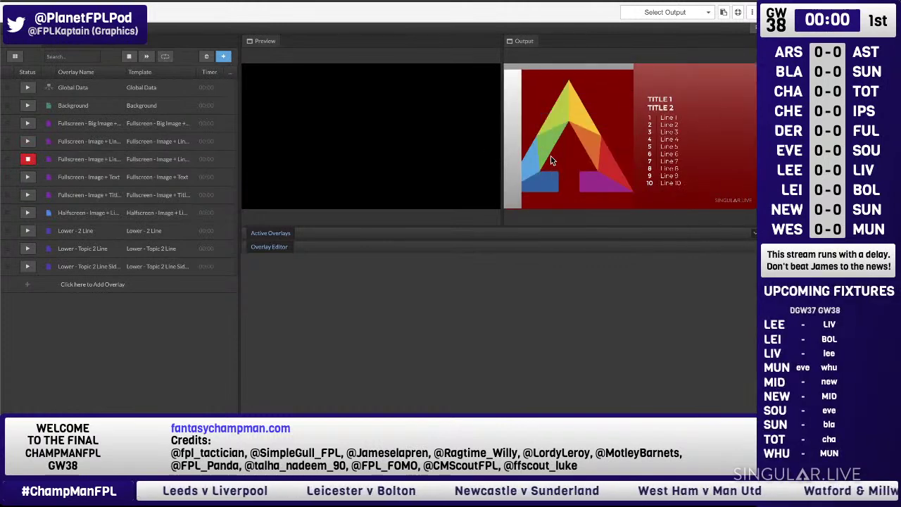
left_click(118, 167)
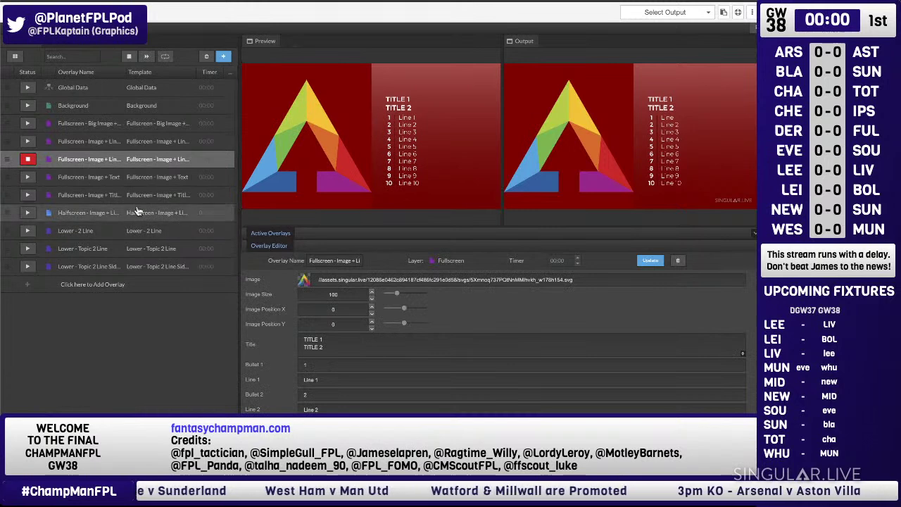
left_click(28, 249)
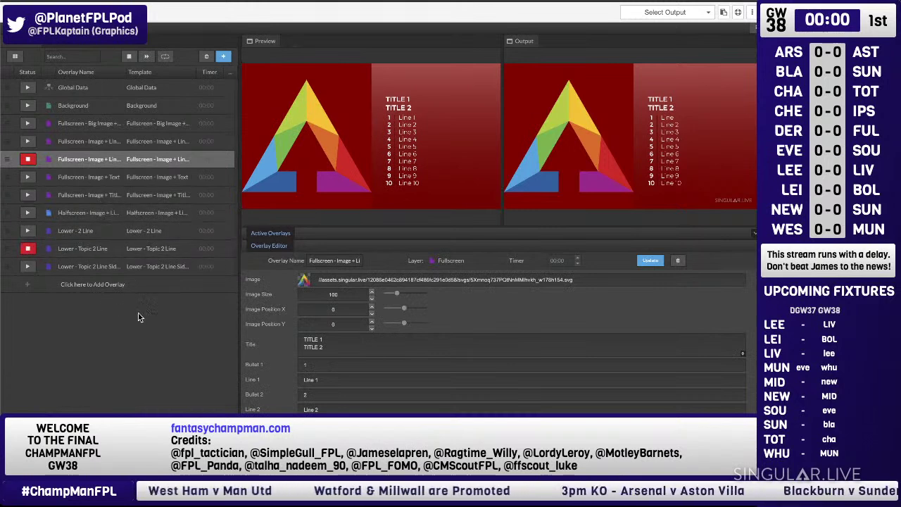